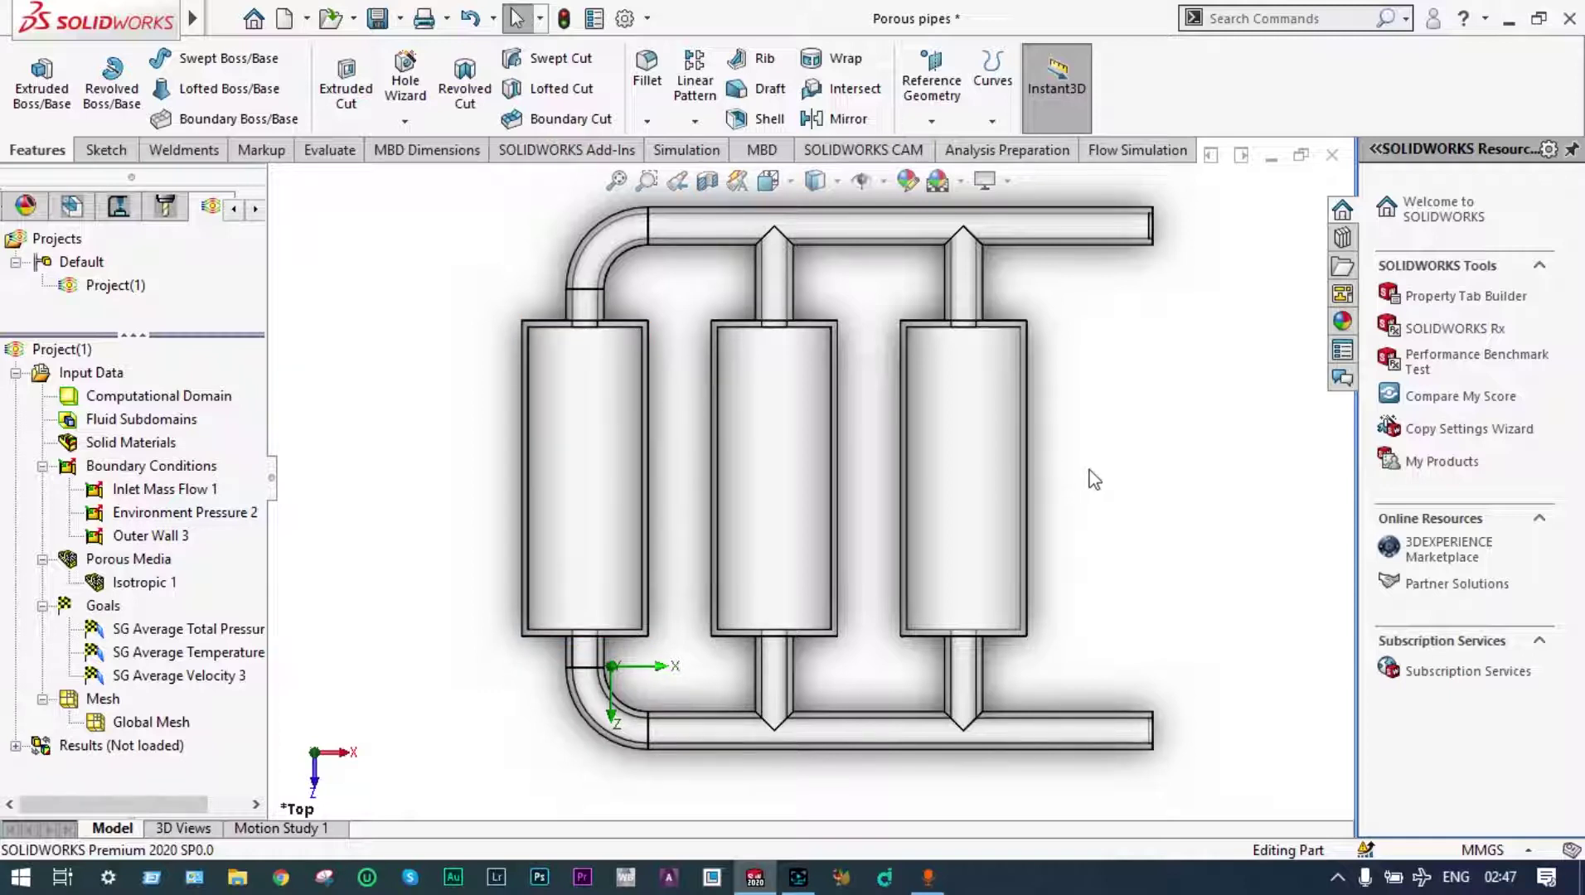
pyautogui.moveTo(1023, 452); pyautogui.dragTo(1161, 371, button='middle')
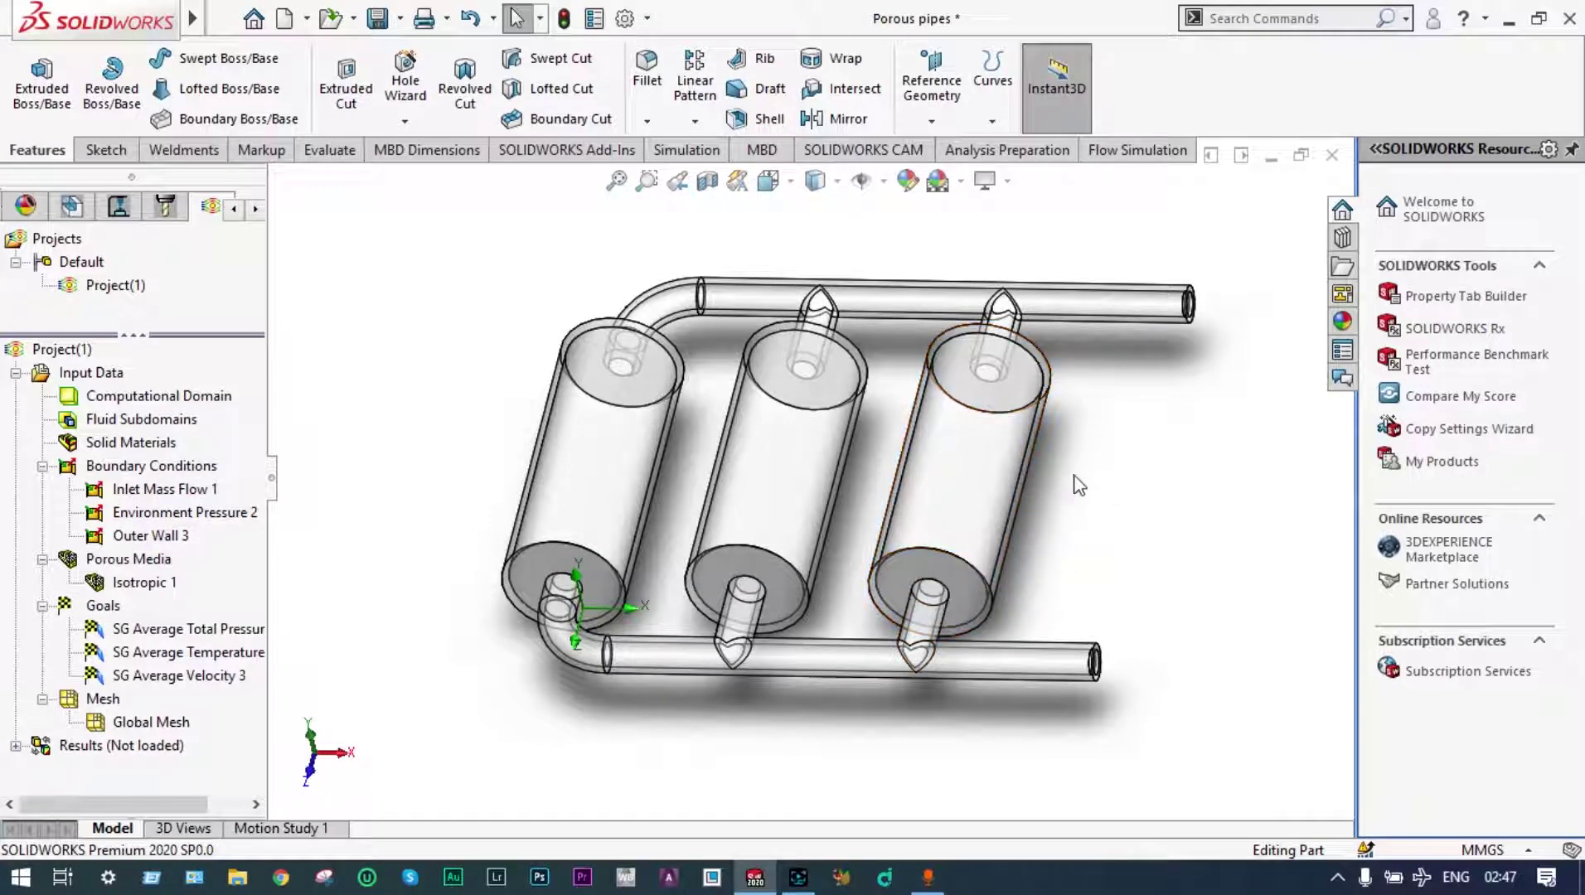
pyautogui.moveTo(1092, 485)
pyautogui.mouseDown(button='middle')
pyautogui.moveTo(1083, 315)
pyautogui.moveTo(1030, 330)
pyautogui.moveTo(1069, 412)
pyautogui.moveTo(1101, 429)
pyautogui.moveTo(1069, 472)
pyautogui.moveTo(1073, 456)
pyautogui.moveTo(1085, 491)
pyautogui.mouseUp(button='middle')
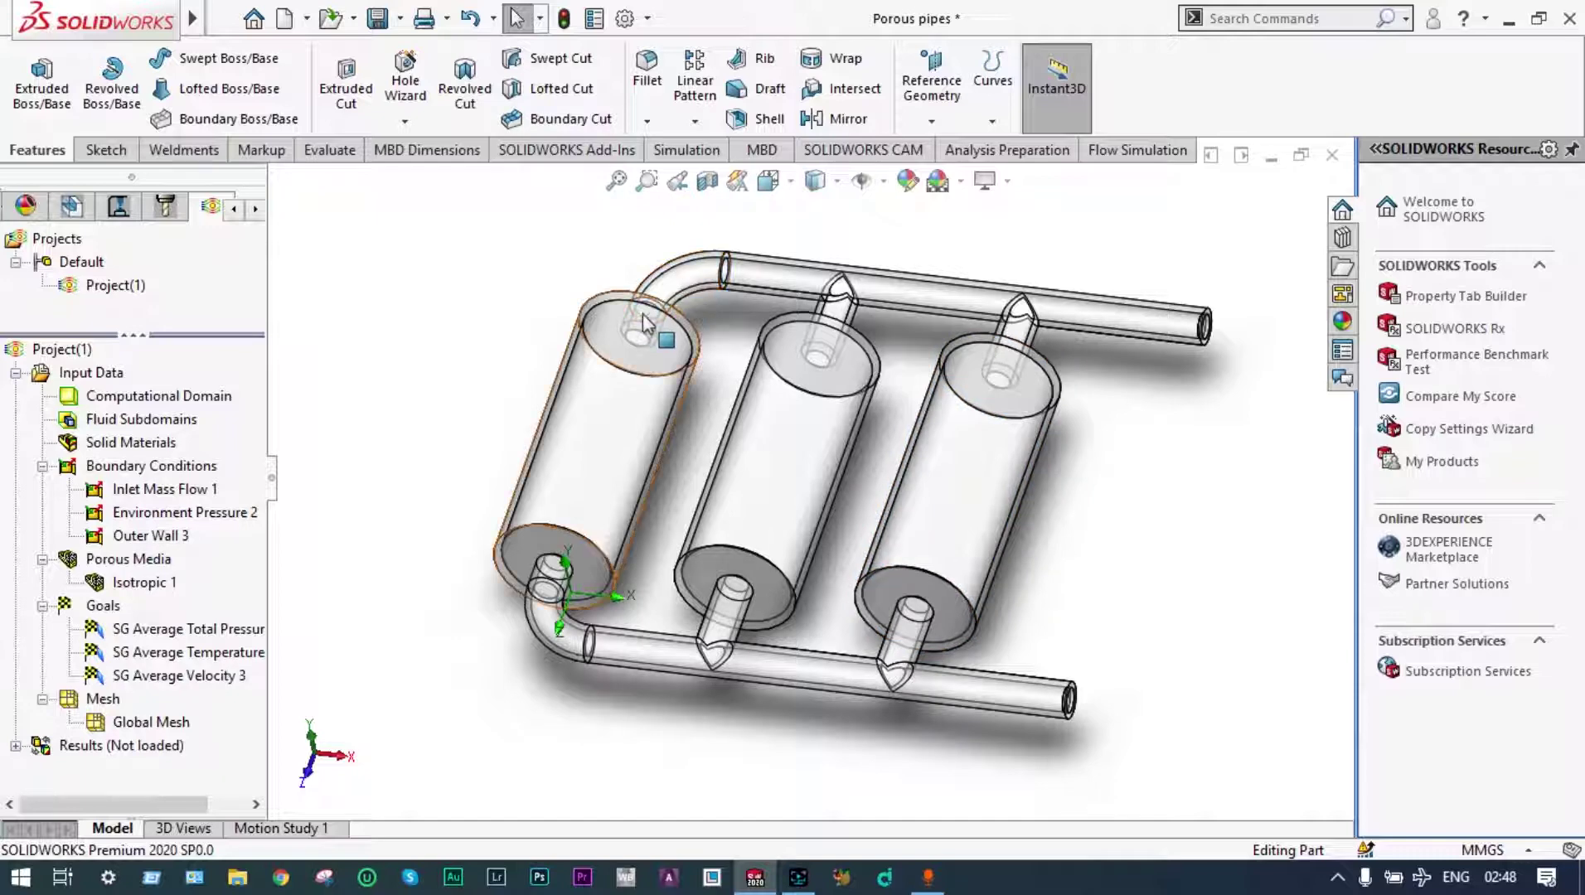
pyautogui.moveTo(1187, 389)
pyautogui.mouseDown(button='middle')
pyautogui.moveTo(1181, 362)
pyautogui.moveTo(1199, 408)
pyautogui.mouseUp(button='middle')
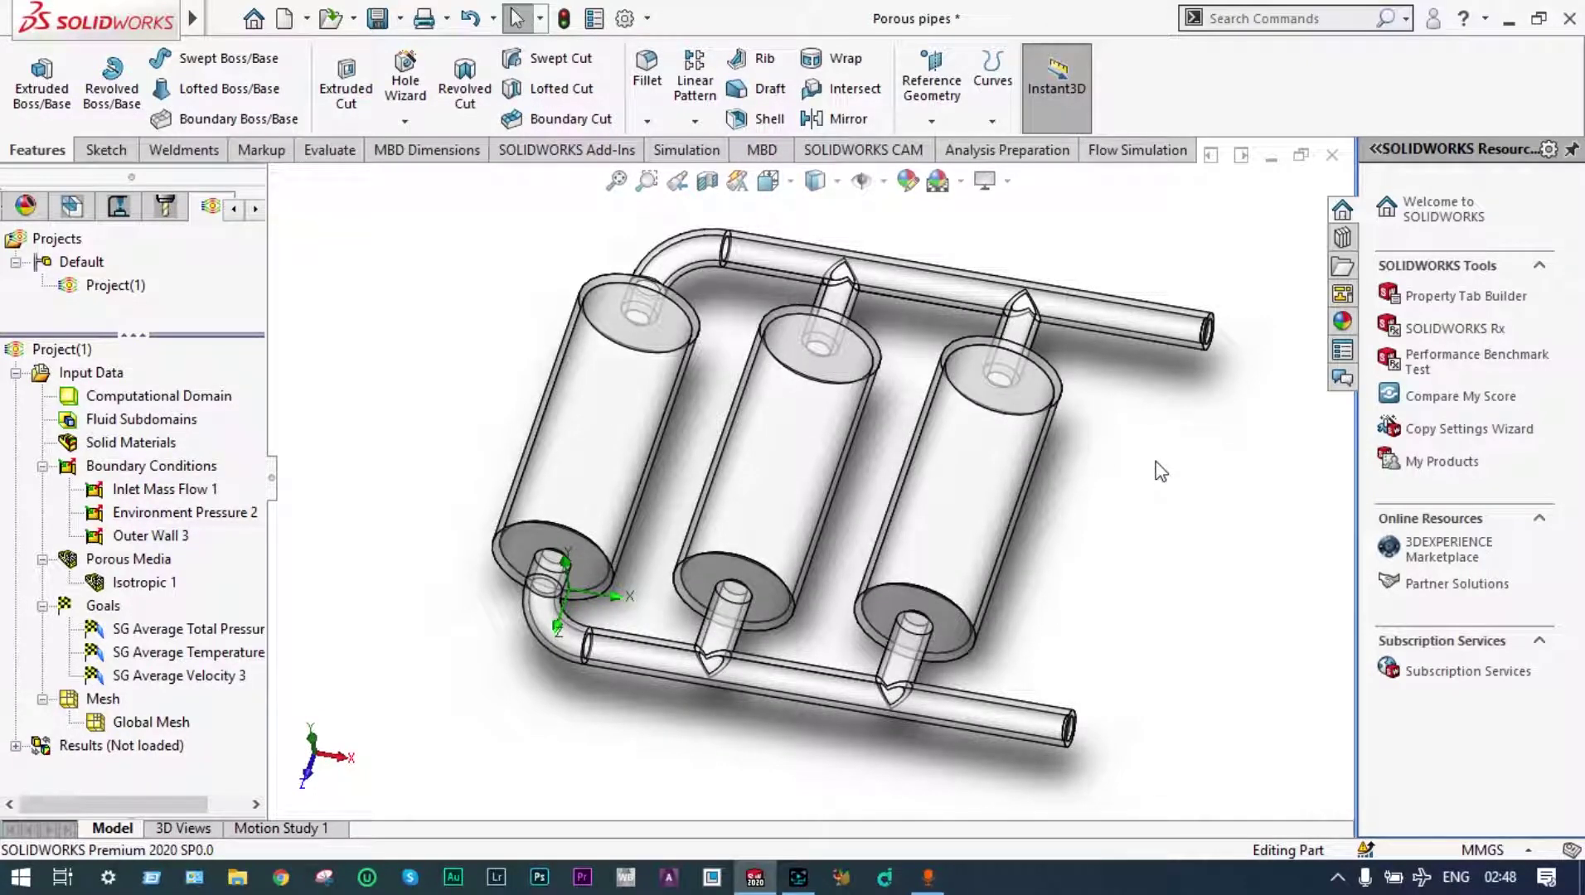
pyautogui.moveTo(1159, 471); pyautogui.dragTo(1187, 502, button='middle')
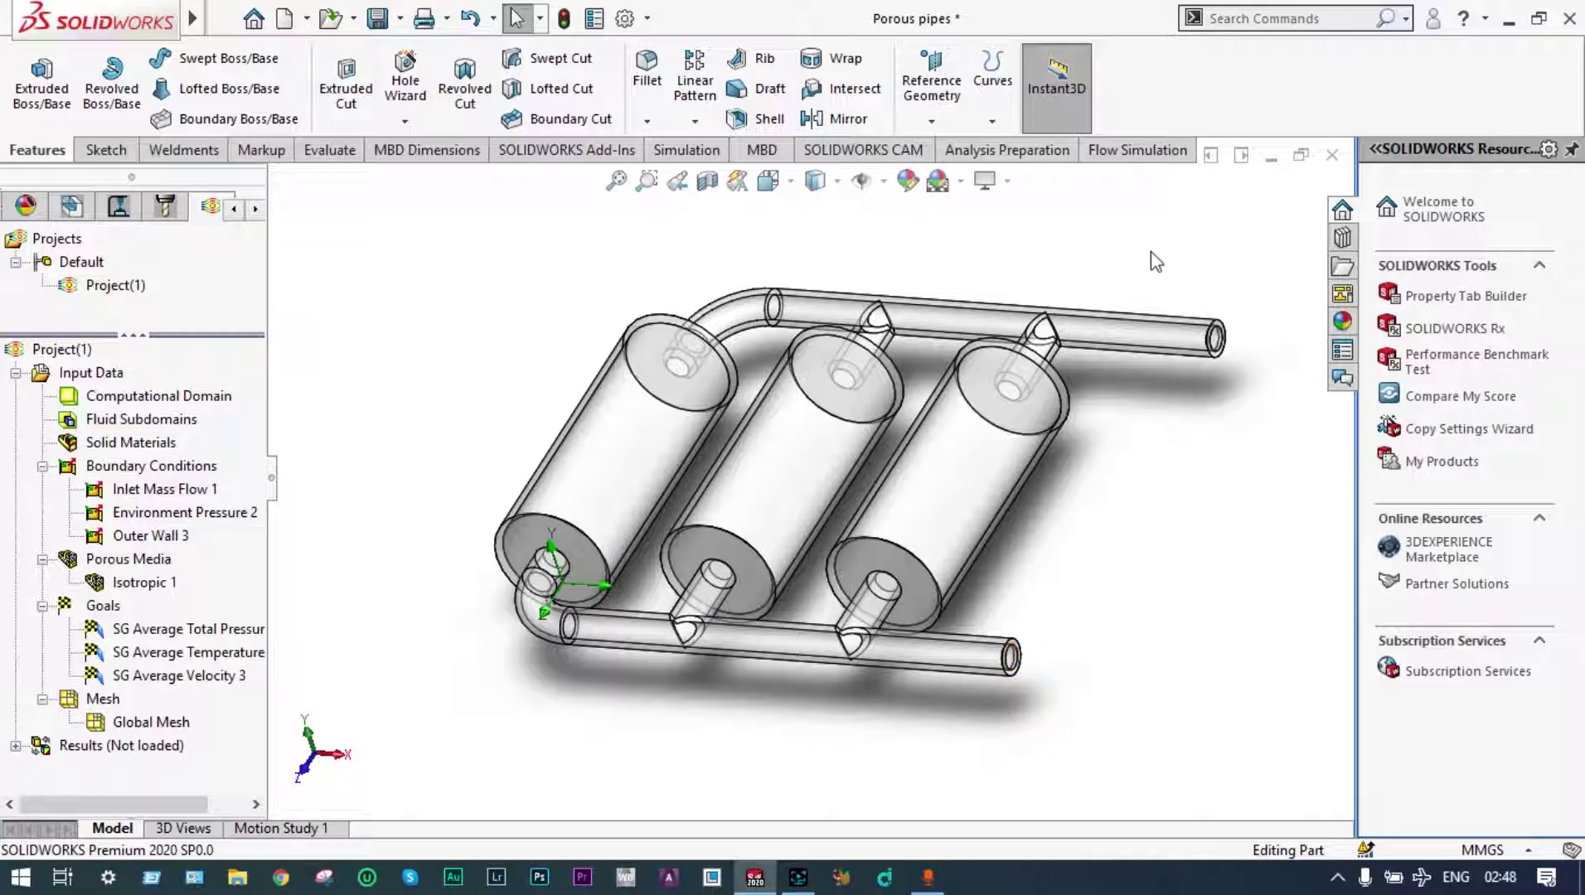
# Start a new Flow Simulation project with the Wizard, keeping the name Project(2) and the current configuration.
pyautogui.click(1132, 152)
pyautogui.moveTo(1115, 466); pyautogui.dragTo(1147, 451, button='middle')
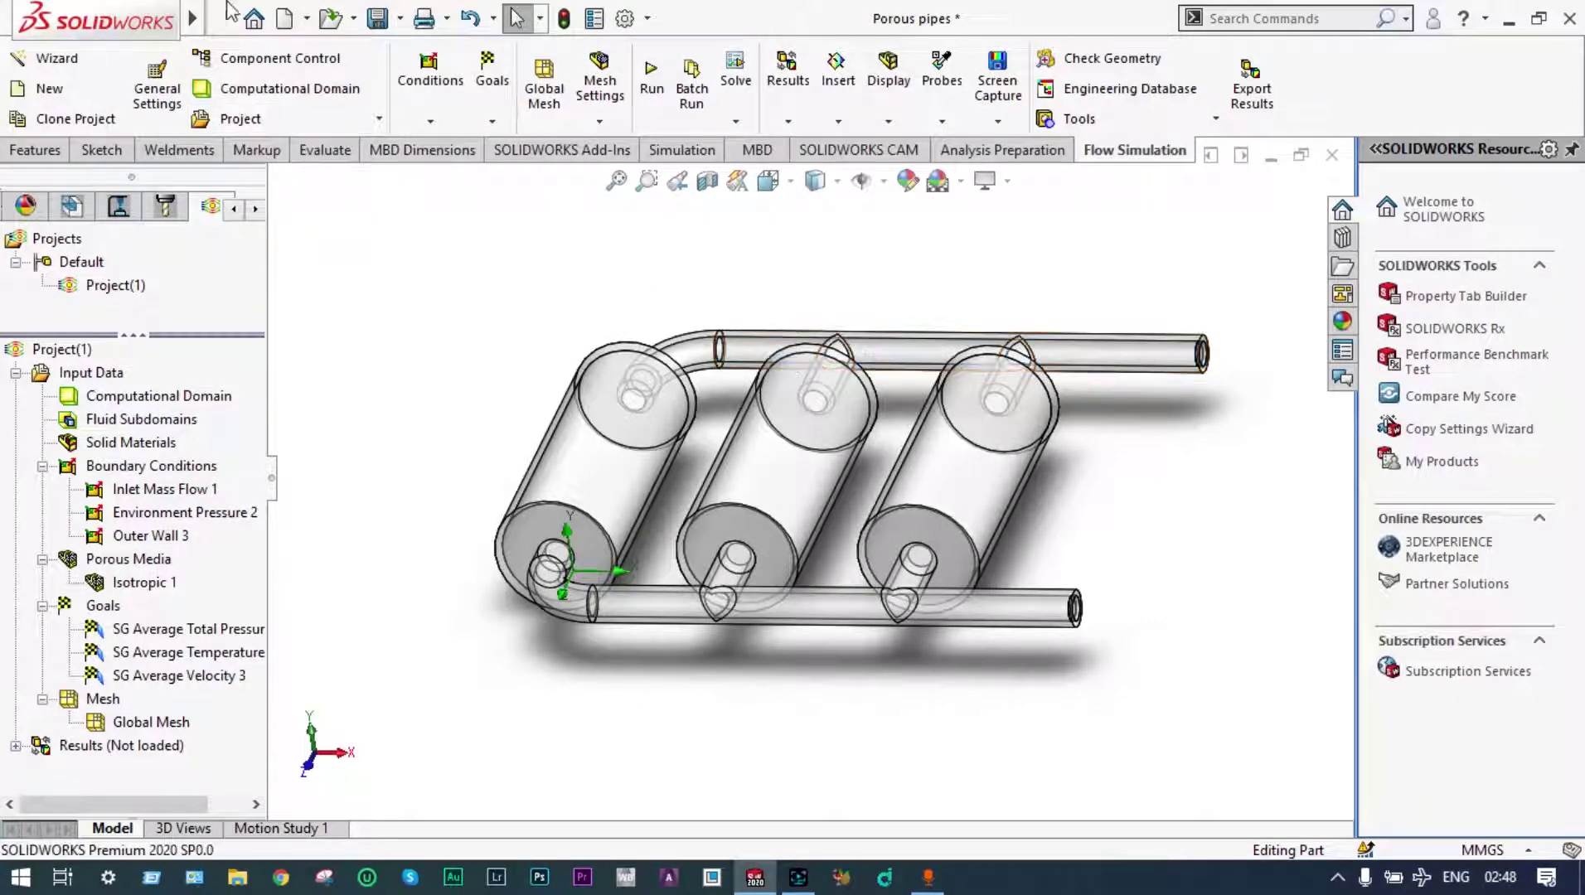
pyautogui.click(75, 65)
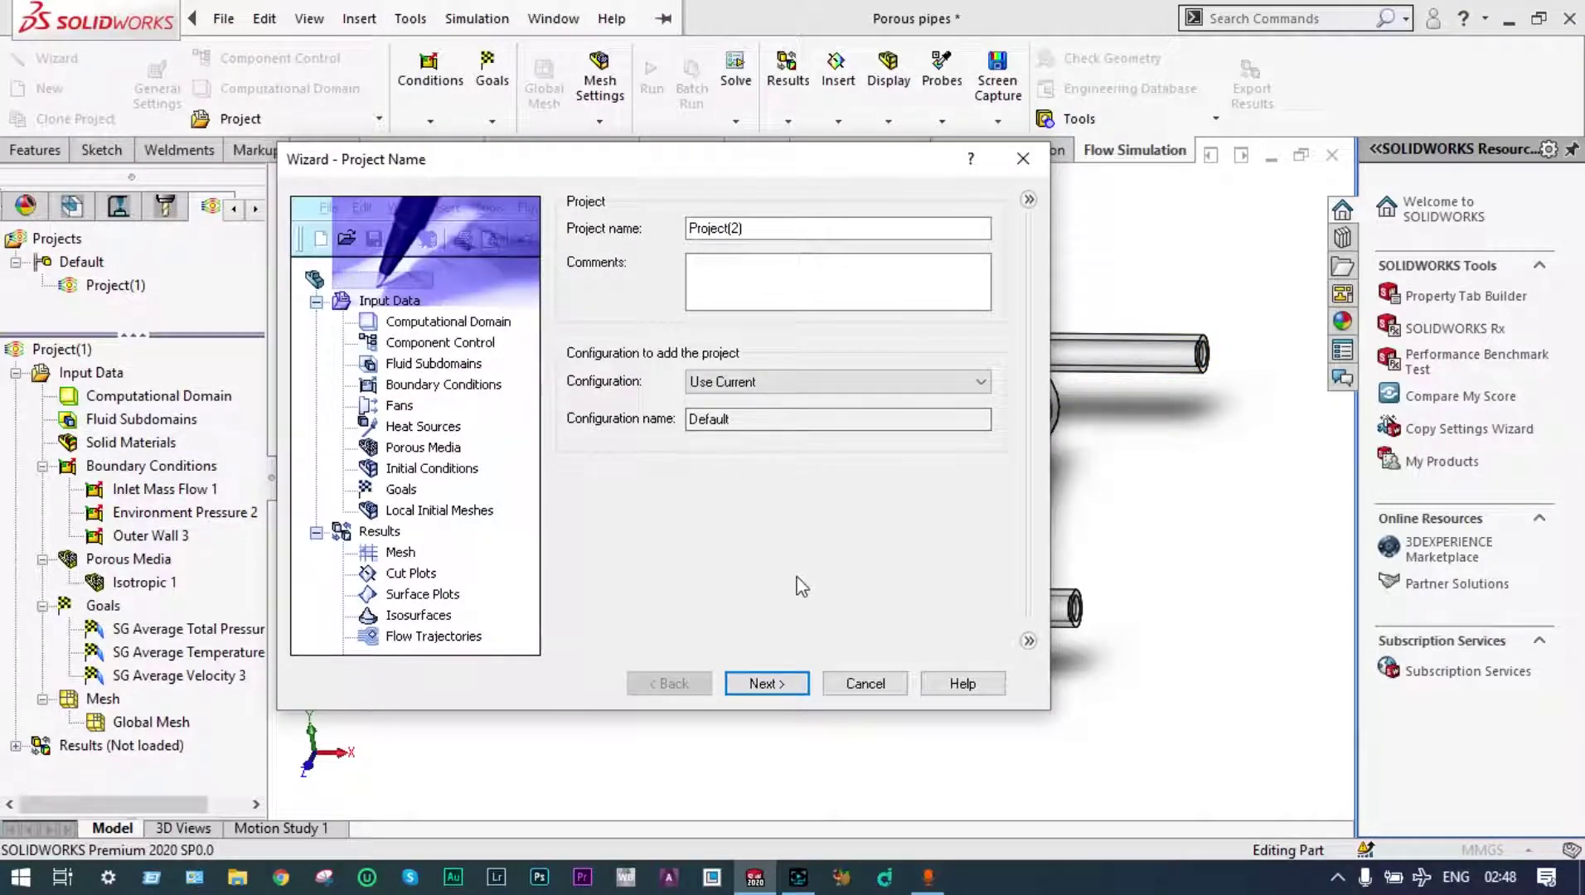
pyautogui.click(787, 683)
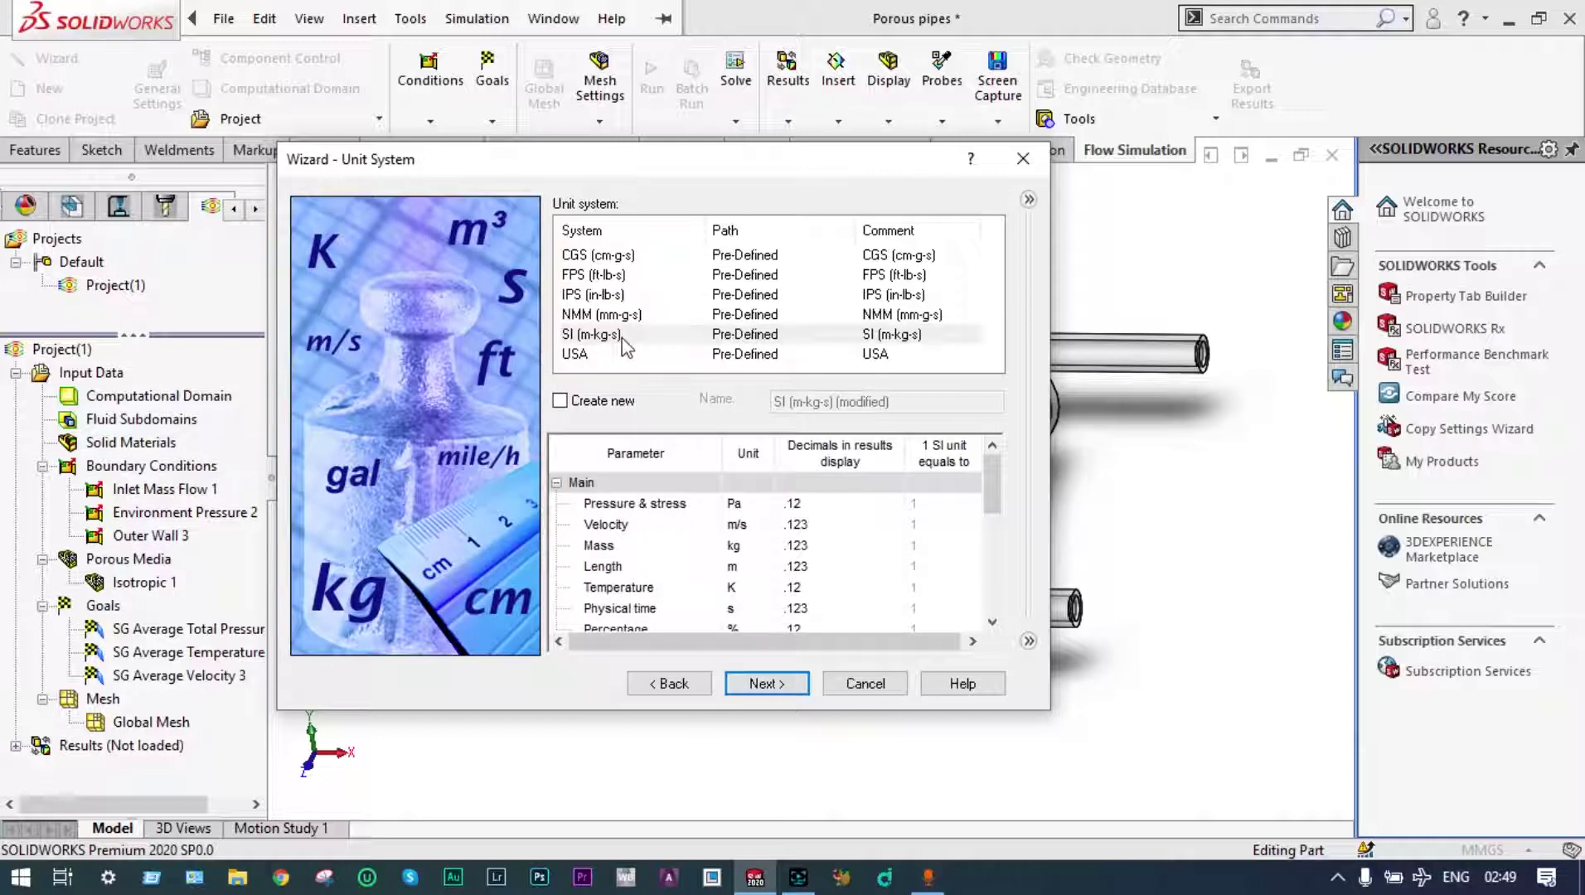
# Use the SI (m-kg-s) unit system for the project, with temperature in °C.
pyautogui.click(622, 338)
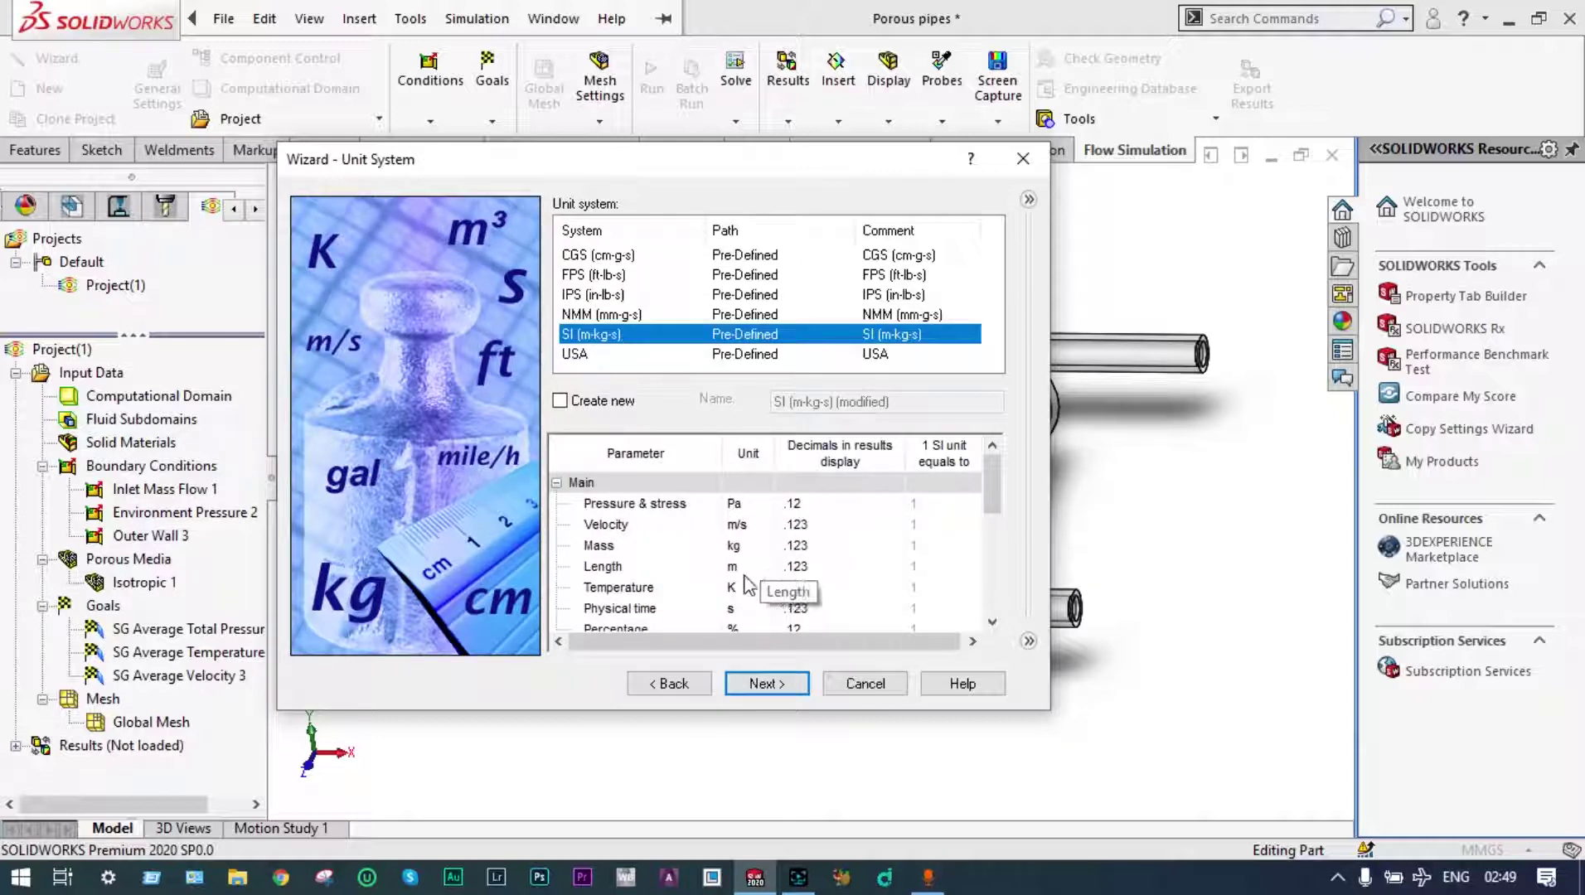
pyautogui.click(750, 589)
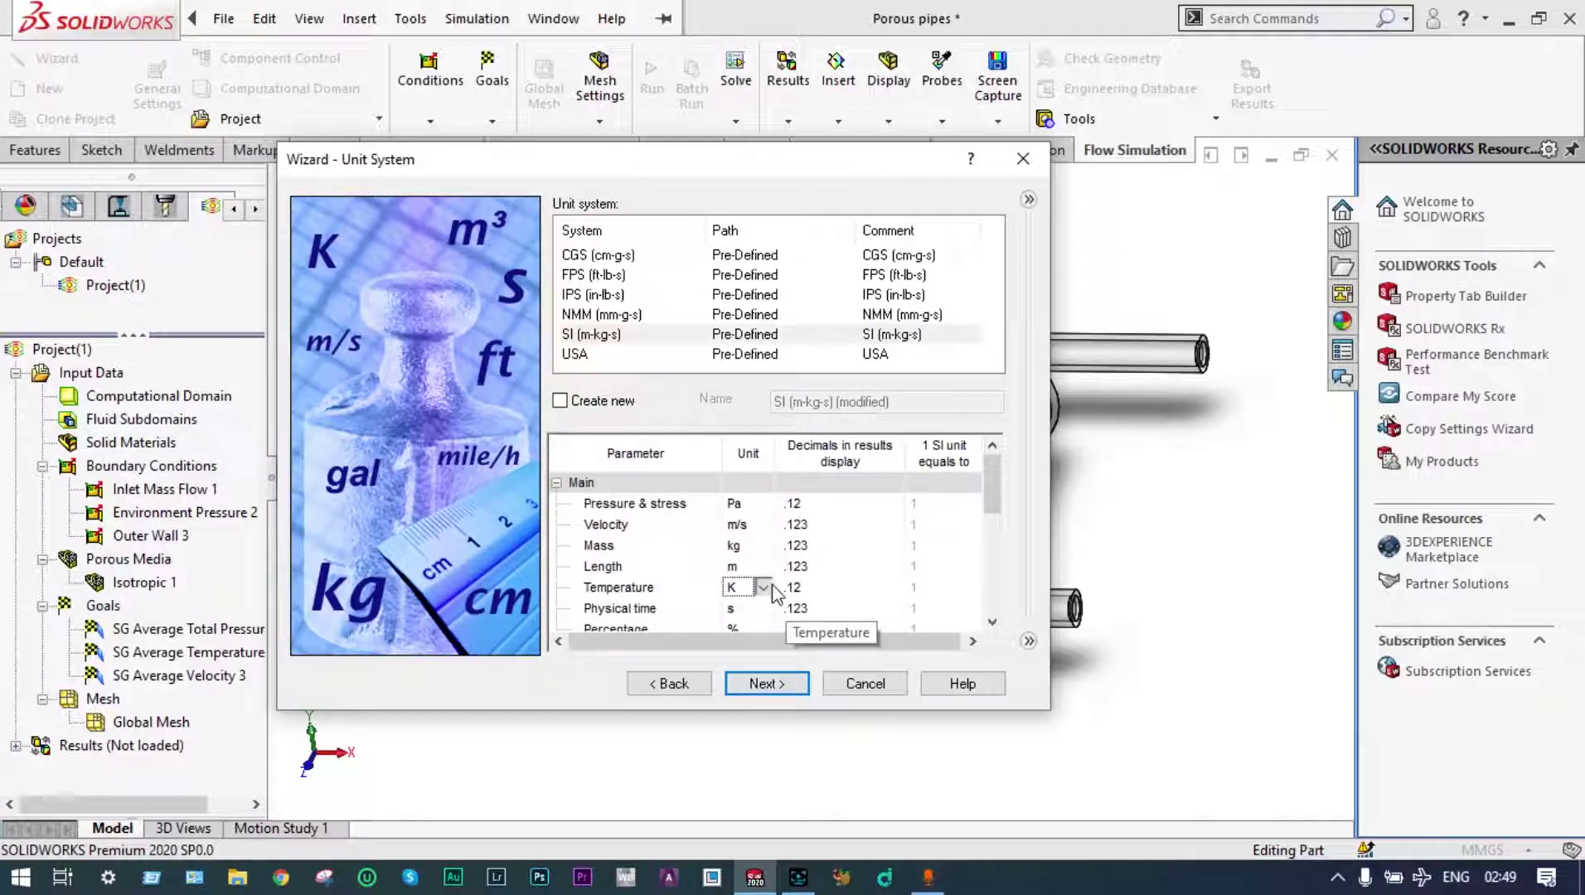
pyautogui.click(766, 588)
pyautogui.click(764, 627)
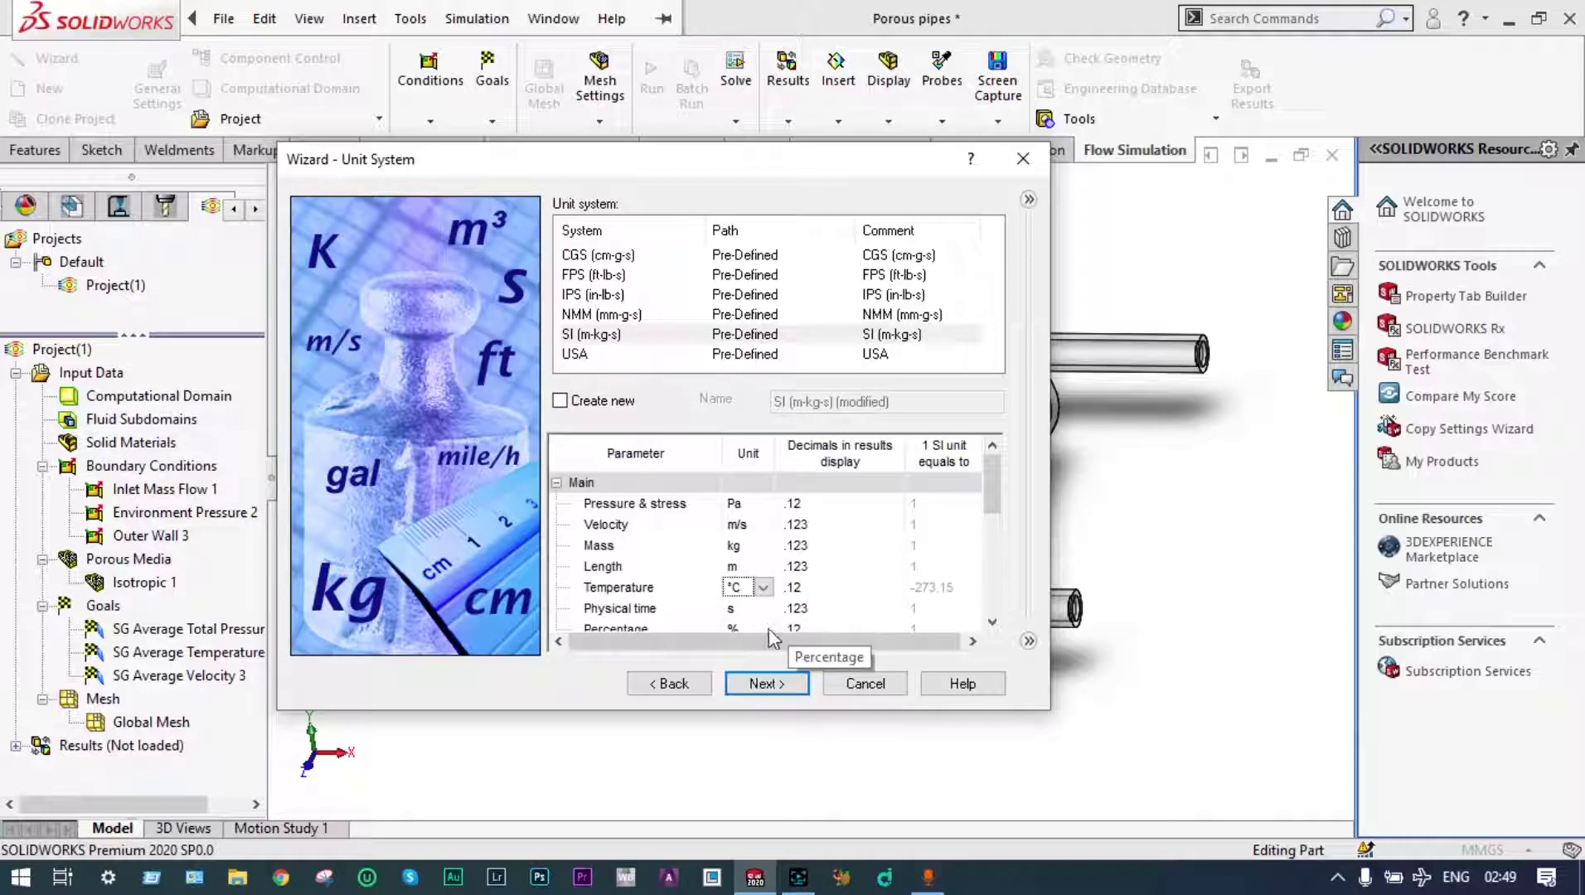
pyautogui.click(770, 684)
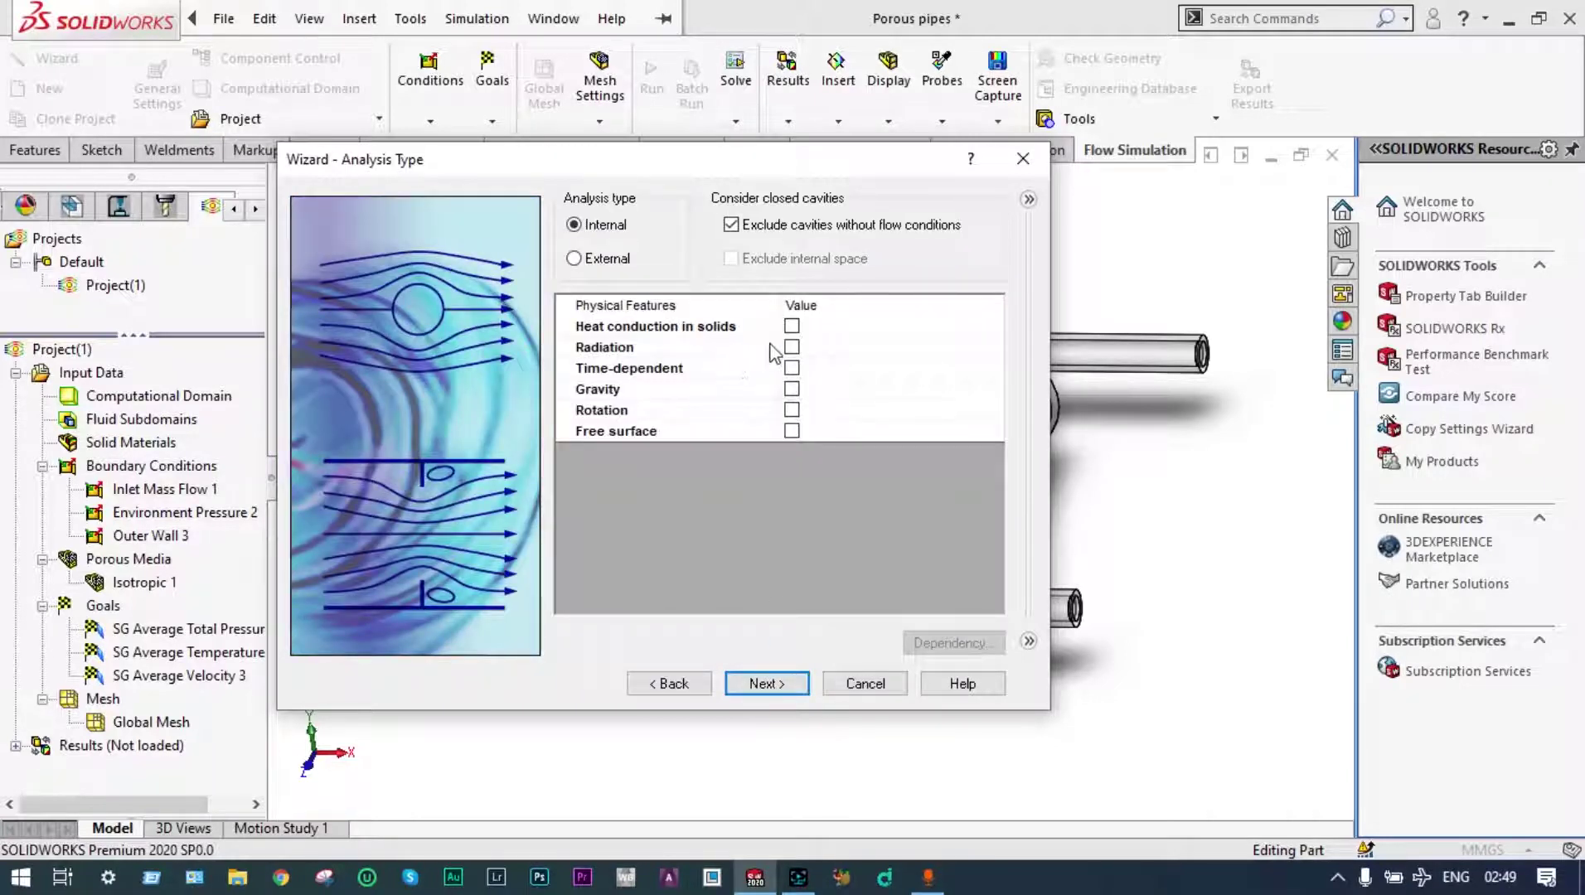
# Enable heat conduction in solids for the internal analysis and add Air as the default project fluid.
pyautogui.click(791, 327)
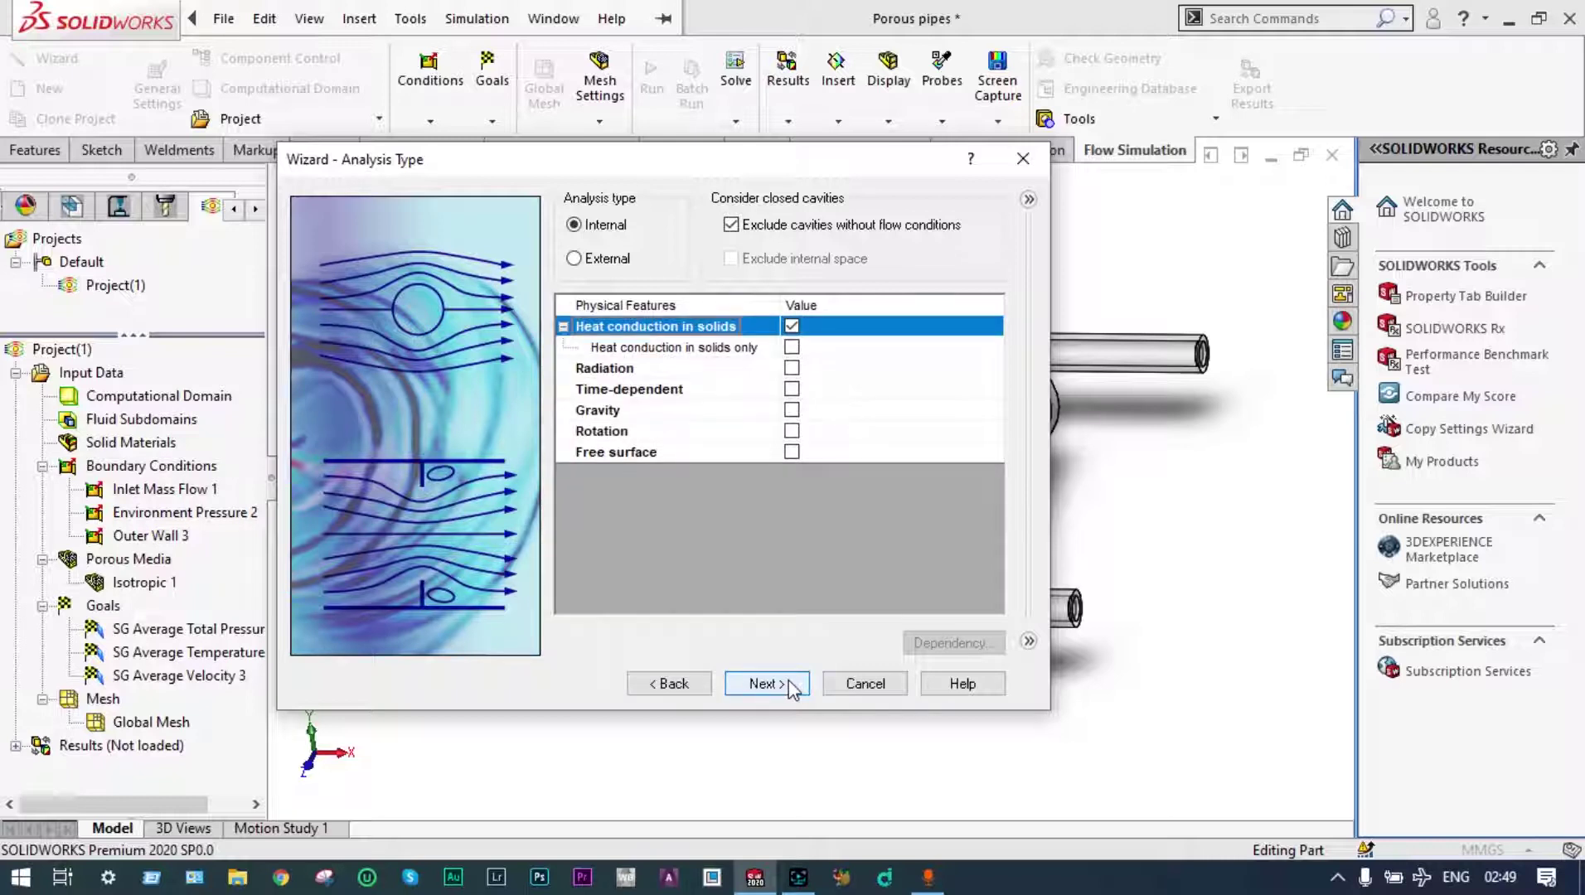
pyautogui.click(767, 684)
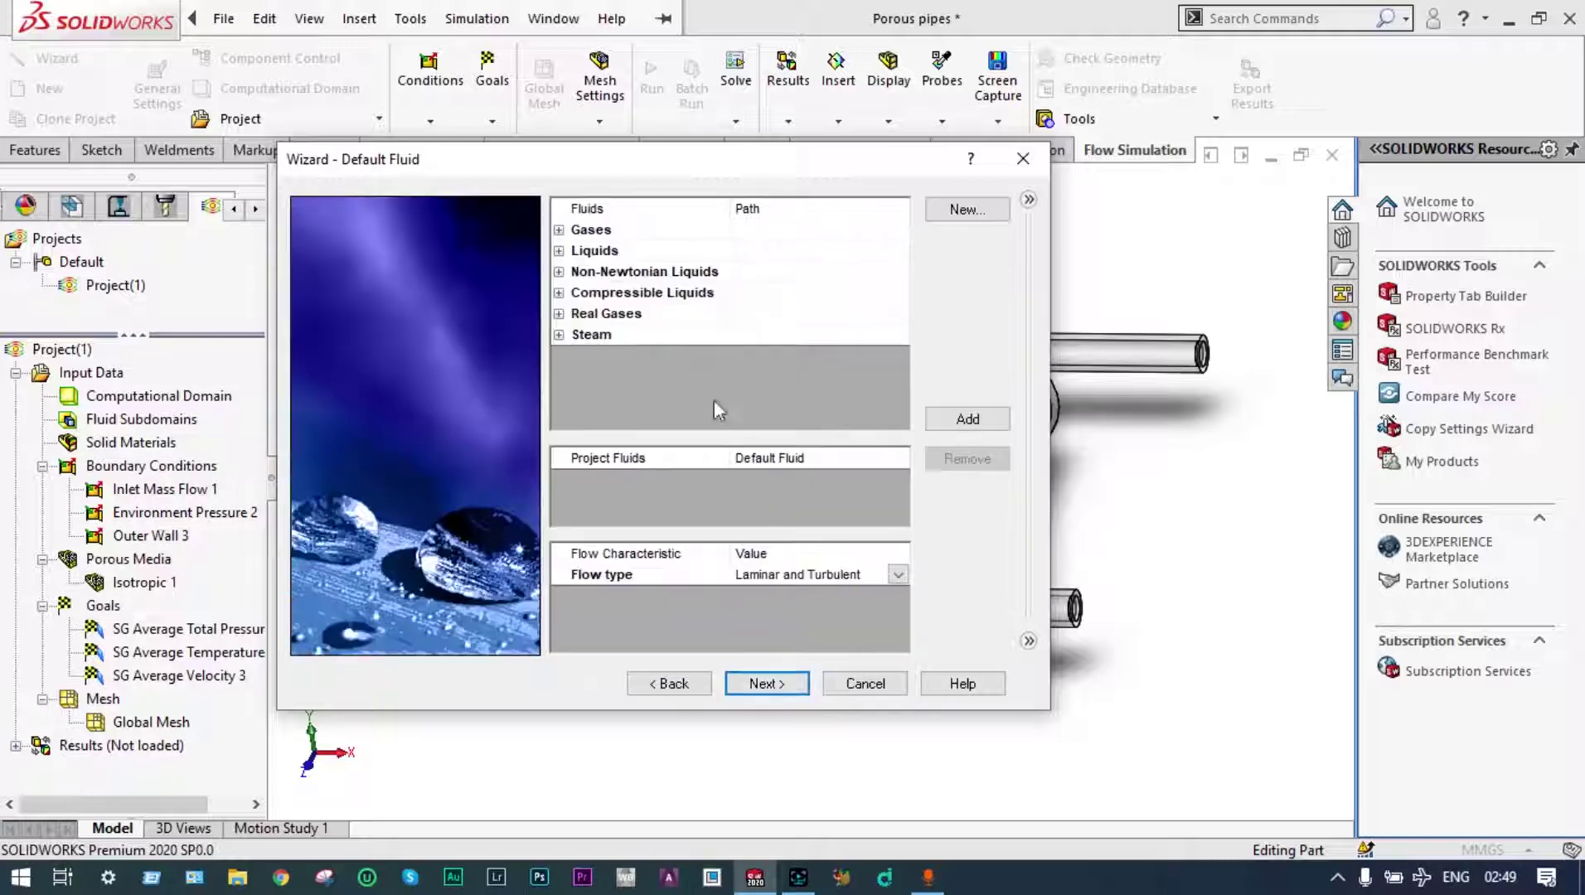
pyautogui.click(559, 231)
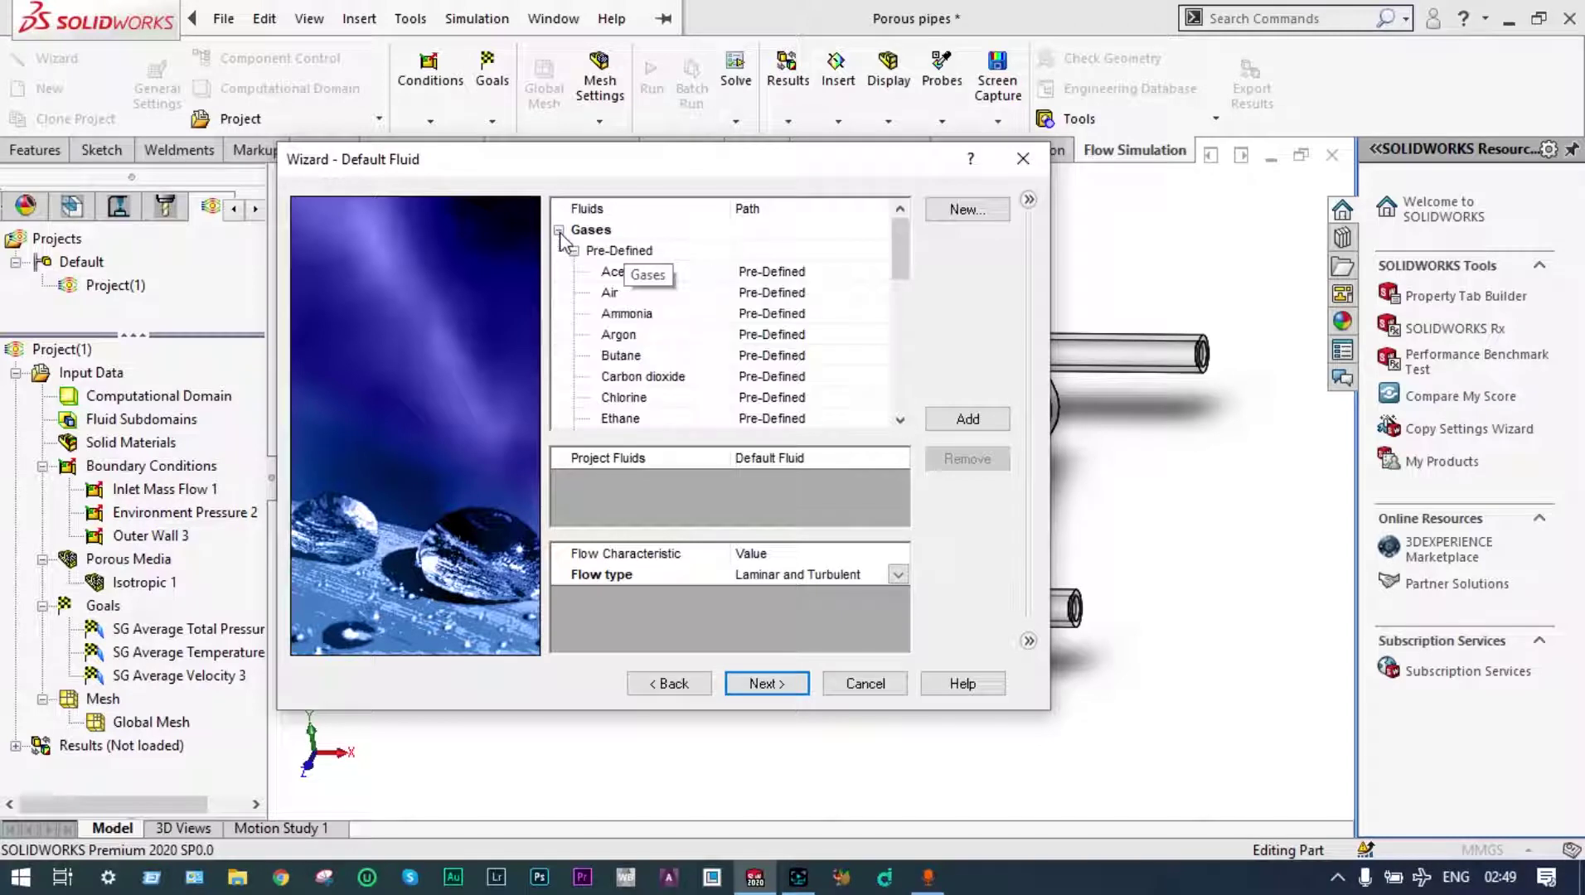
pyautogui.click(611, 295)
pyautogui.doubleClick(612, 295)
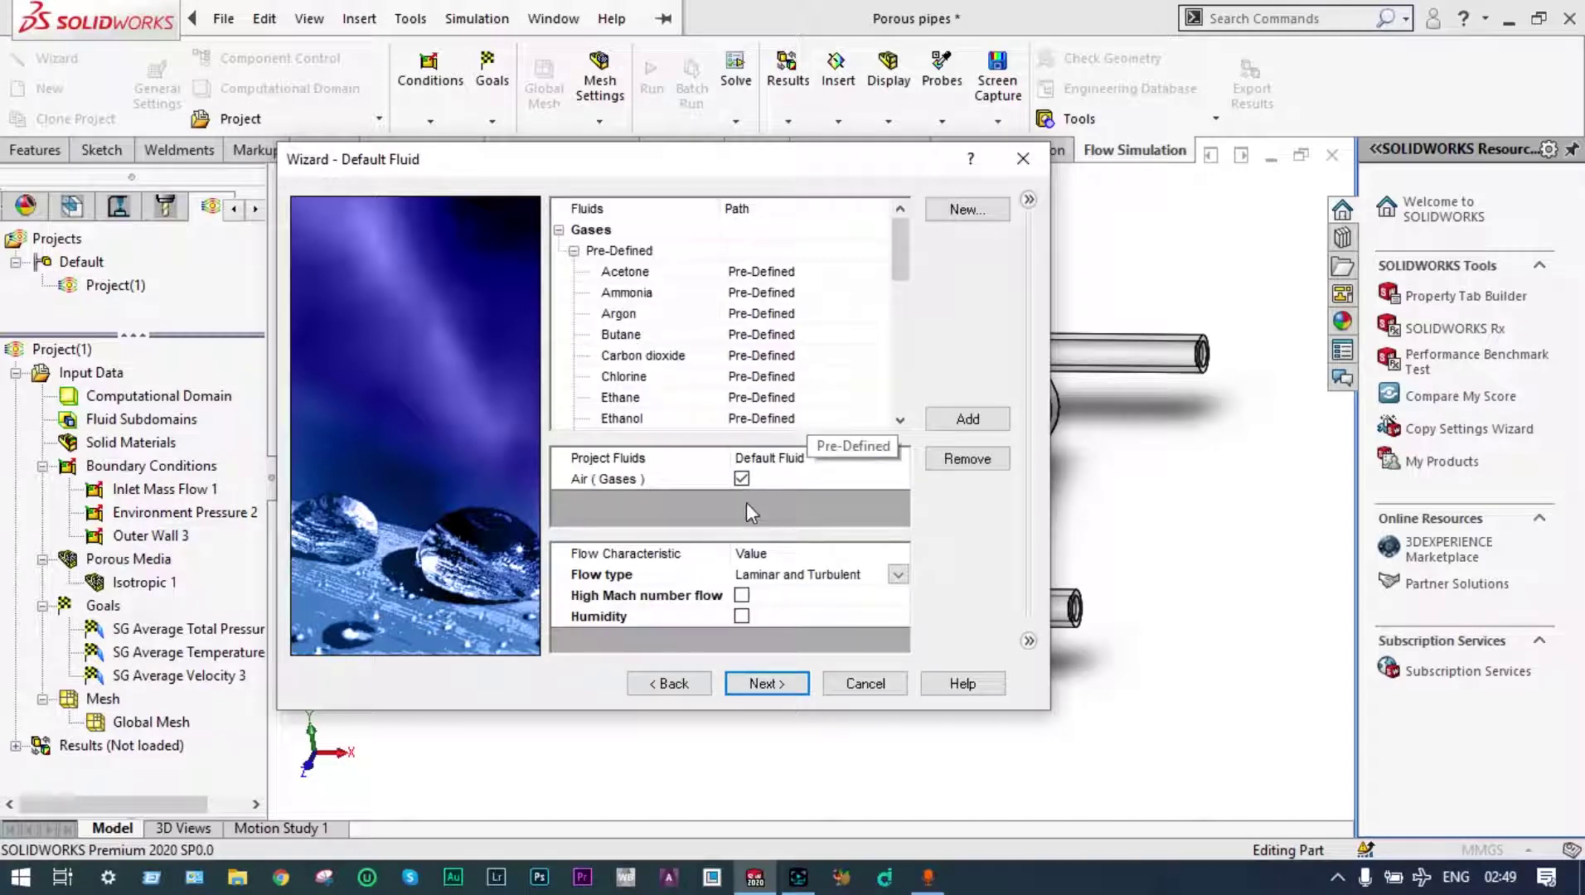
pyautogui.click(761, 685)
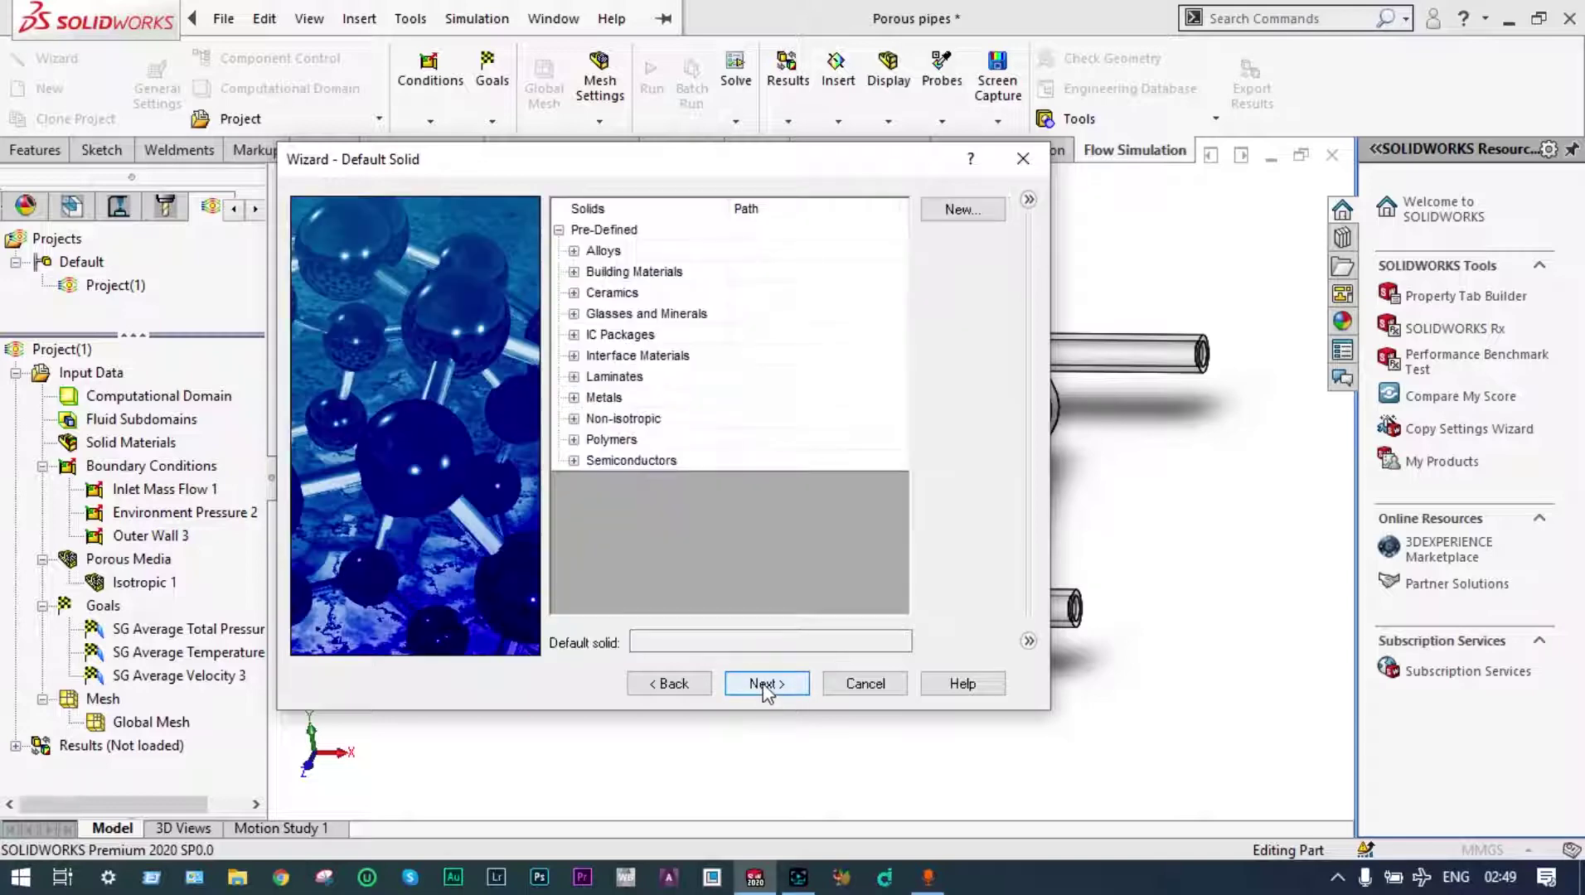
# Choose the alloy Aluminum 6061 as the default solid and accept the adiabatic wall with 0 micrometer roughness.
pyautogui.click(572, 250)
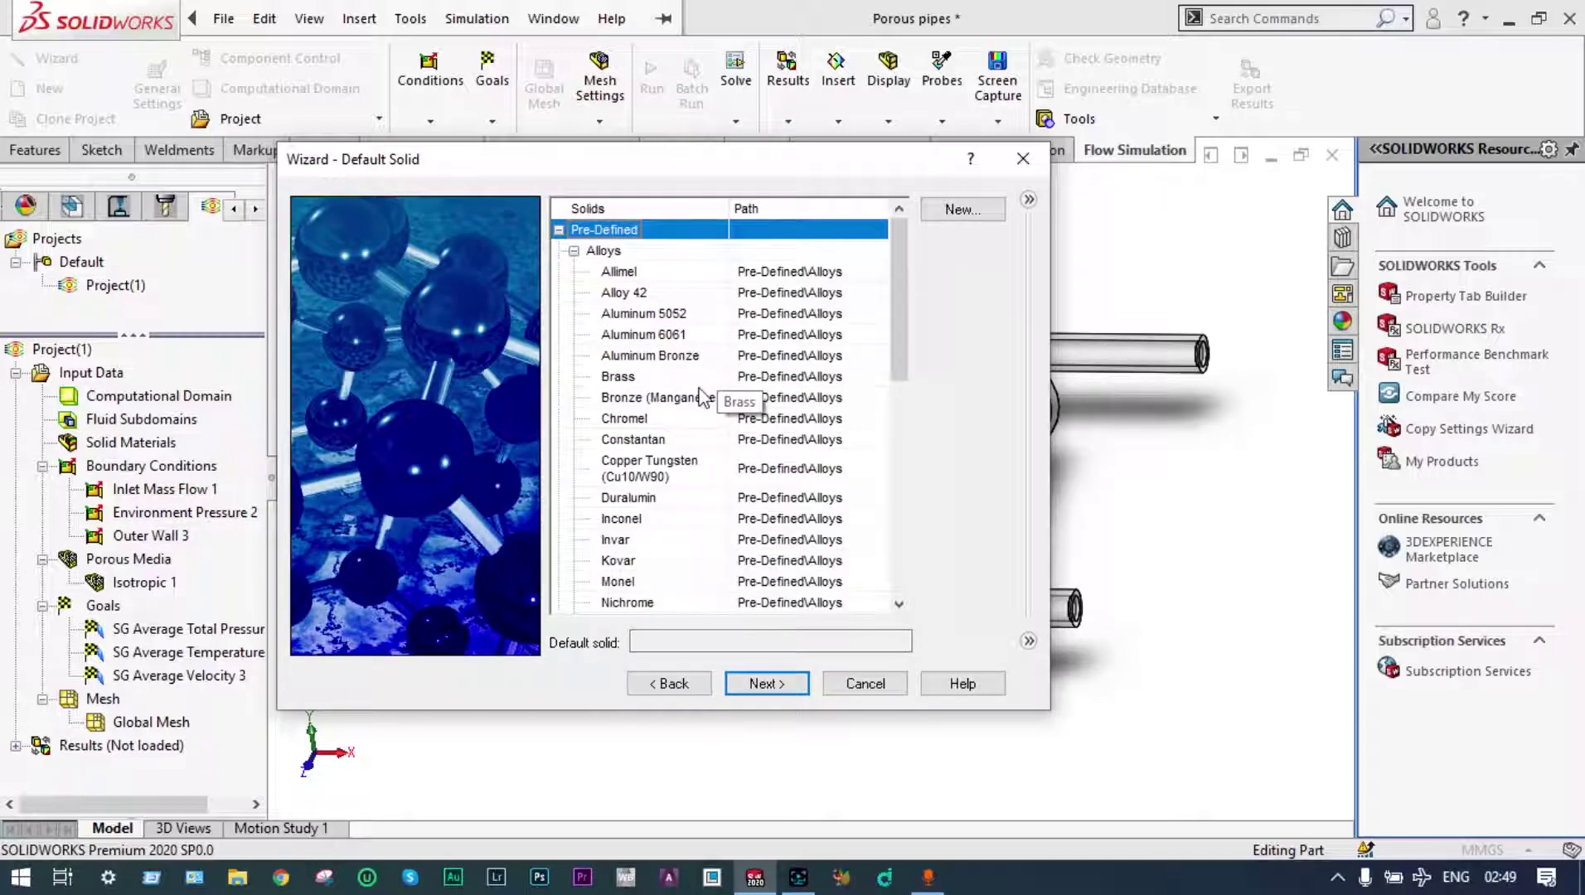
pyautogui.click(661, 336)
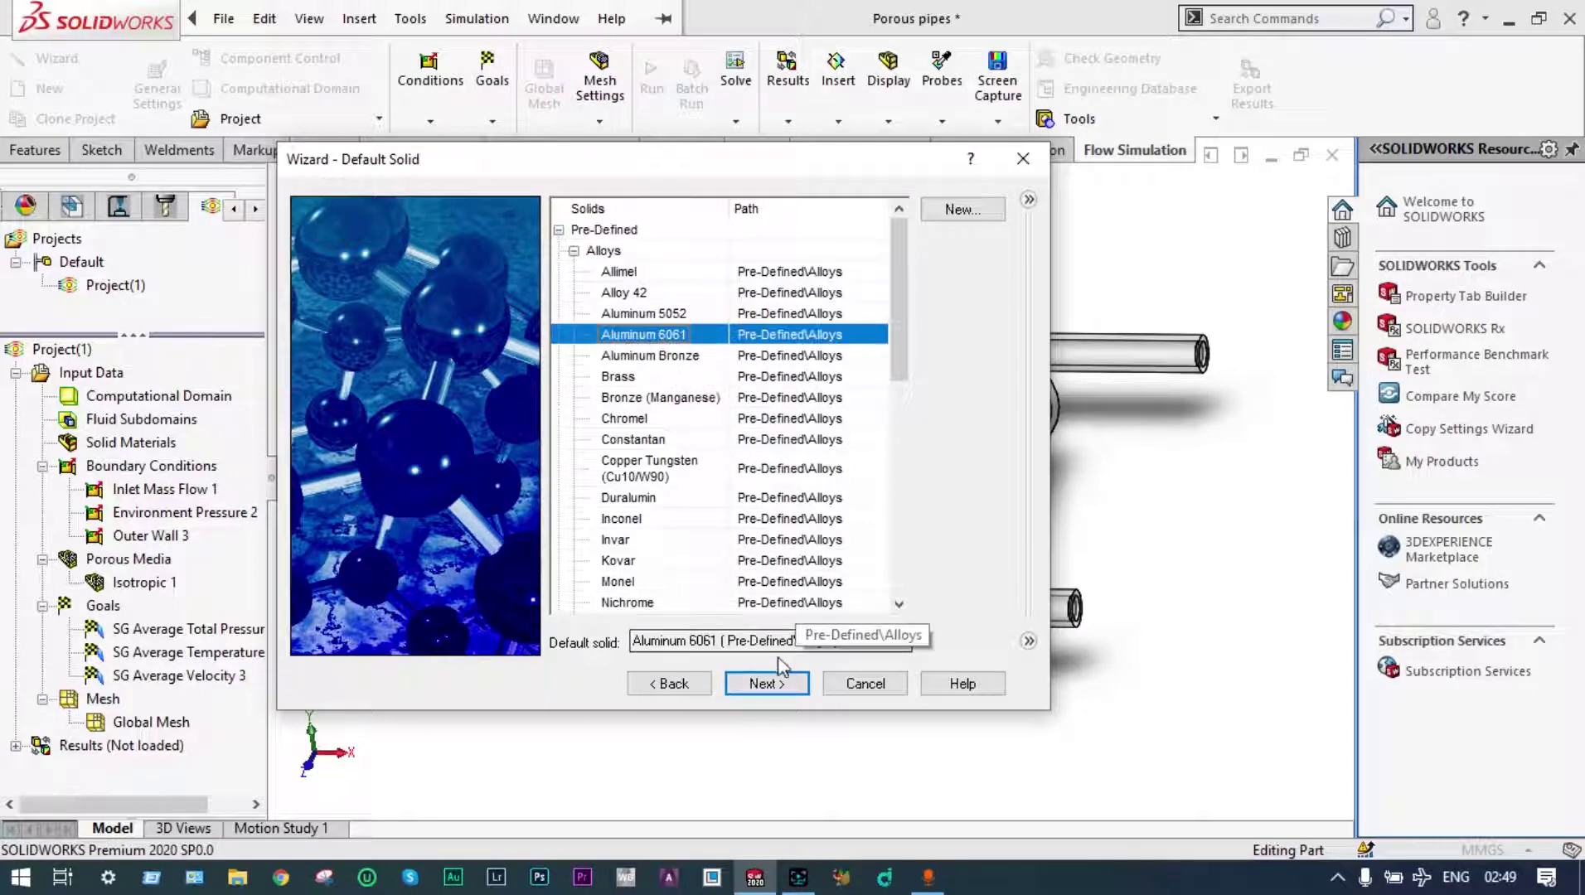
pyautogui.click(767, 685)
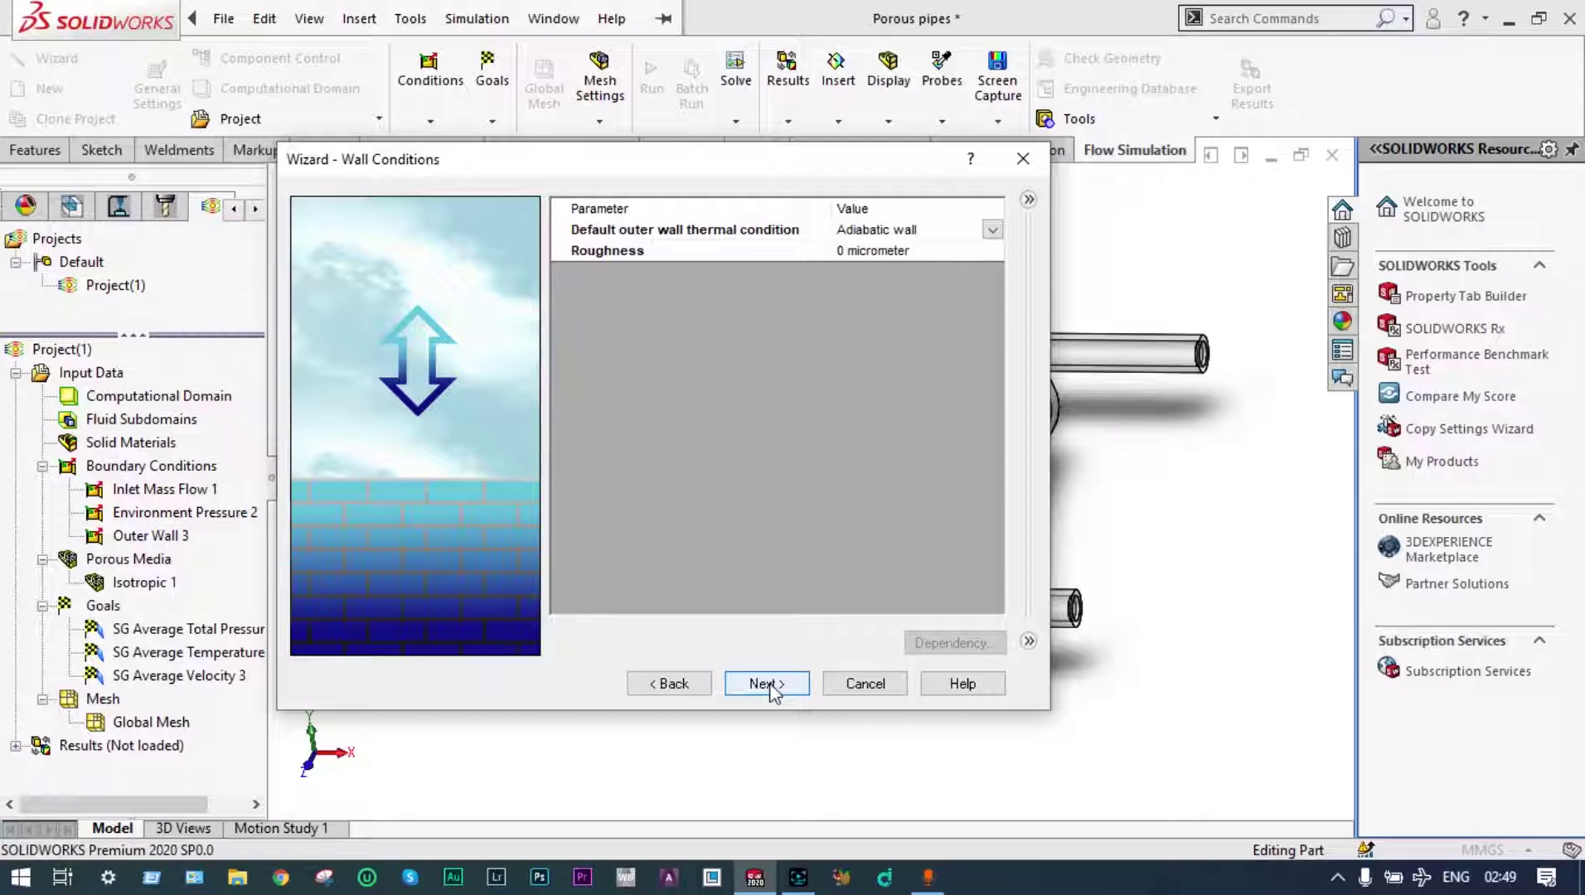
pyautogui.click(768, 684)
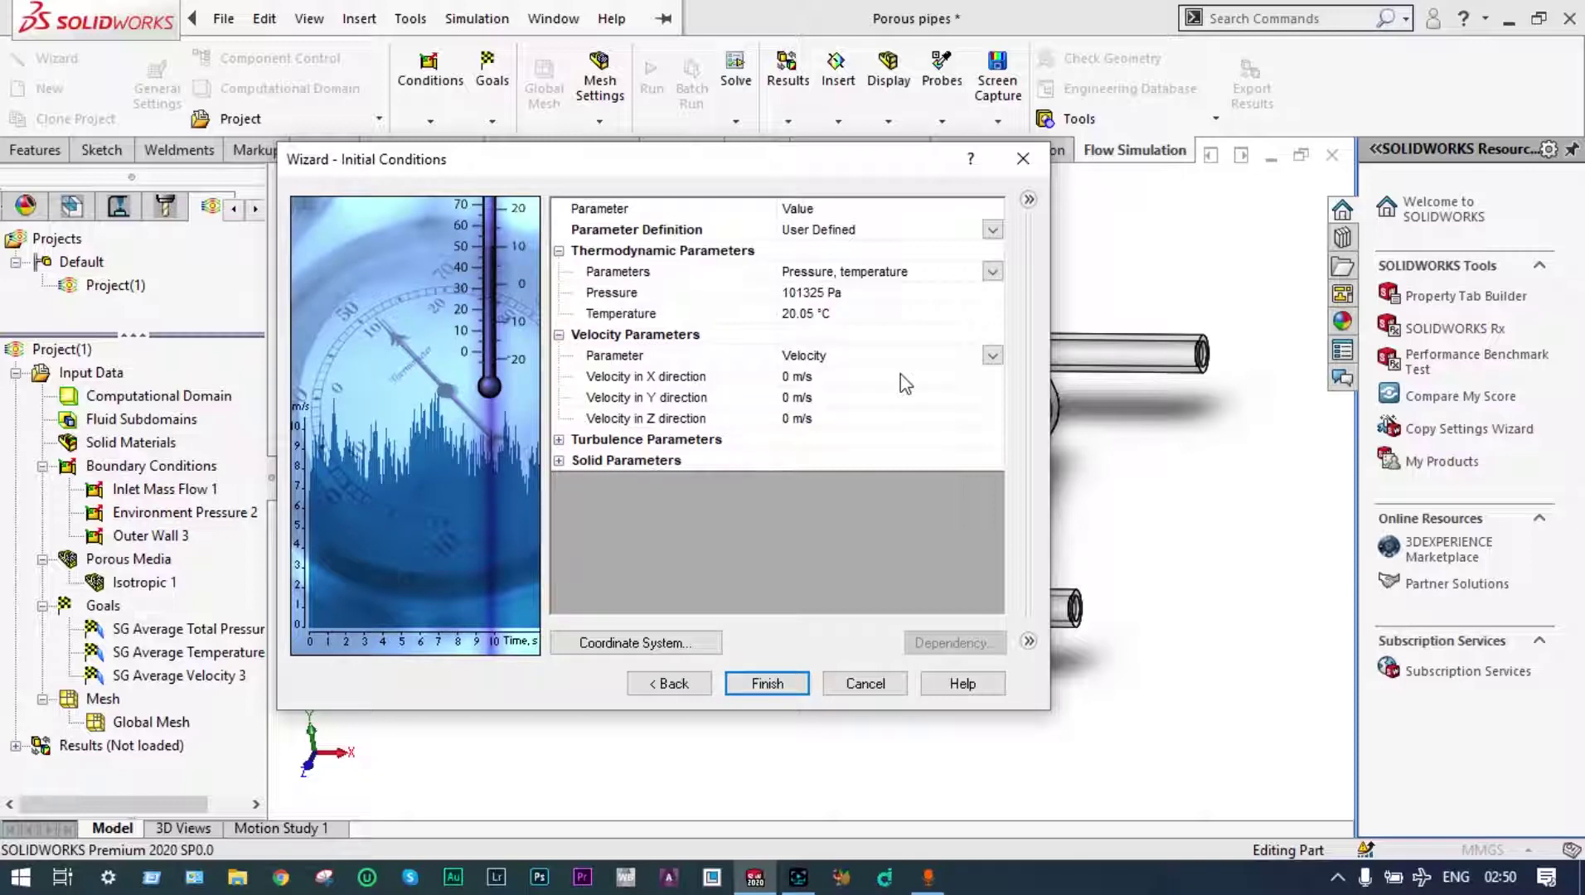
# Set the initial fluid temperature and the initial solid temperature to 20 °C and finish the project setup.
pyautogui.click(811, 315)
pyautogui.press('BackSpace')
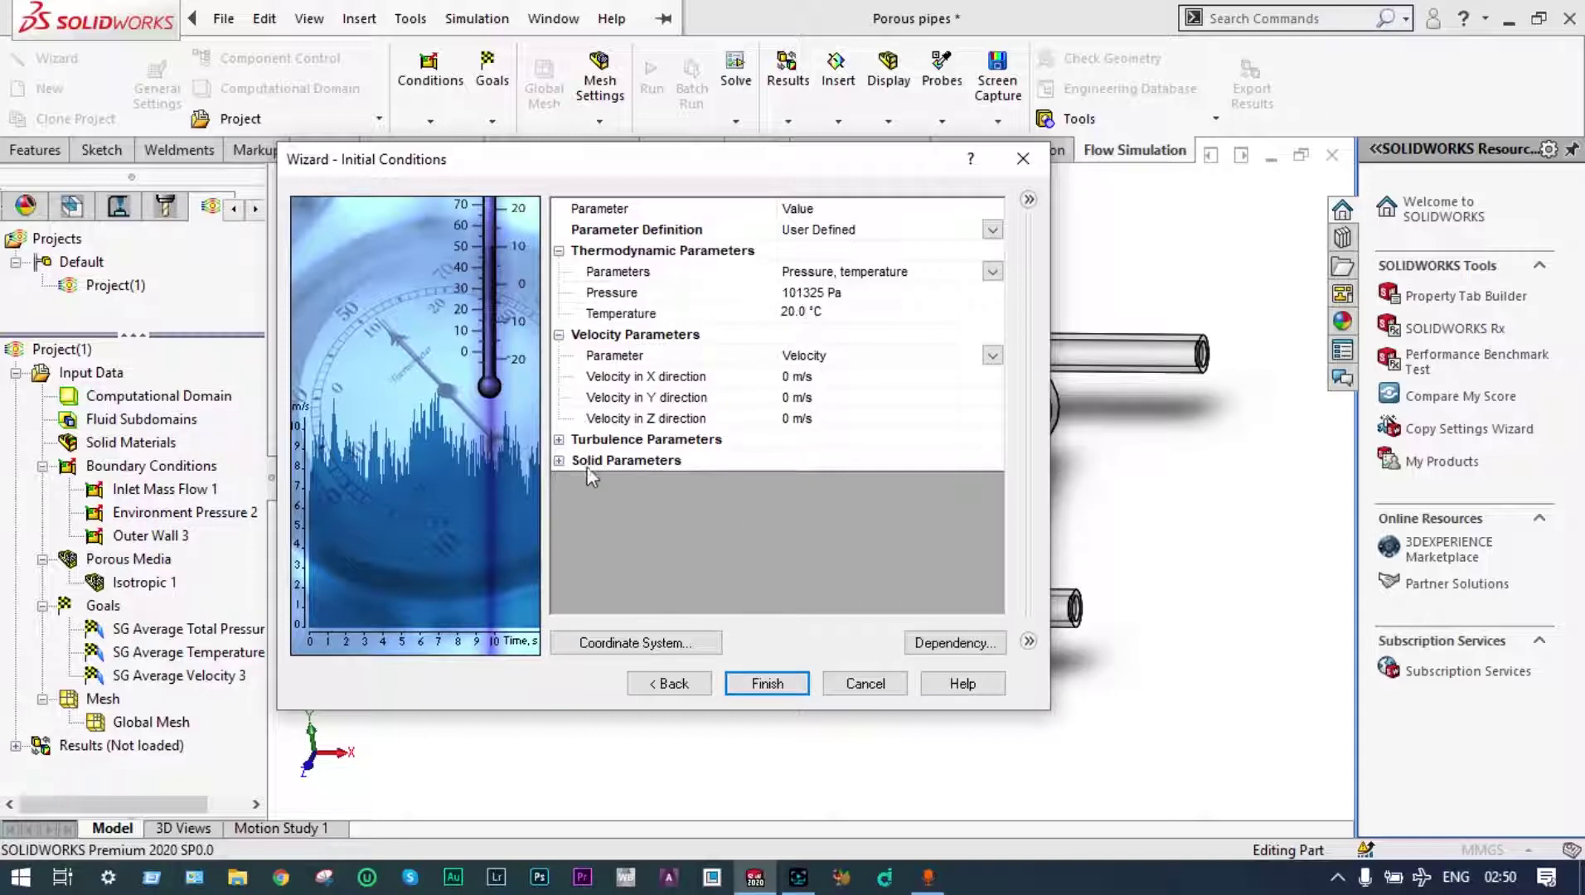
pyautogui.click(563, 463)
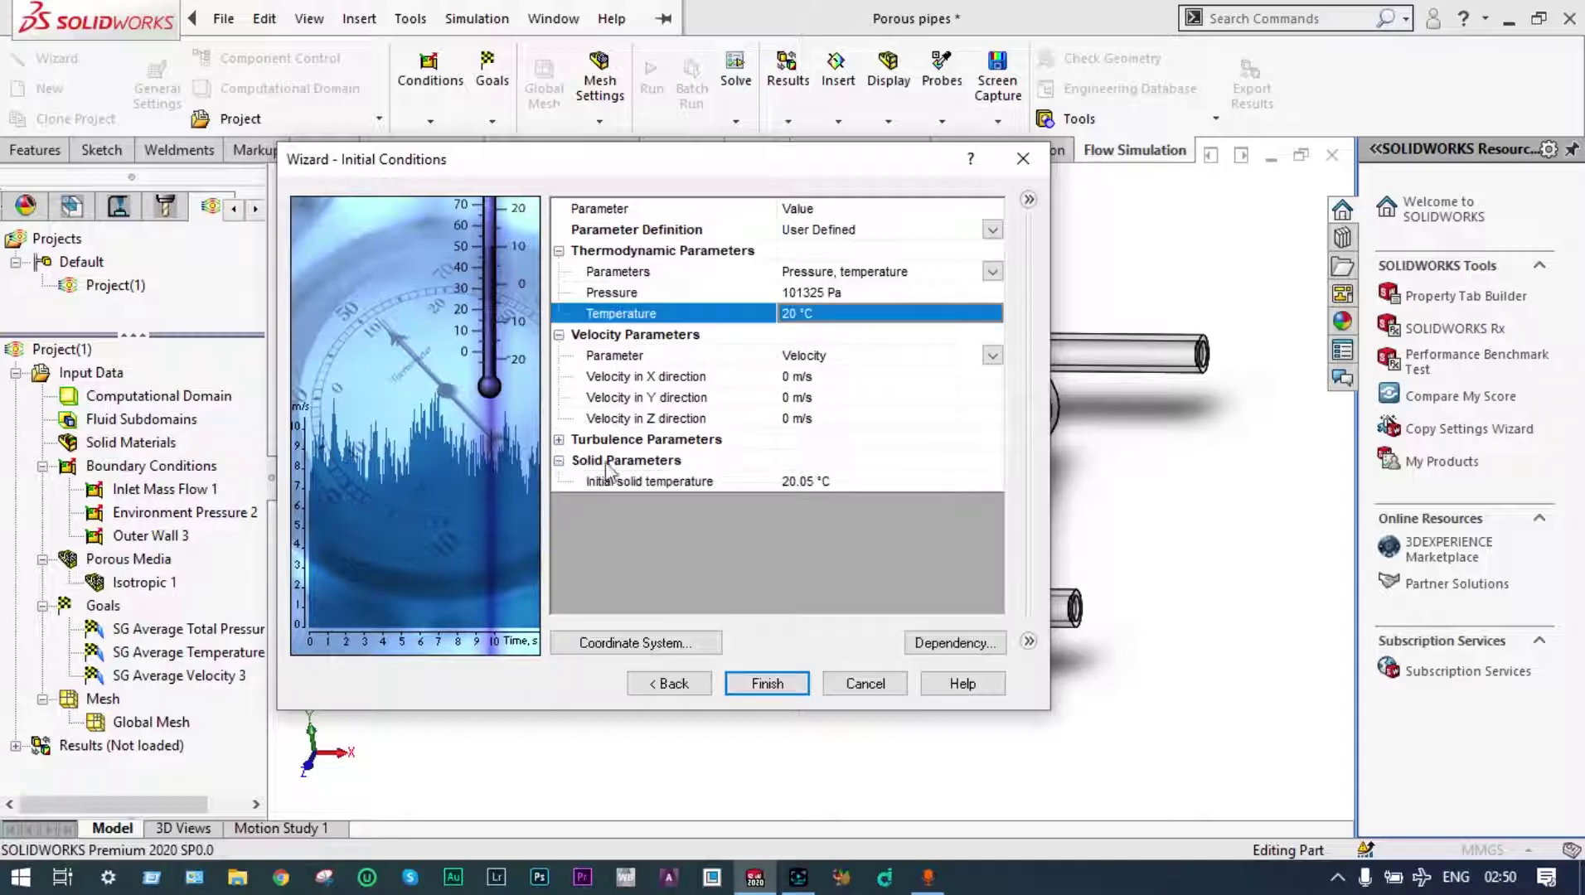
pyautogui.click(814, 480)
pyautogui.click(815, 481)
pyautogui.press('BackSpace')
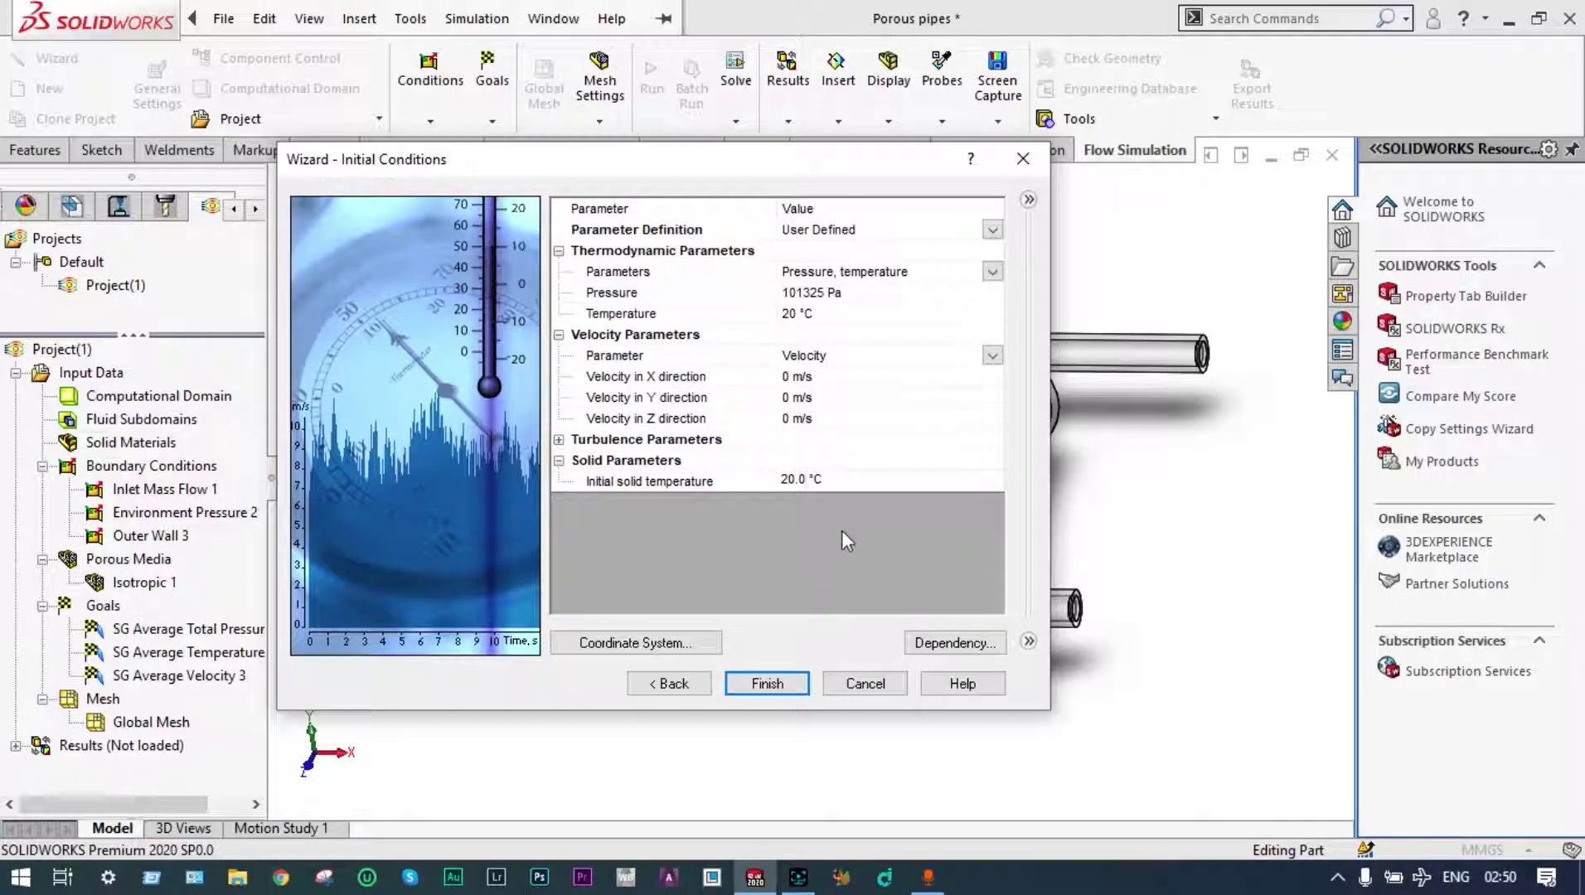
pyautogui.click(793, 691)
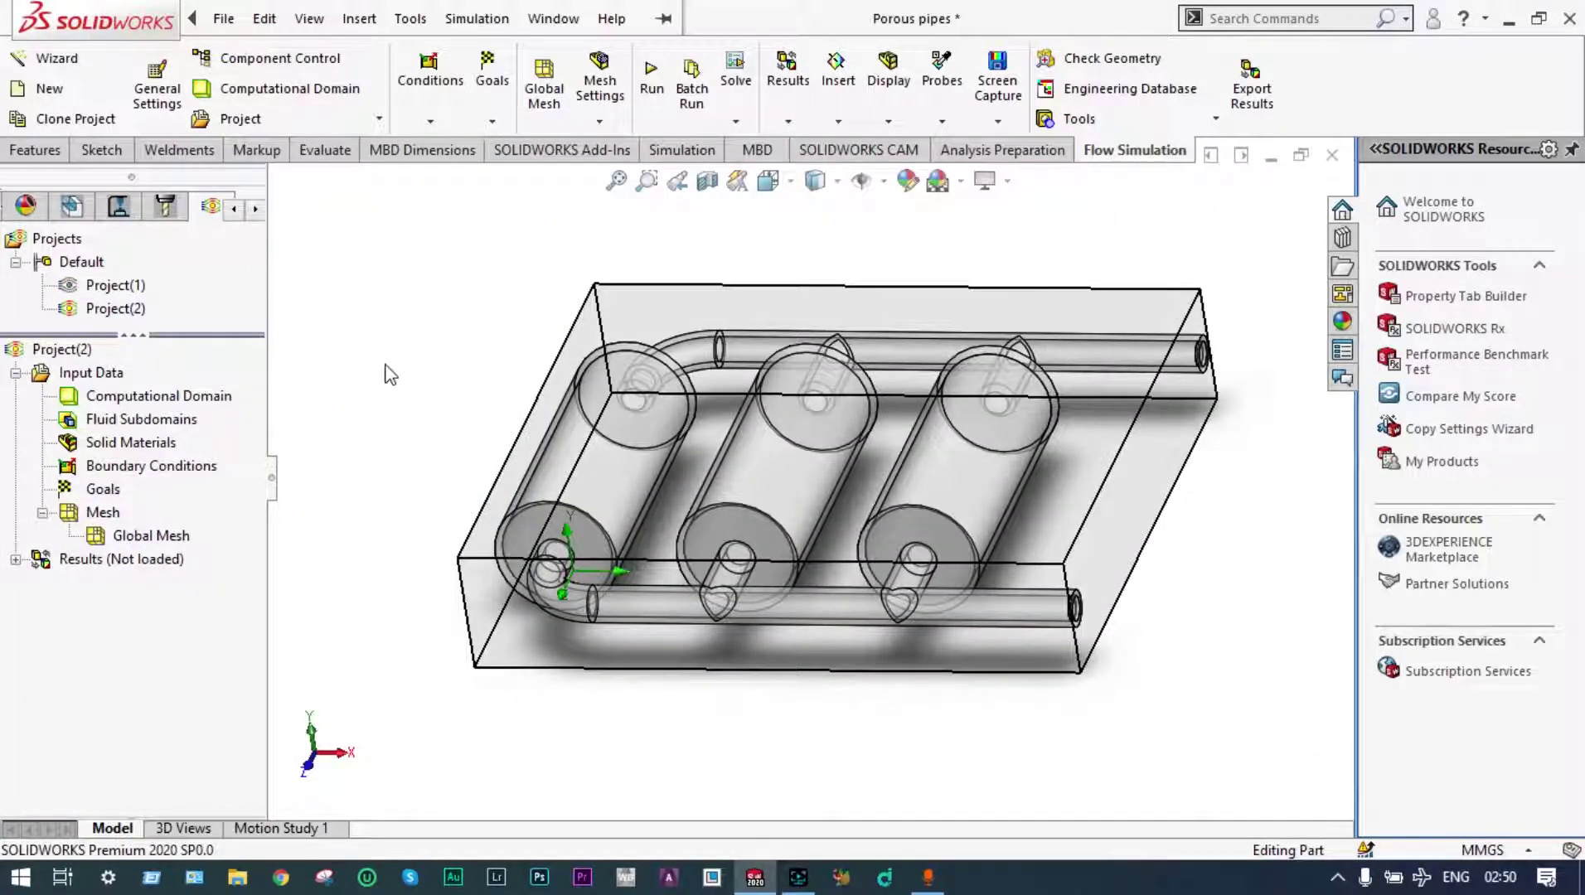
# Enlarge the computational domain around the pipe assembly and hide its box.
pyautogui.moveTo(406, 359)
pyautogui.mouseDown(button='middle')
pyautogui.moveTo(439, 354)
pyautogui.moveTo(440, 336)
pyautogui.moveTo(425, 329)
pyautogui.moveTo(414, 374)
pyautogui.mouseUp(button='middle')
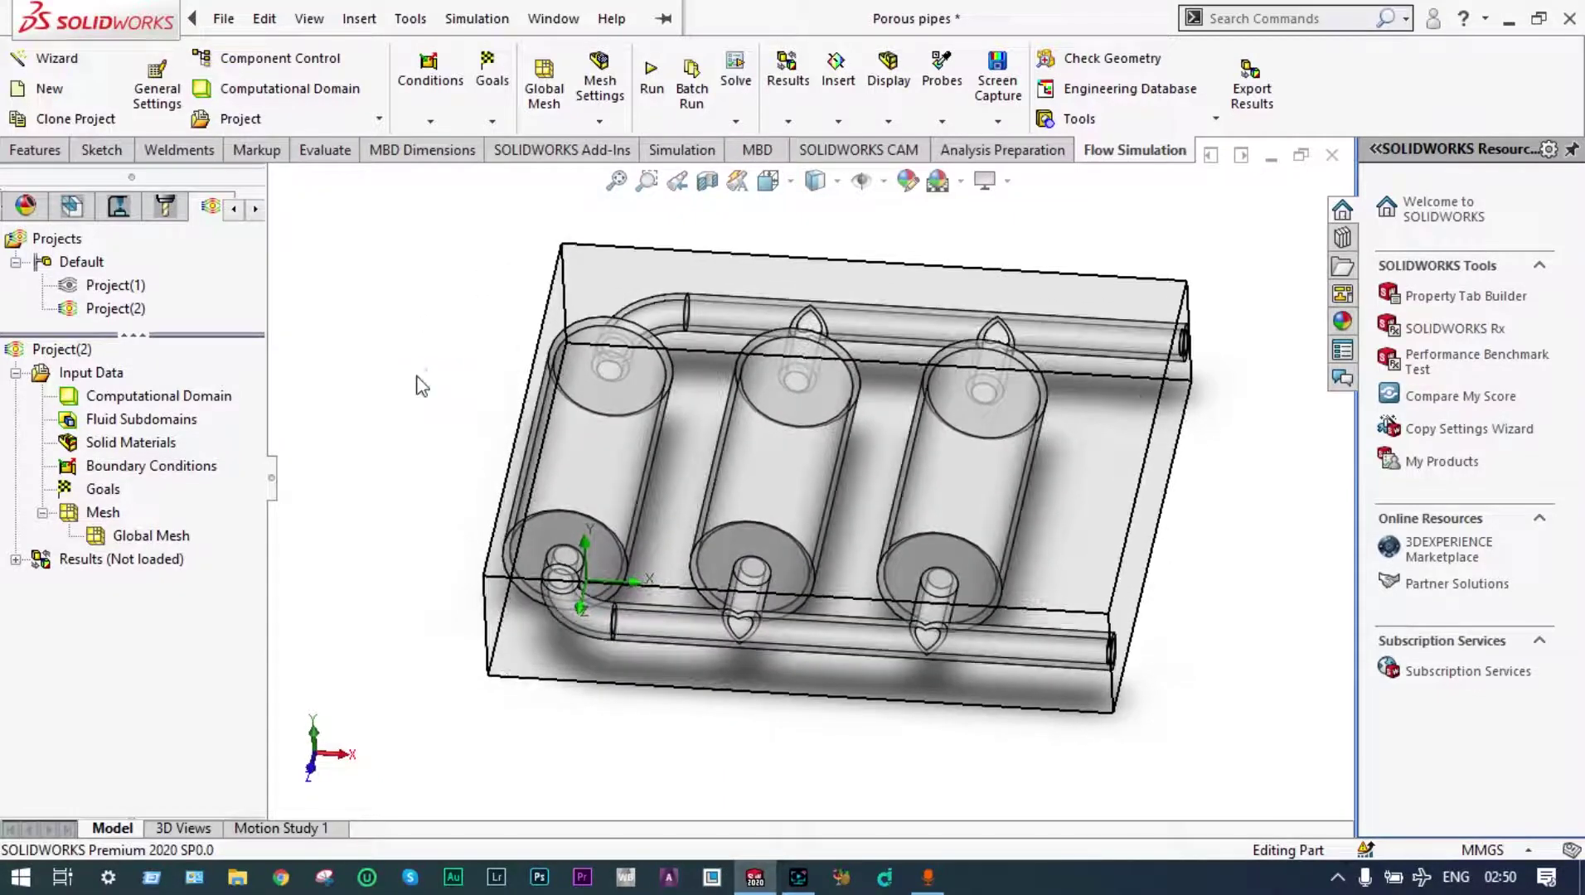
pyautogui.rightClick(203, 399)
pyautogui.click(278, 427)
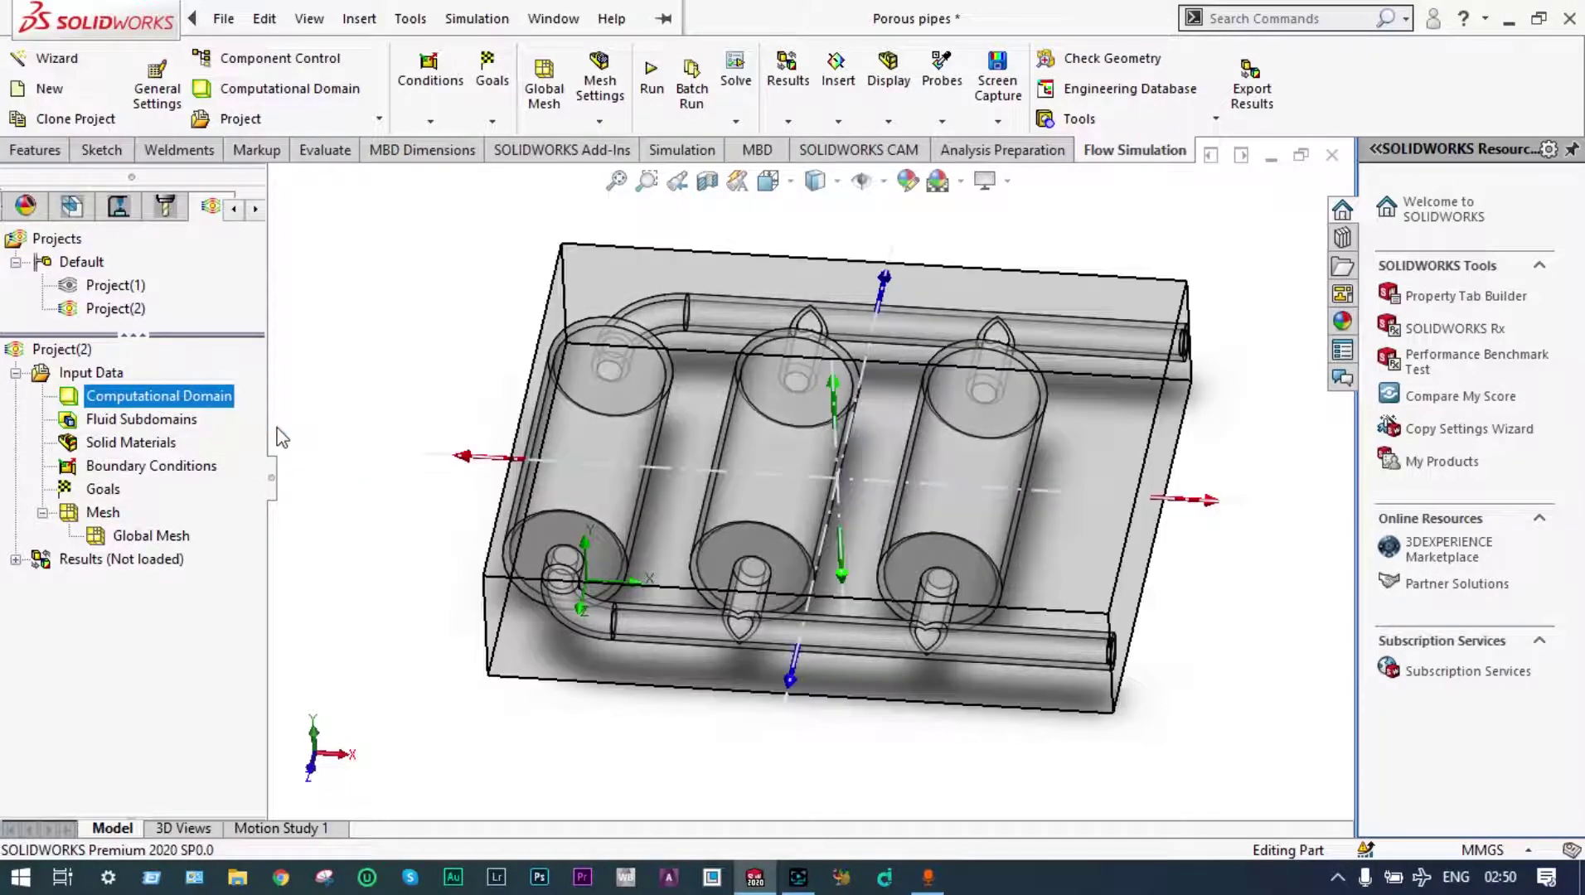
pyautogui.click(1248, 218)
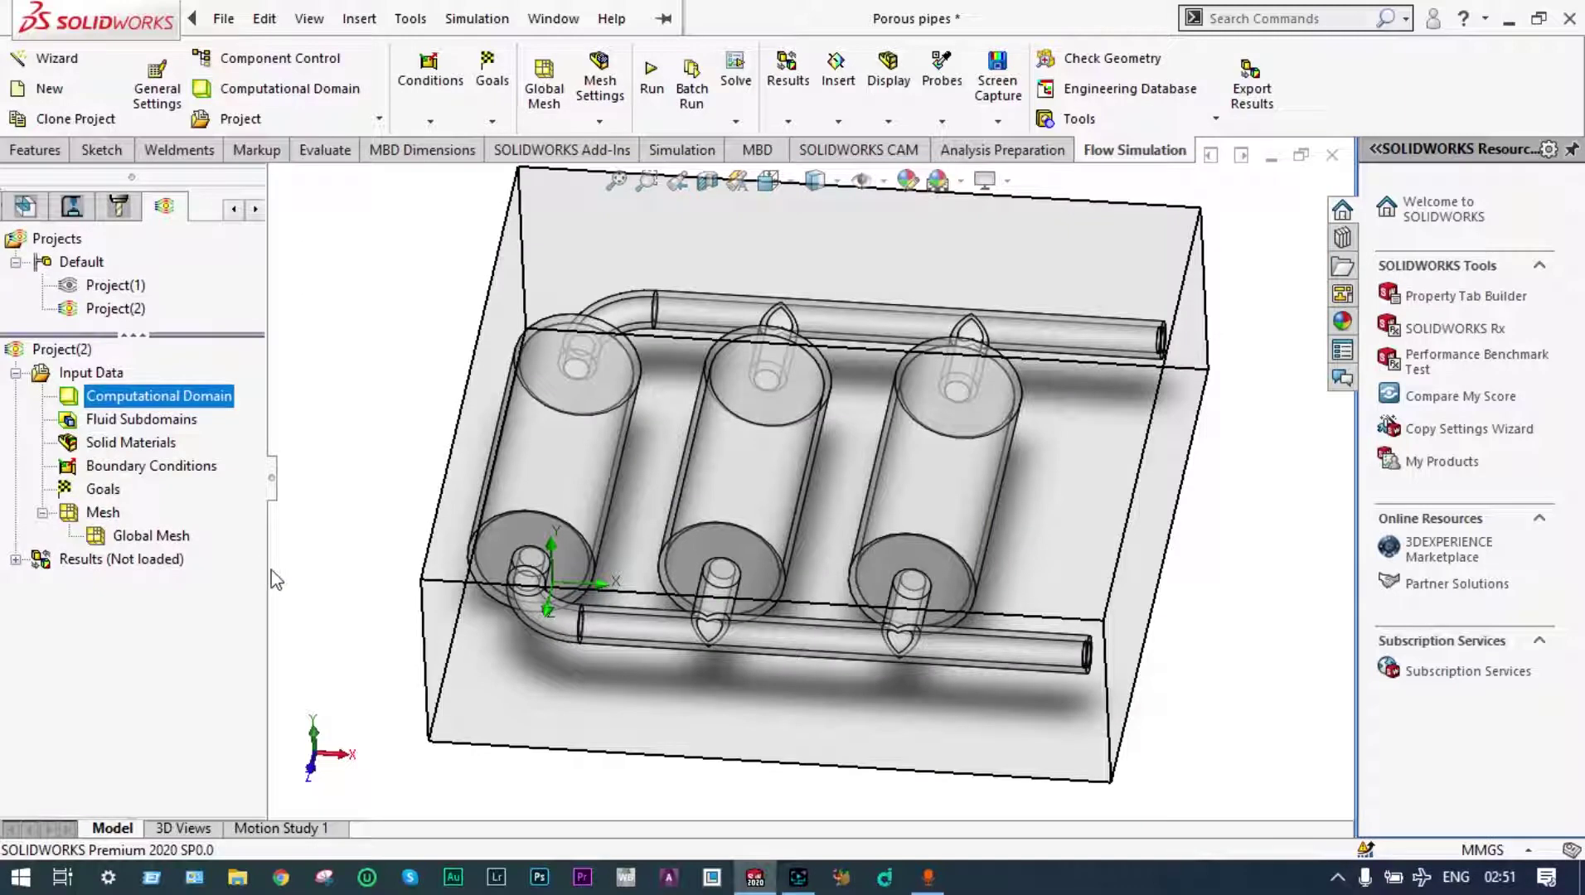
pyautogui.click(404, 552)
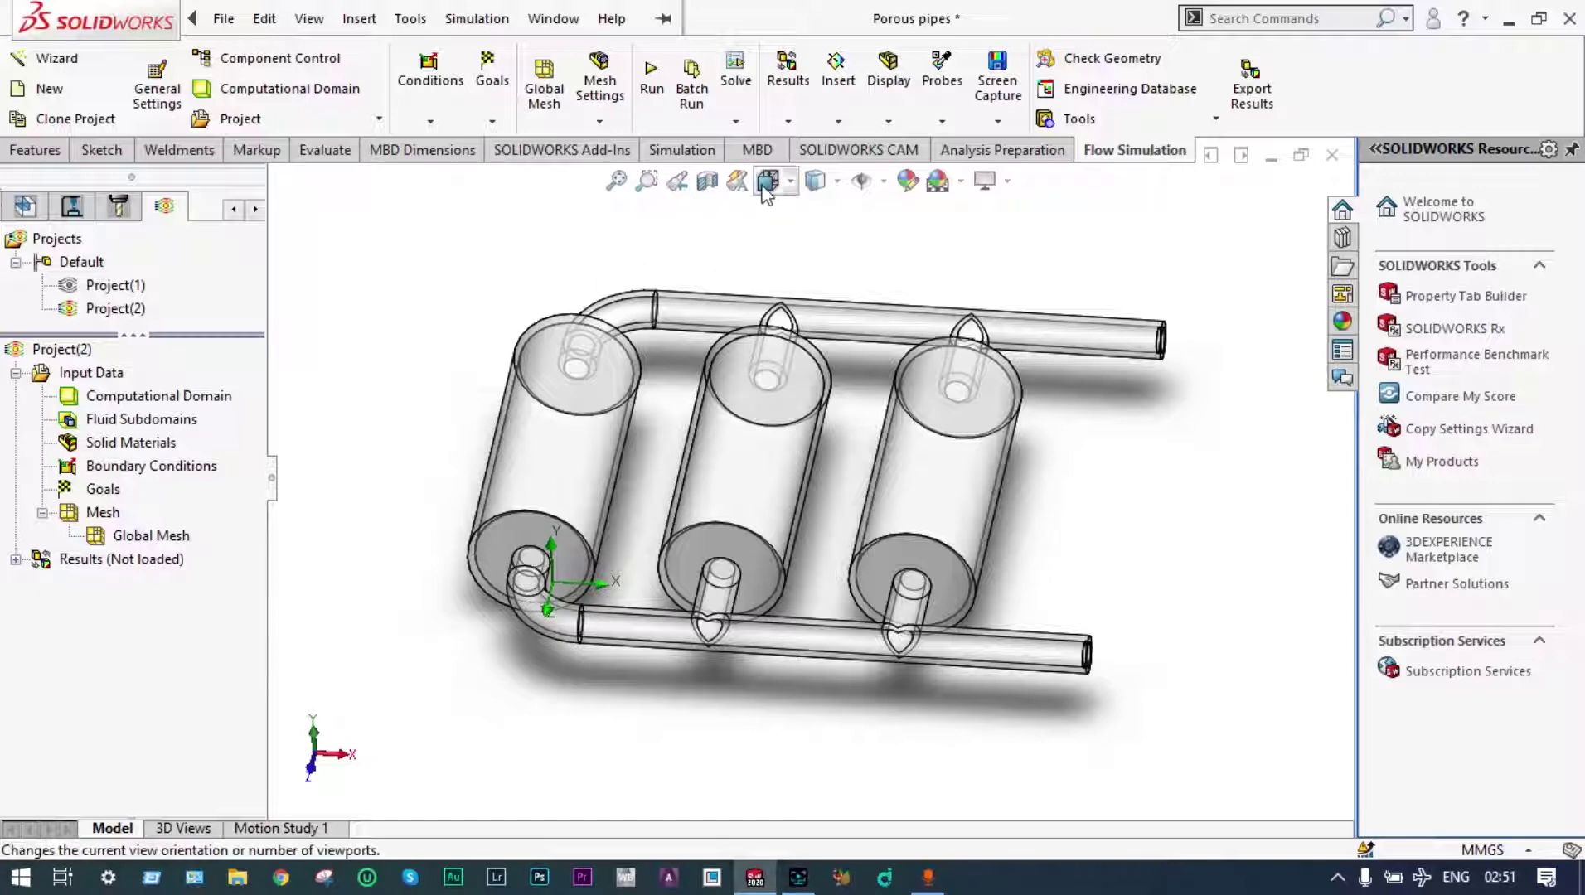
# Cut the model open with a planar section view on the Top Plane.
pyautogui.click(708, 183)
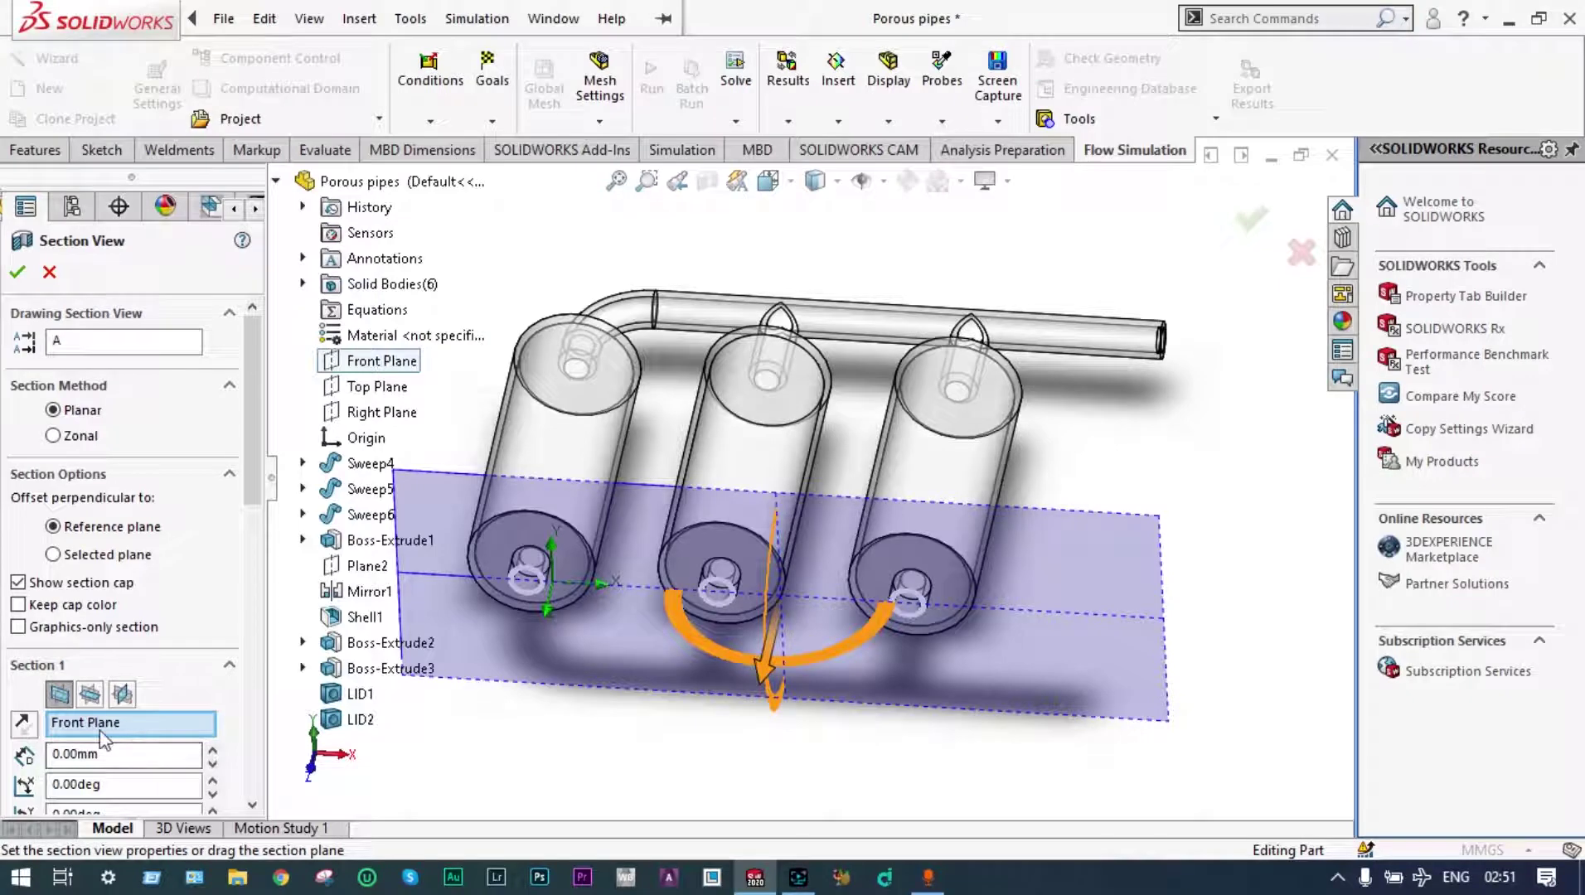
pyautogui.click(89, 697)
pyautogui.click(1251, 220)
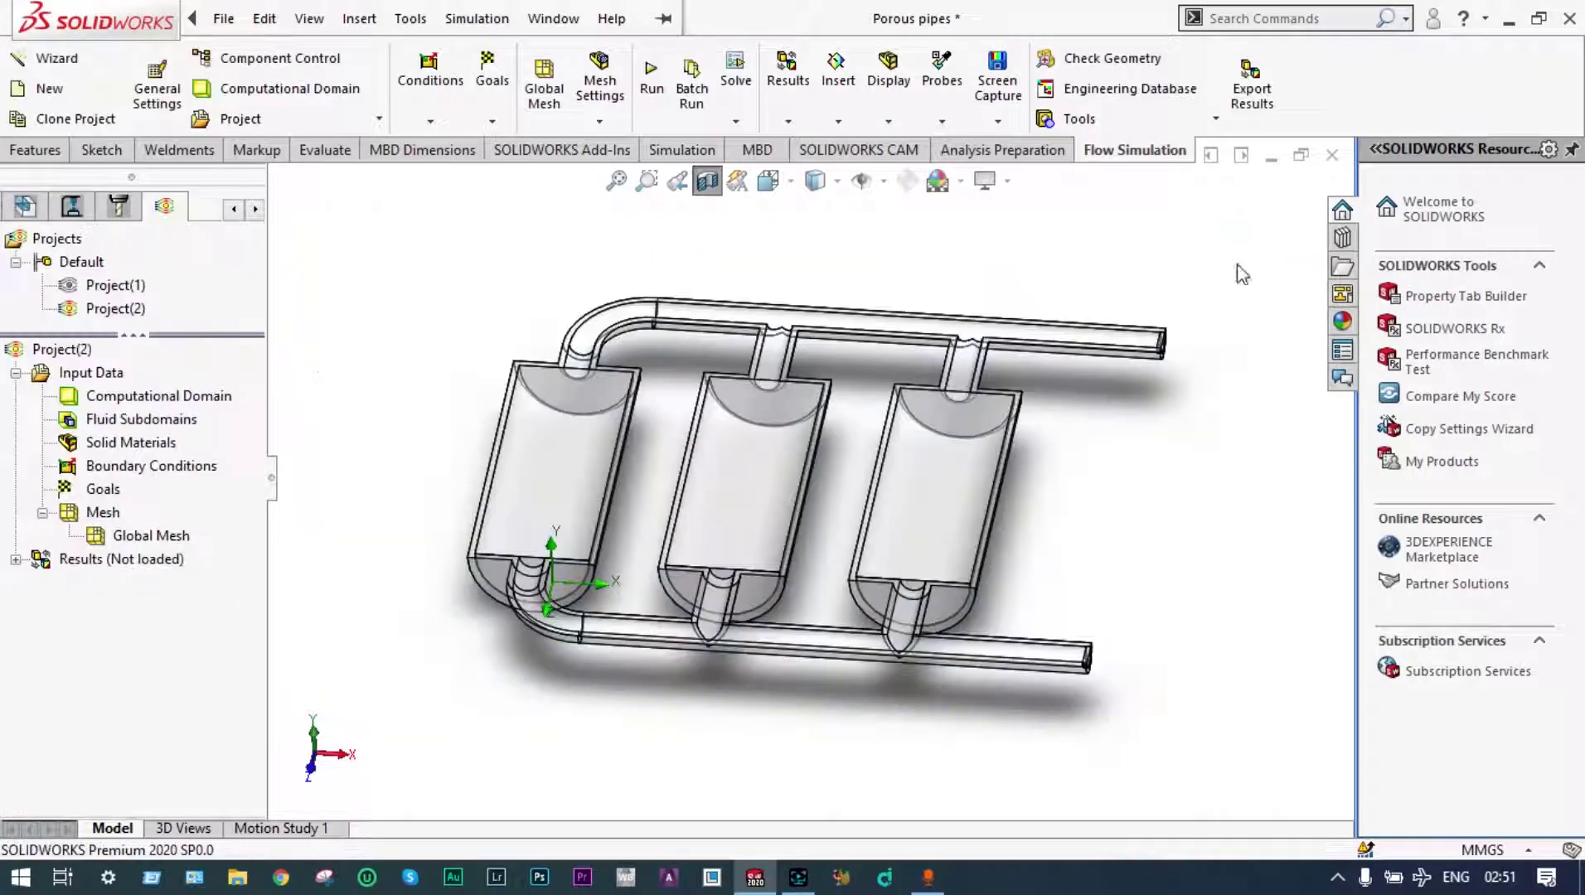
# Start an inlet mass flow boundary condition with a mass flow rate of 0.01 kg/s.
pyautogui.moveTo(1165, 407); pyautogui.dragTo(1222, 585, button='middle')
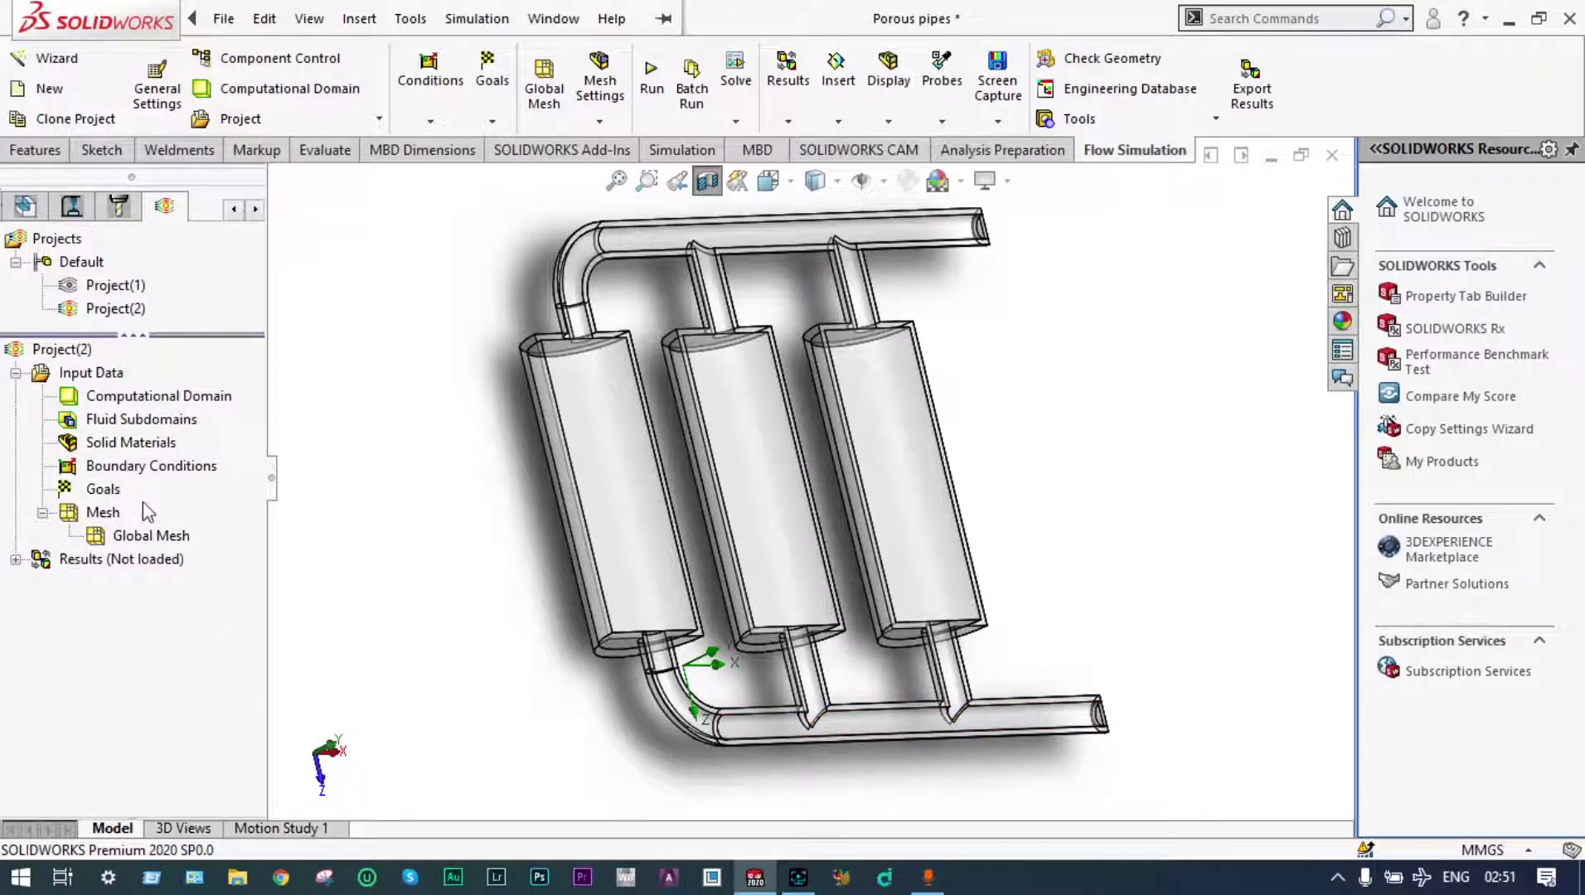
pyautogui.rightClick(189, 479)
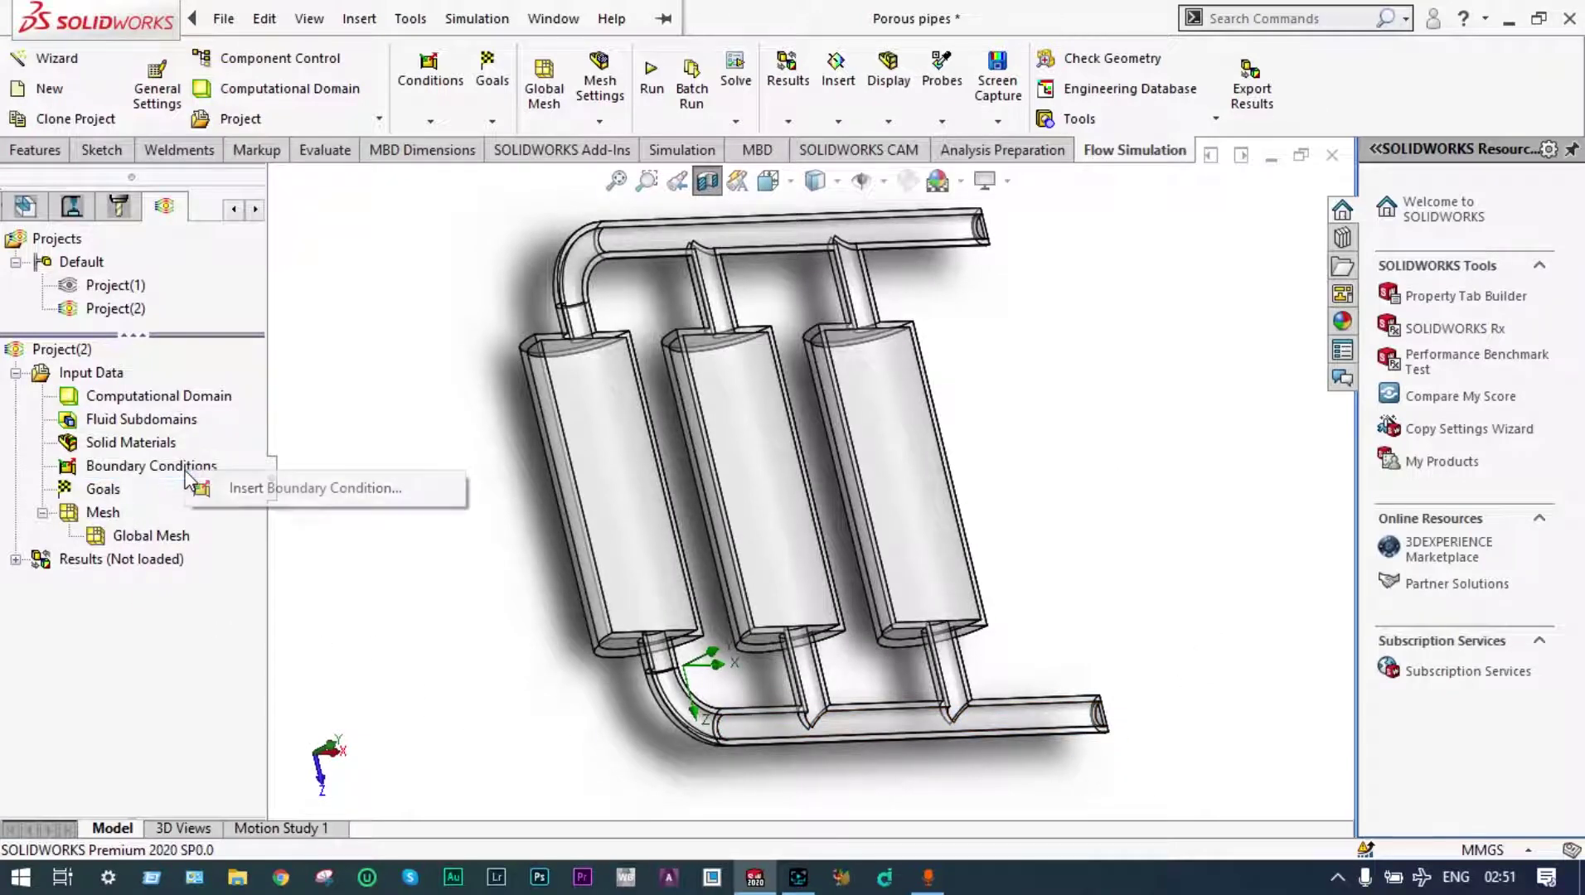
pyautogui.click(230, 489)
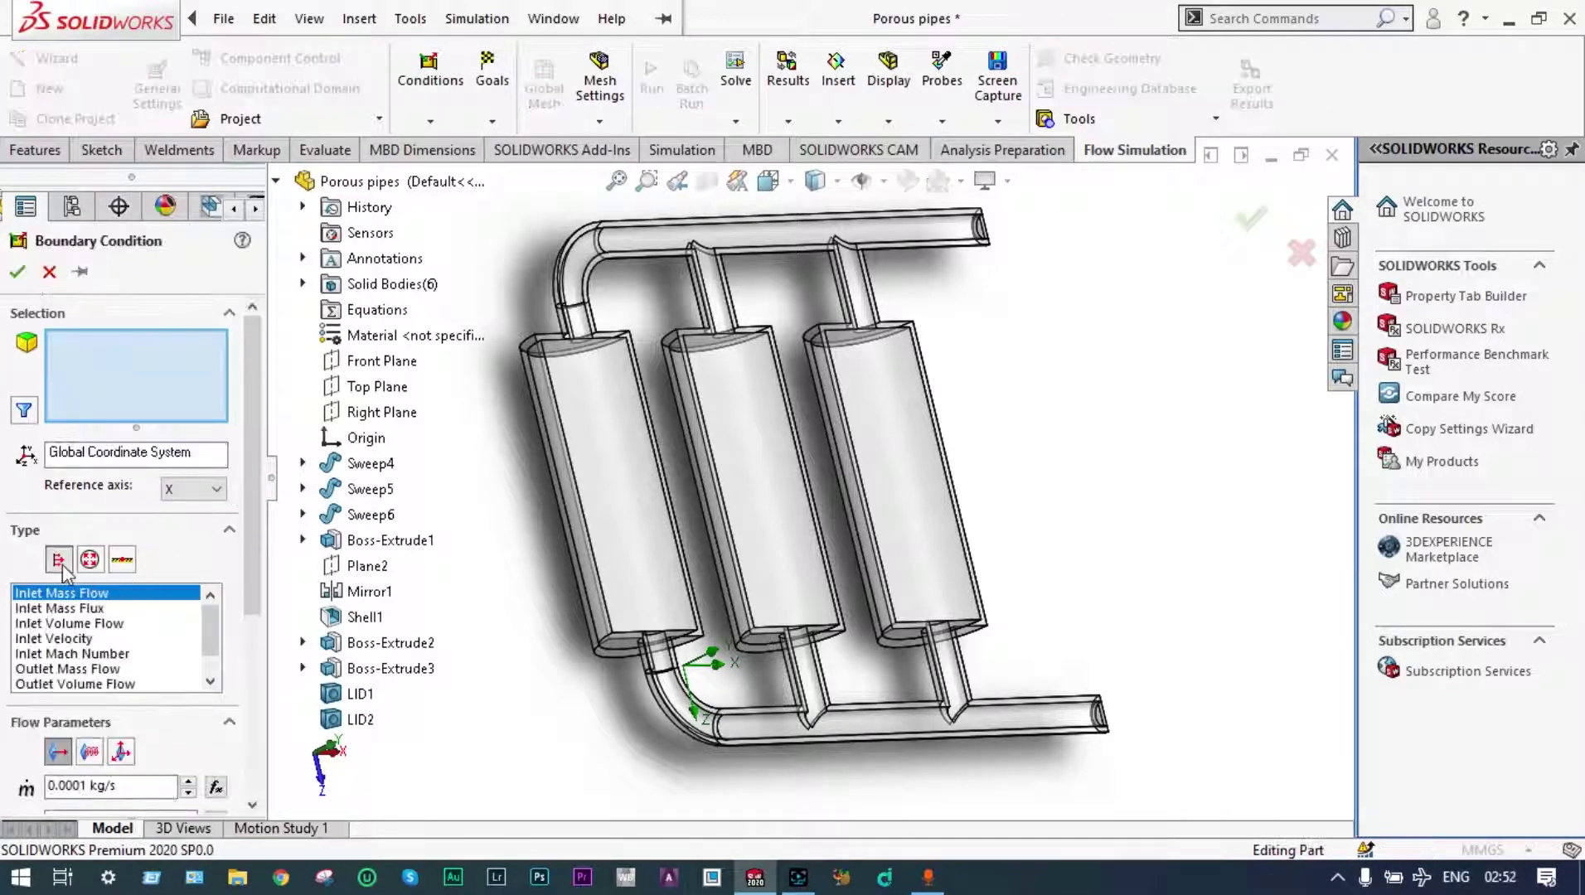
pyautogui.moveTo(253, 572); pyautogui.dragTo(252, 638)
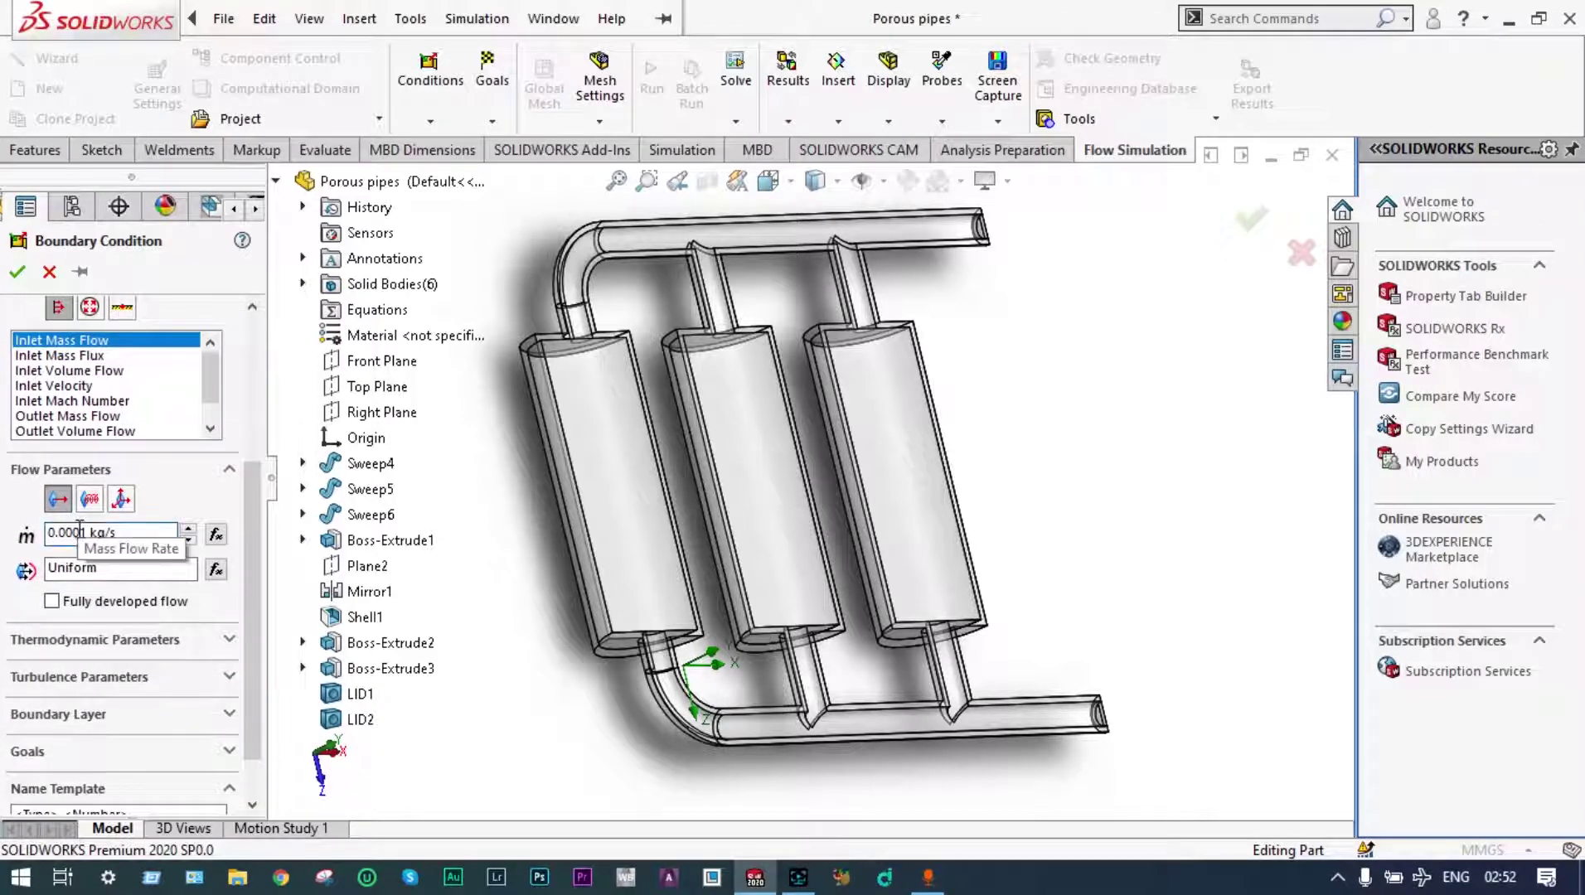
pyautogui.press('BackSpace')
pyautogui.press('BackSpace')
# Set the inlet temperature to 60 °C and apply the inlet mass flow to the inner lid face of the lower pipe.
pyautogui.click(230, 640)
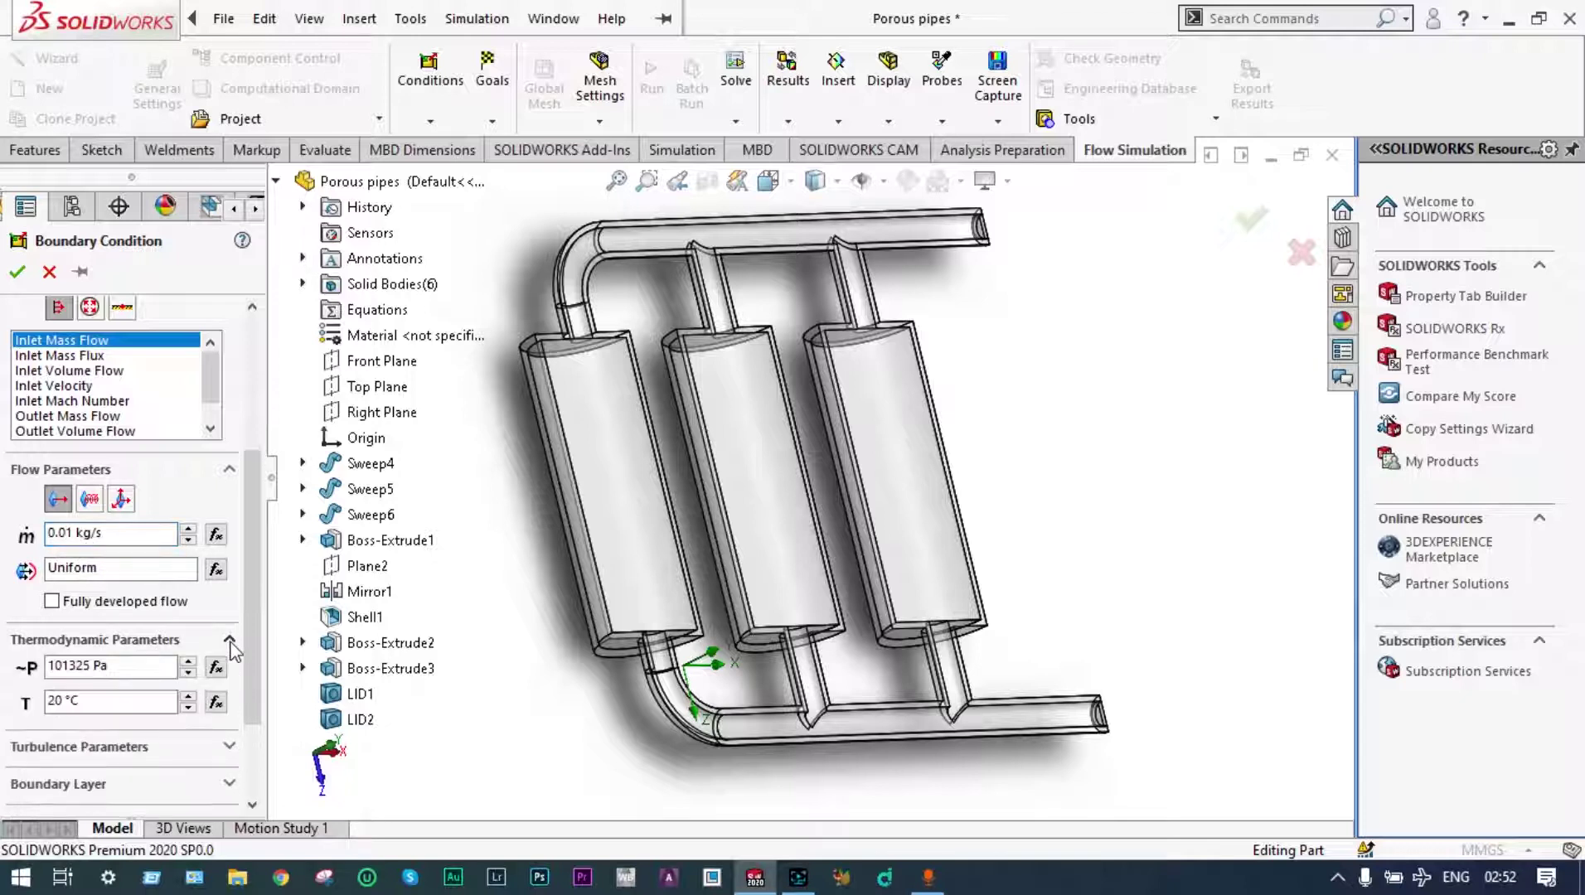
pyautogui.click(53, 700)
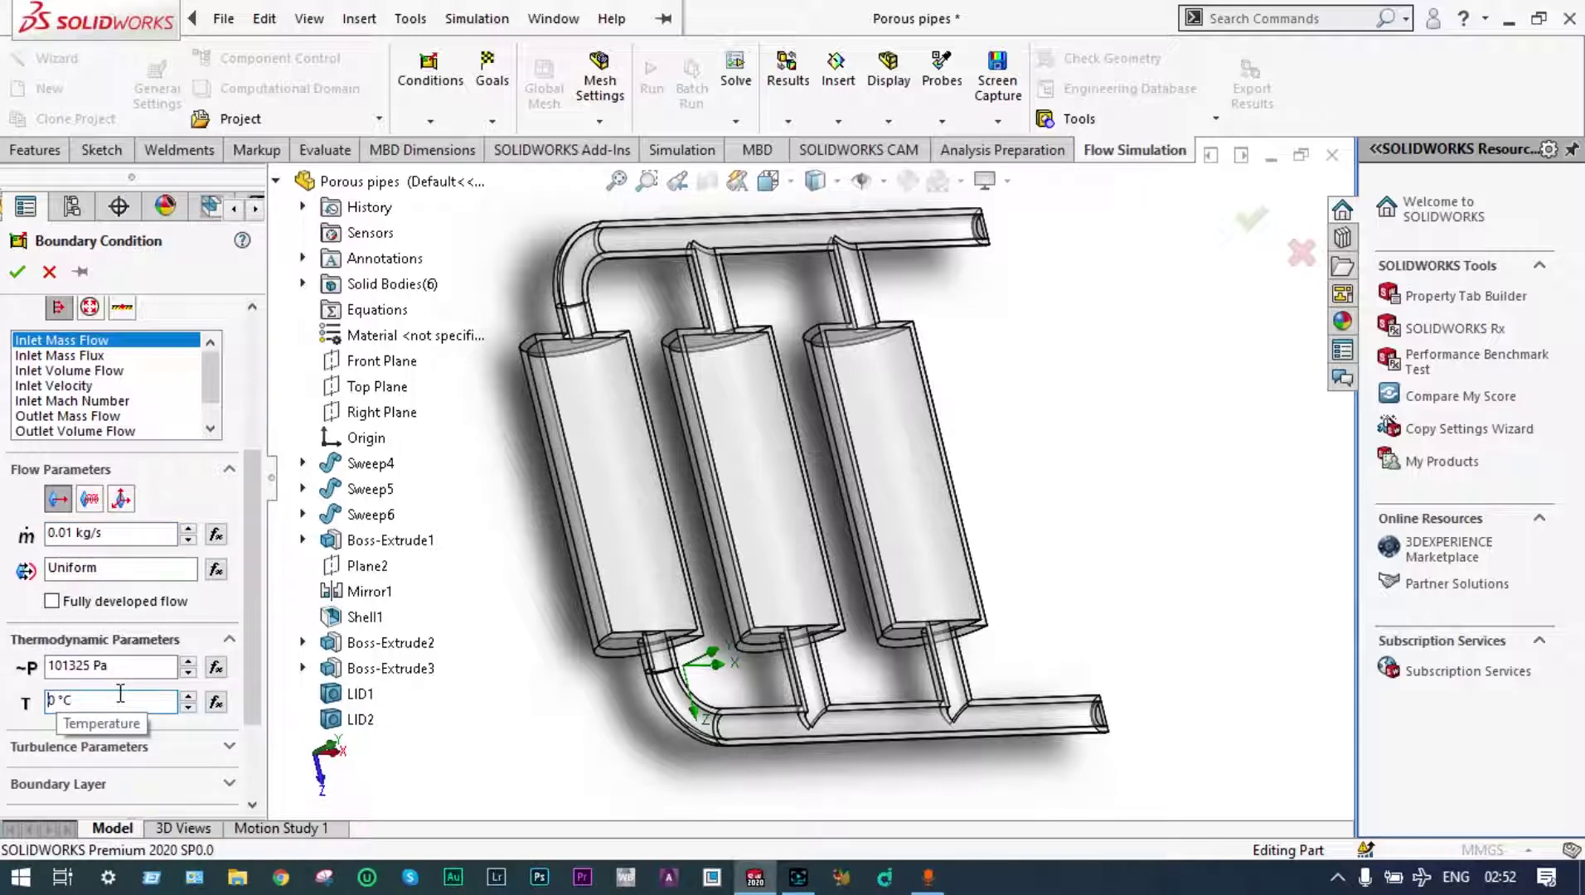
pyautogui.write('6')
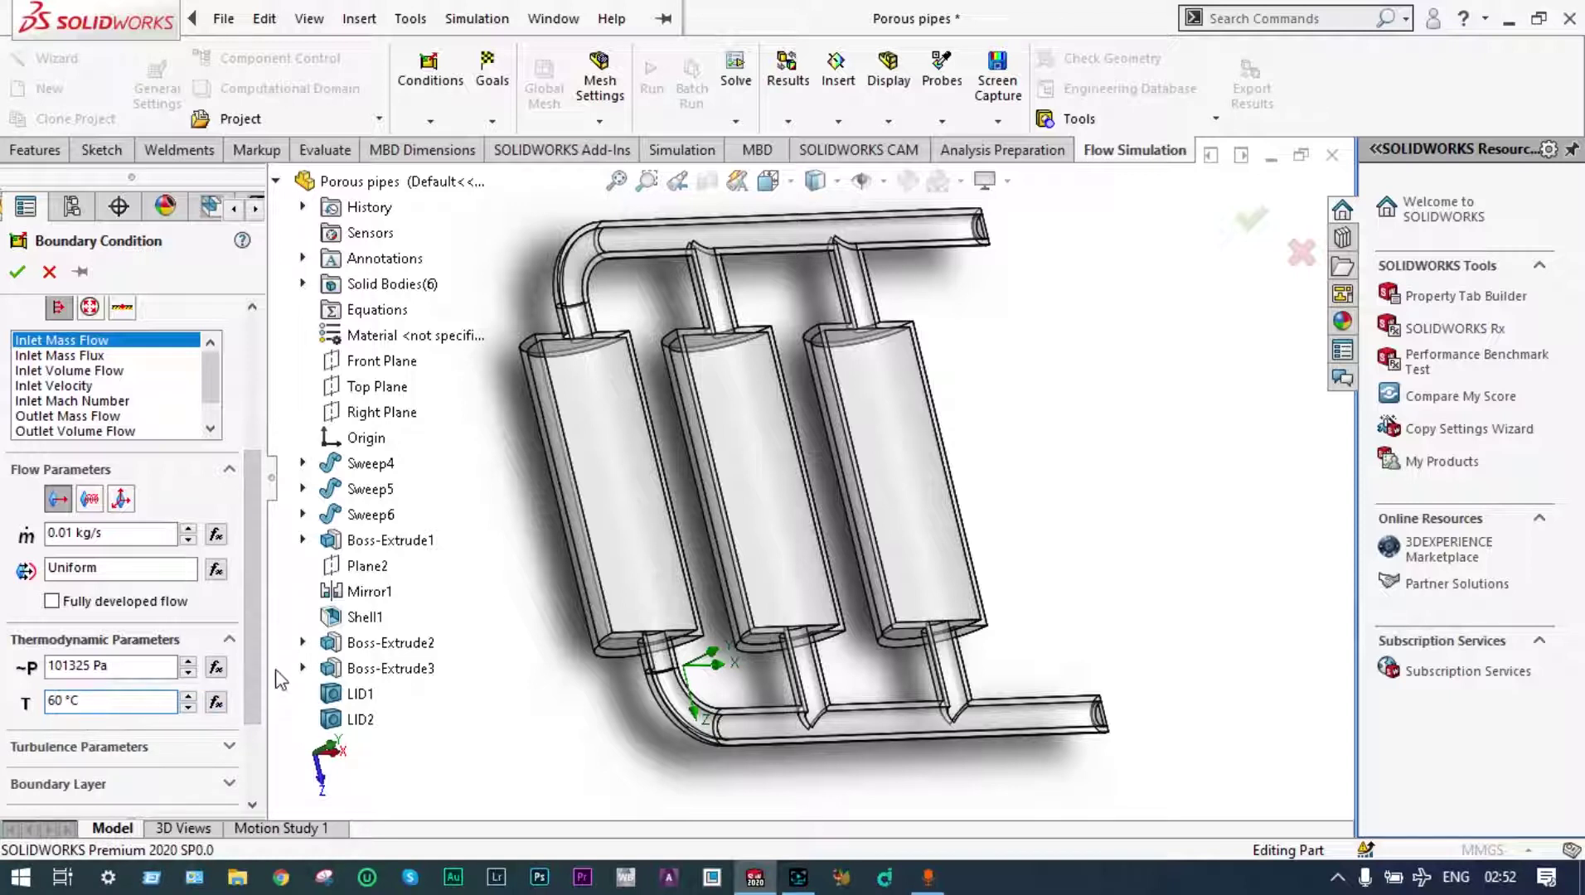
pyautogui.click(1099, 718)
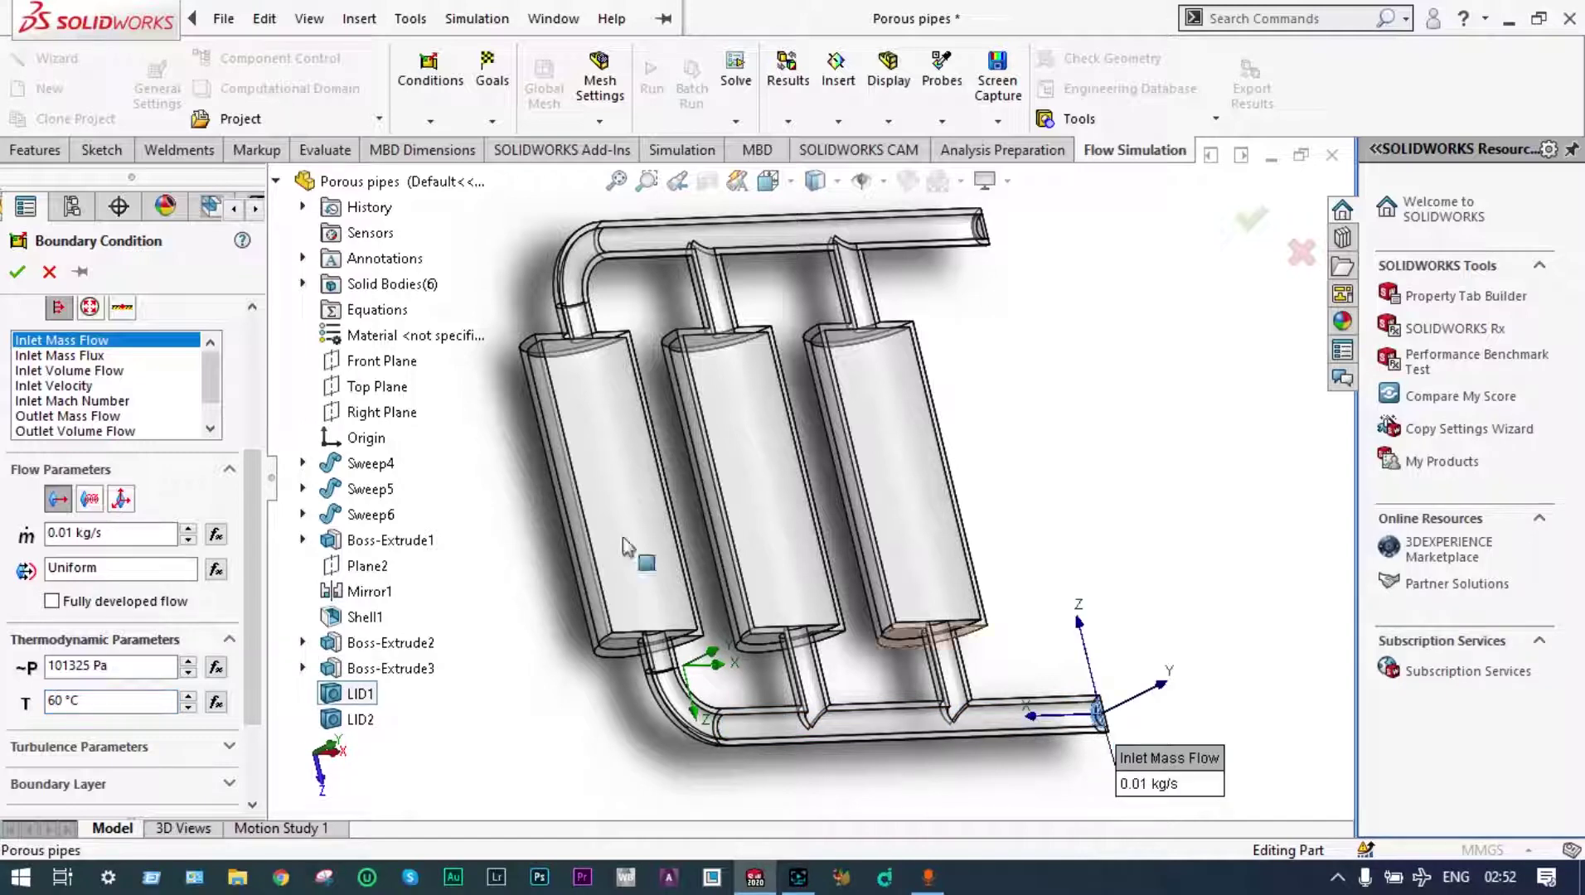
pyautogui.click(18, 273)
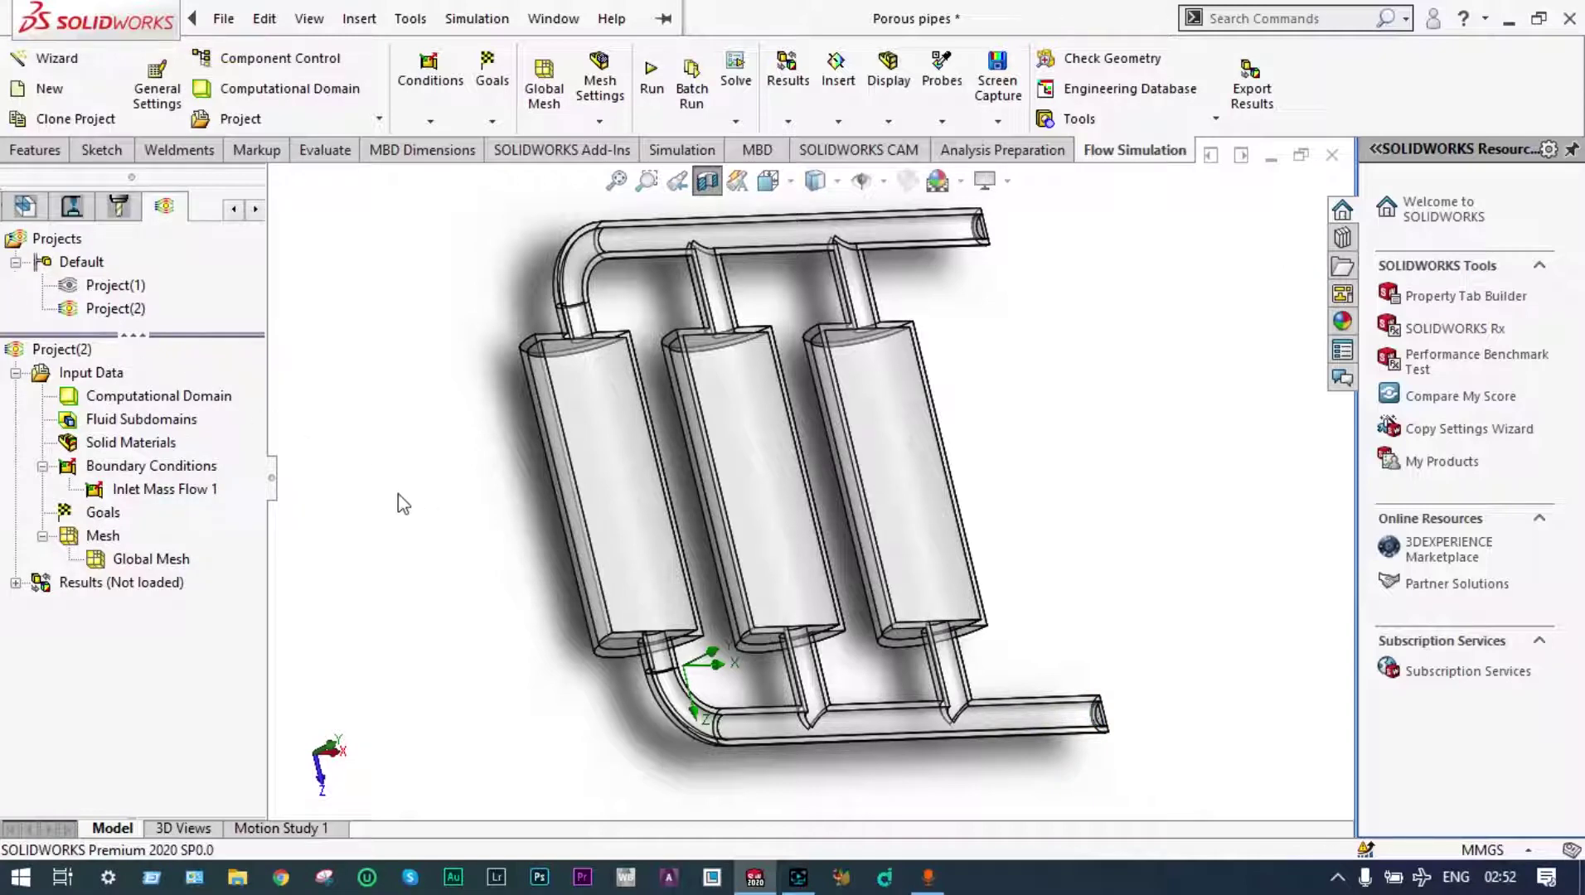
# Add an Environment Pressure boundary condition of 101325 Pa and 20 °C on the inner lid face of the upper pipe.
pyautogui.moveTo(520, 442); pyautogui.dragTo(531, 419, button='middle')
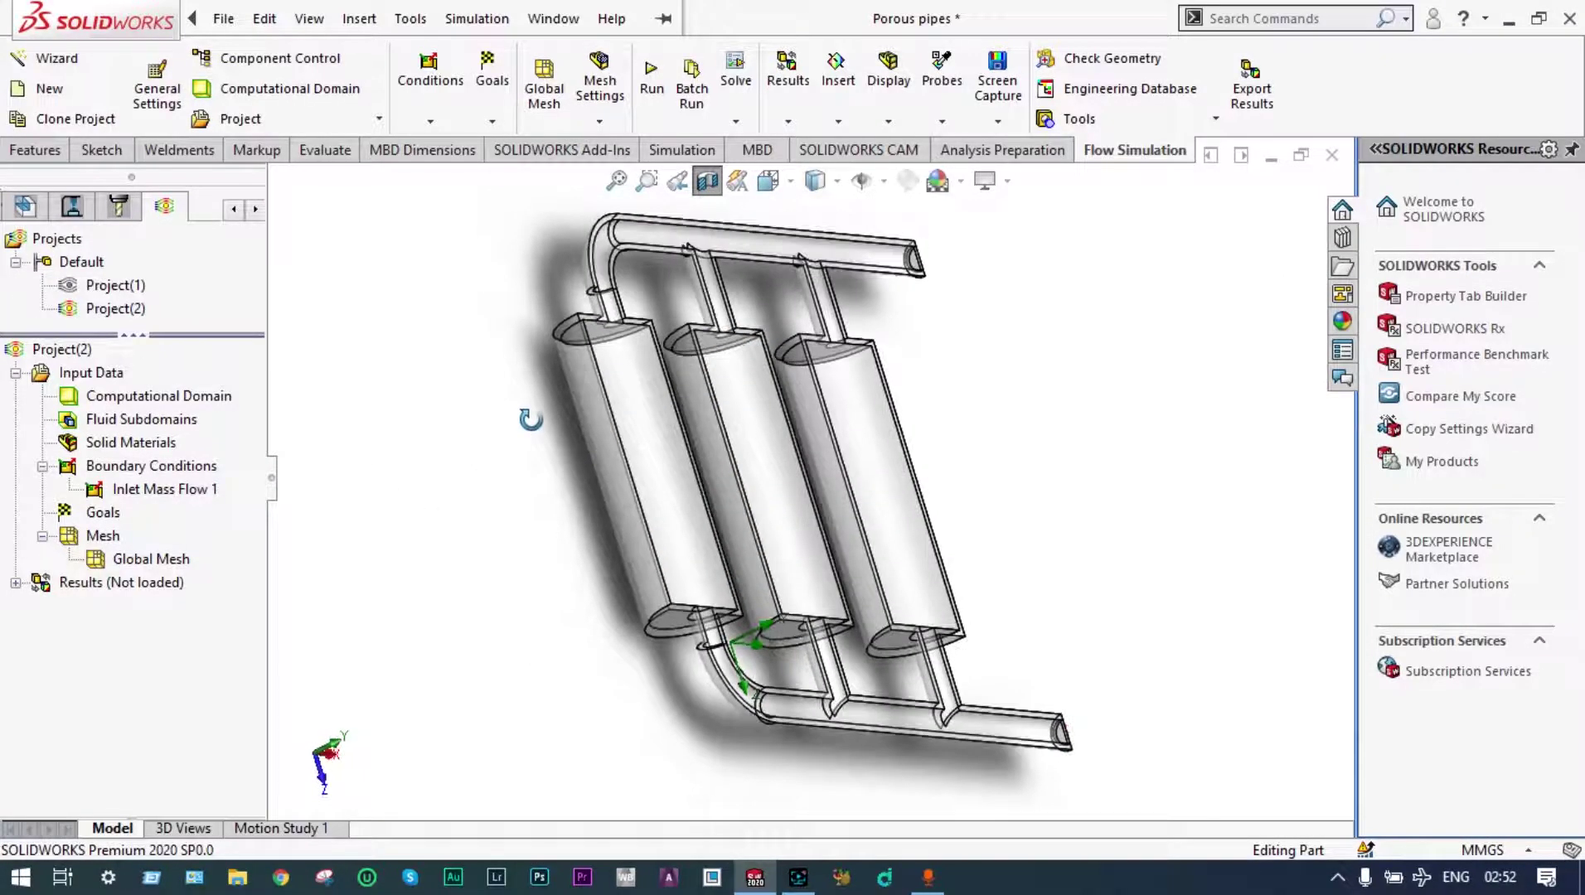
pyautogui.rightClick(139, 474)
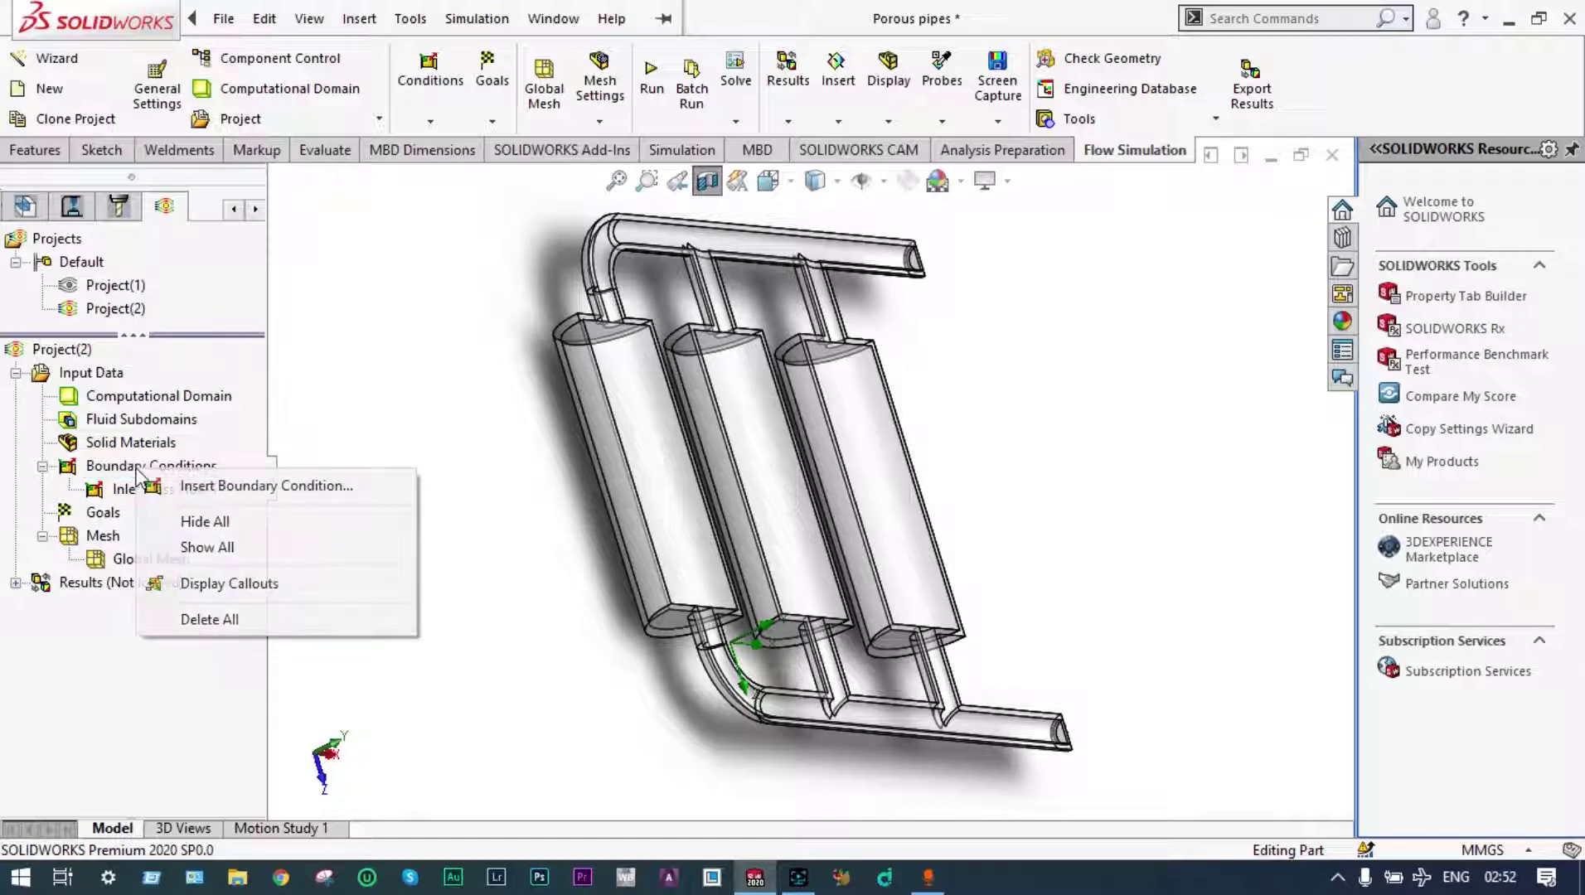
pyautogui.click(199, 485)
pyautogui.click(91, 561)
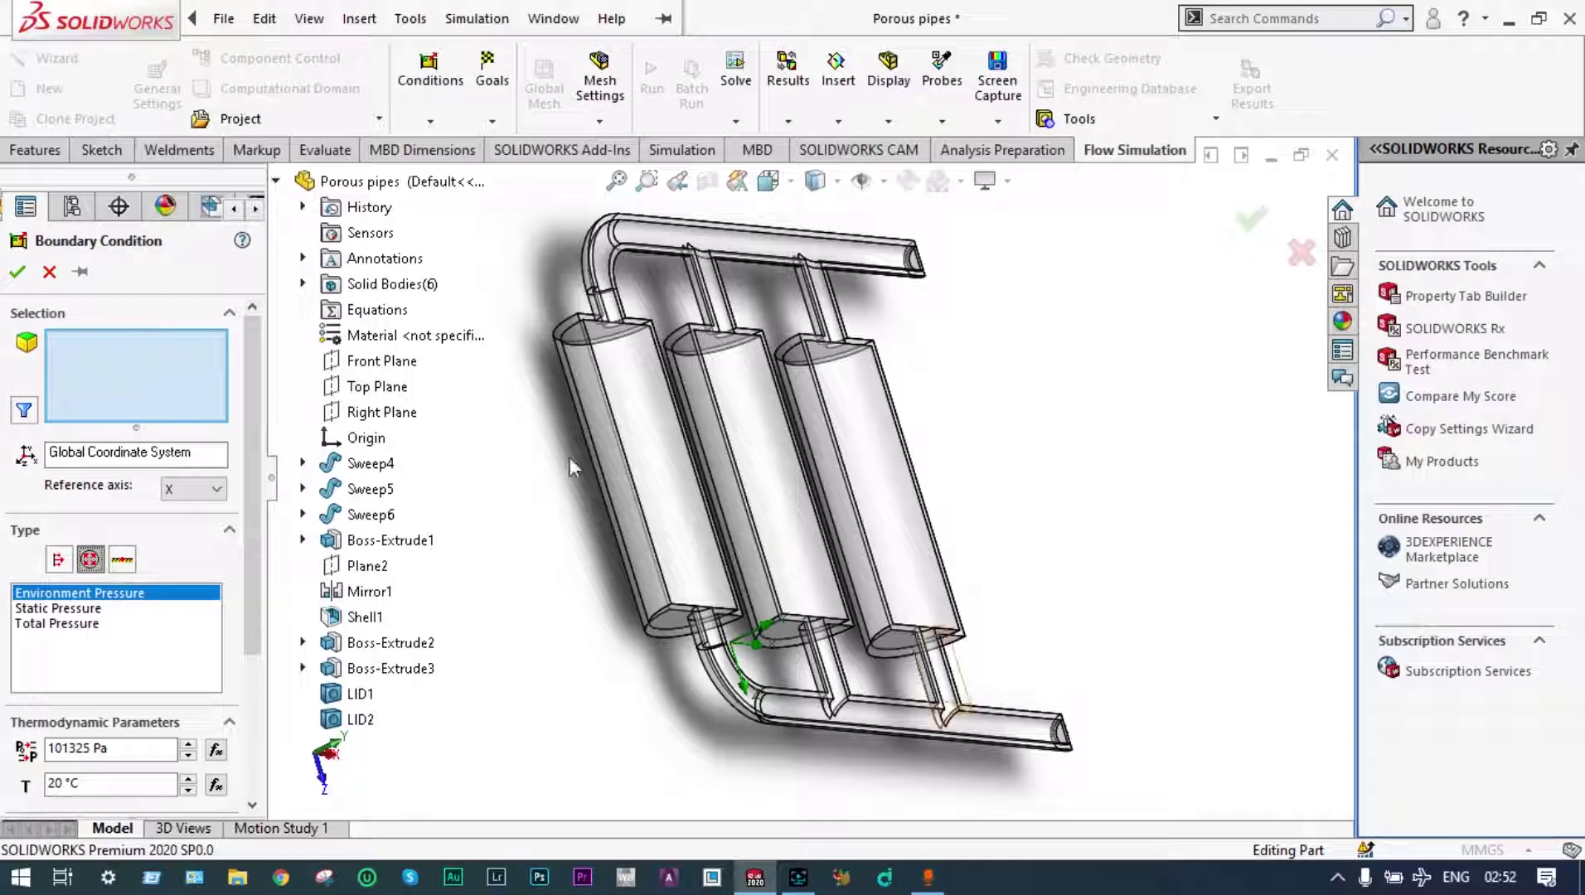
pyautogui.moveTo(1013, 296); pyautogui.dragTo(1023, 300, button='middle')
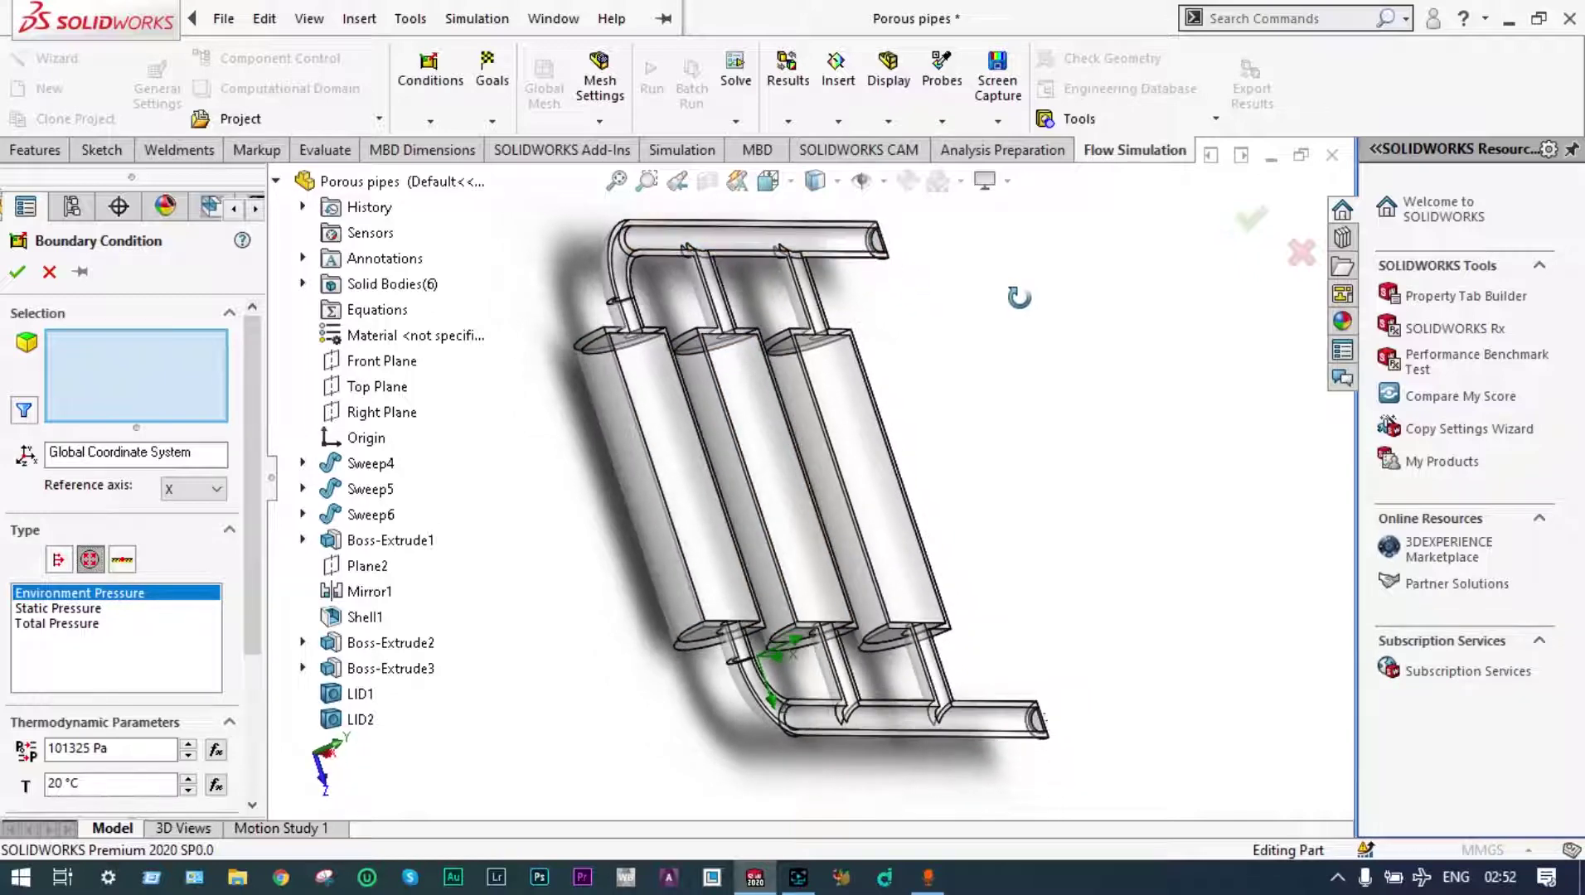
pyautogui.click(876, 245)
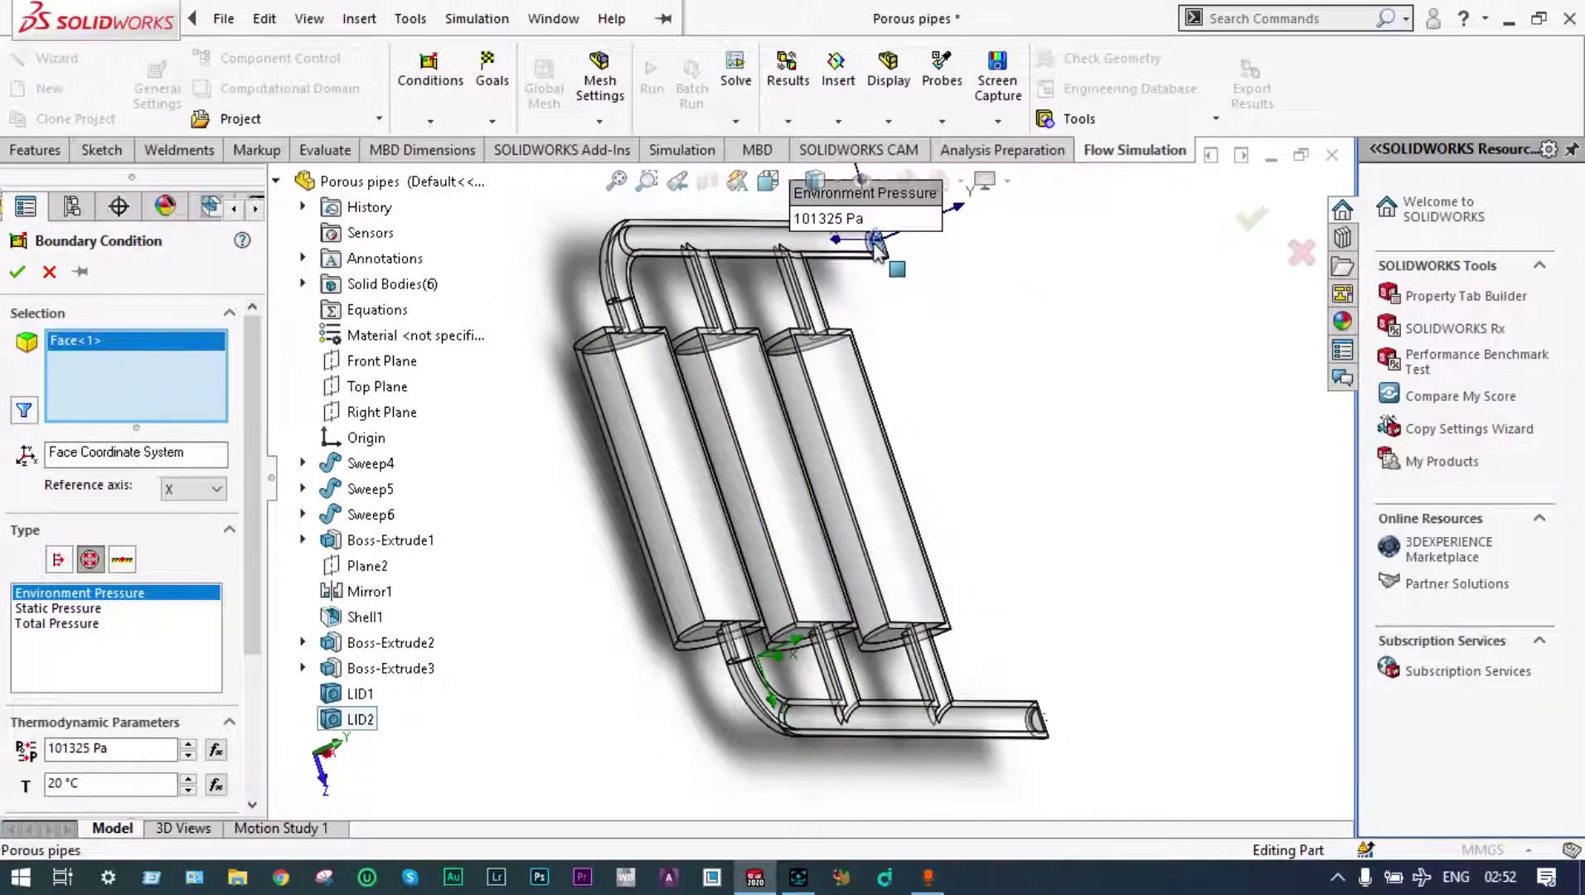
pyautogui.click(31, 267)
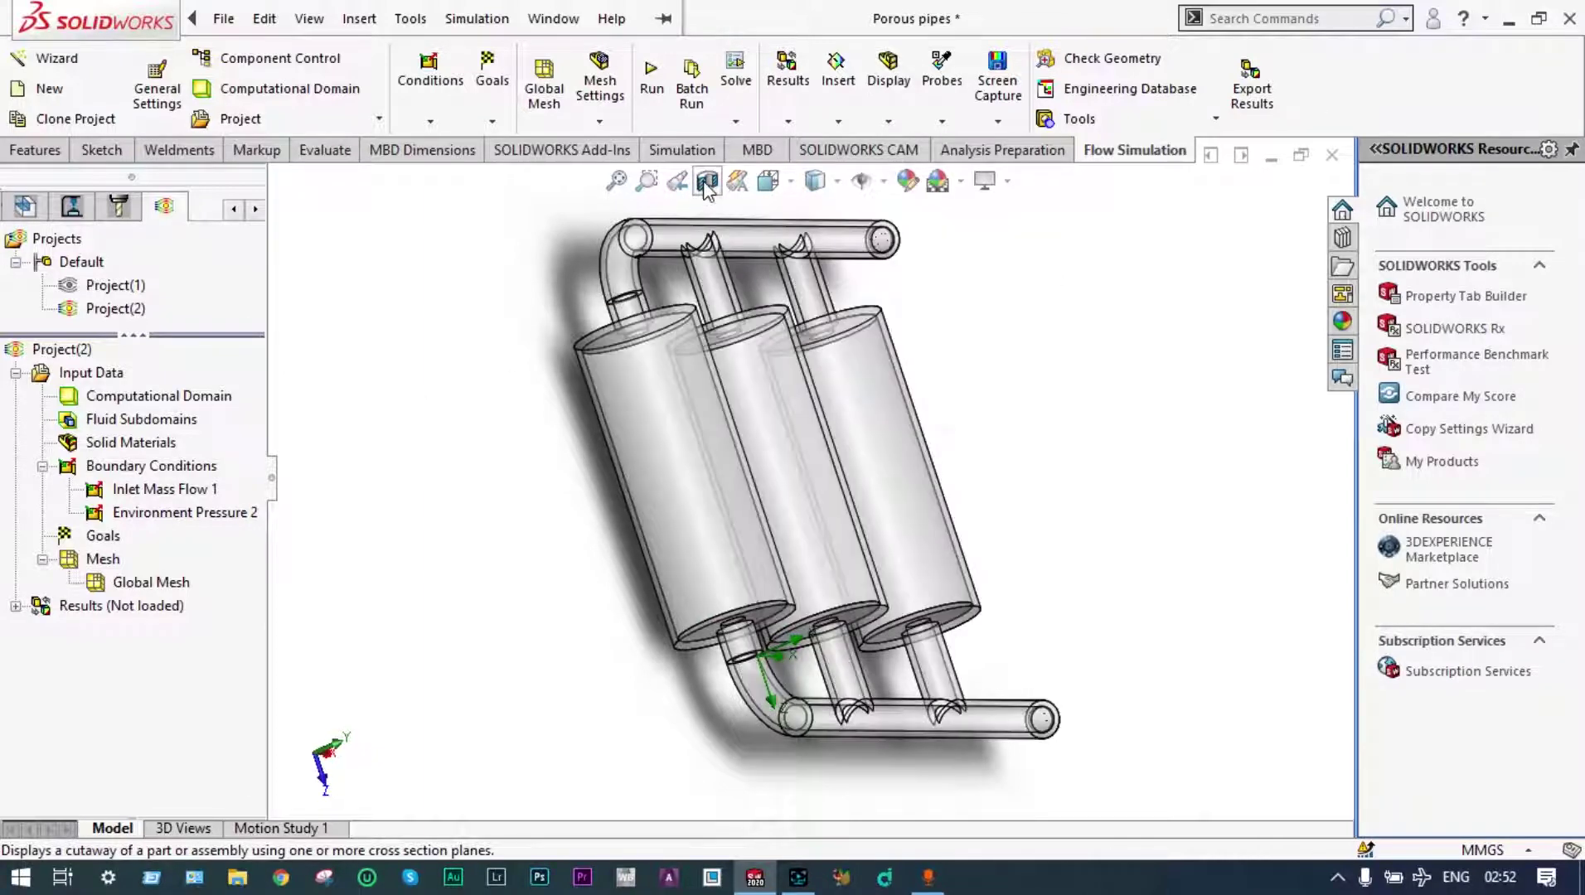
# Start a porous medium condition using the pre-defined Isotropic medium.
pyautogui.moveTo(1053, 358); pyautogui.dragTo(943, 240, button='middle')
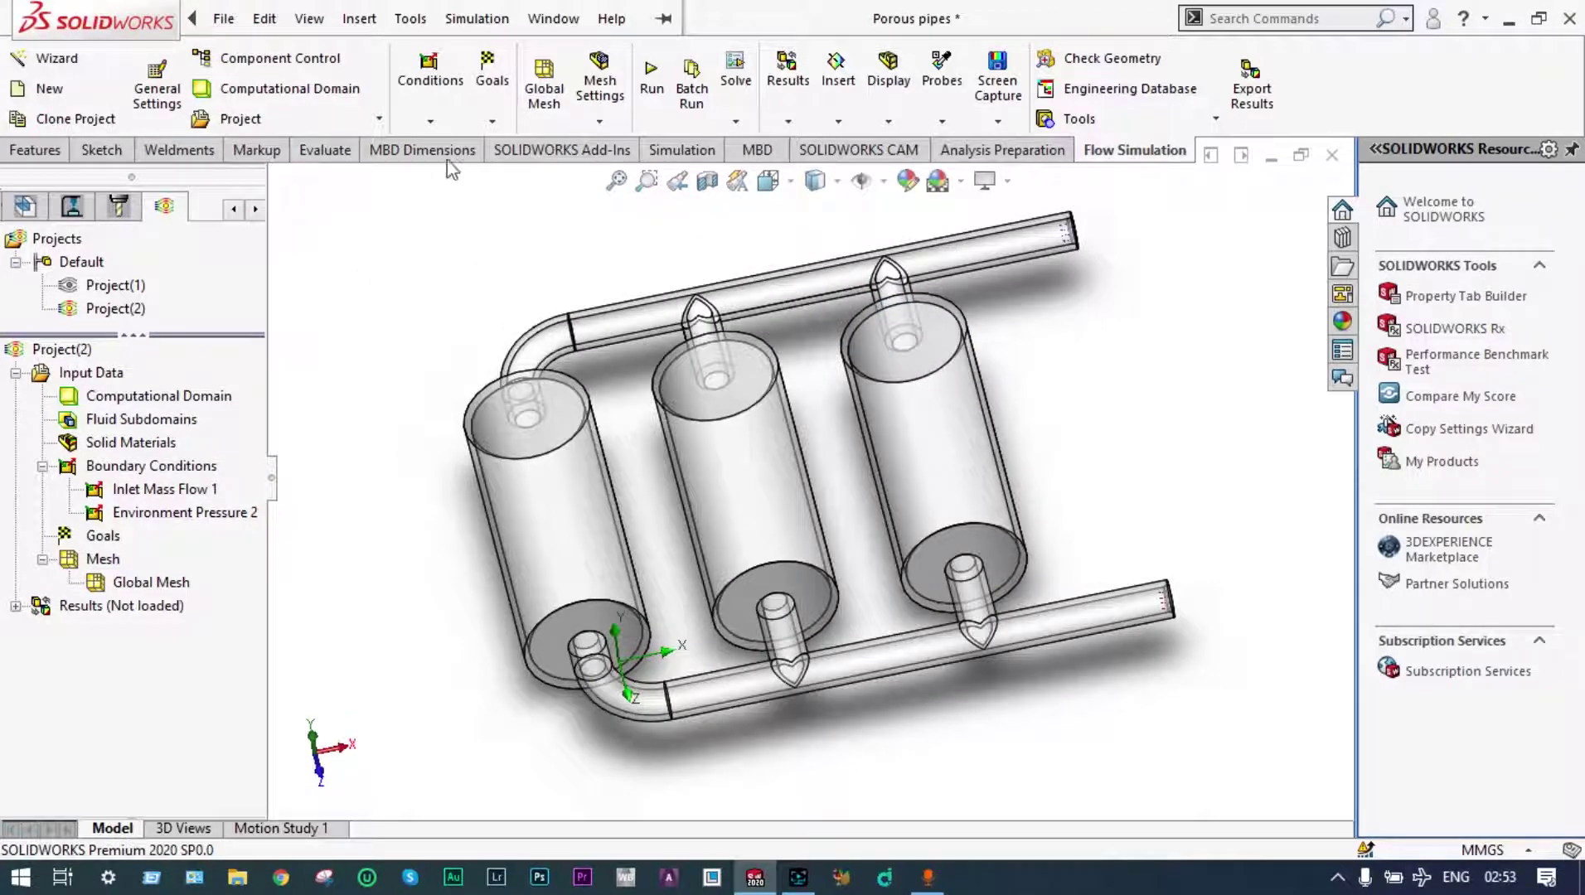
pyautogui.rightClick(434, 120)
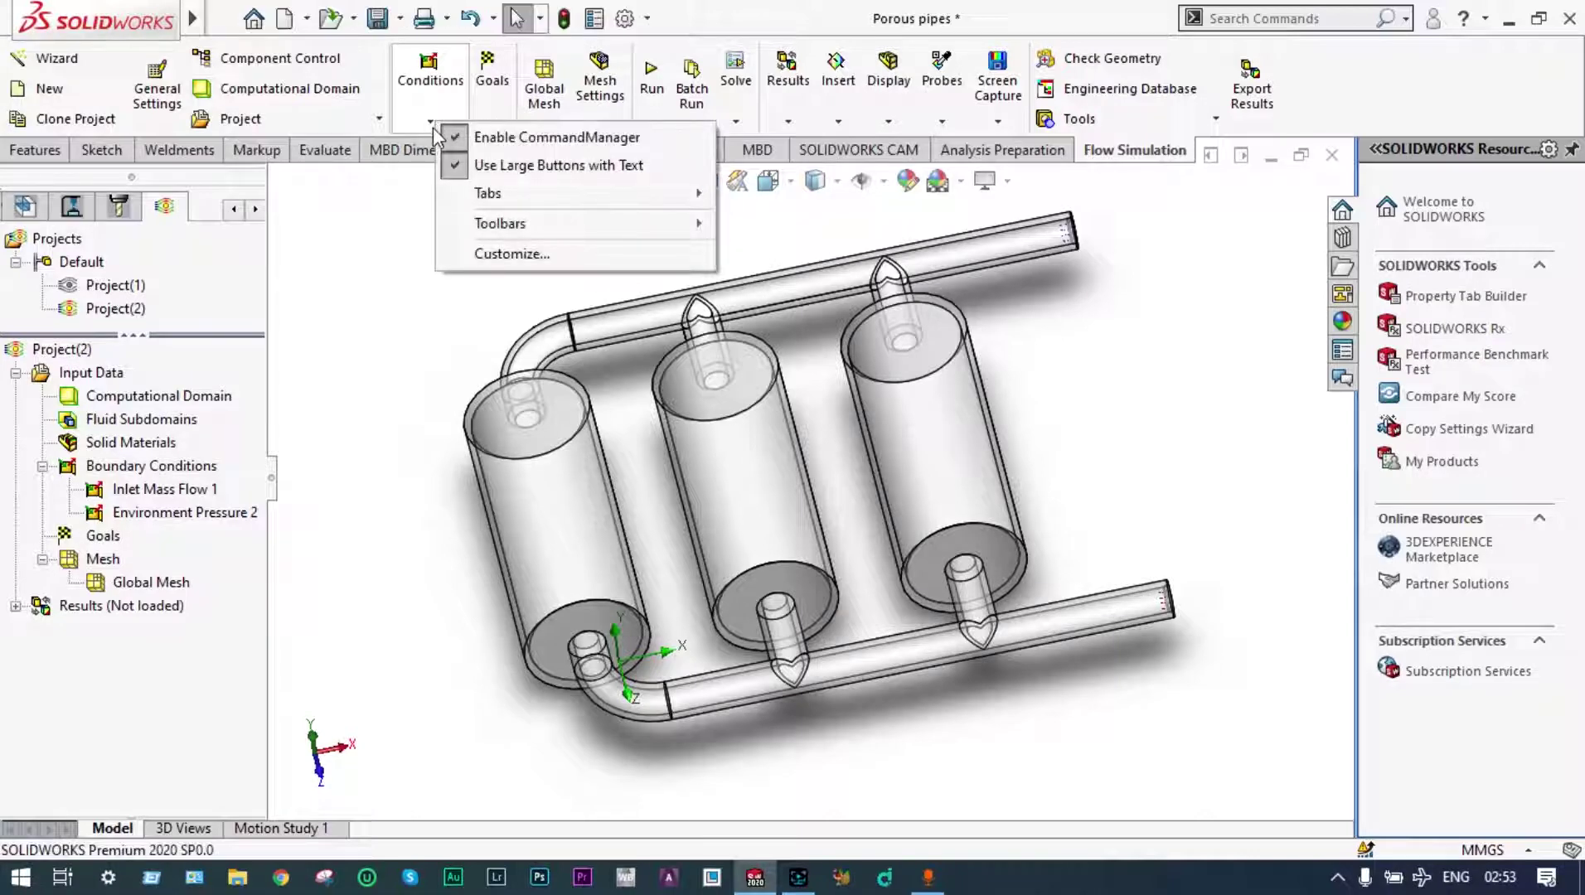
pyautogui.click(431, 121)
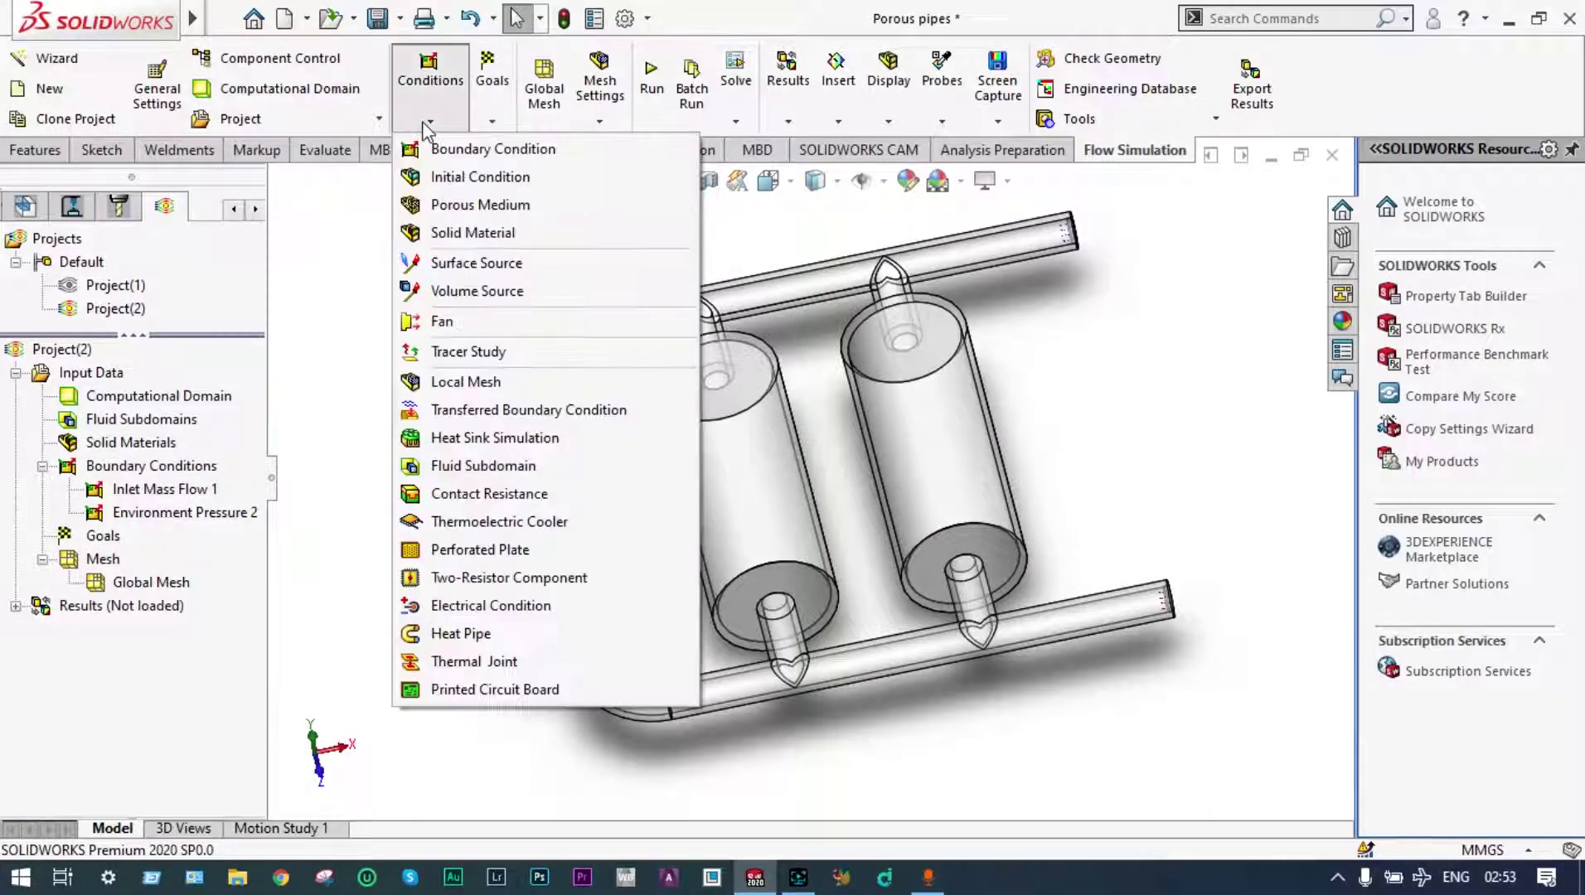
pyautogui.click(459, 212)
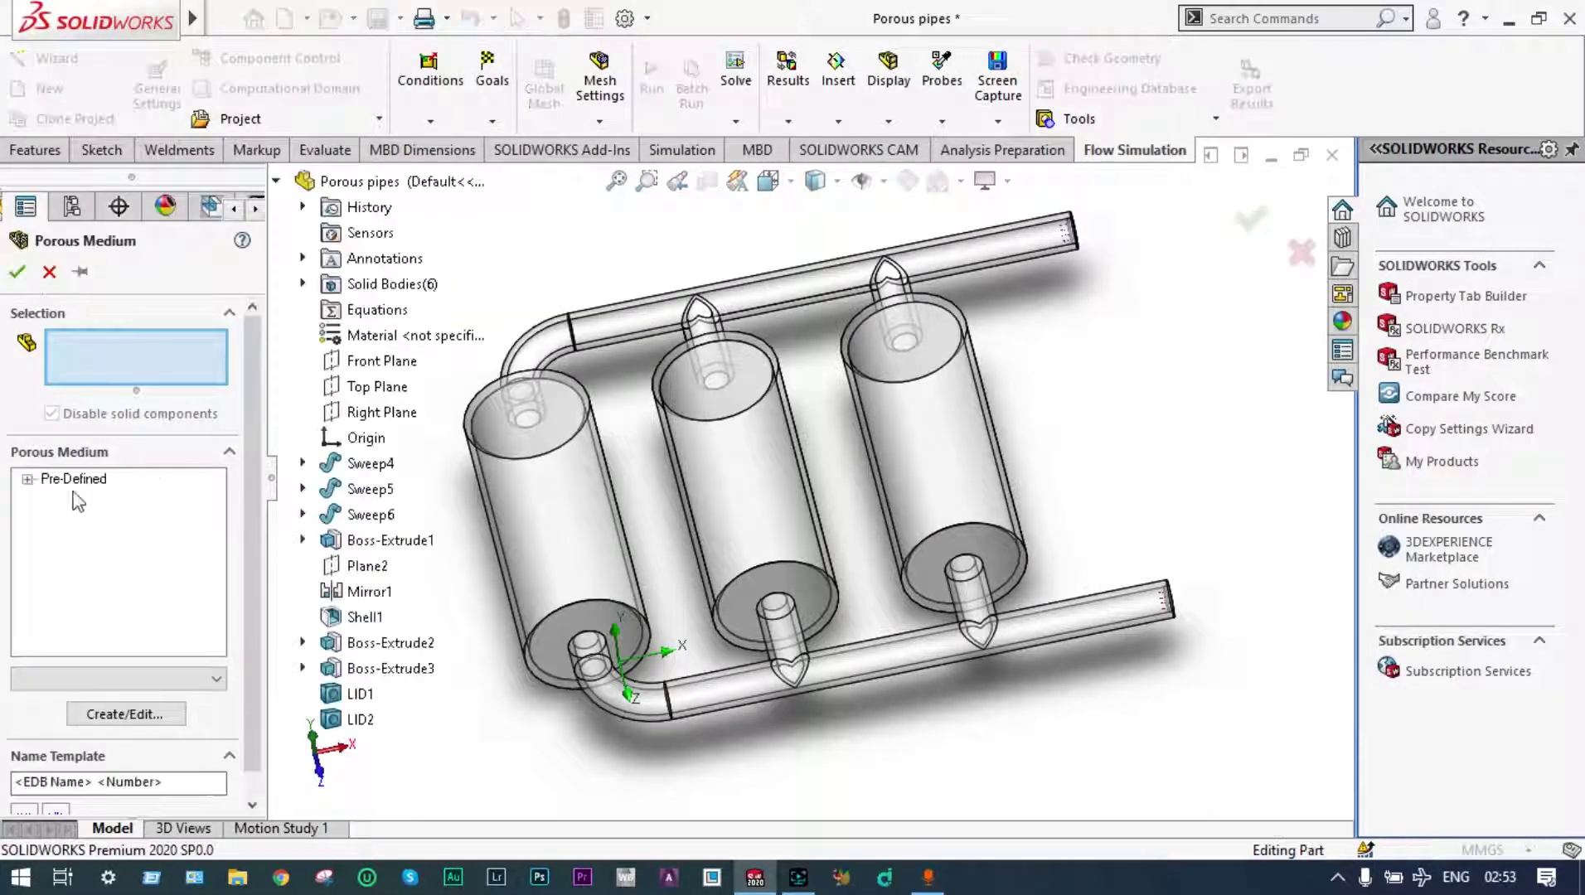
pyautogui.click(28, 480)
pyautogui.click(83, 499)
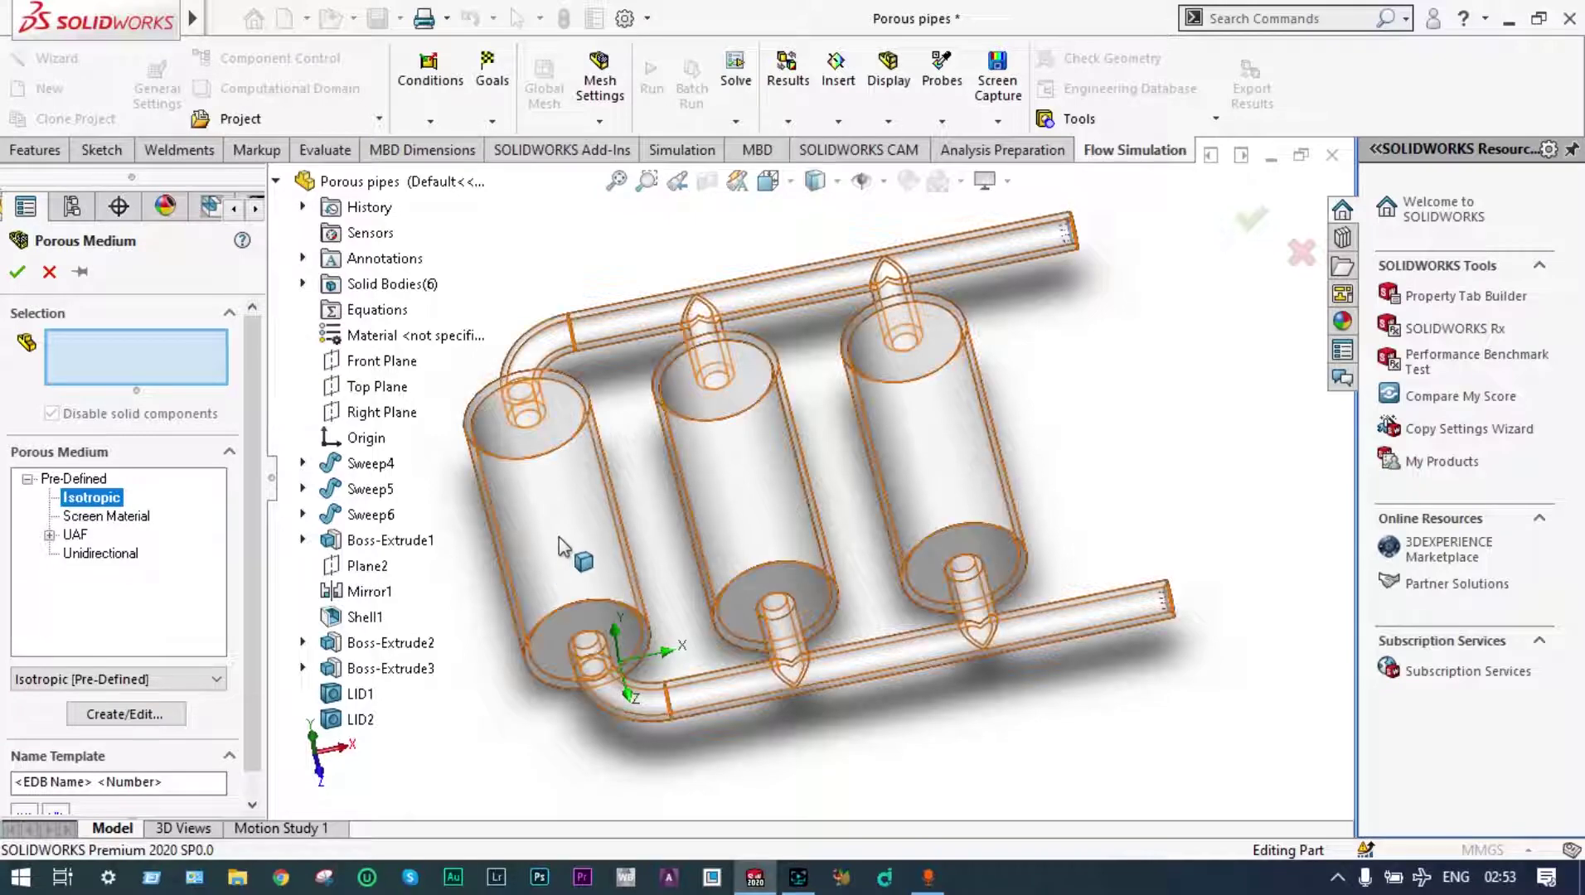
# Assign the isotropic porous medium to the solid bodies inside the three cylinders, Boss-Extrude2, Boss-Extrude3[1] and Boss-Extrude3[2].
pyautogui.rightClick(565, 488)
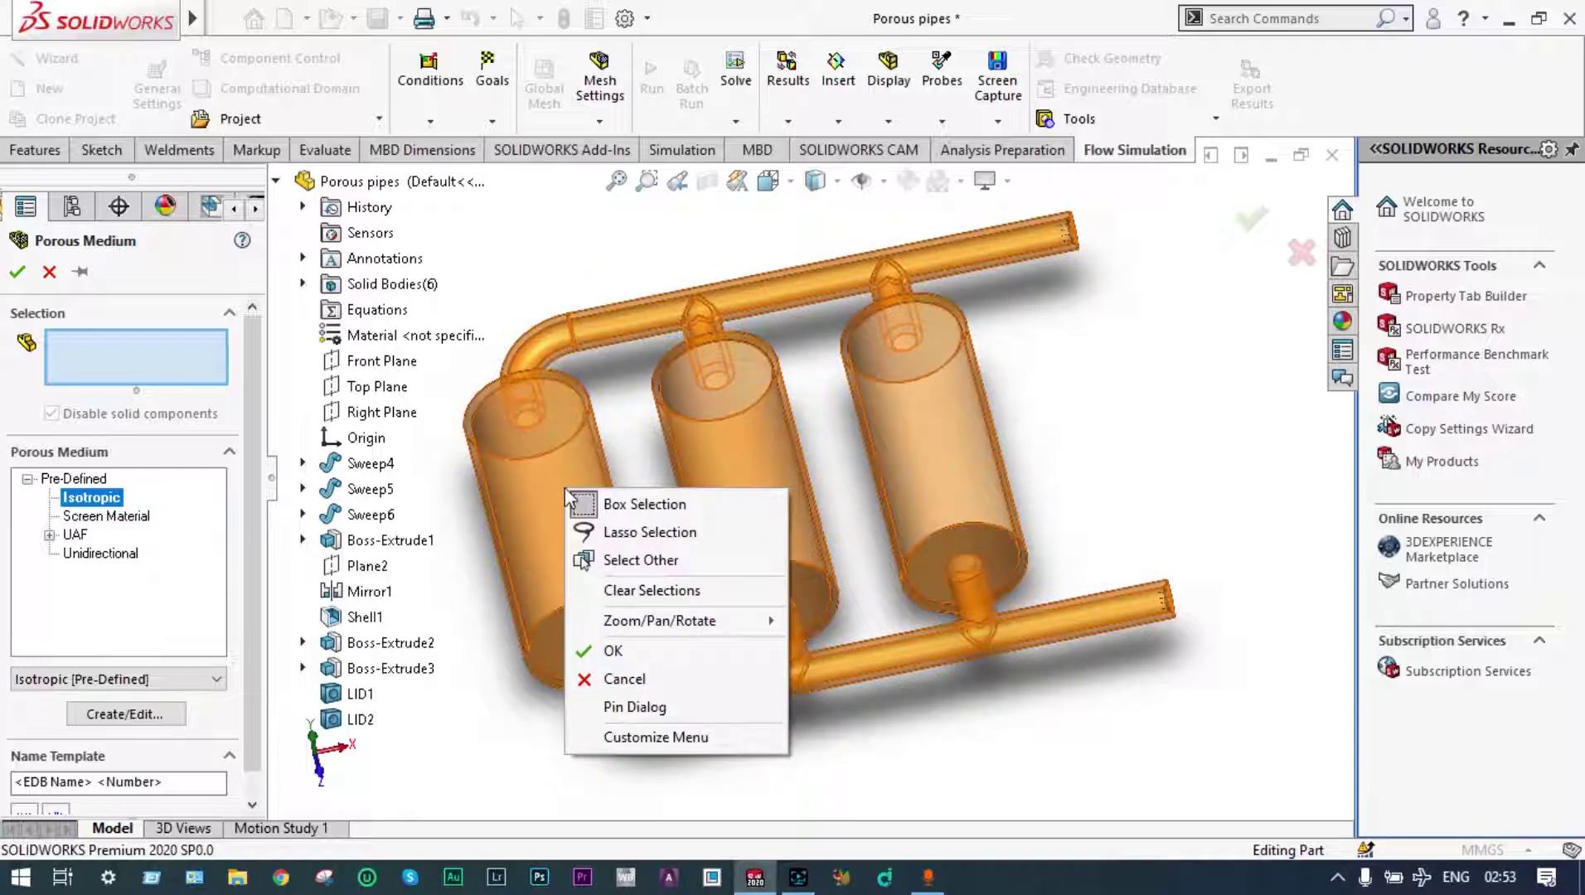
pyautogui.click(617, 561)
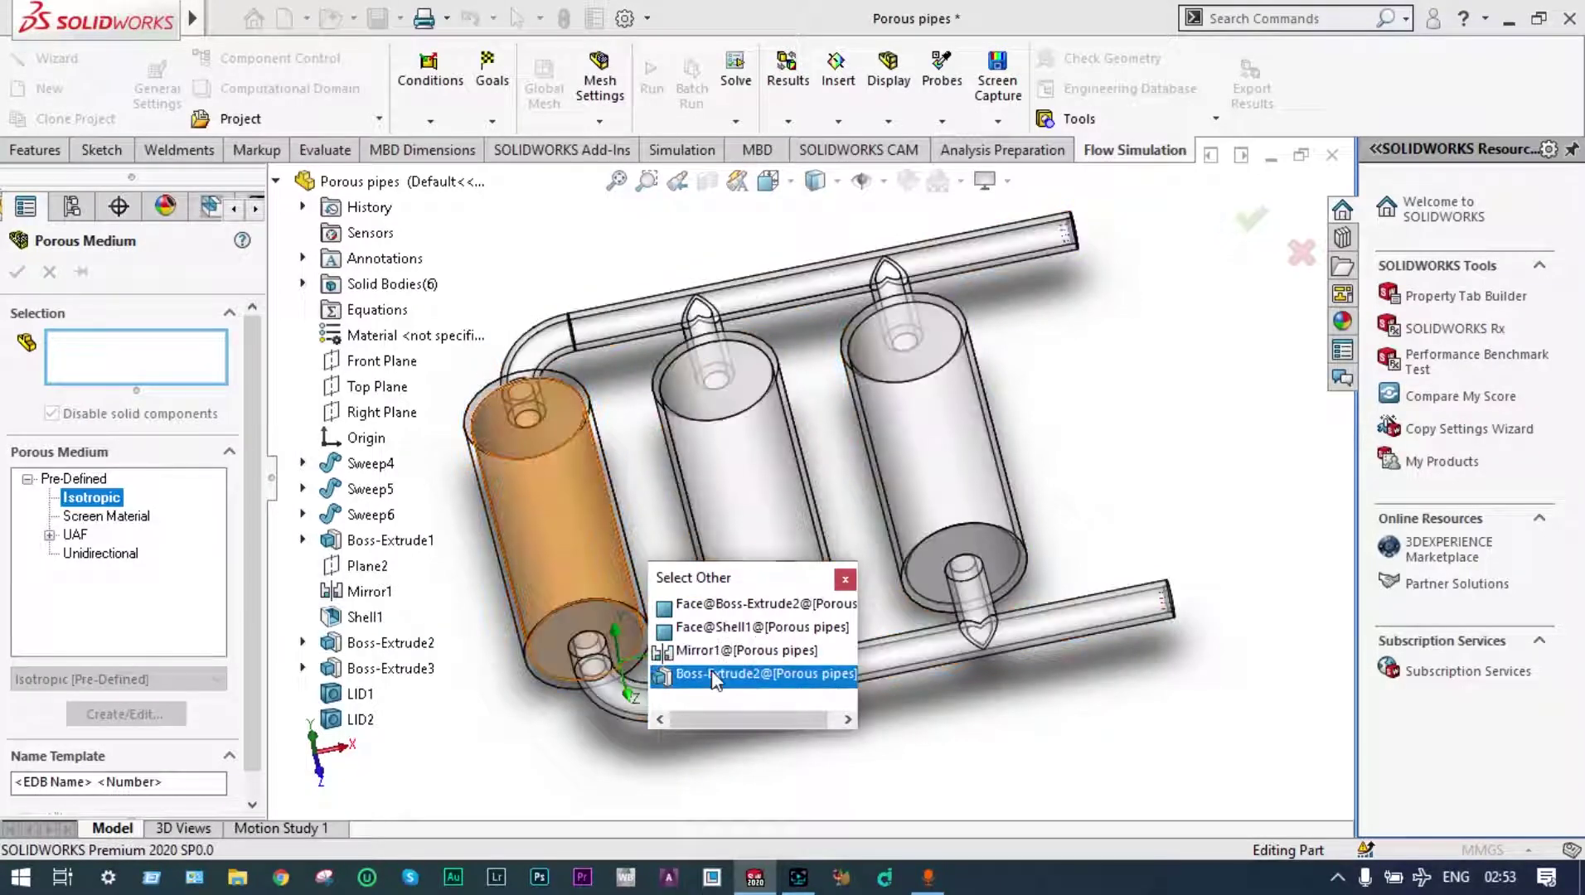
pyautogui.click(714, 677)
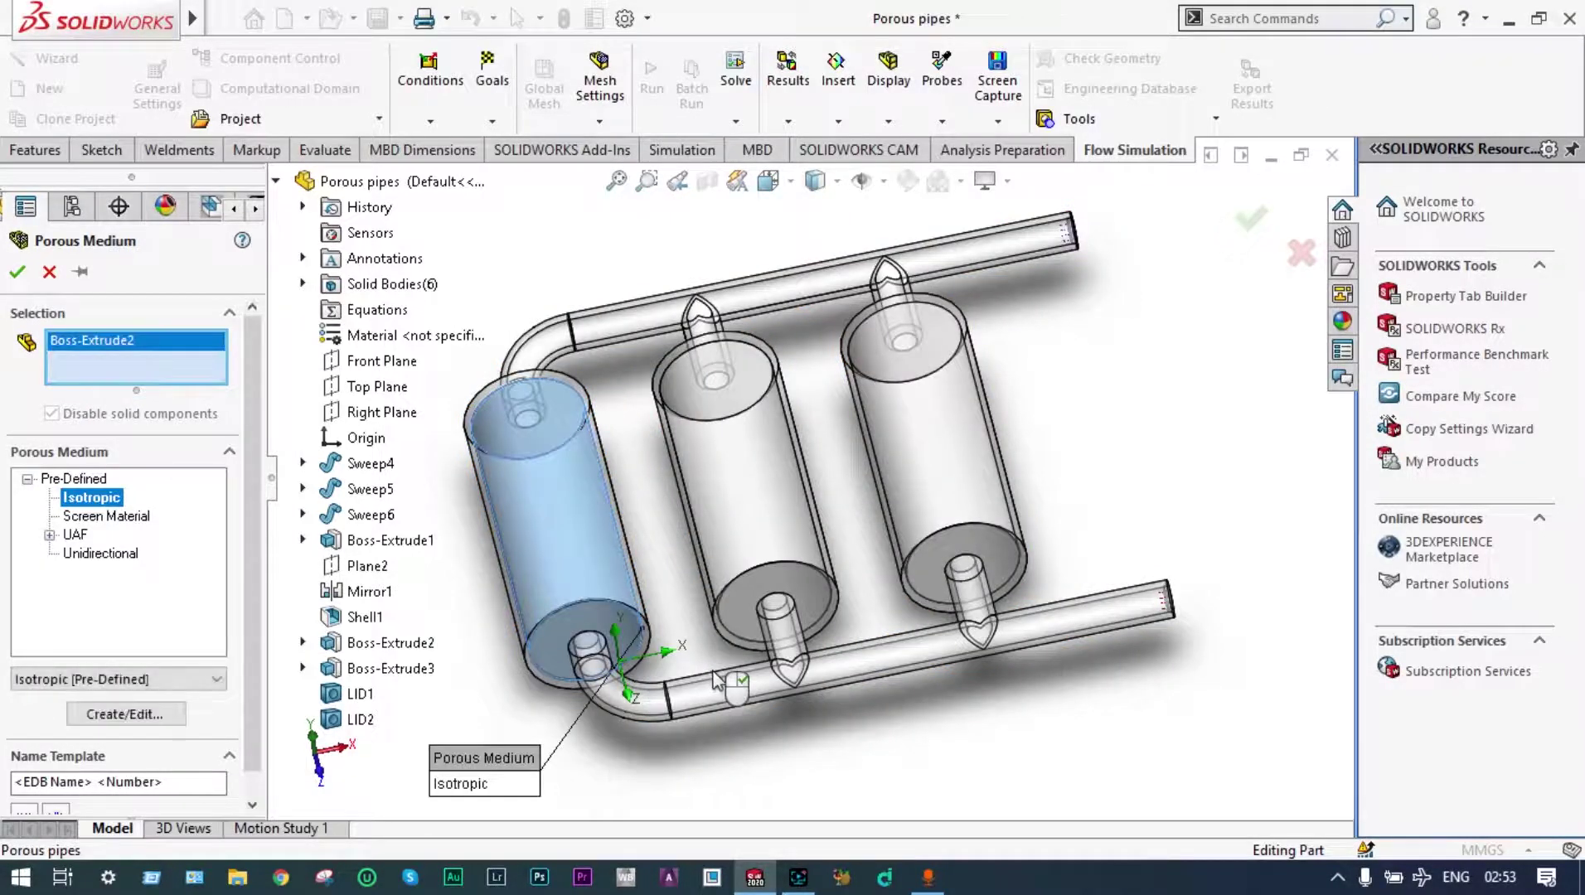
pyautogui.rightClick(740, 483)
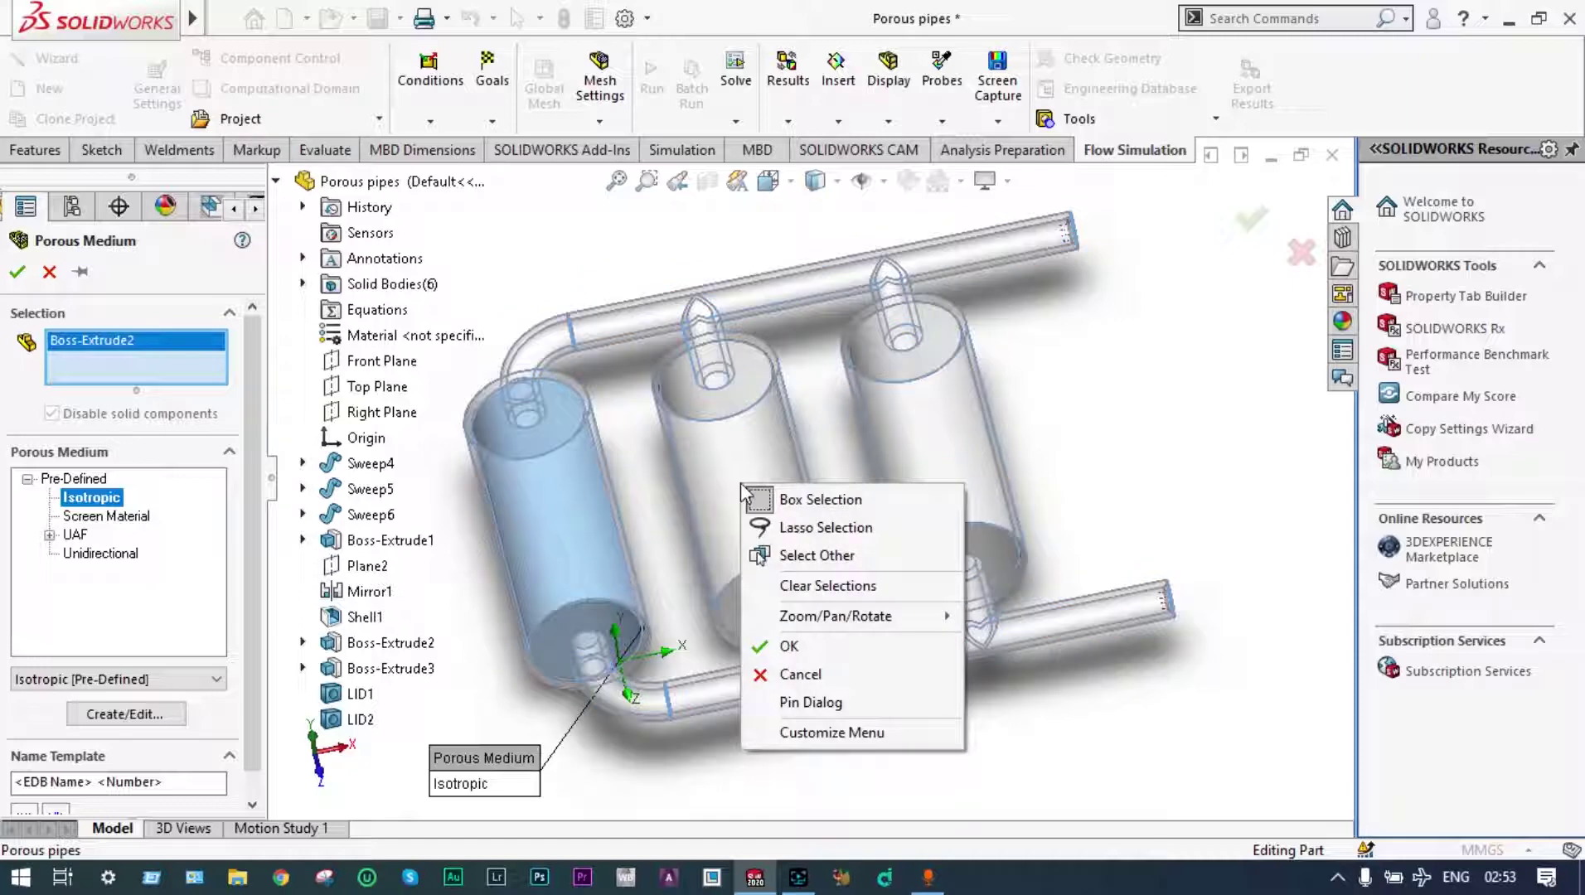
pyautogui.click(795, 560)
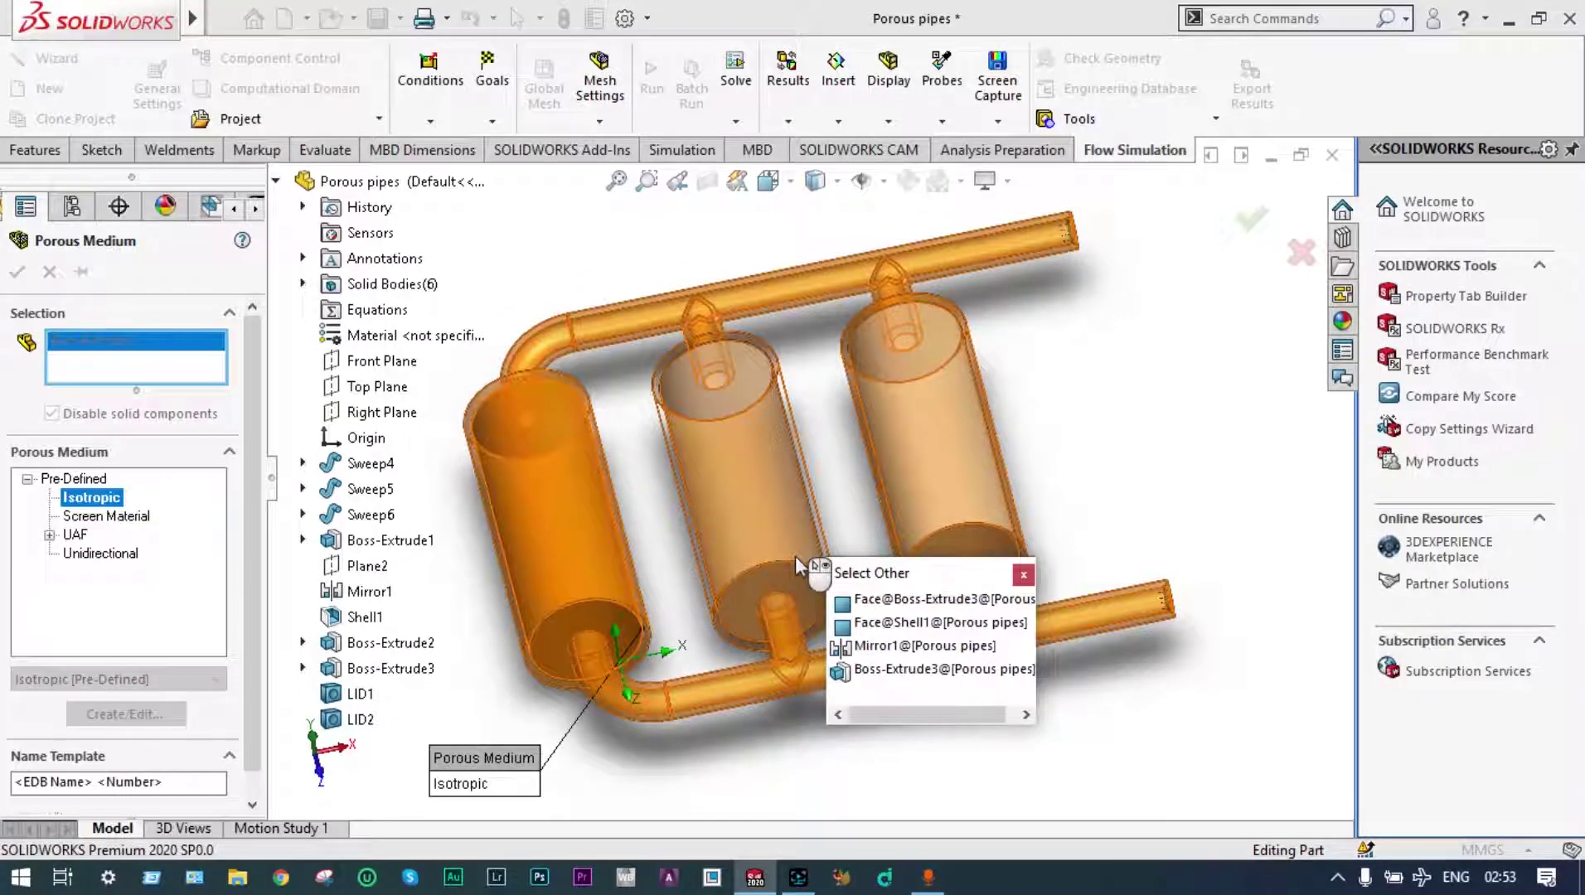
pyautogui.click(874, 670)
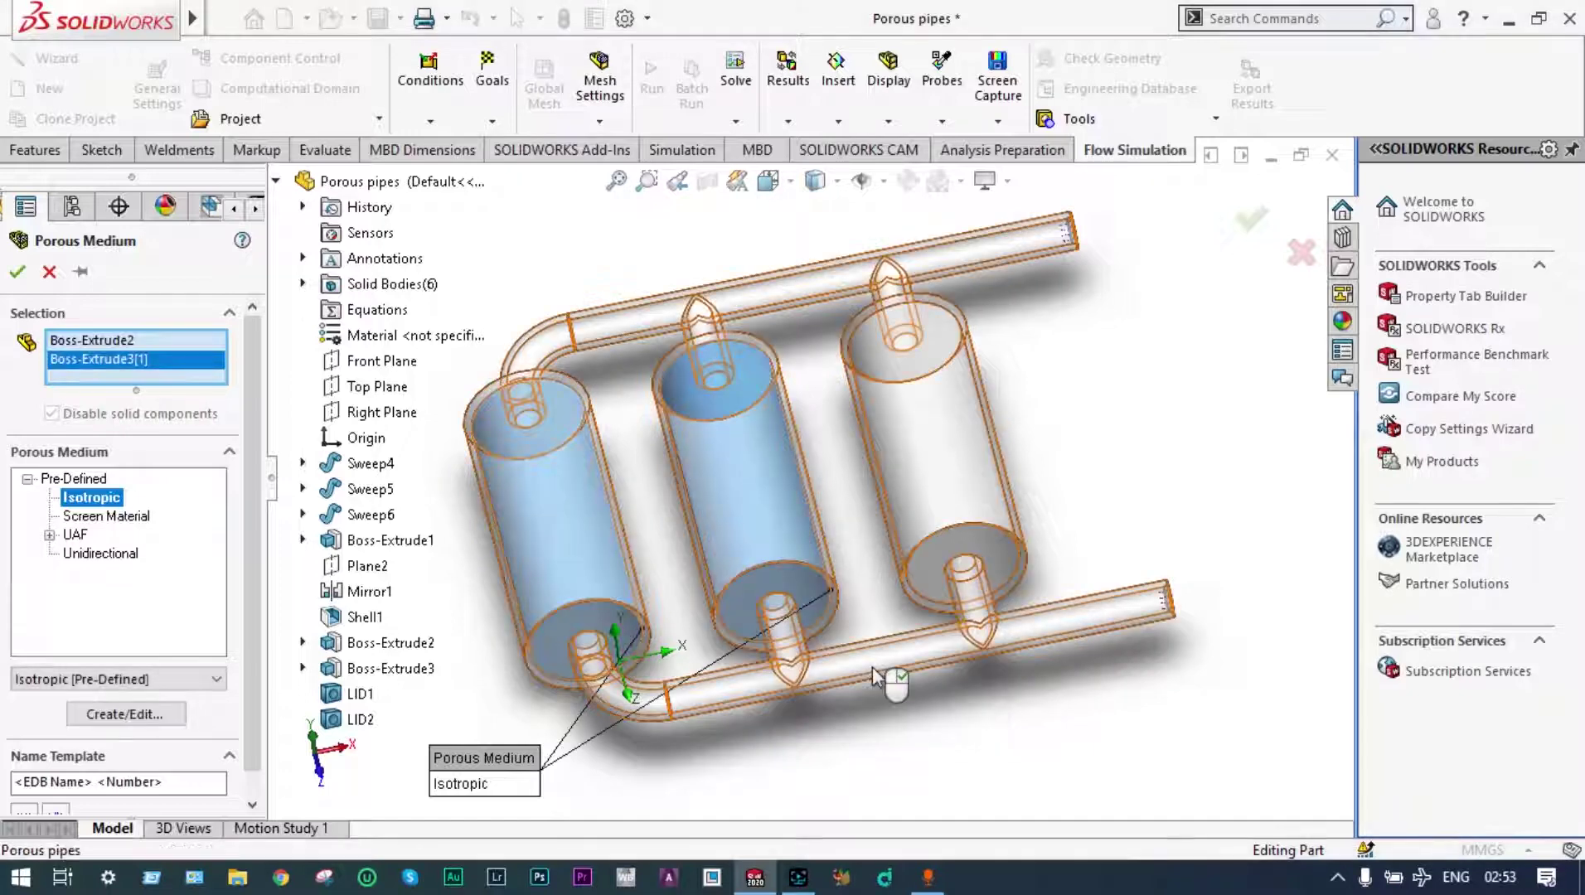
pyautogui.rightClick(925, 412)
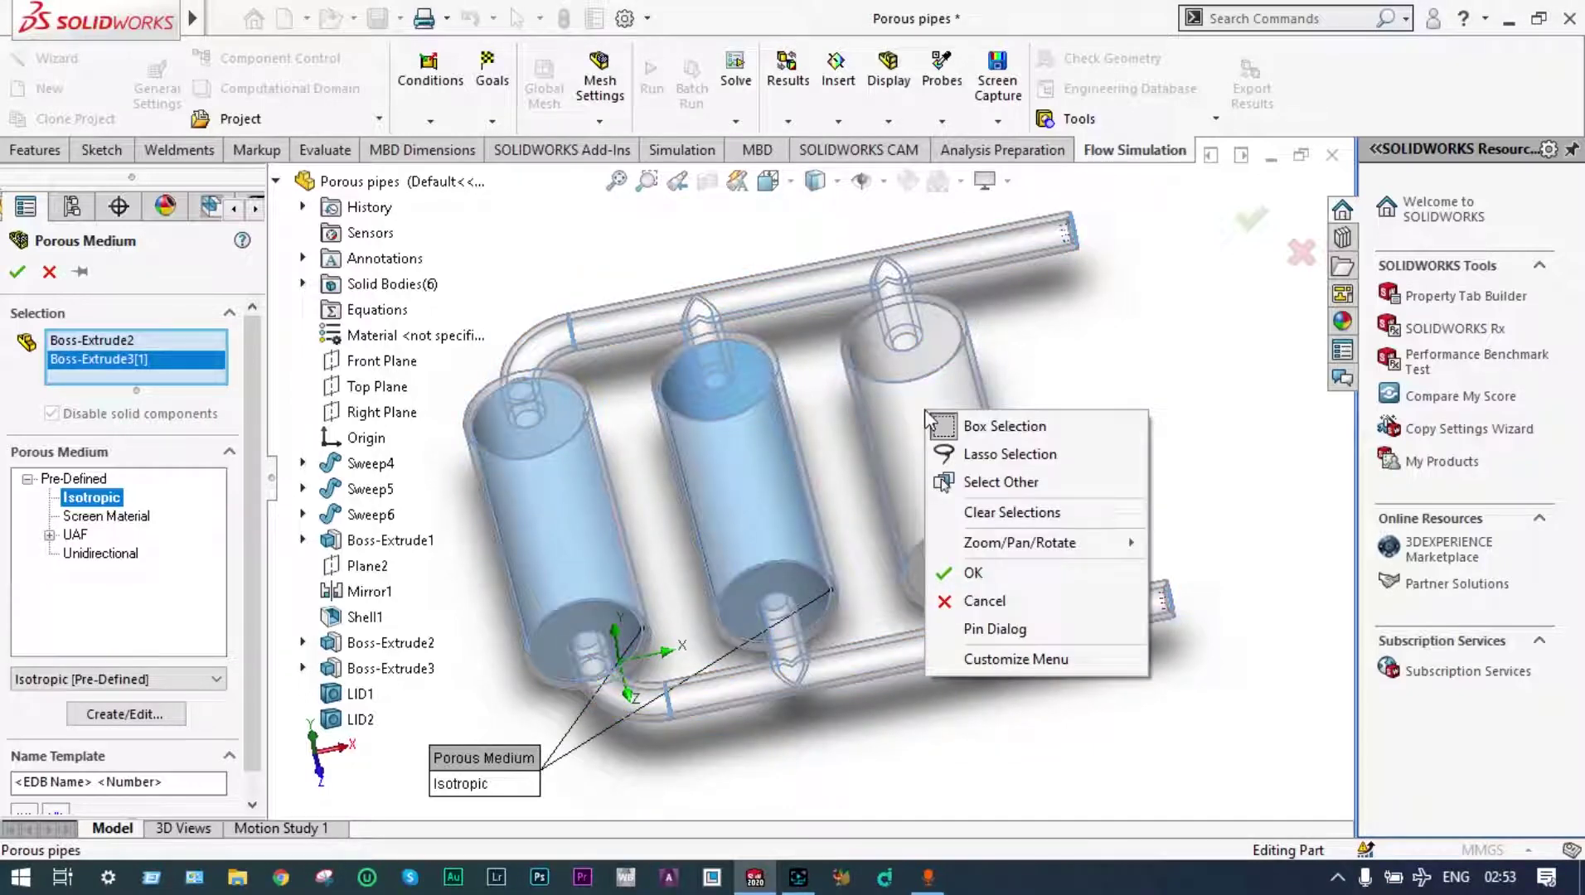
pyautogui.click(964, 483)
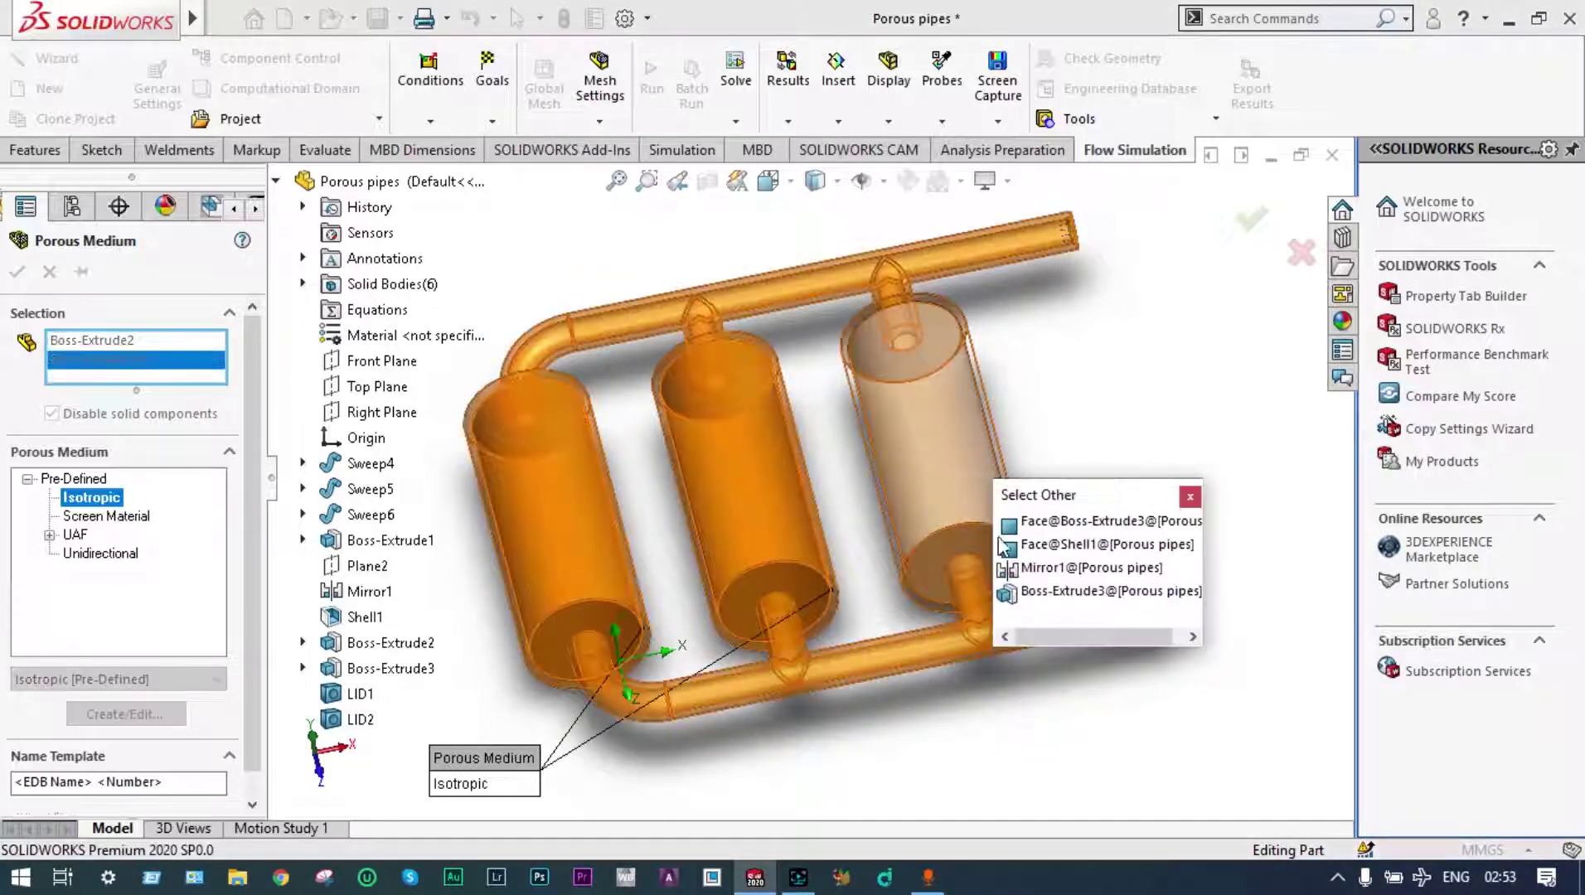
pyautogui.click(1144, 594)
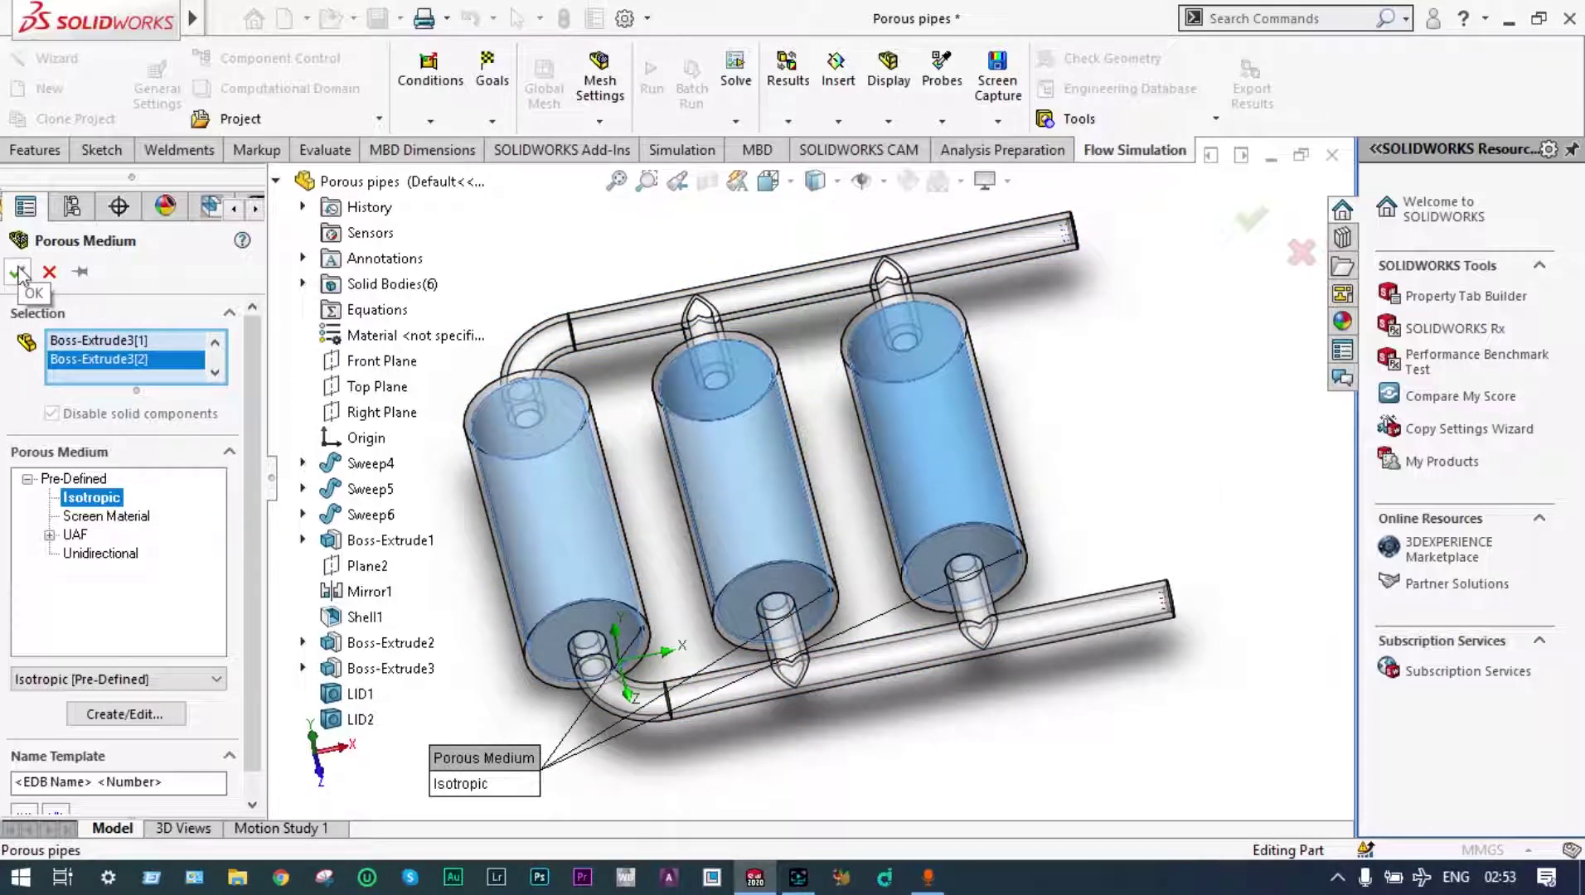
pyautogui.click(18, 272)
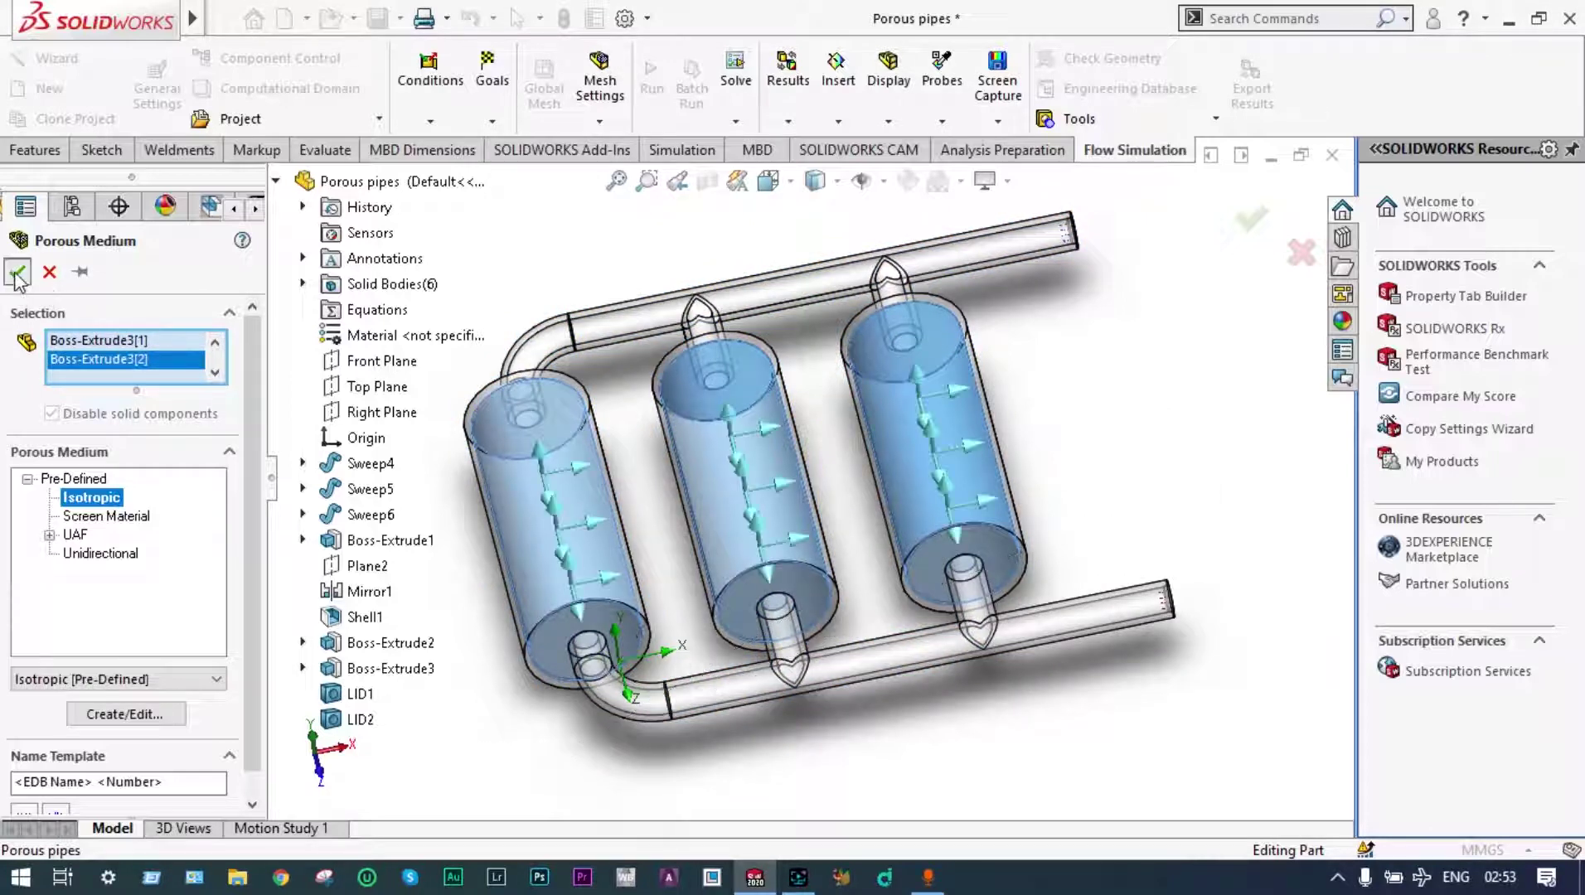
# Start an Outer Wall boundary condition with a heat transfer coefficient of 90 W/m^2/K.
pyautogui.moveTo(390, 513); pyautogui.dragTo(405, 478, button='middle')
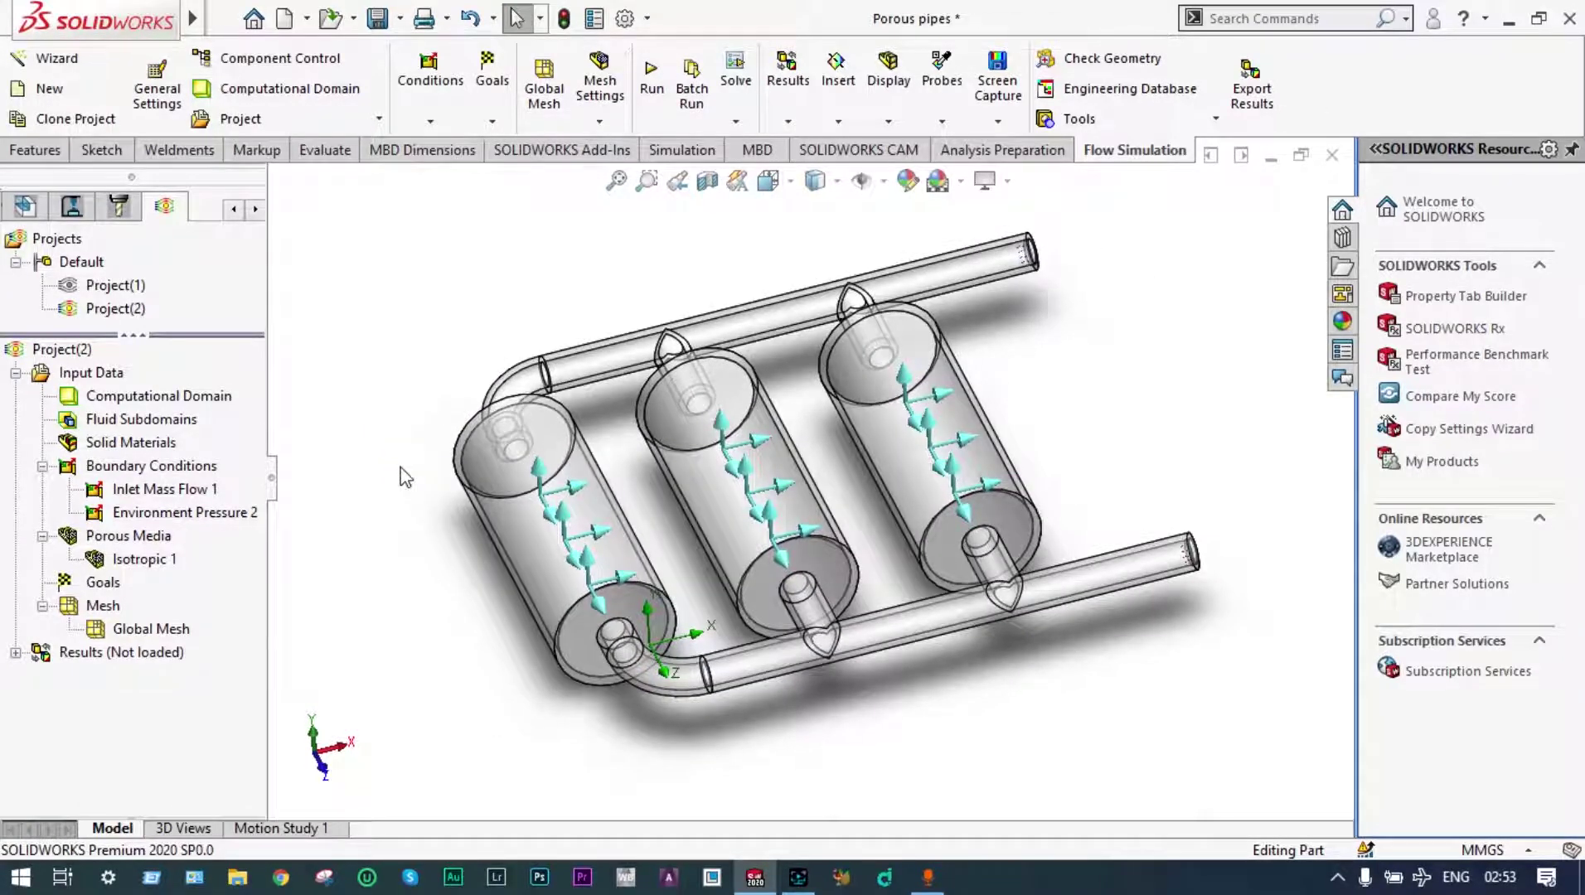
pyautogui.rightClick(145, 474)
pyautogui.click(179, 481)
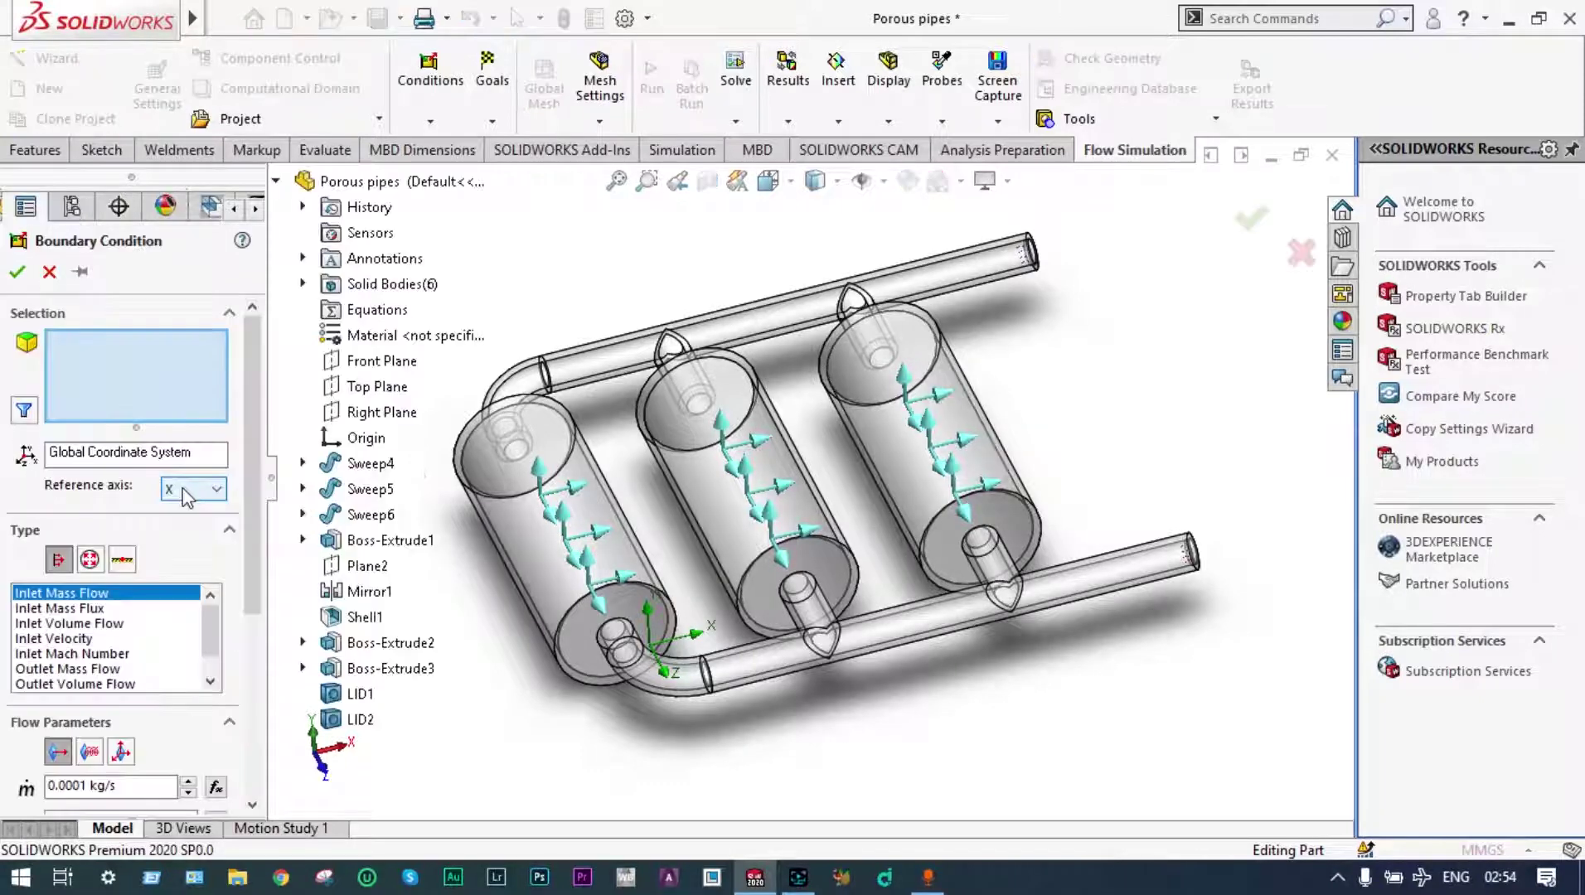
pyautogui.click(123, 562)
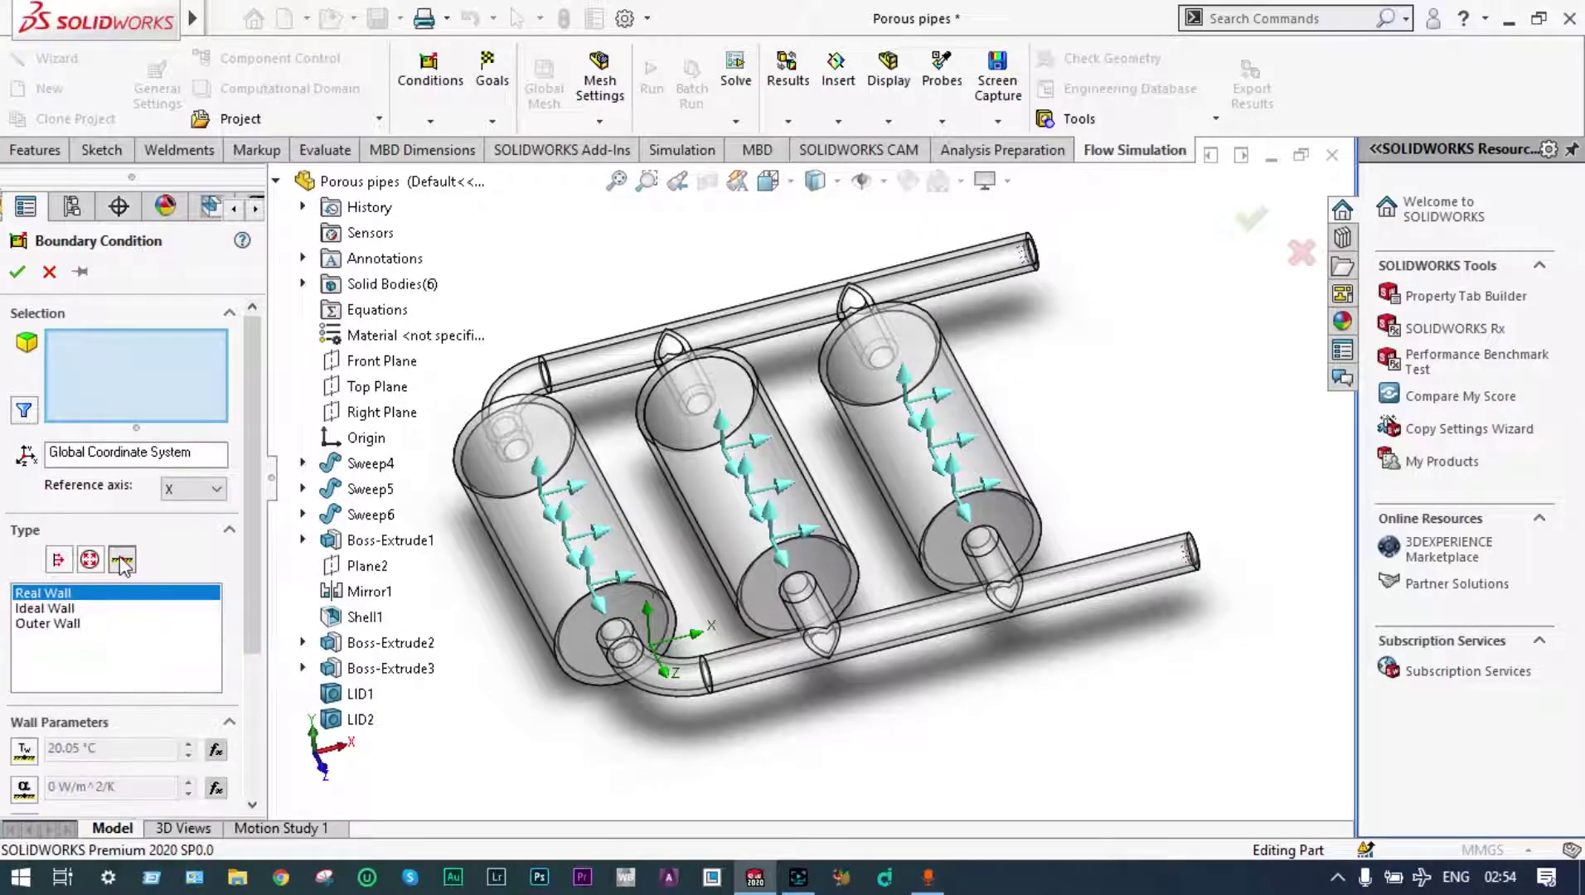
pyautogui.click(73, 625)
pyautogui.scroll(-2, 257, 661)
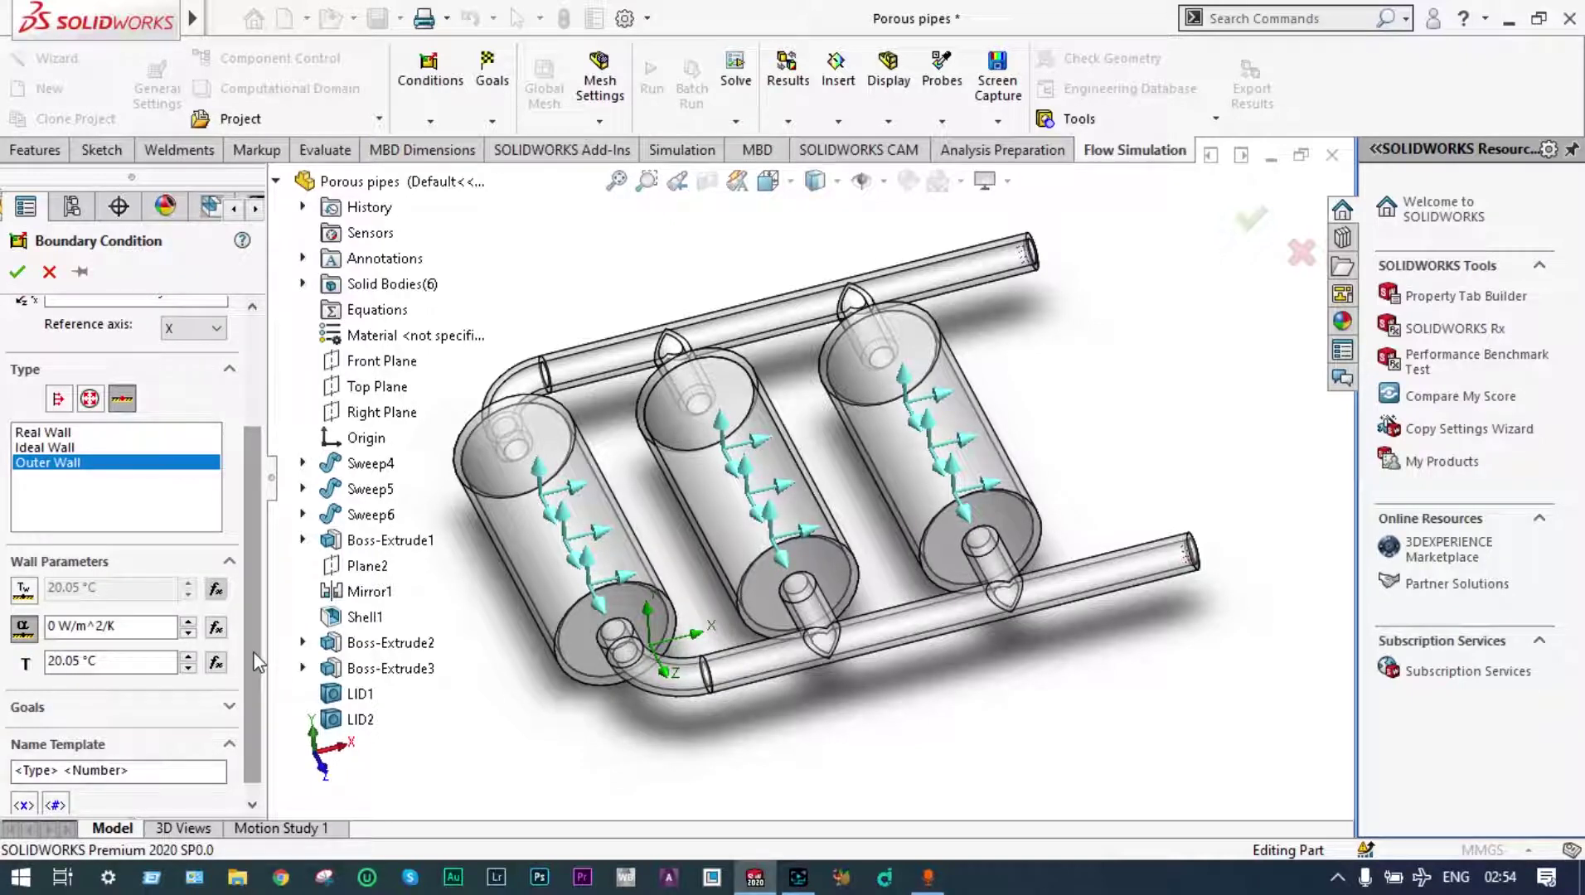
pyautogui.click(48, 626)
pyautogui.write('9')
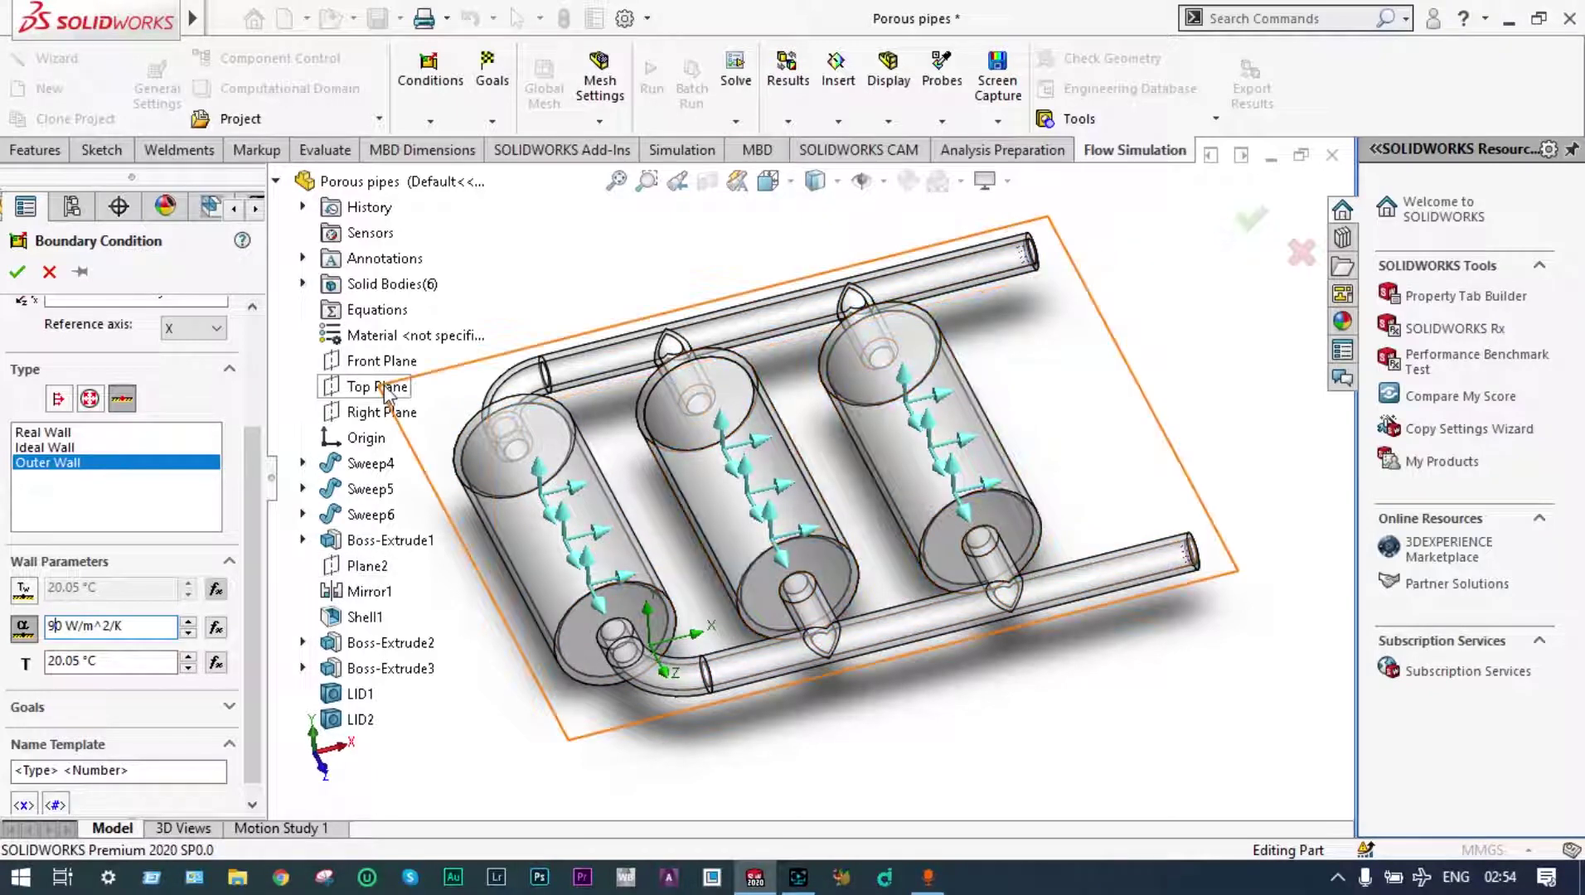
# Apply the outer wall condition to the features Sweep4, Sweep5, Sweep6, Boss-Extrude1 and Mirror1.
pyautogui.click(381, 474)
pyautogui.click(379, 490)
pyautogui.click(382, 515)
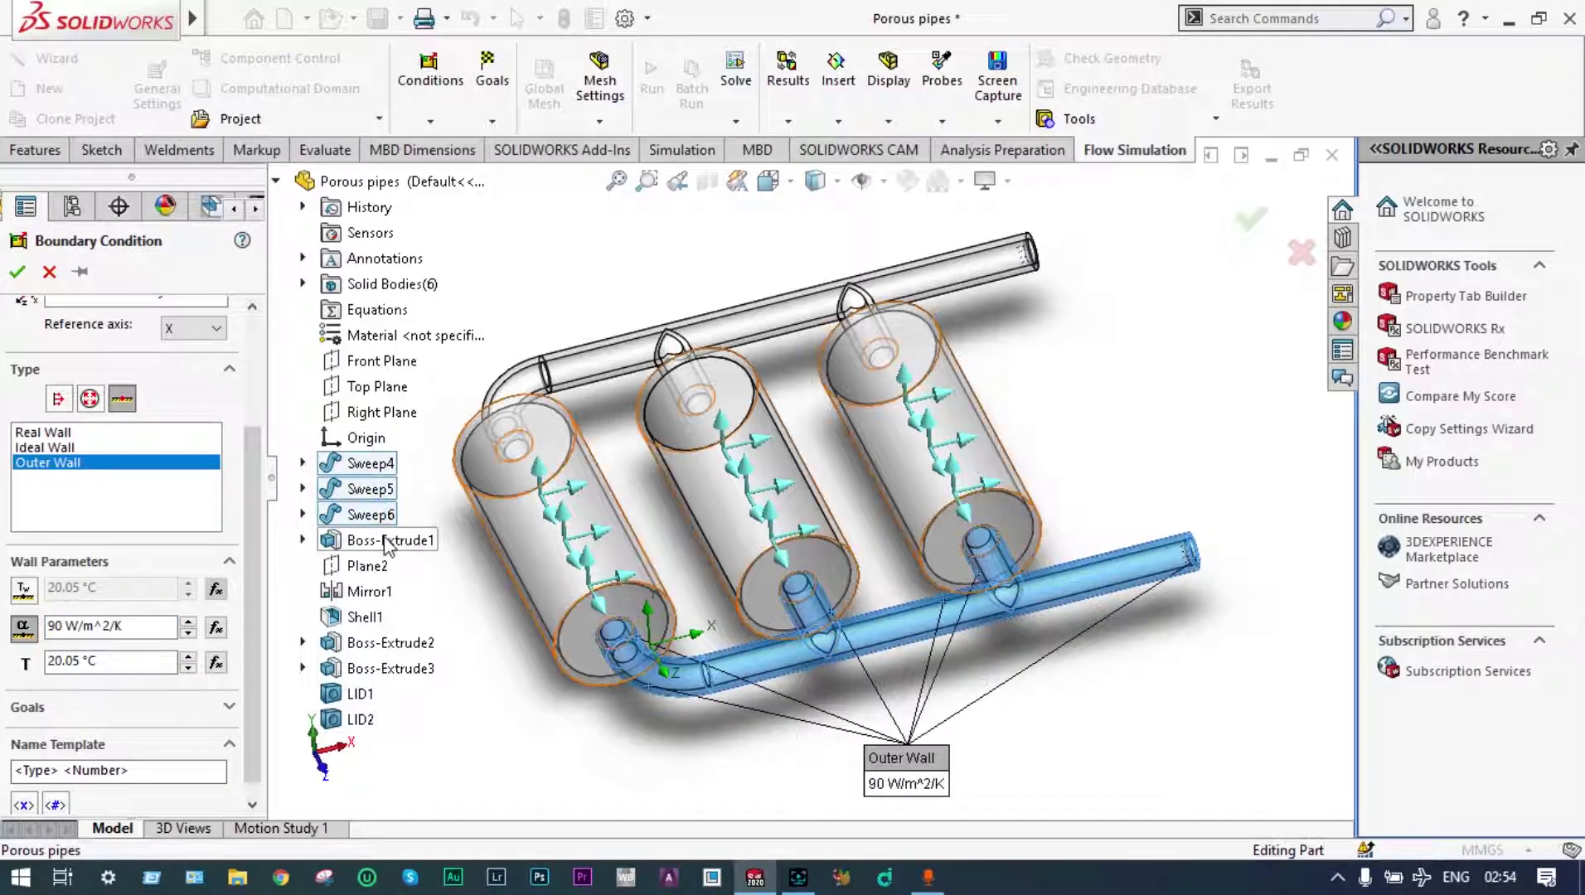
pyautogui.click(384, 540)
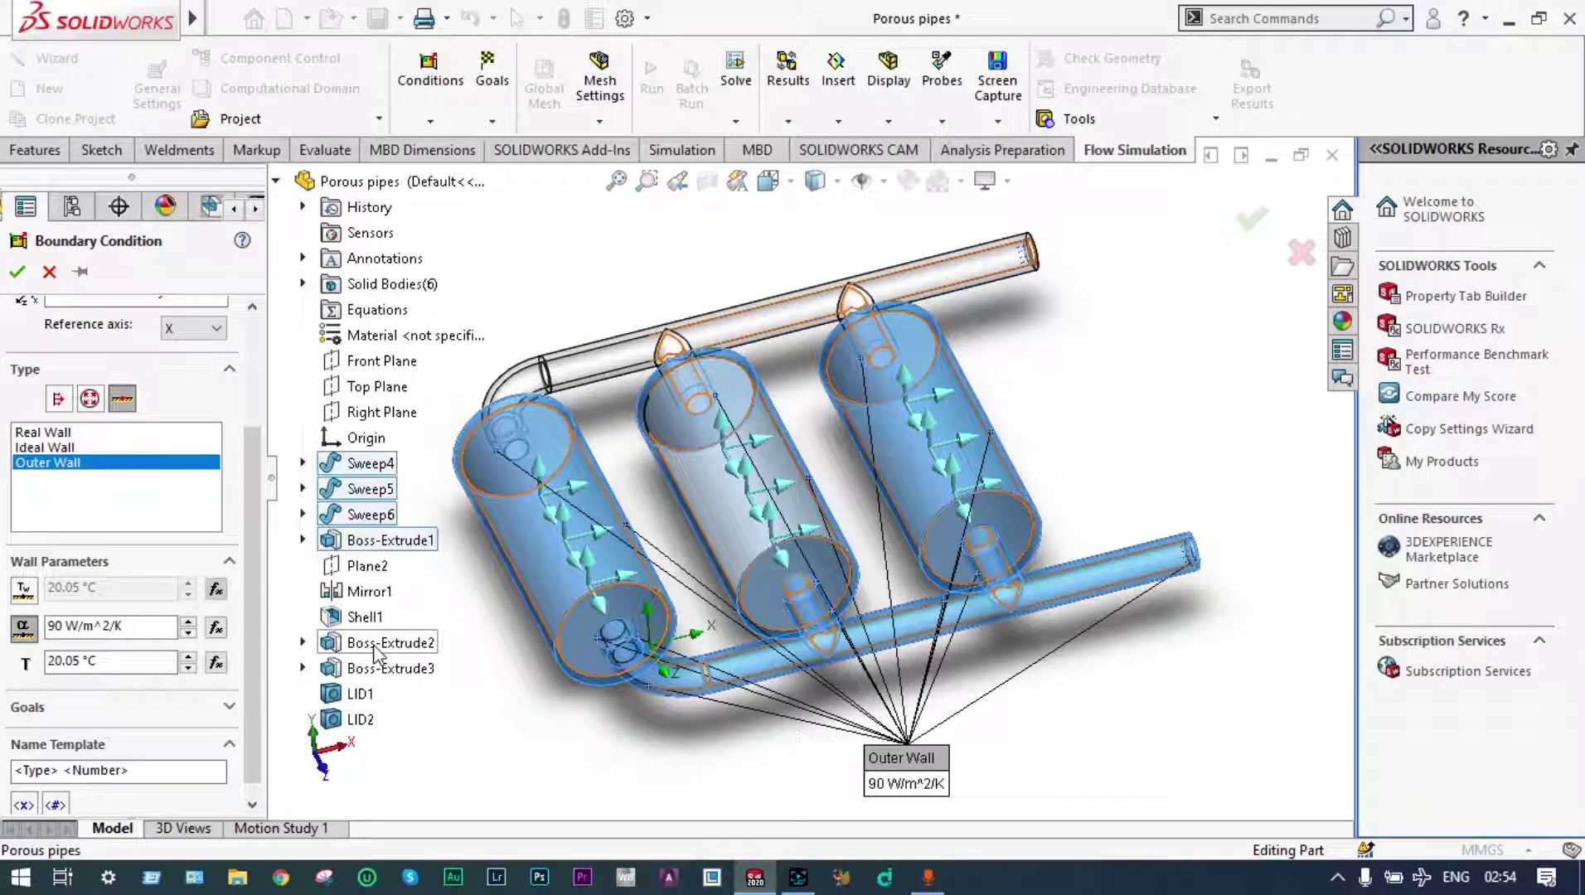
pyautogui.click(371, 594)
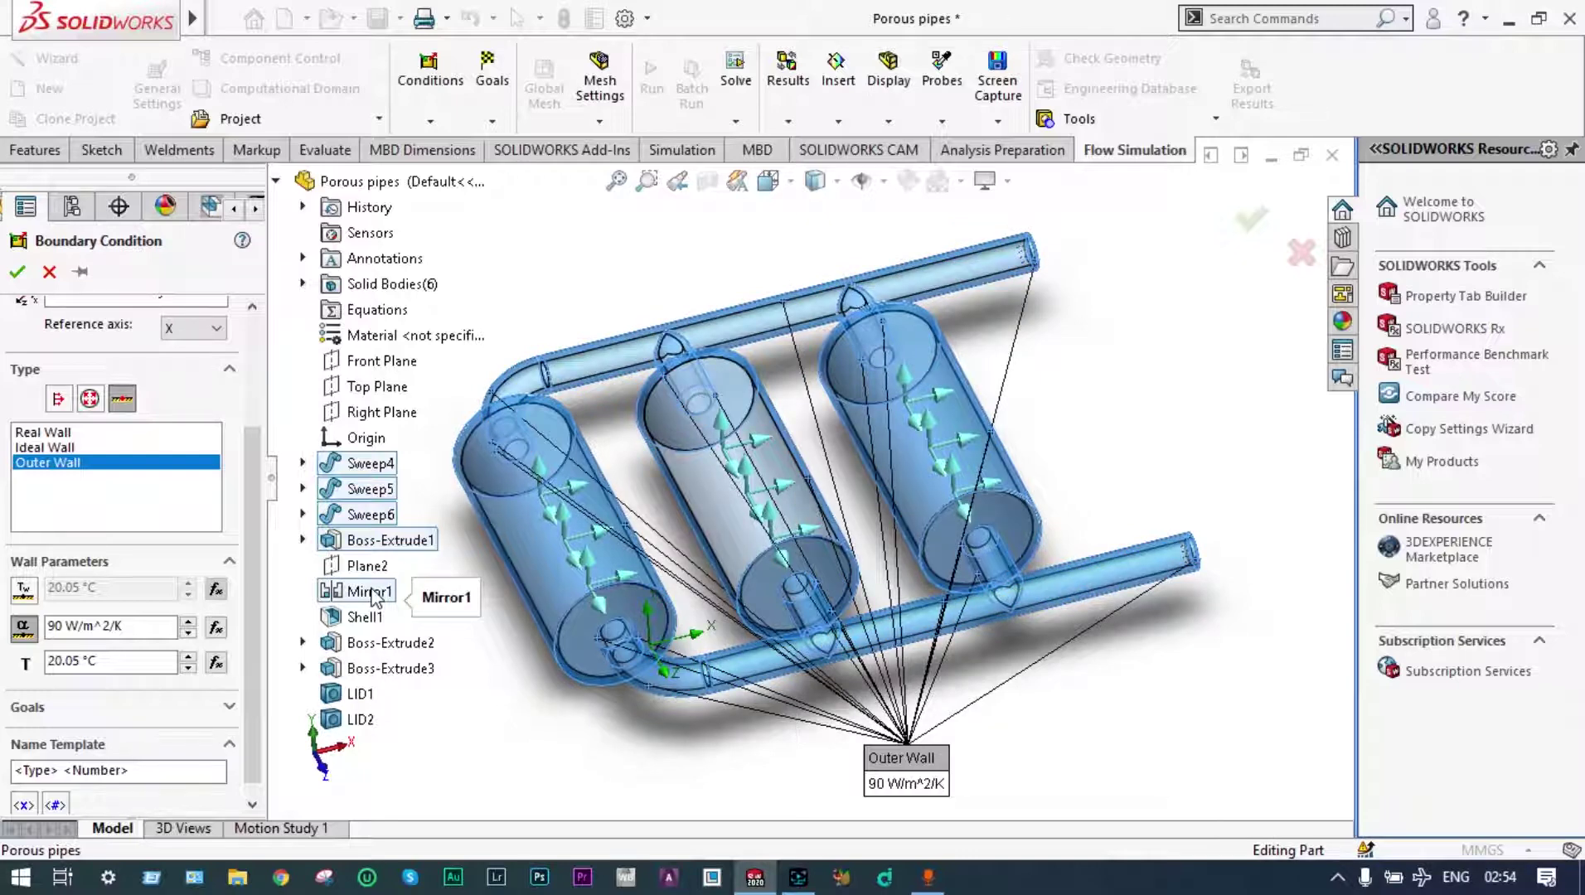
pyautogui.click(16, 274)
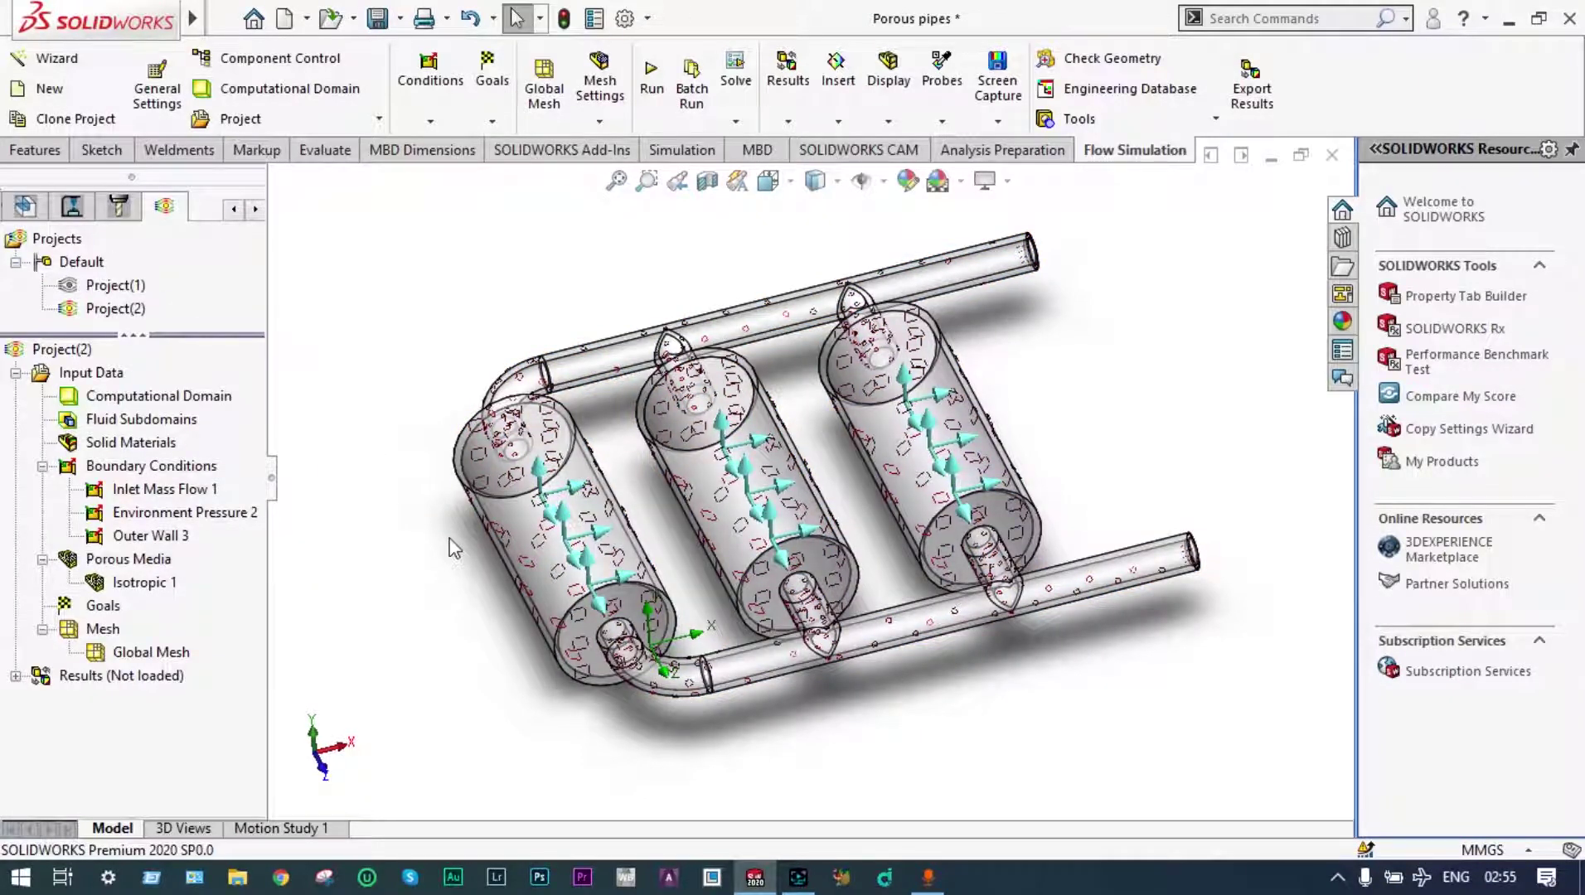
# Add a surface goal for the average Temperature (Fluid) on LID2, the lid feature of the upper pipe.
pyautogui.rightClick(111, 606)
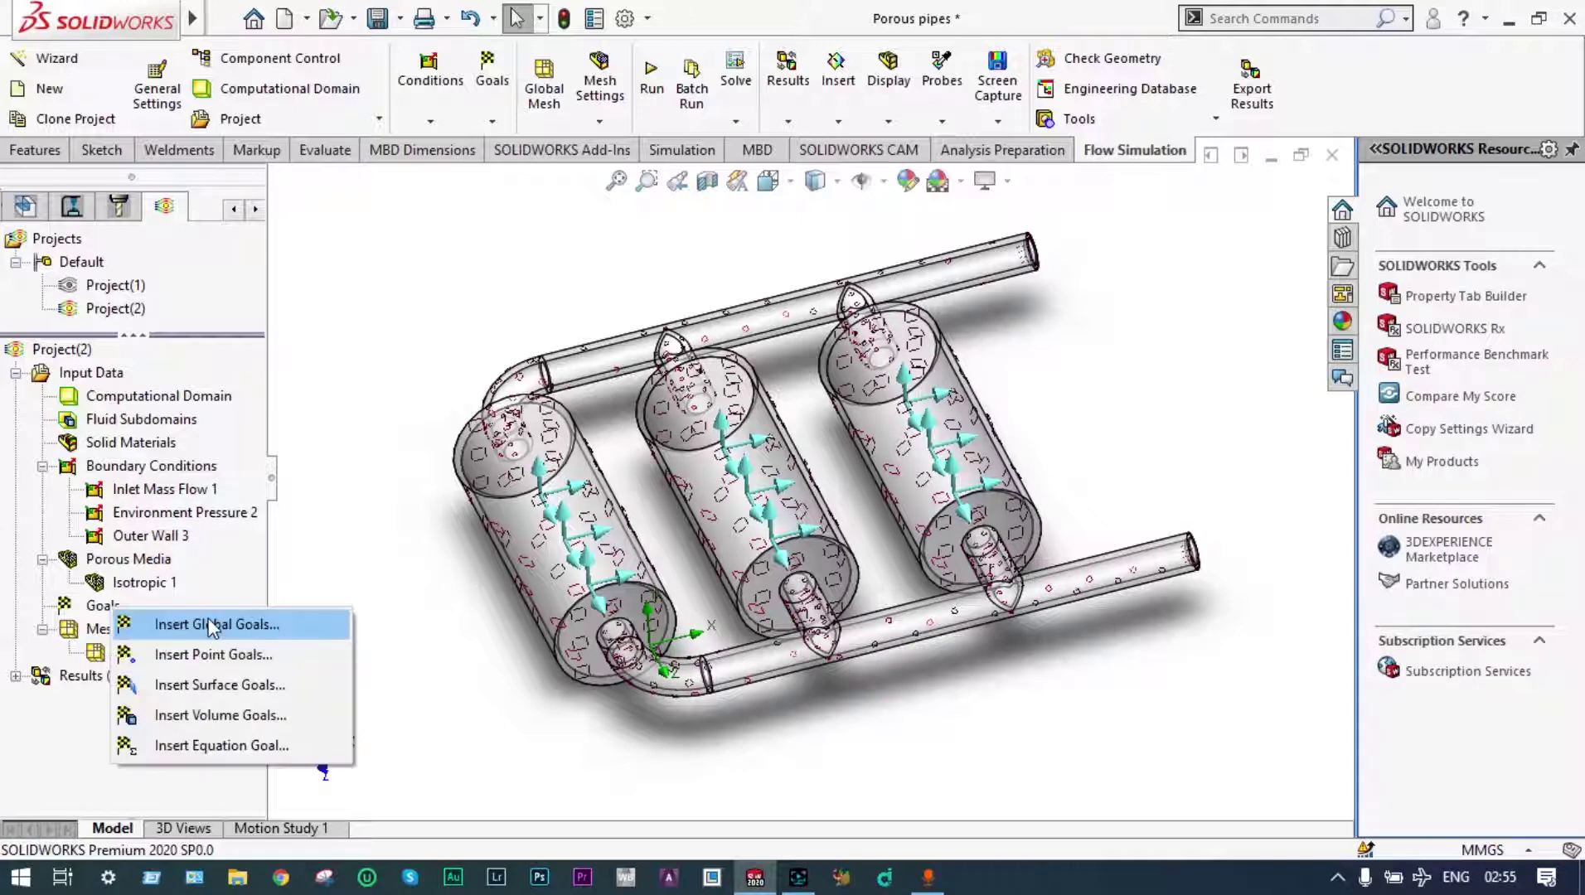
pyautogui.click(225, 685)
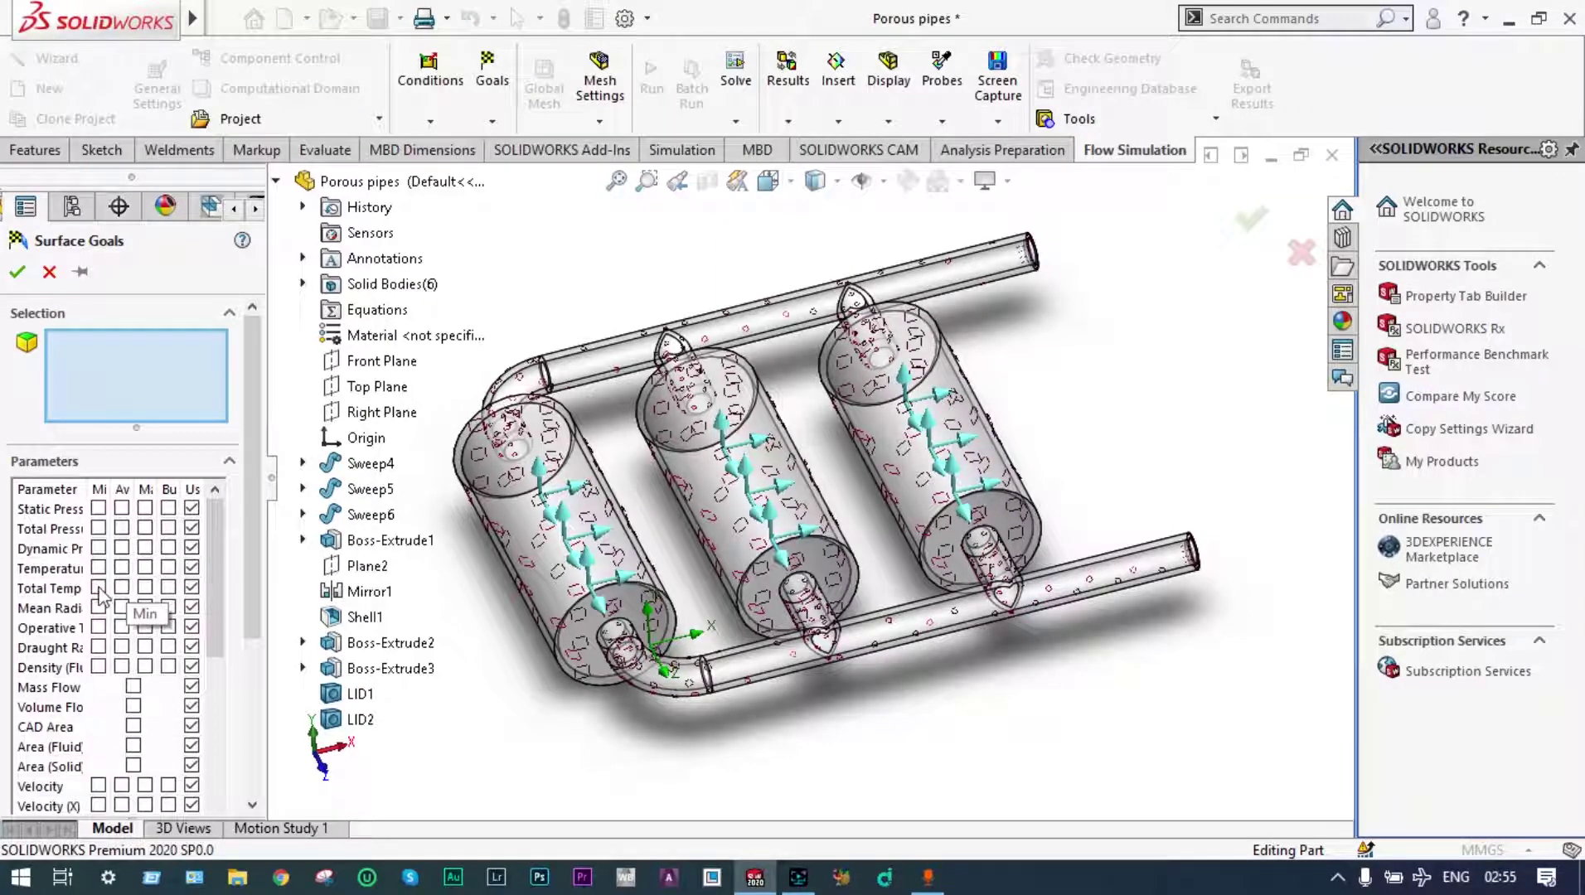
pyautogui.moveTo(281, 553); pyautogui.dragTo(317, 553)
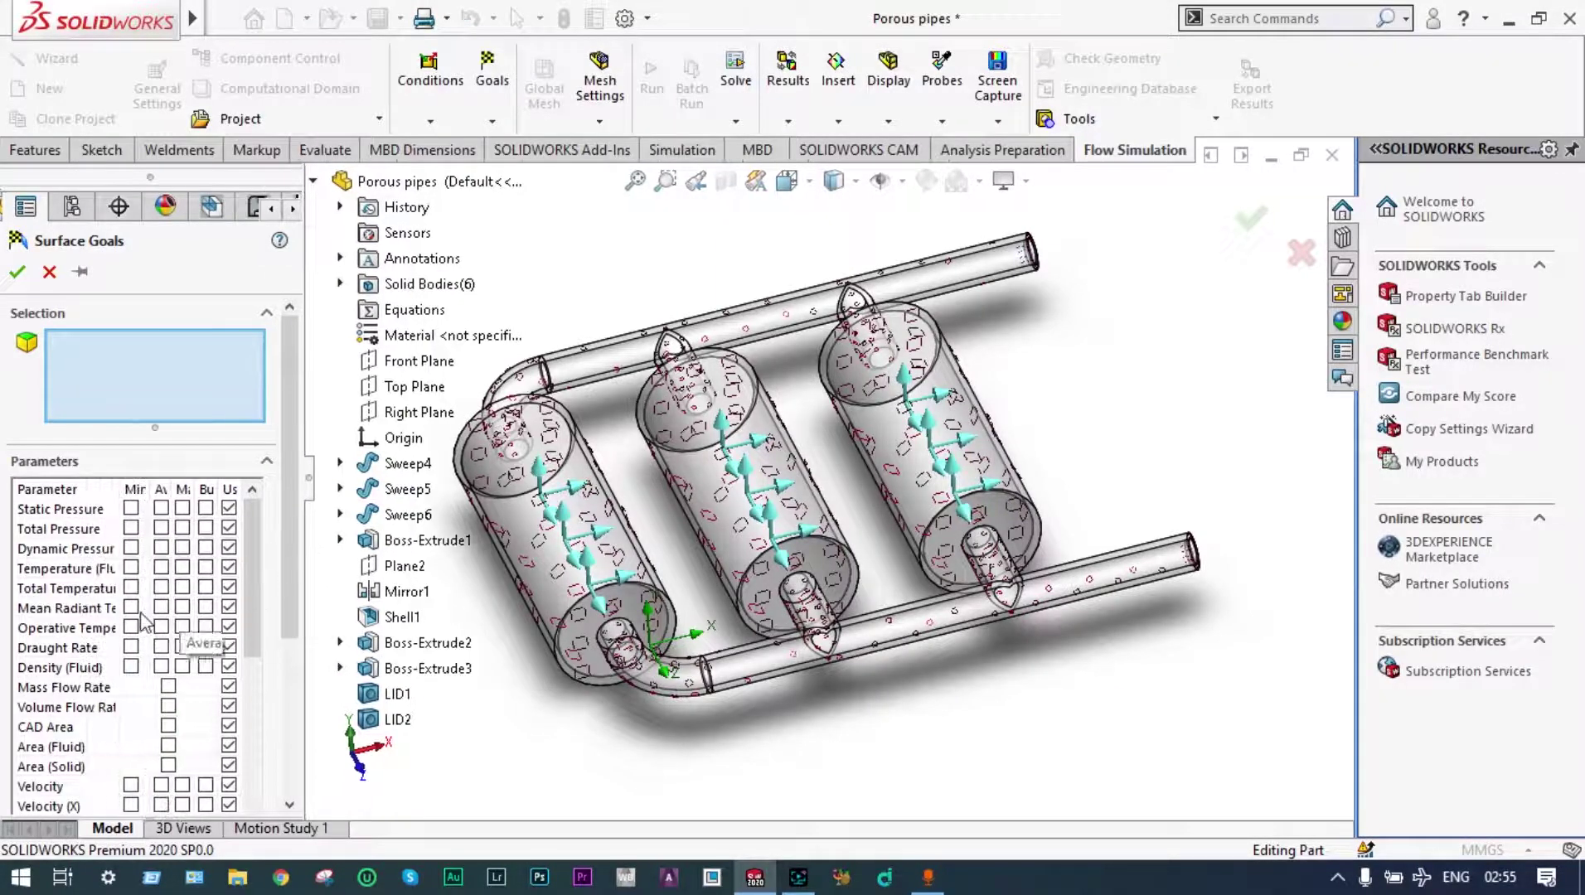
pyautogui.click(161, 568)
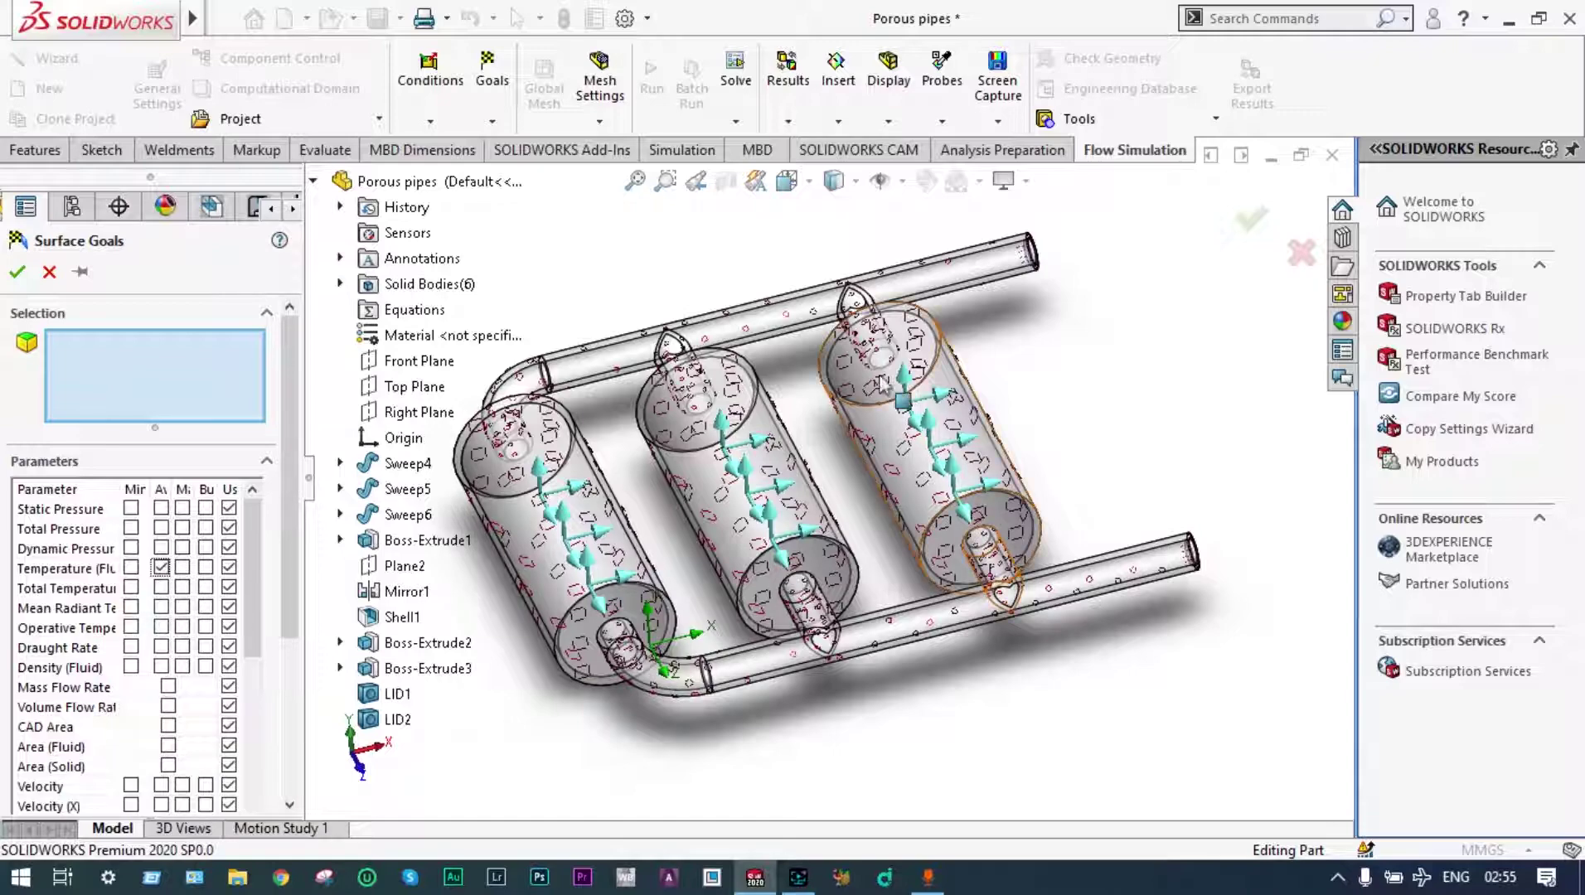
pyautogui.moveTo(1026, 336); pyautogui.dragTo(1057, 326, button='middle')
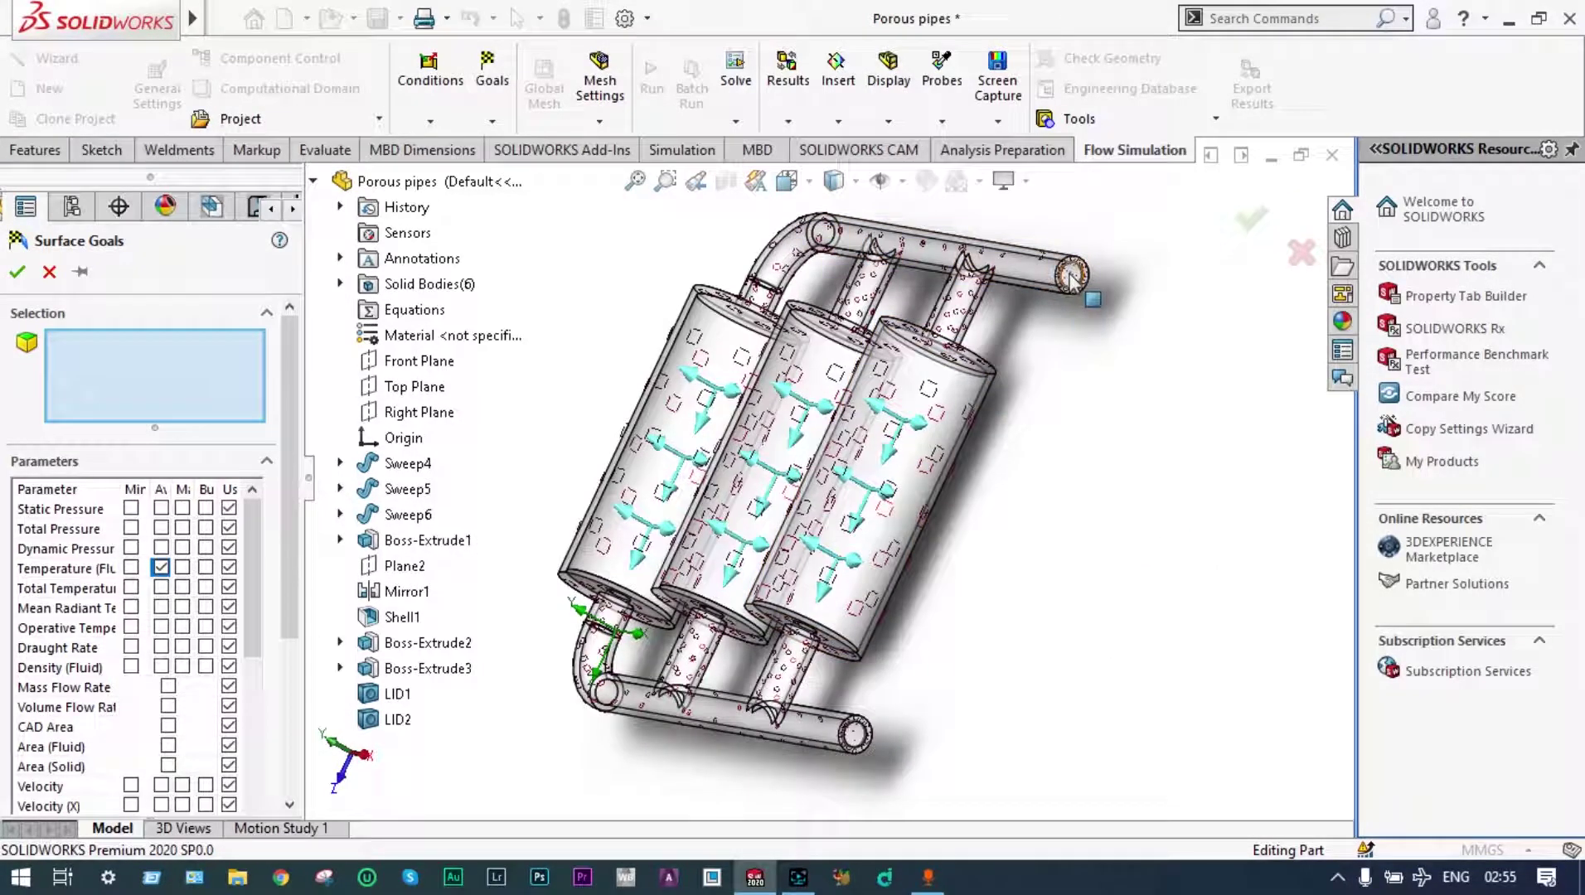
pyautogui.rightClick(1072, 278)
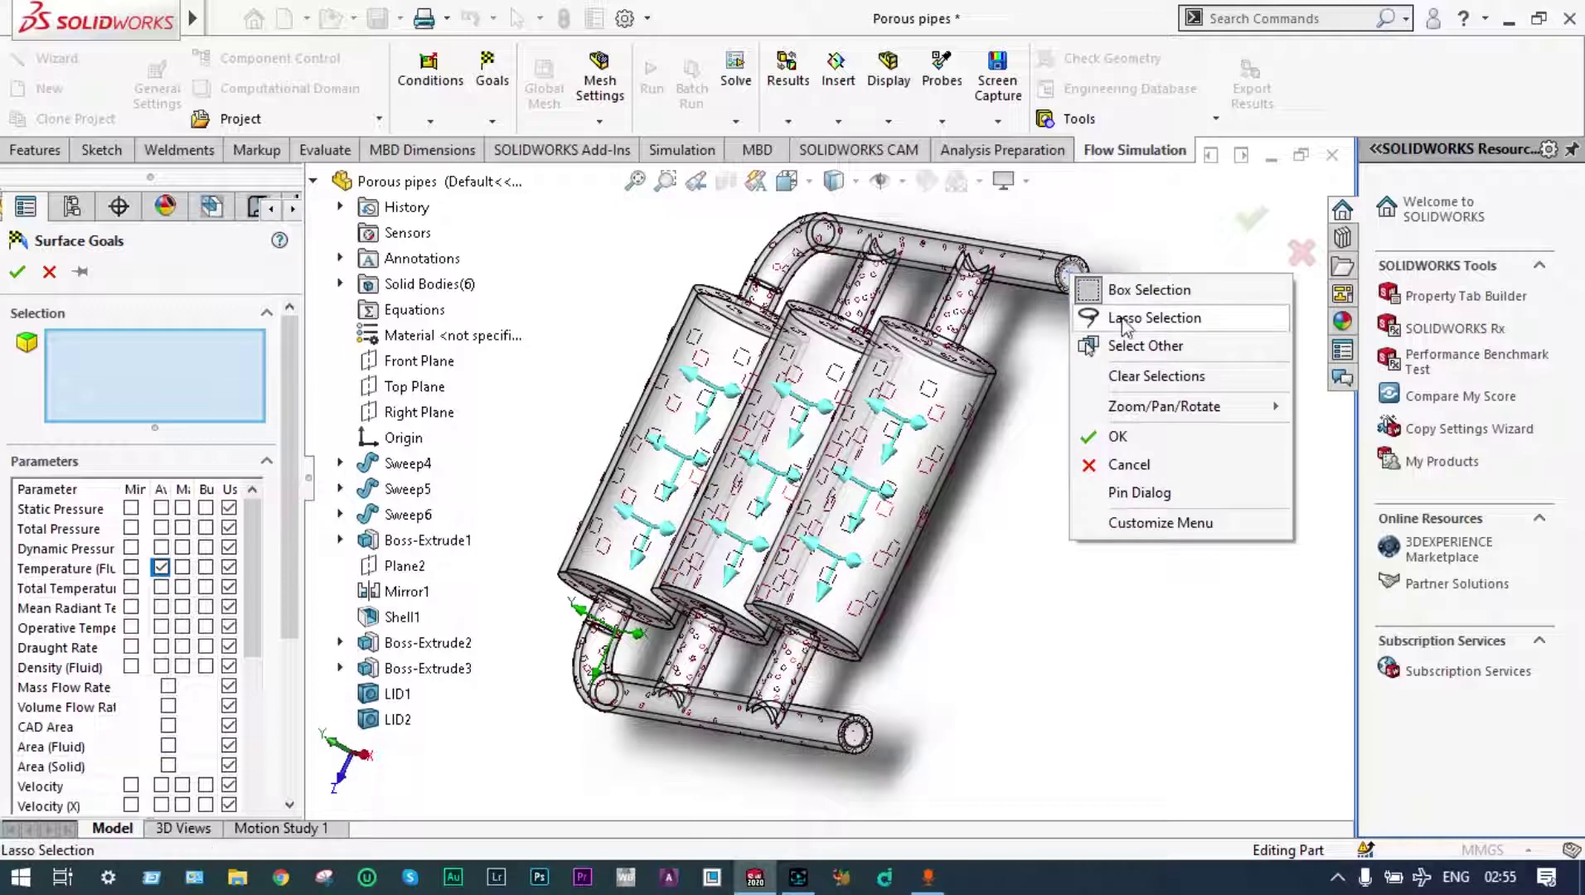
pyautogui.click(1129, 346)
pyautogui.click(1237, 458)
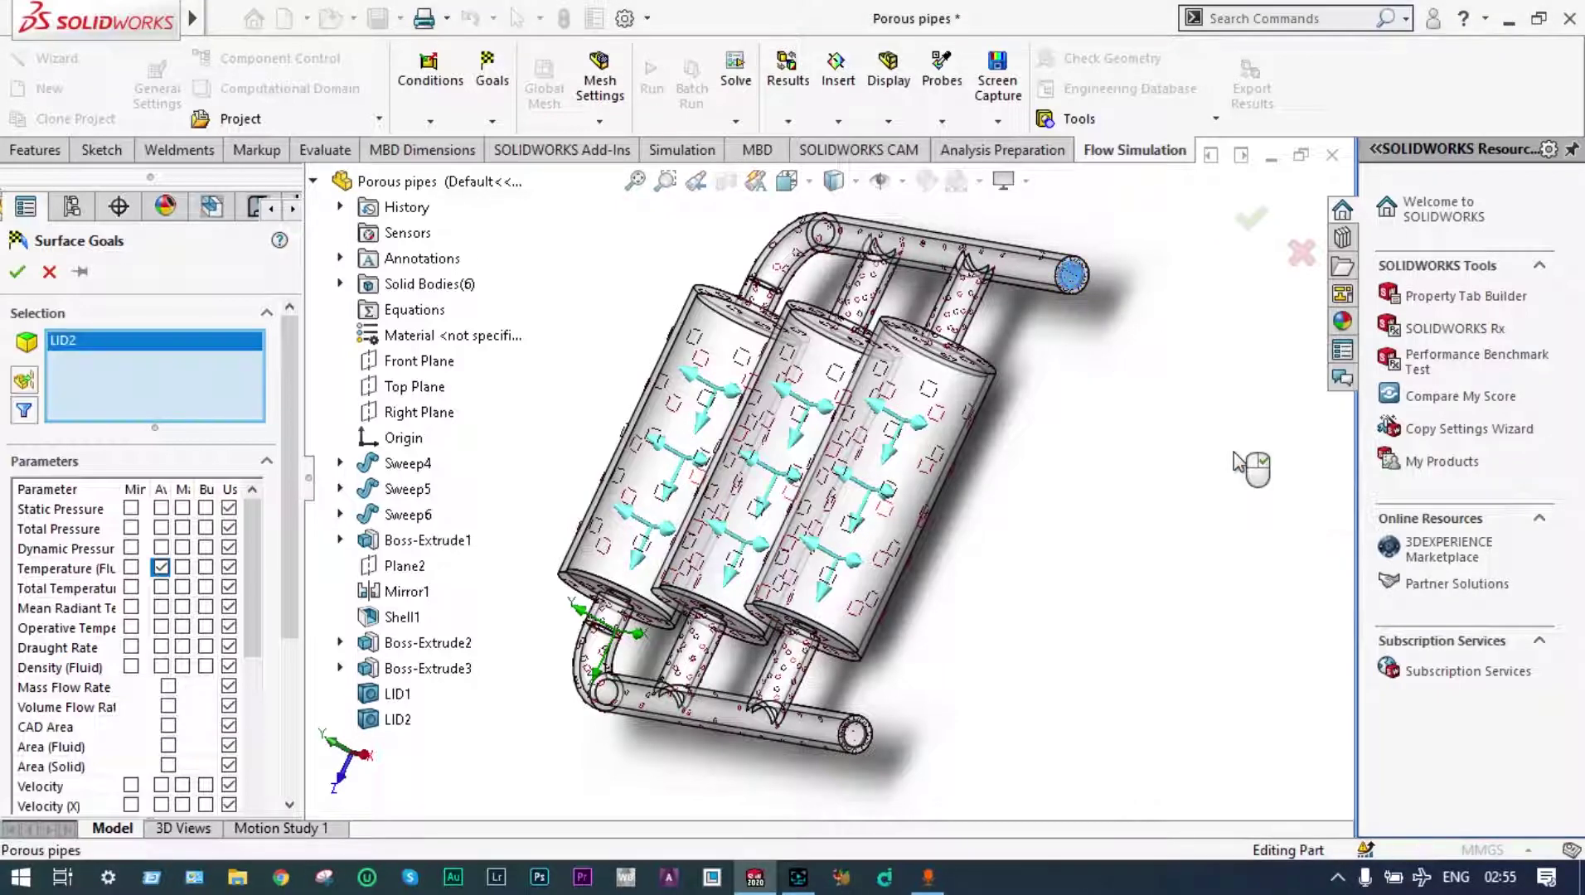
pyautogui.click(16, 274)
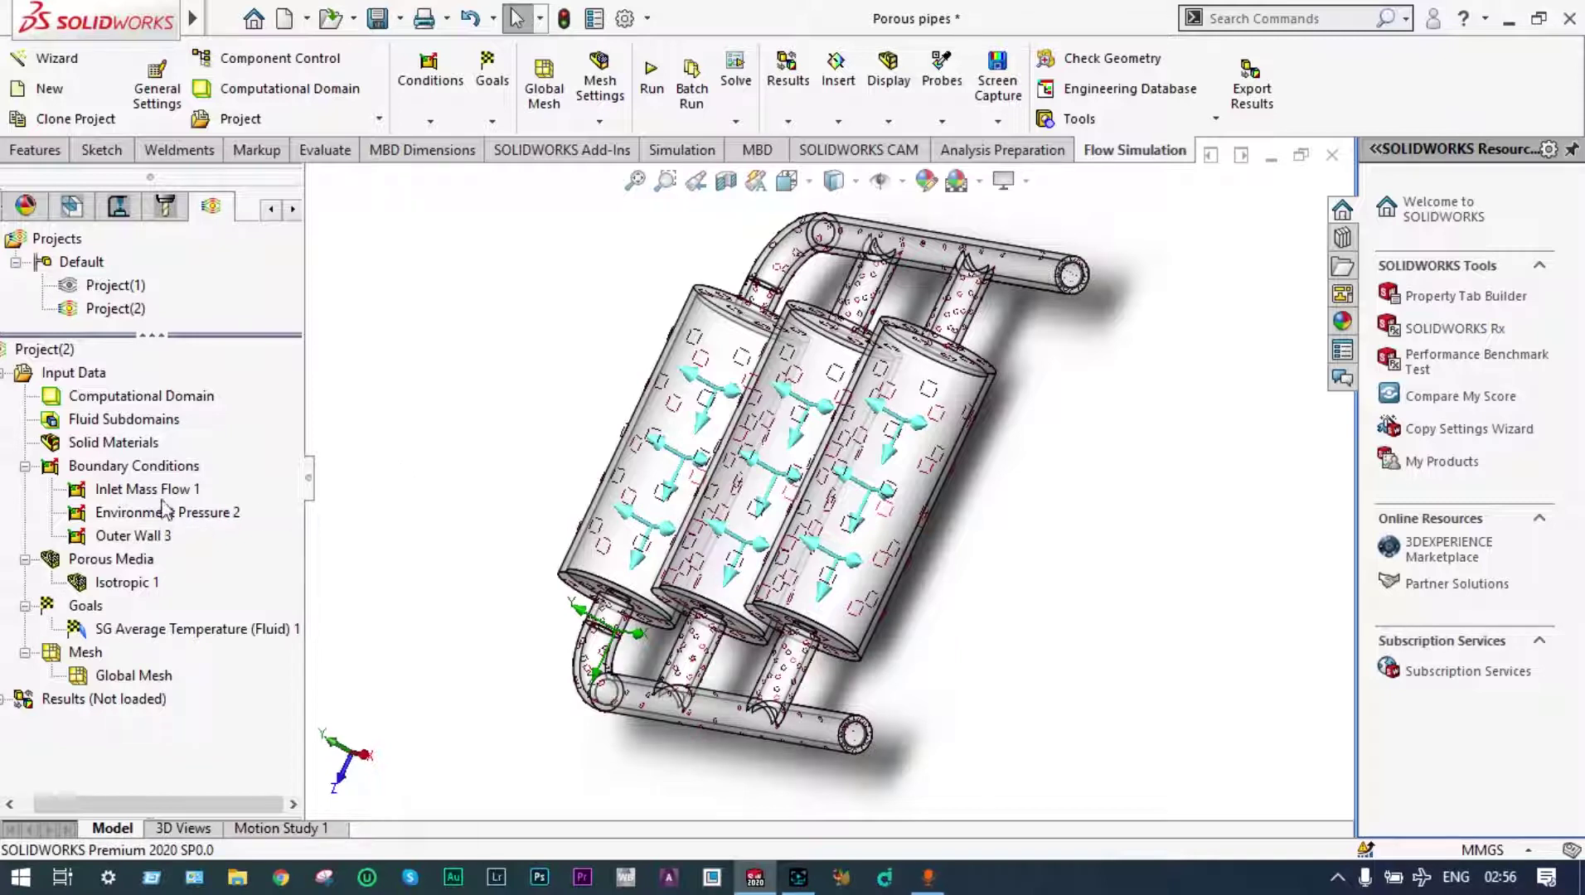
# Add a surface goal for the average Velocity on the same upper pipe lid, LID2.
pyautogui.rightClick(90, 606)
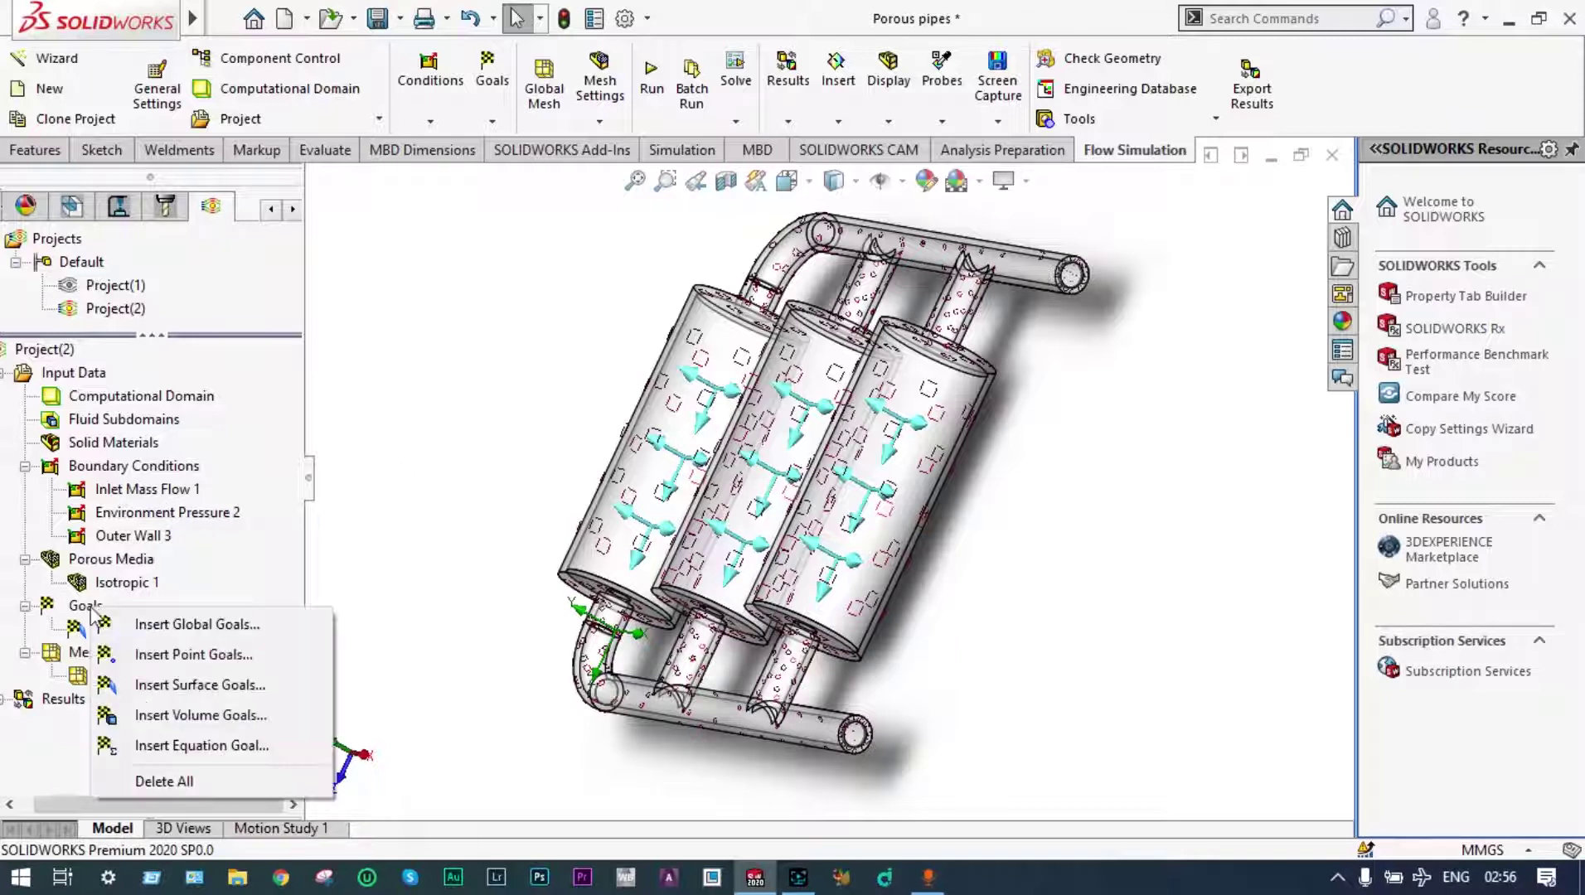
pyautogui.click(213, 685)
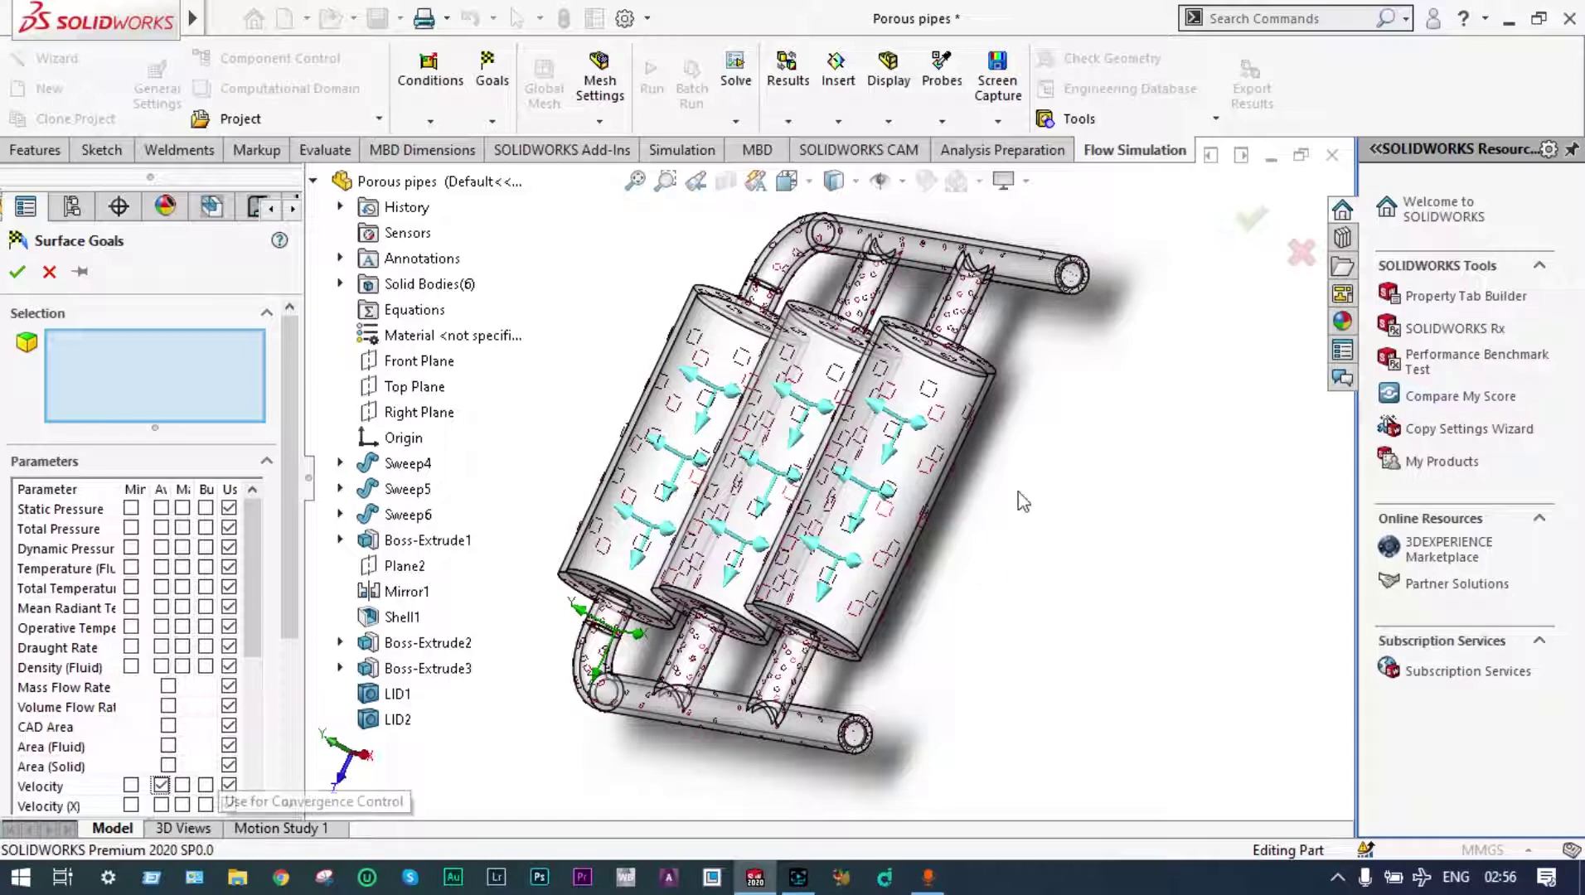
pyautogui.rightClick(1075, 278)
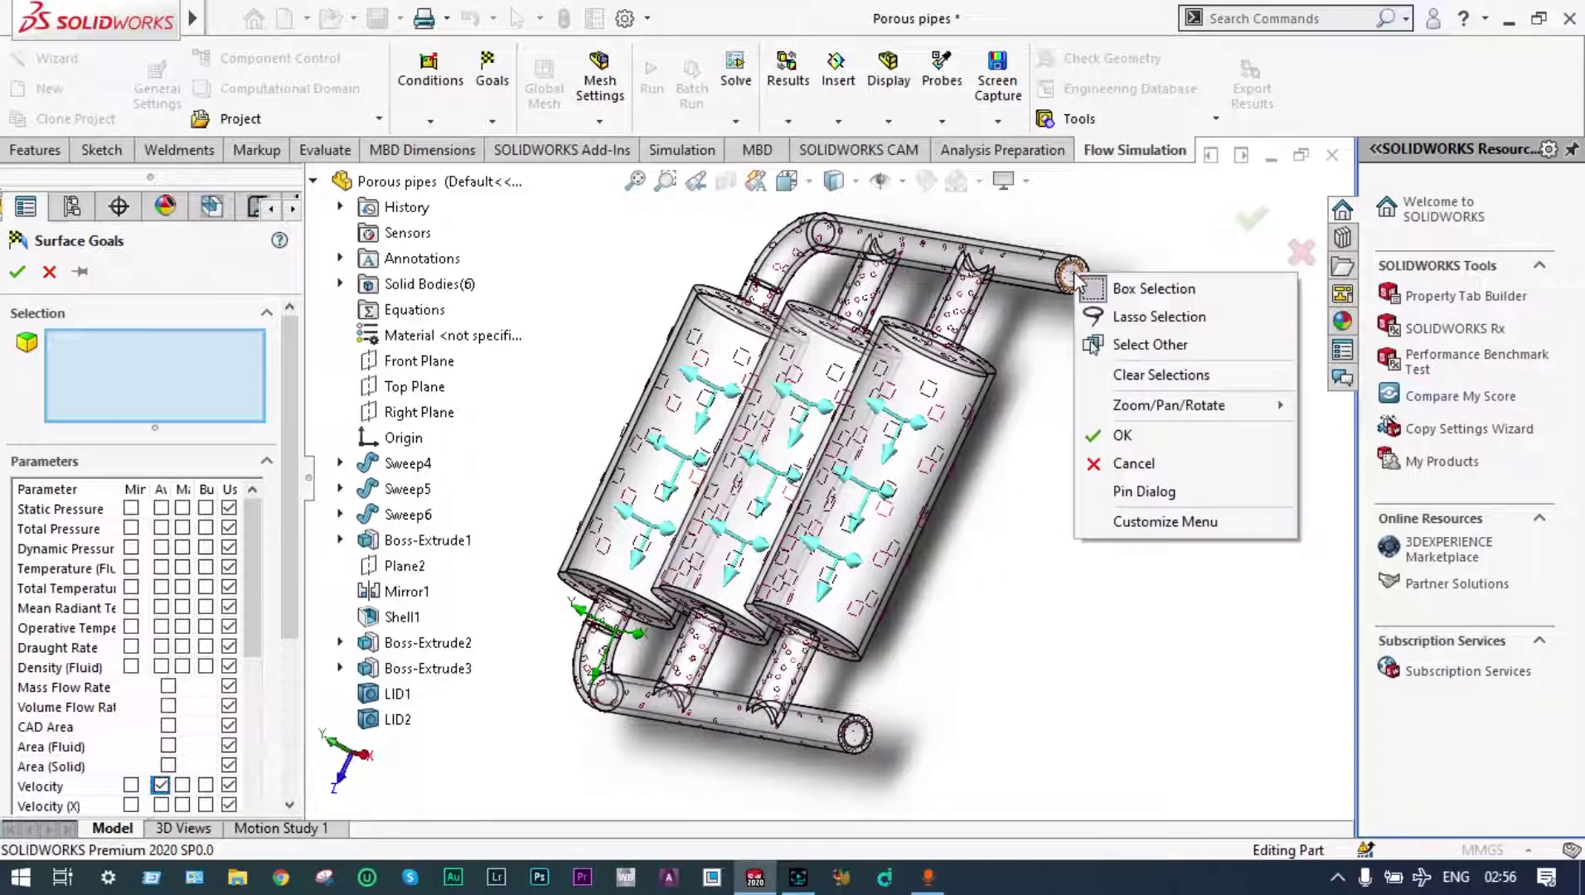
pyautogui.click(1127, 345)
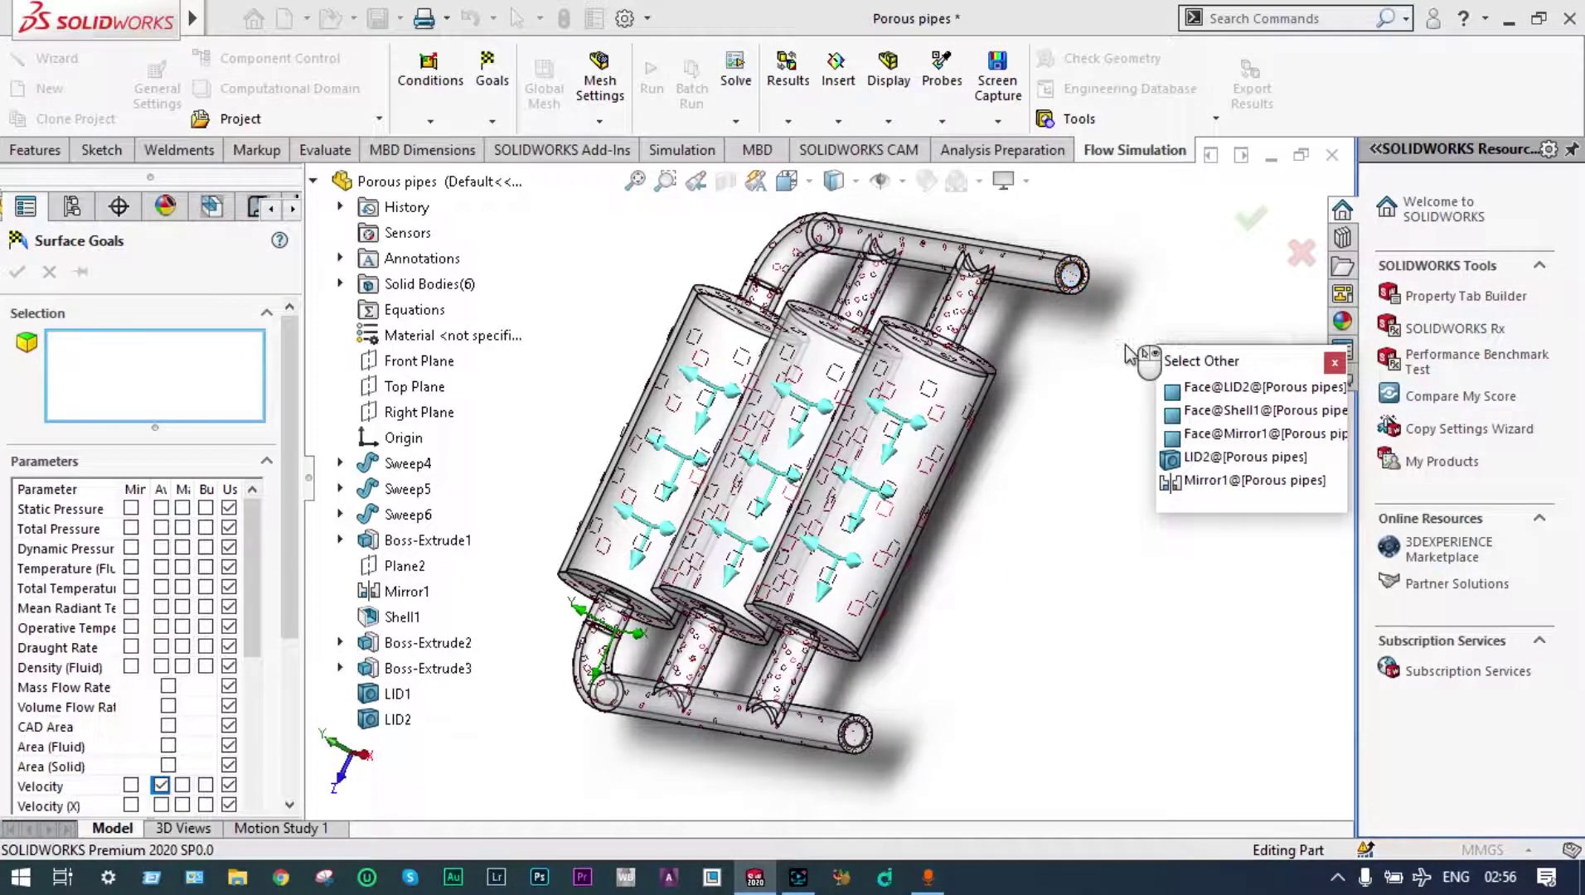
pyautogui.click(1194, 461)
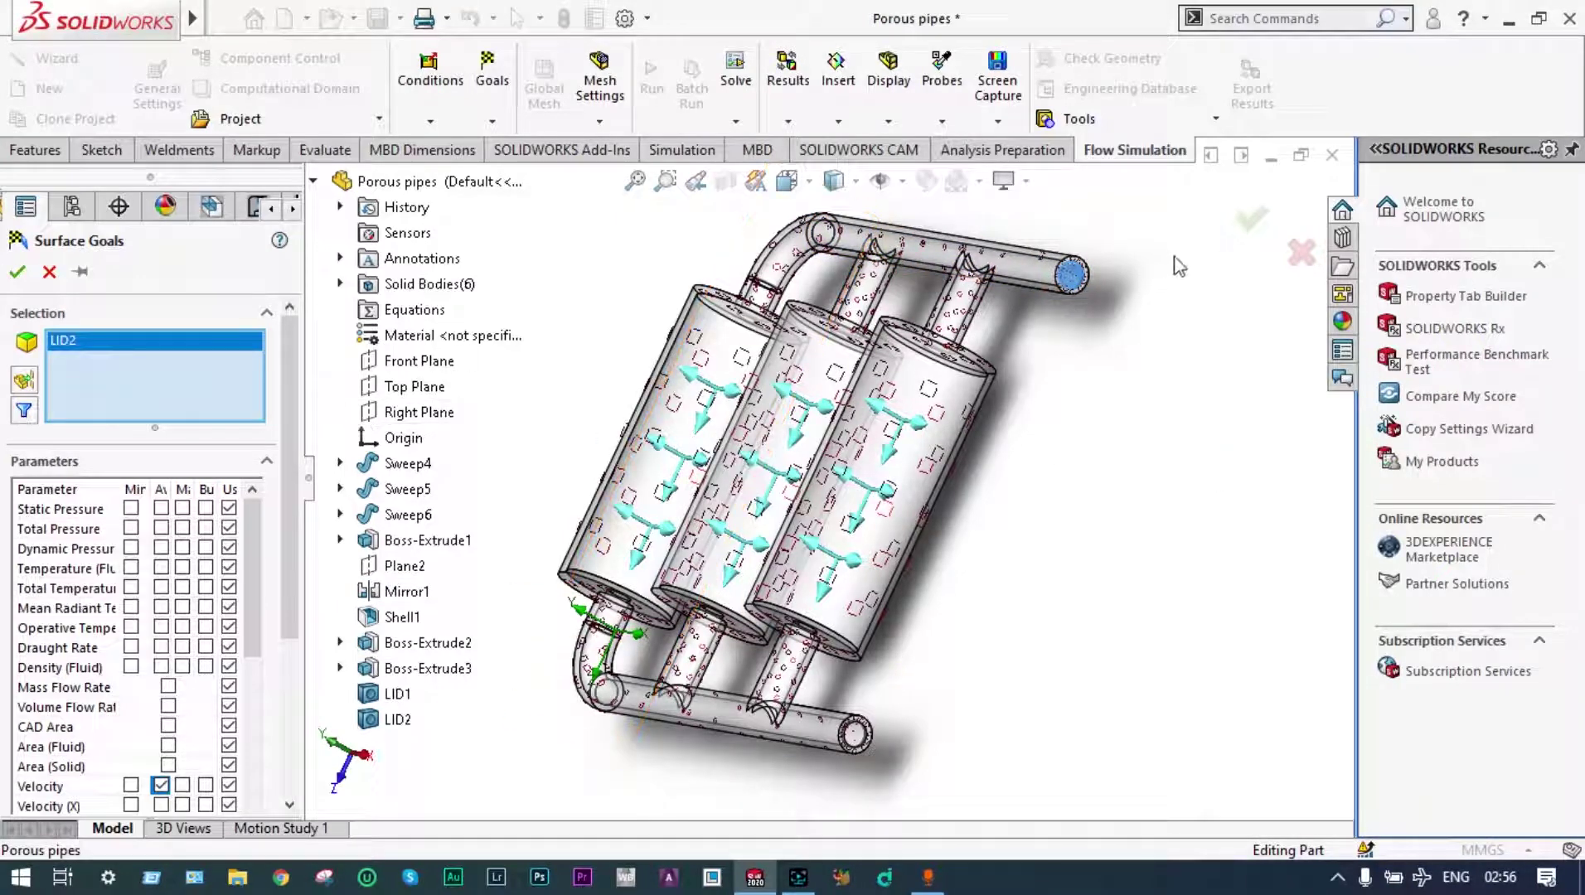
pyautogui.click(1251, 220)
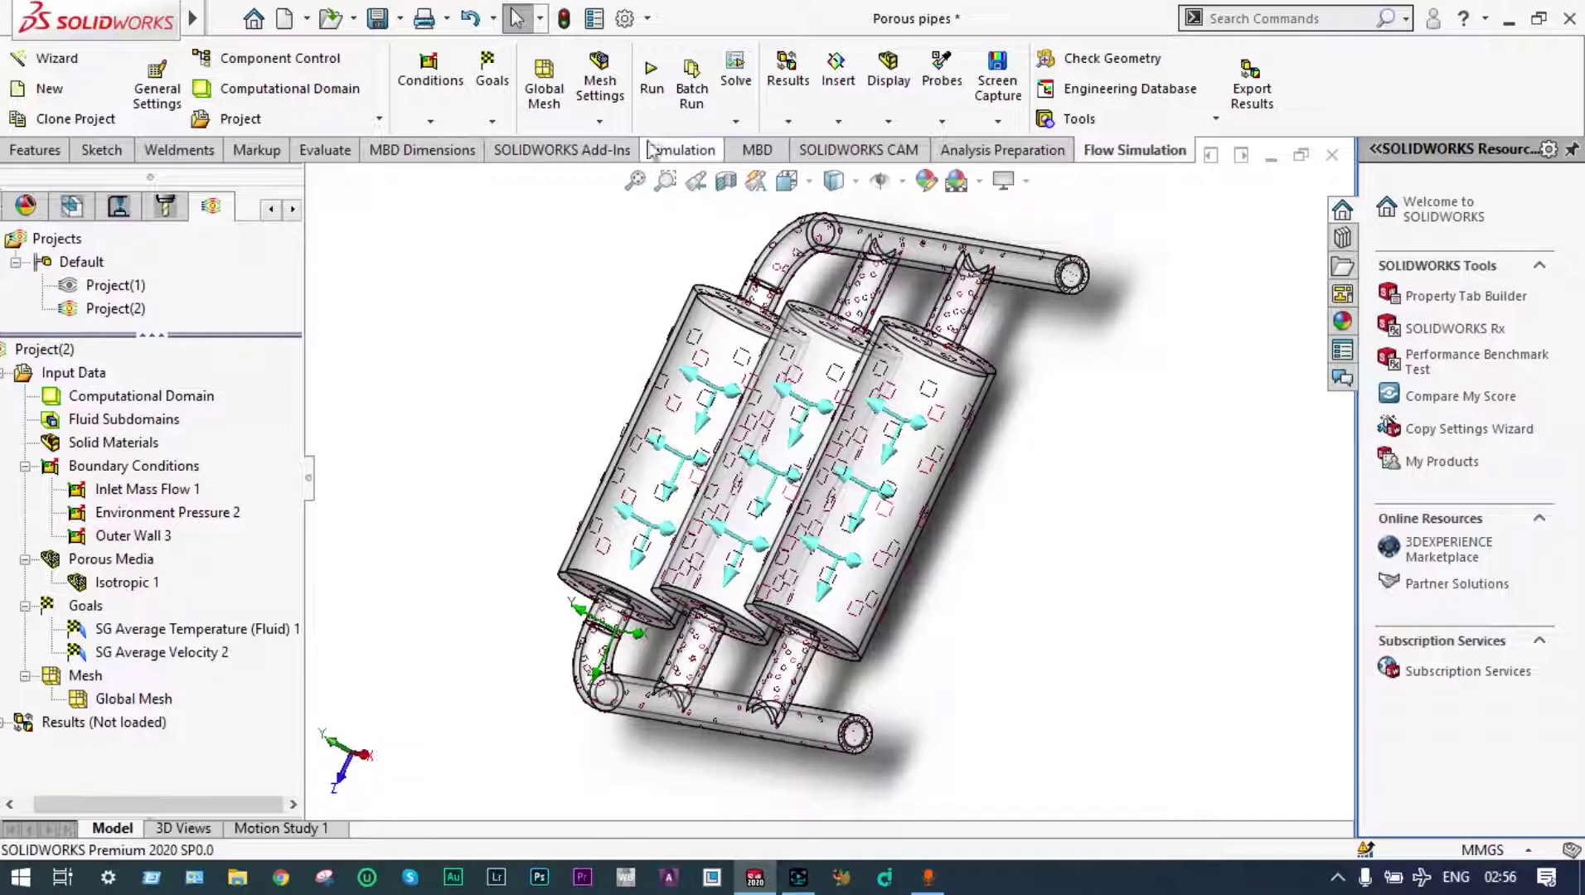
# Run the calculation and insert a solver preview of Temperature (Fluid) contours on the Front Plane.
pyautogui.click(652, 97)
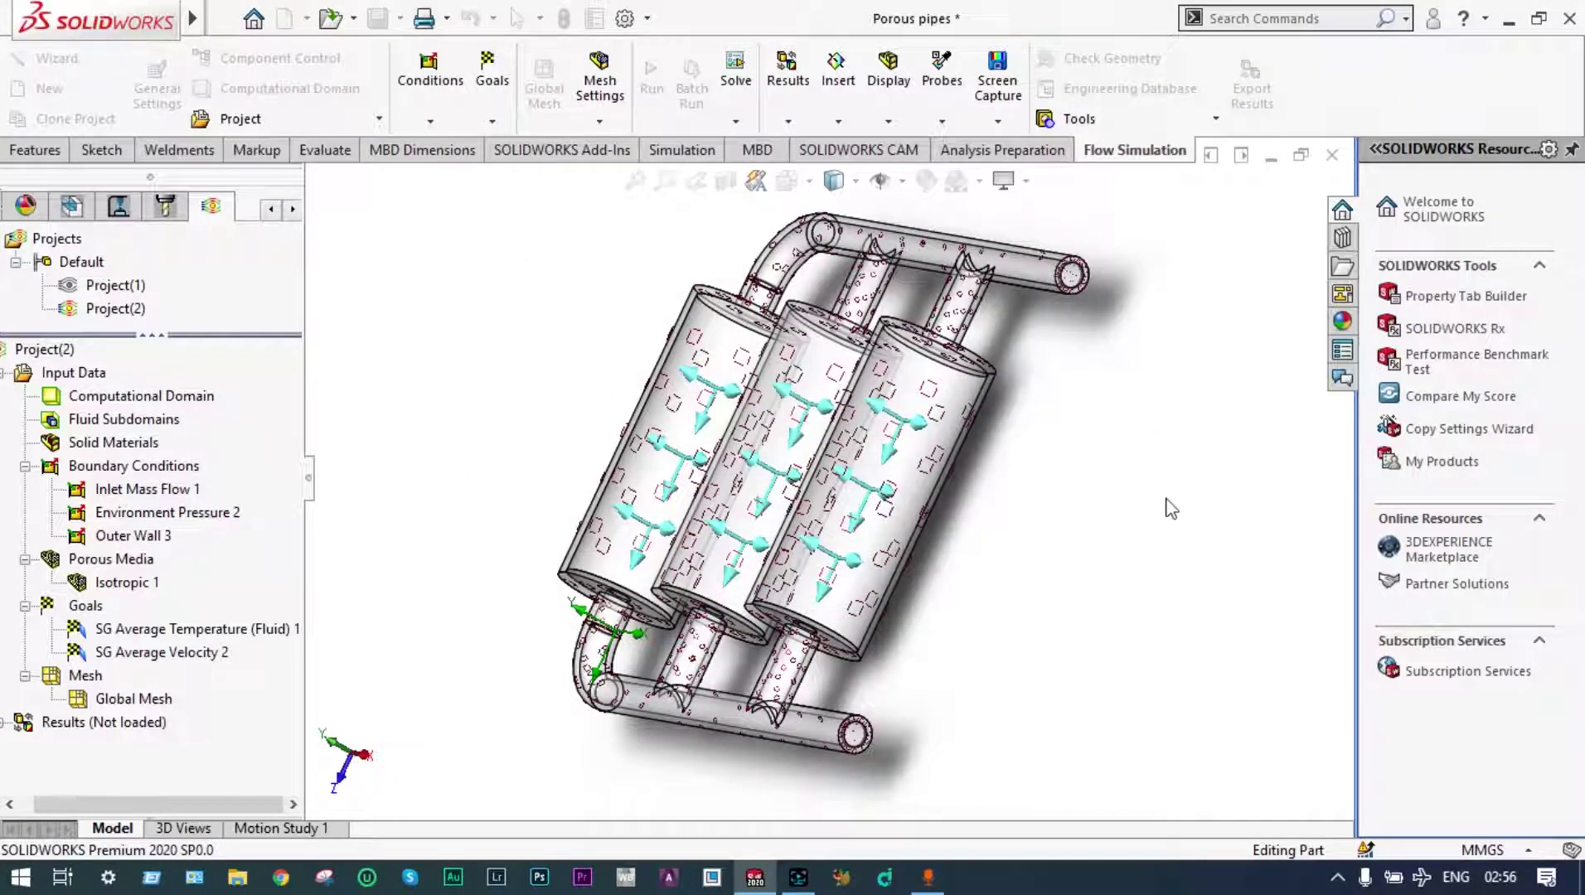
pyautogui.click(971, 879)
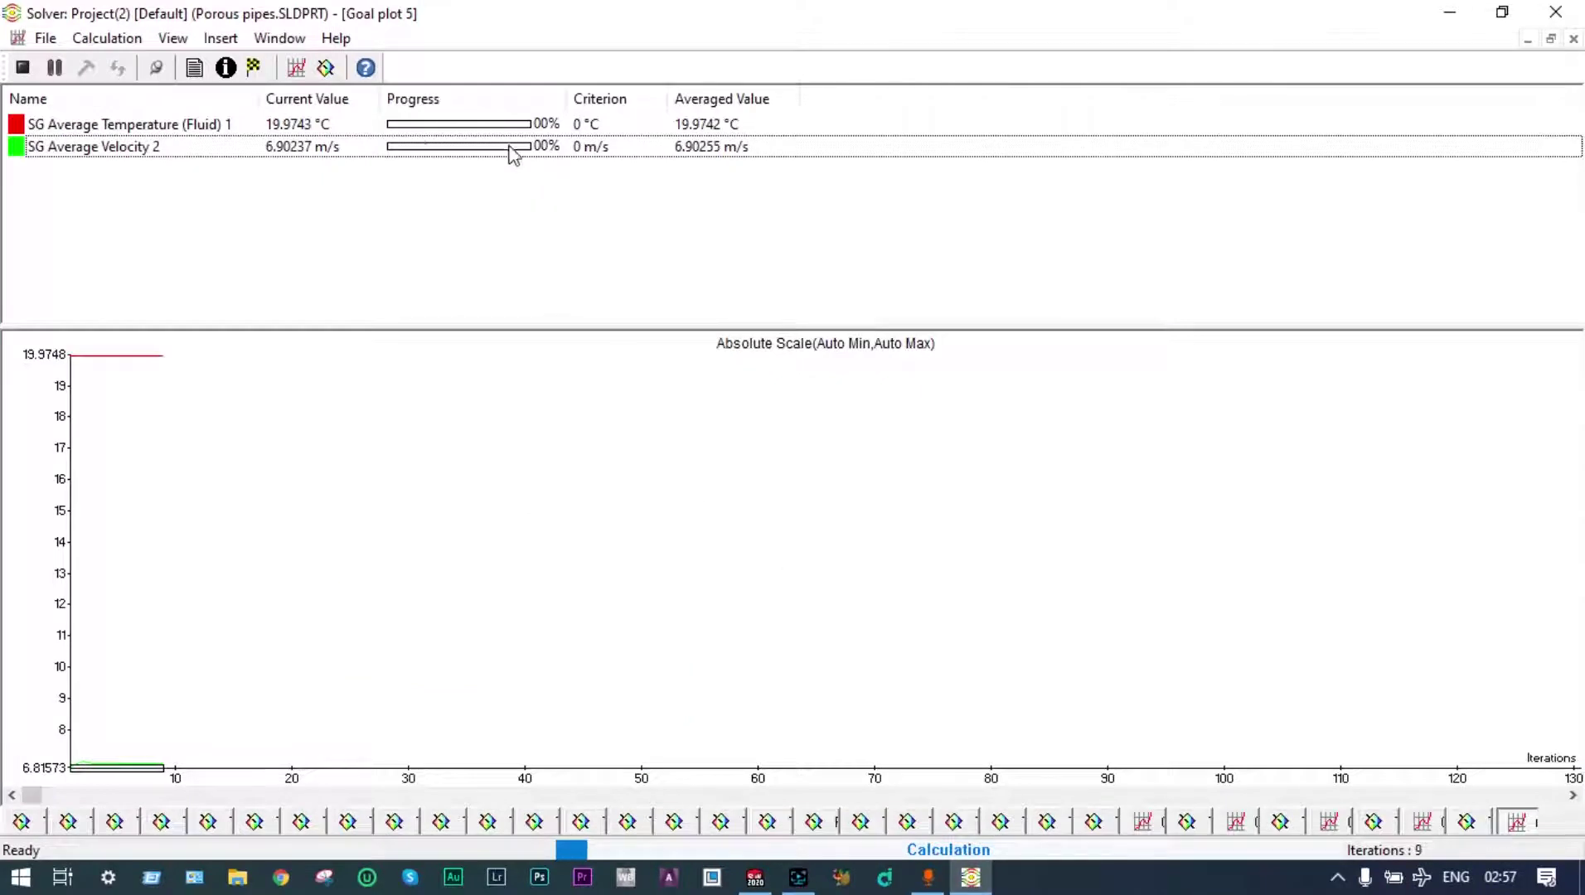
pyautogui.click(328, 68)
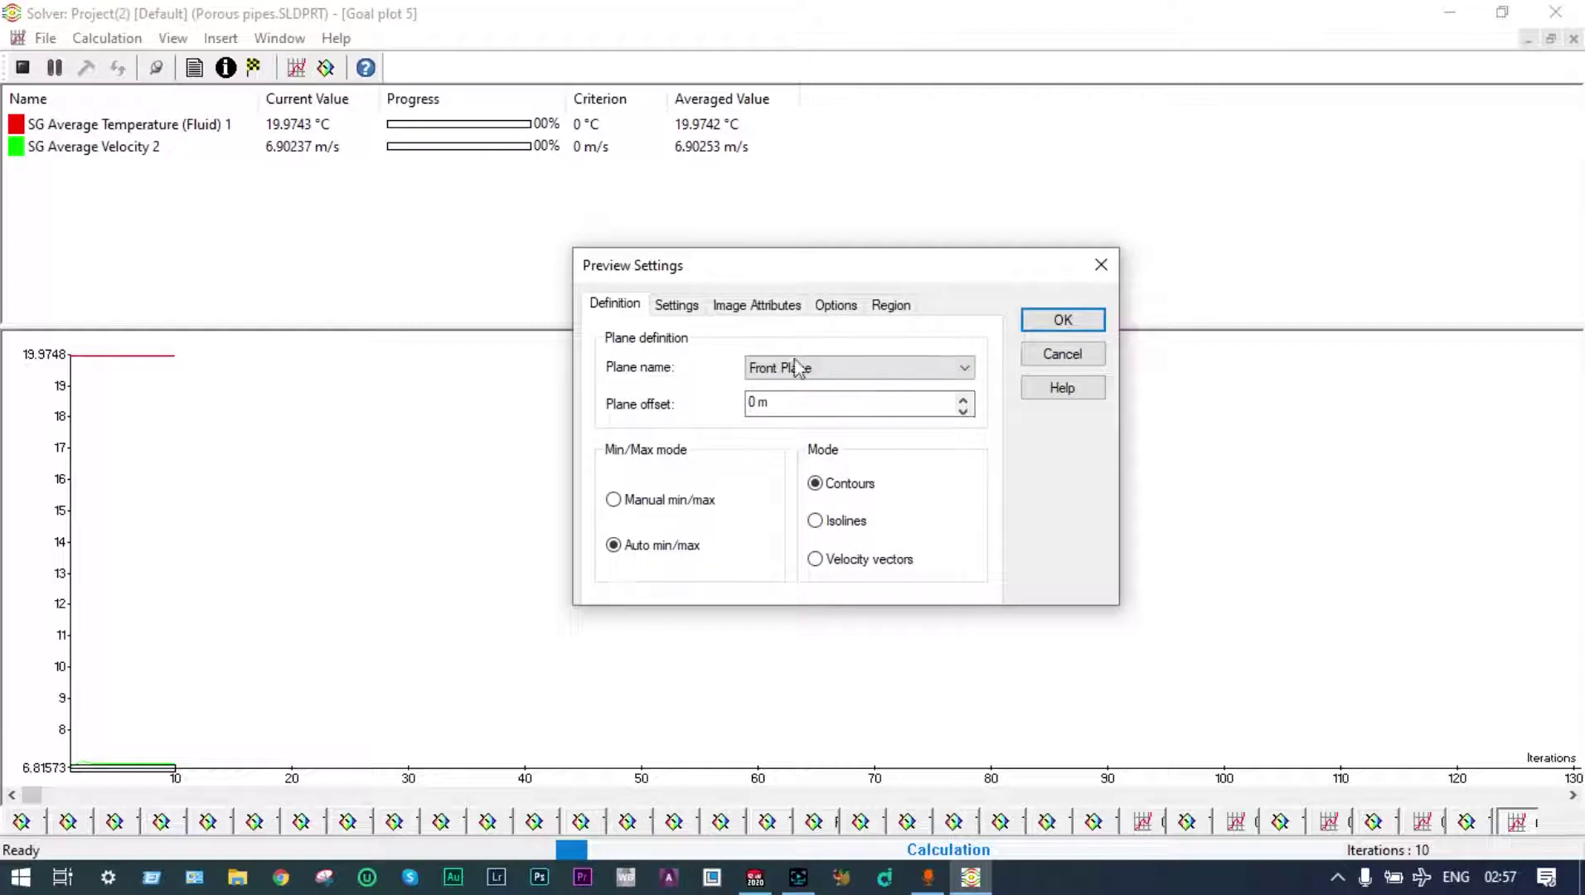
pyautogui.click(678, 306)
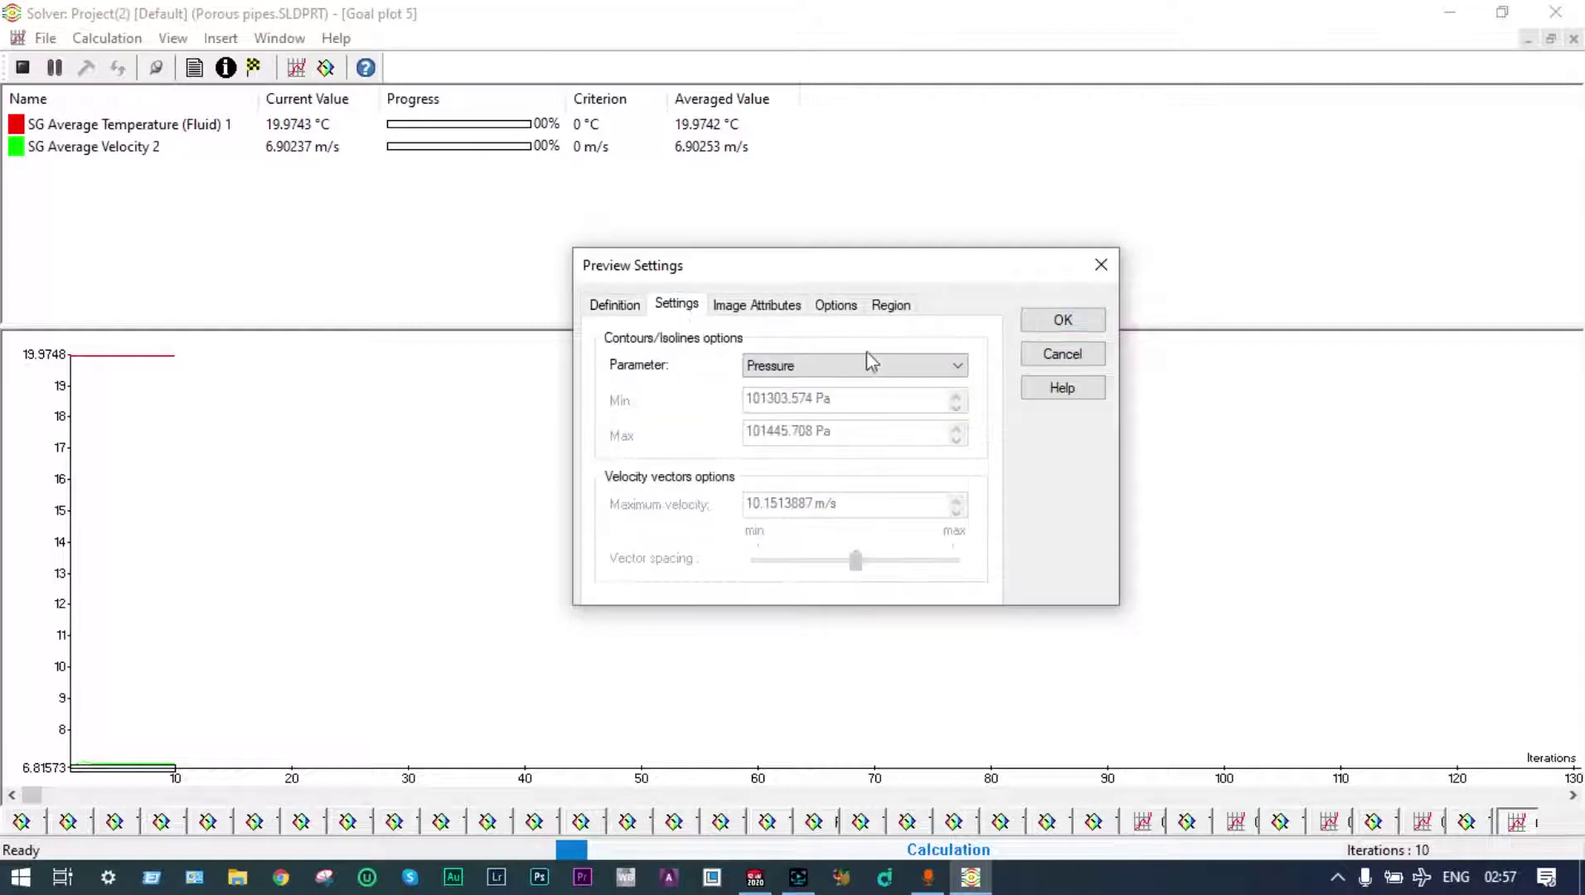
pyautogui.click(953, 367)
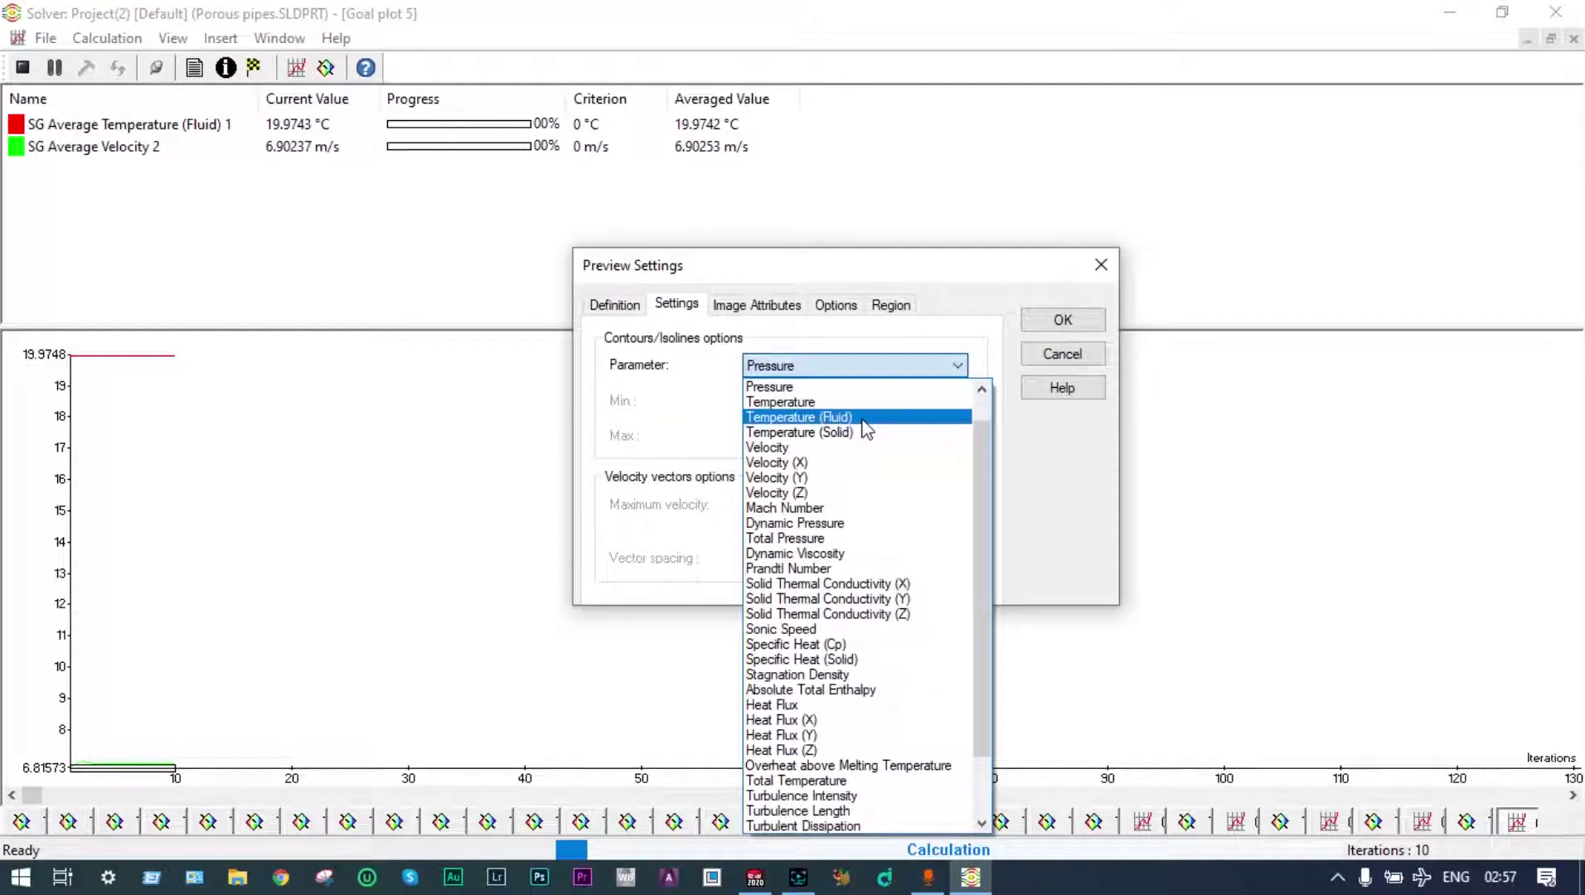
pyautogui.click(871, 417)
pyautogui.click(1049, 321)
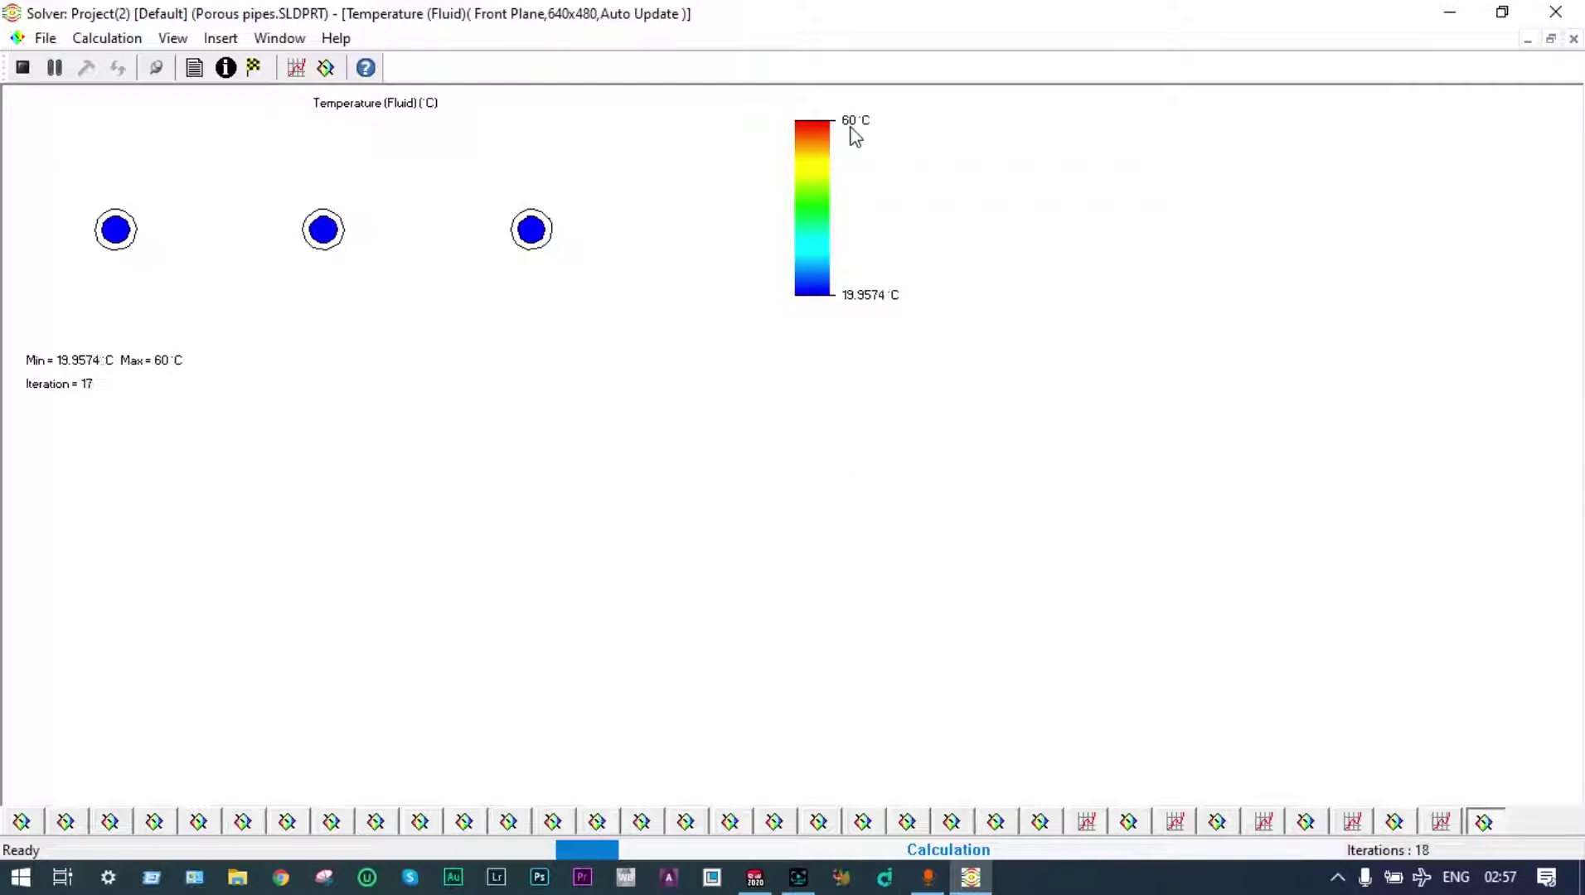
# Insert a goal plot in the solver that includes both the average temperature and average velocity goals.
pyautogui.click(296, 67)
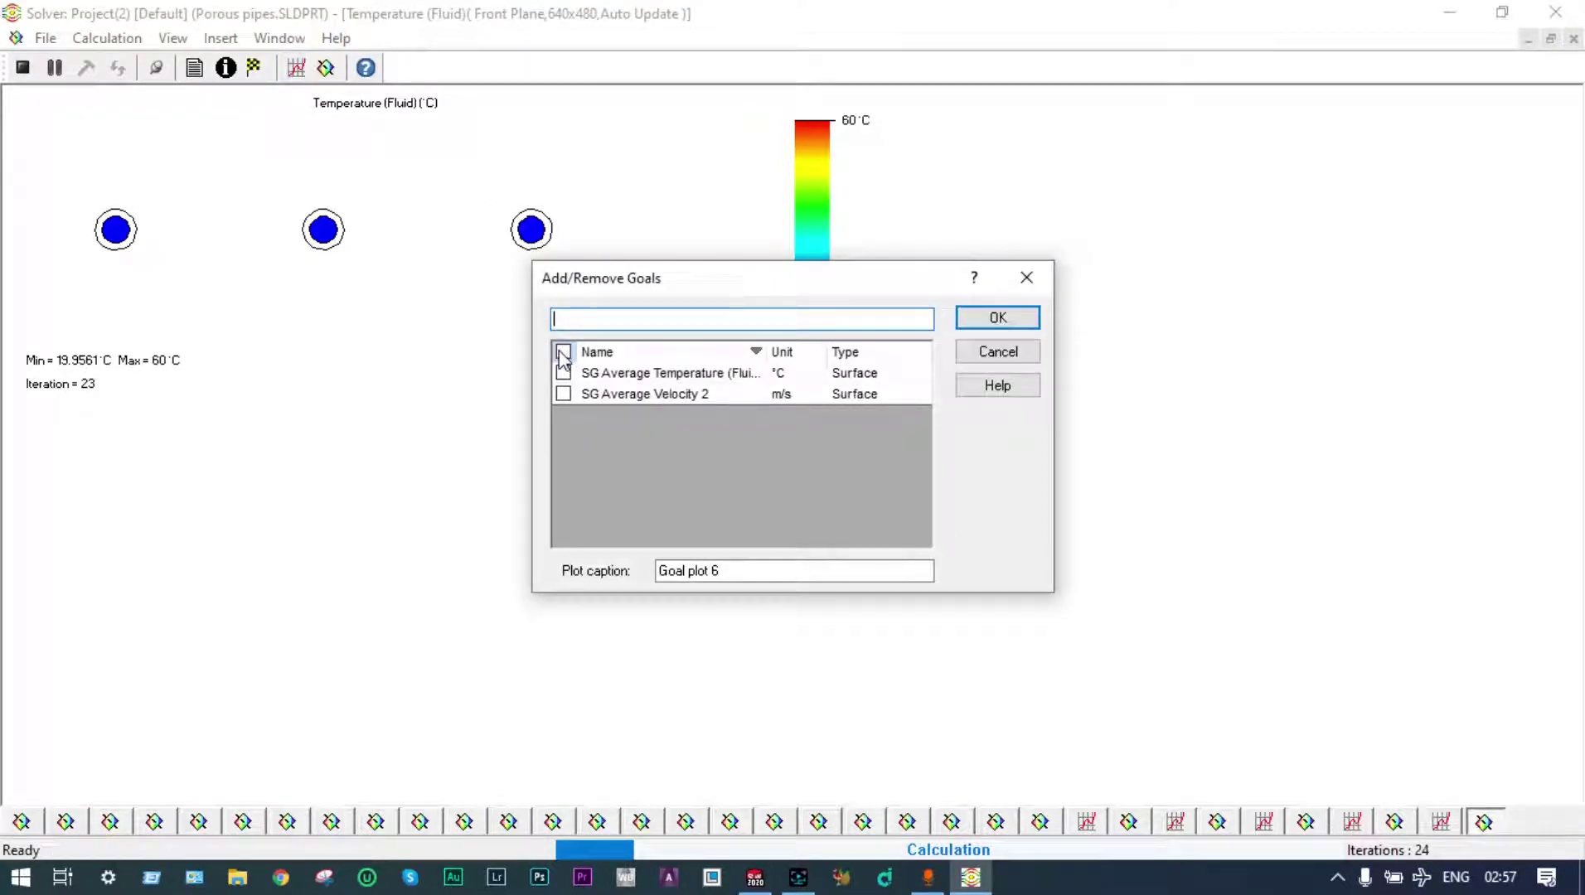
pyautogui.click(563, 355)
pyautogui.click(1003, 321)
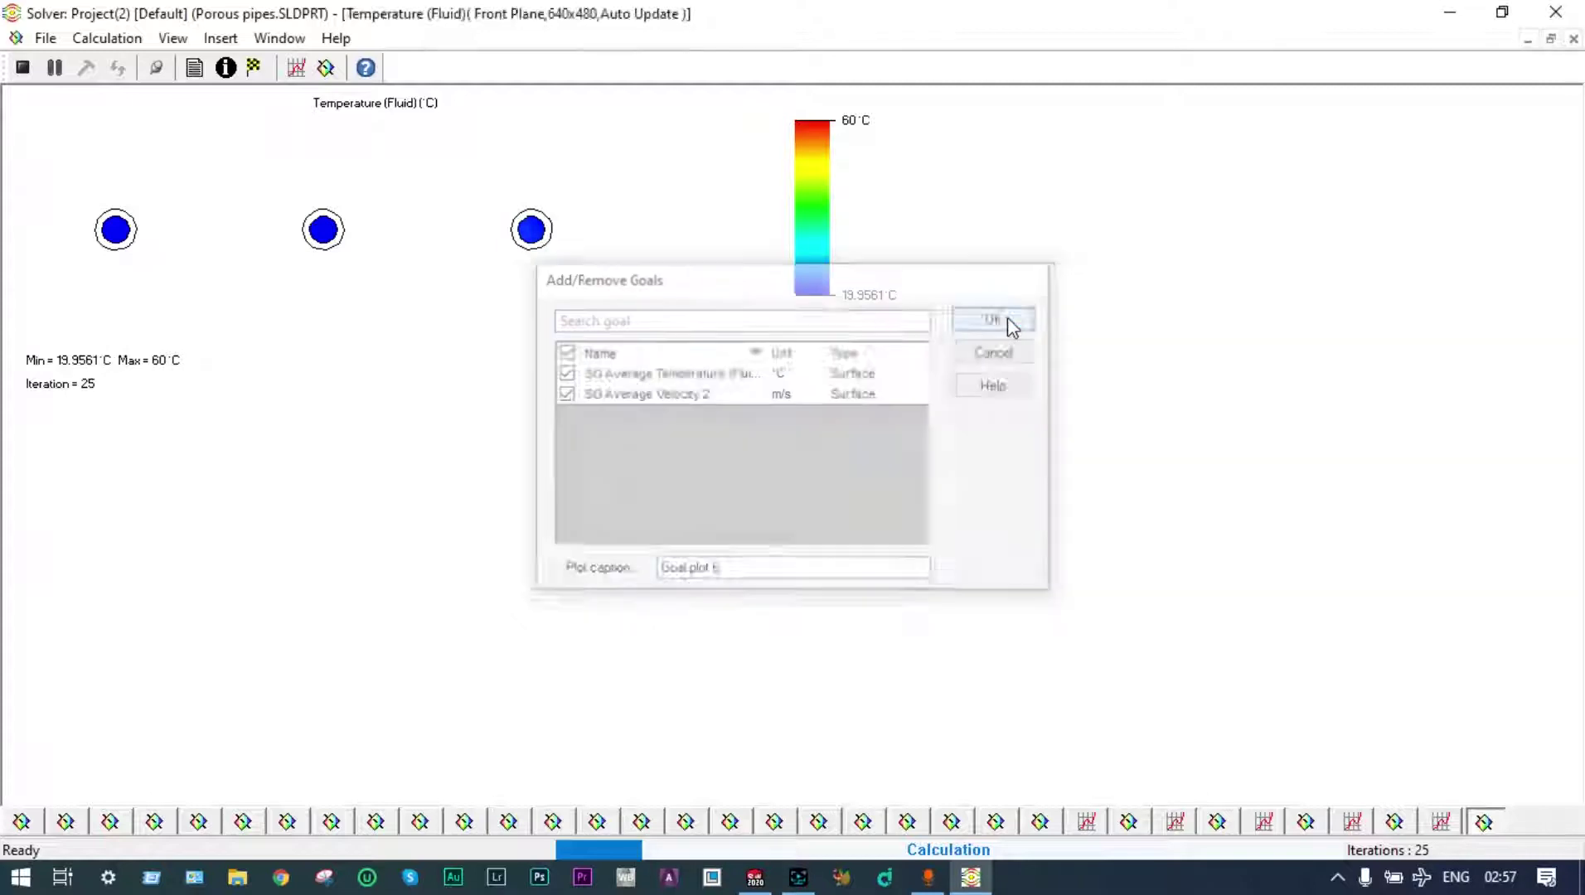
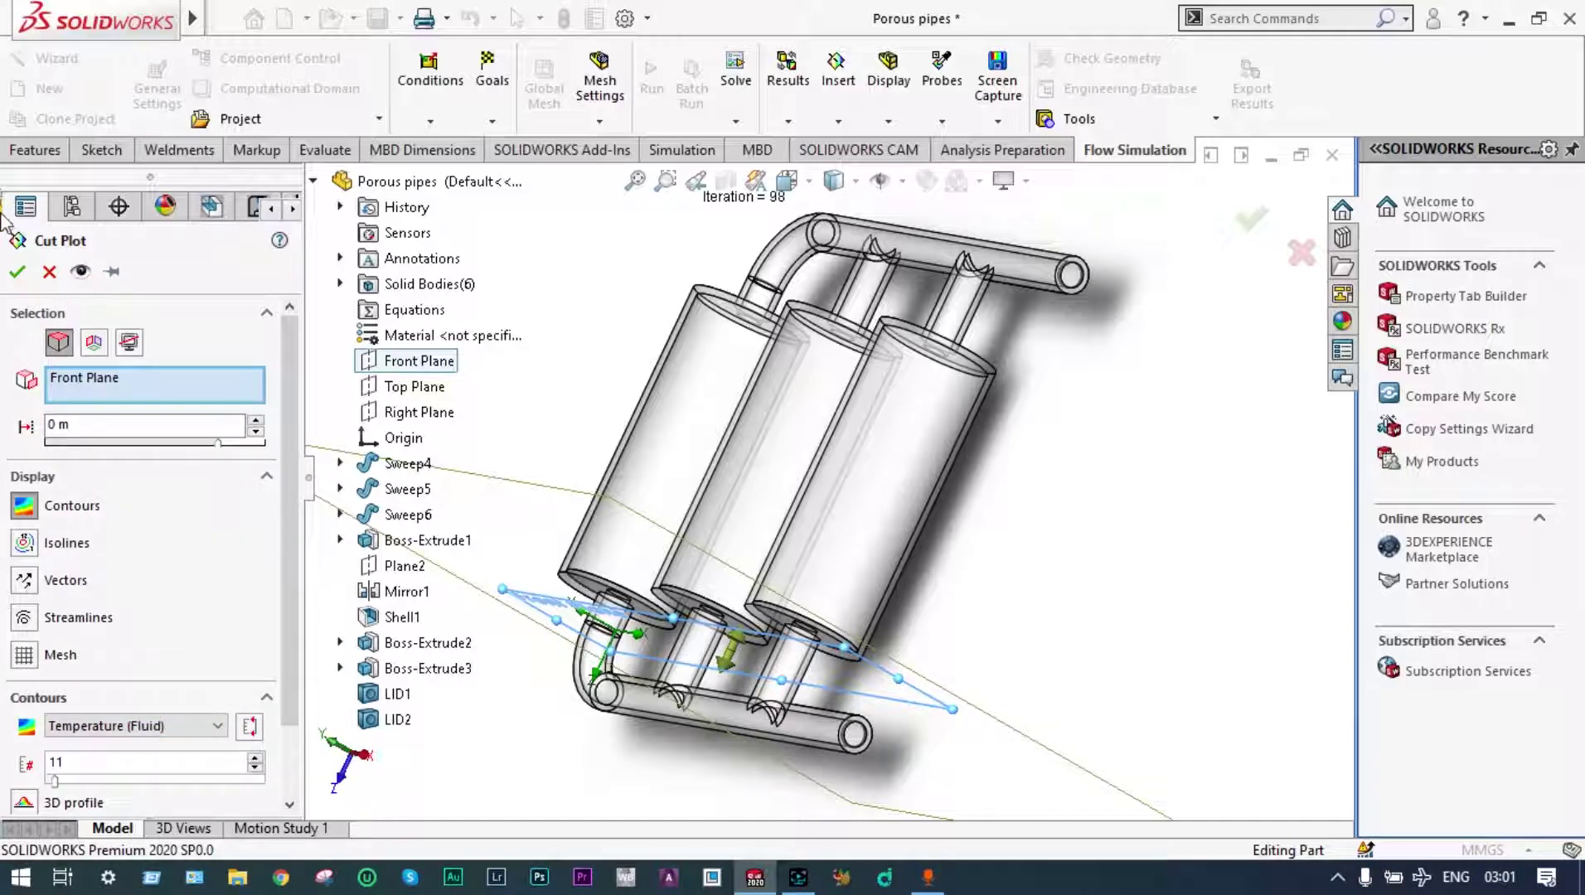
# Create a cut plot of Temperature (Fluid) contours on the Front Plane with 0 m offset and 11 levels.
pyautogui.click(17, 271)
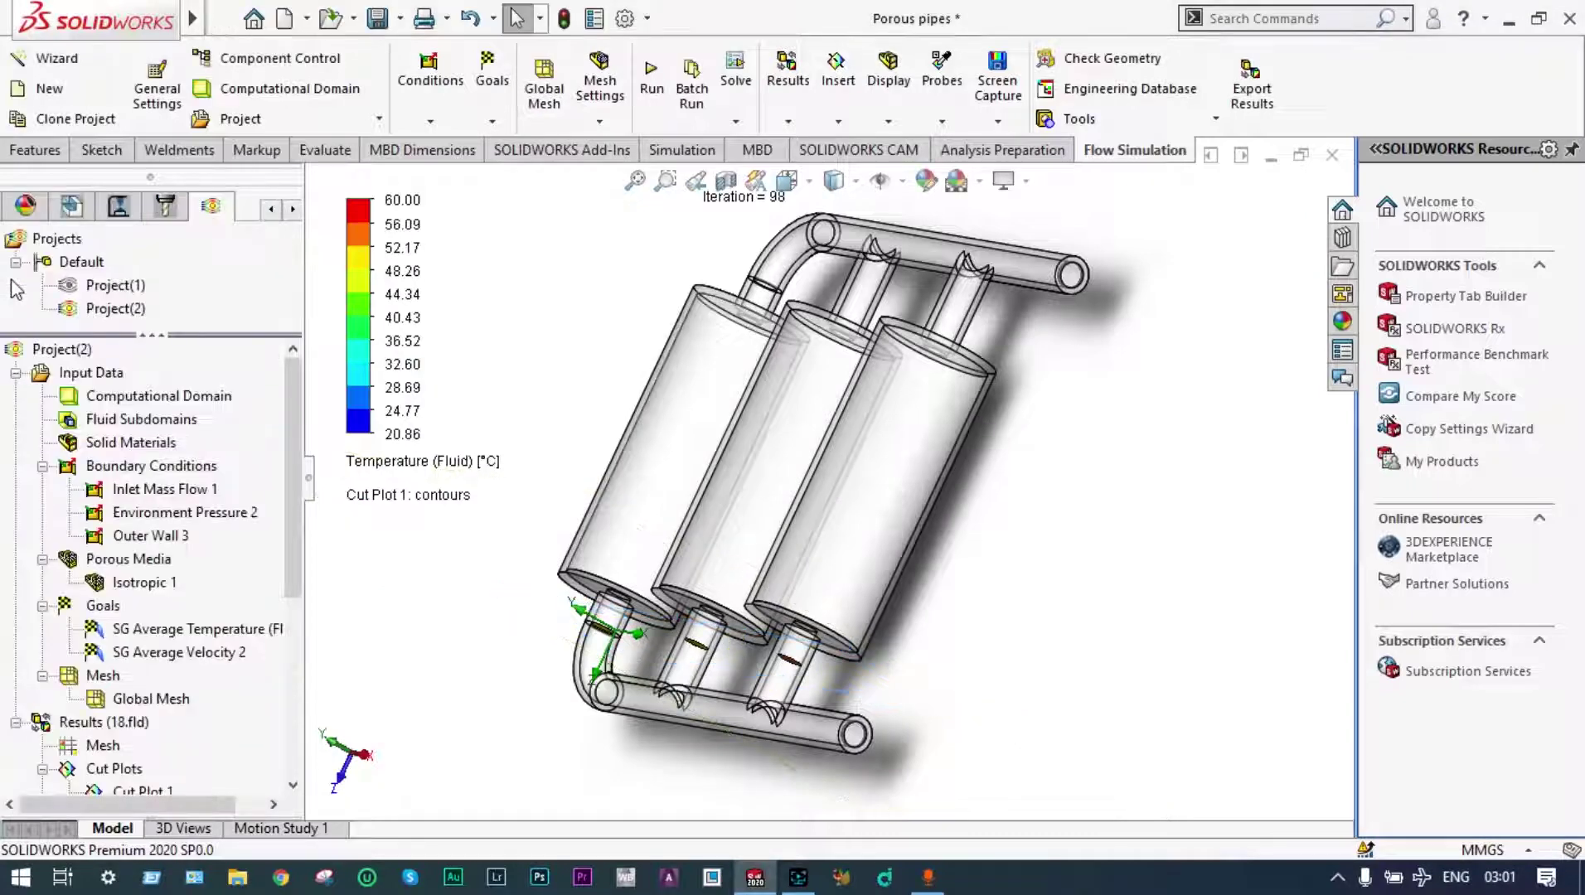
pyautogui.click(223, 18)
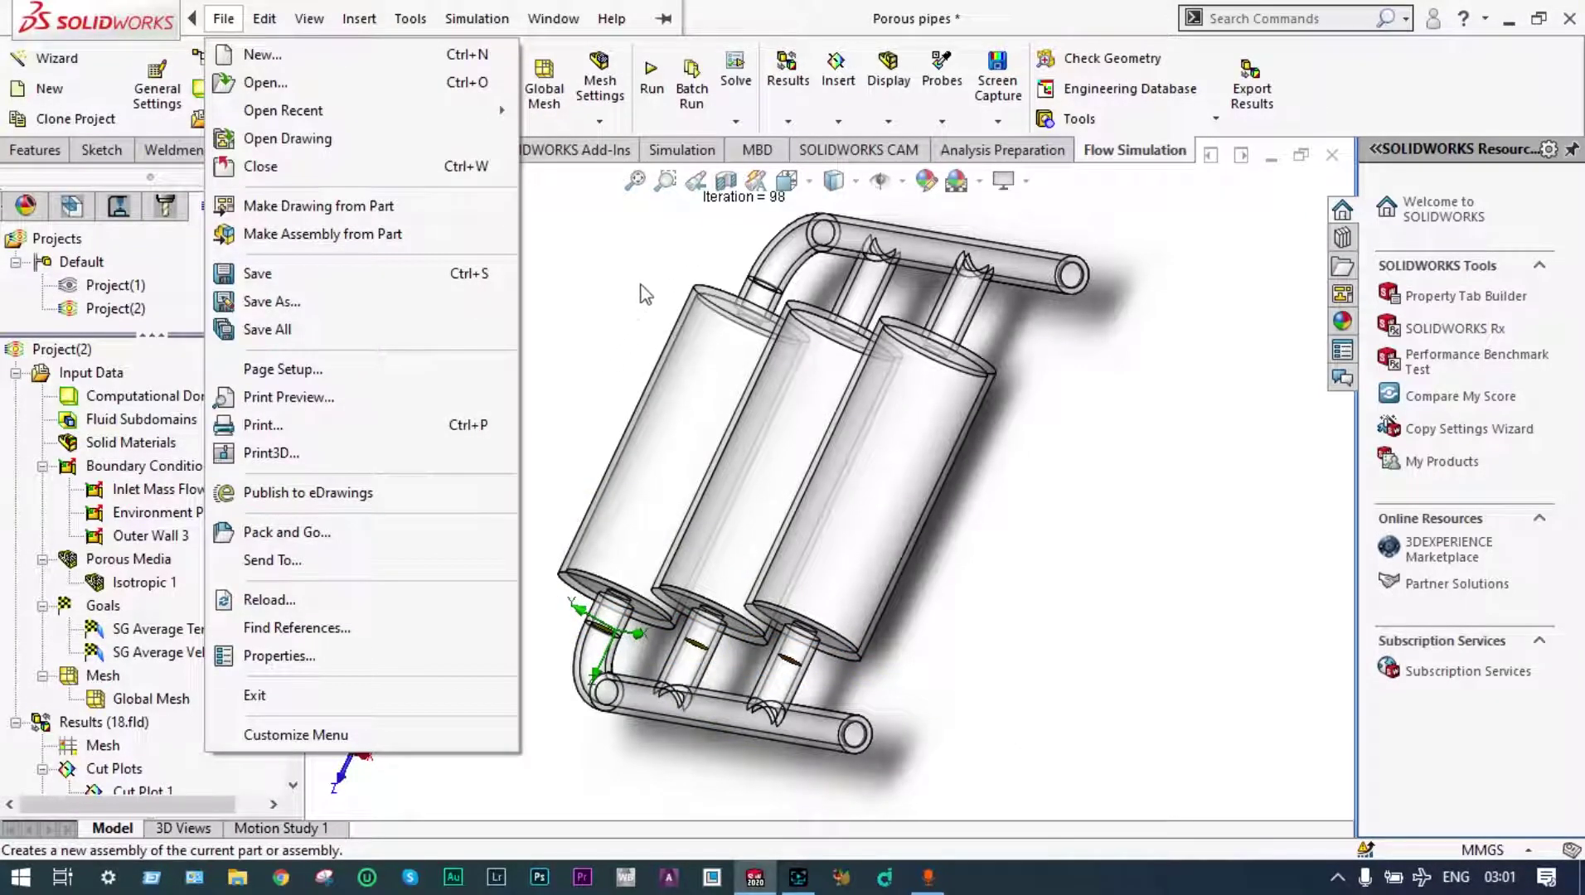
pyautogui.click(1132, 516)
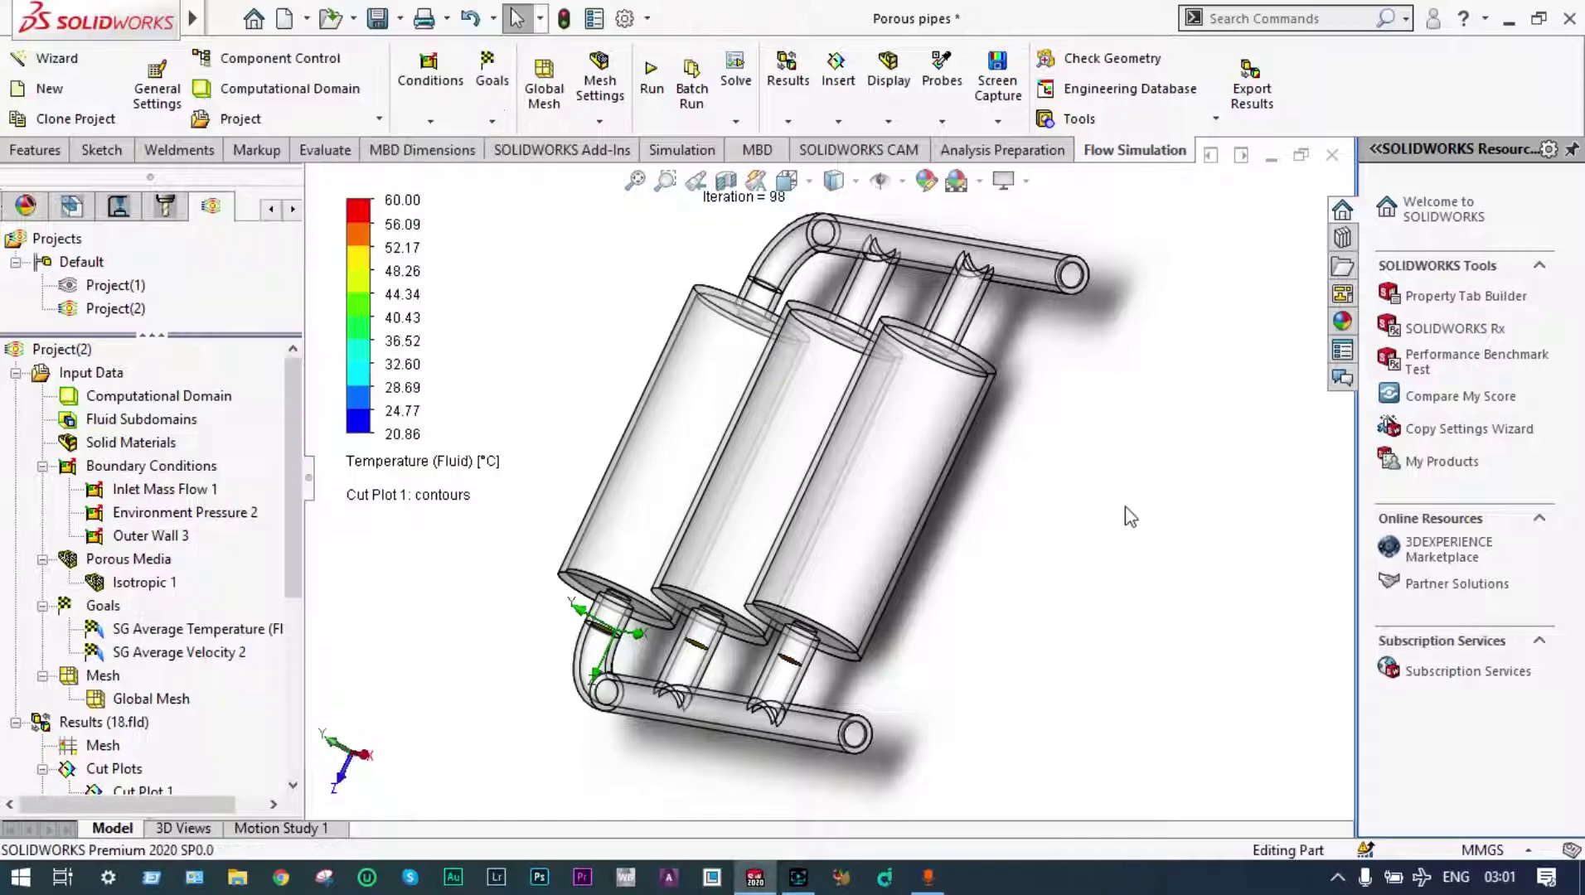
# Play the animation of the Temperature (Fluid) cut plot moving through the pipes and cylinders.
pyautogui.moveTo(1092, 522); pyautogui.dragTo(1152, 429, button='middle')
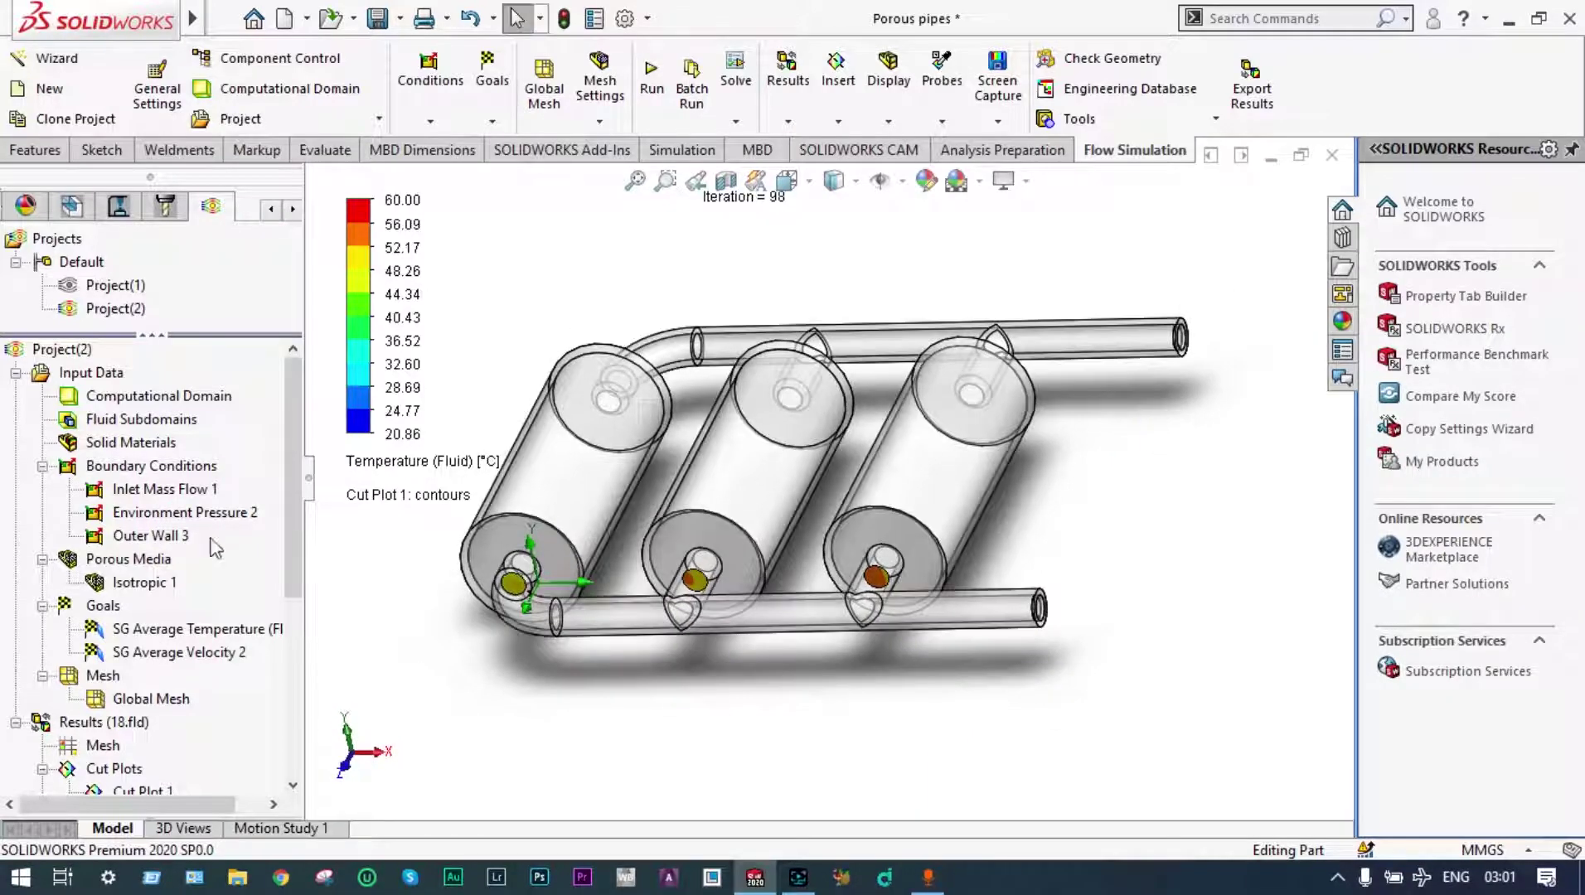
pyautogui.moveTo(290, 509); pyautogui.dragTo(292, 652)
pyautogui.rightClick(148, 512)
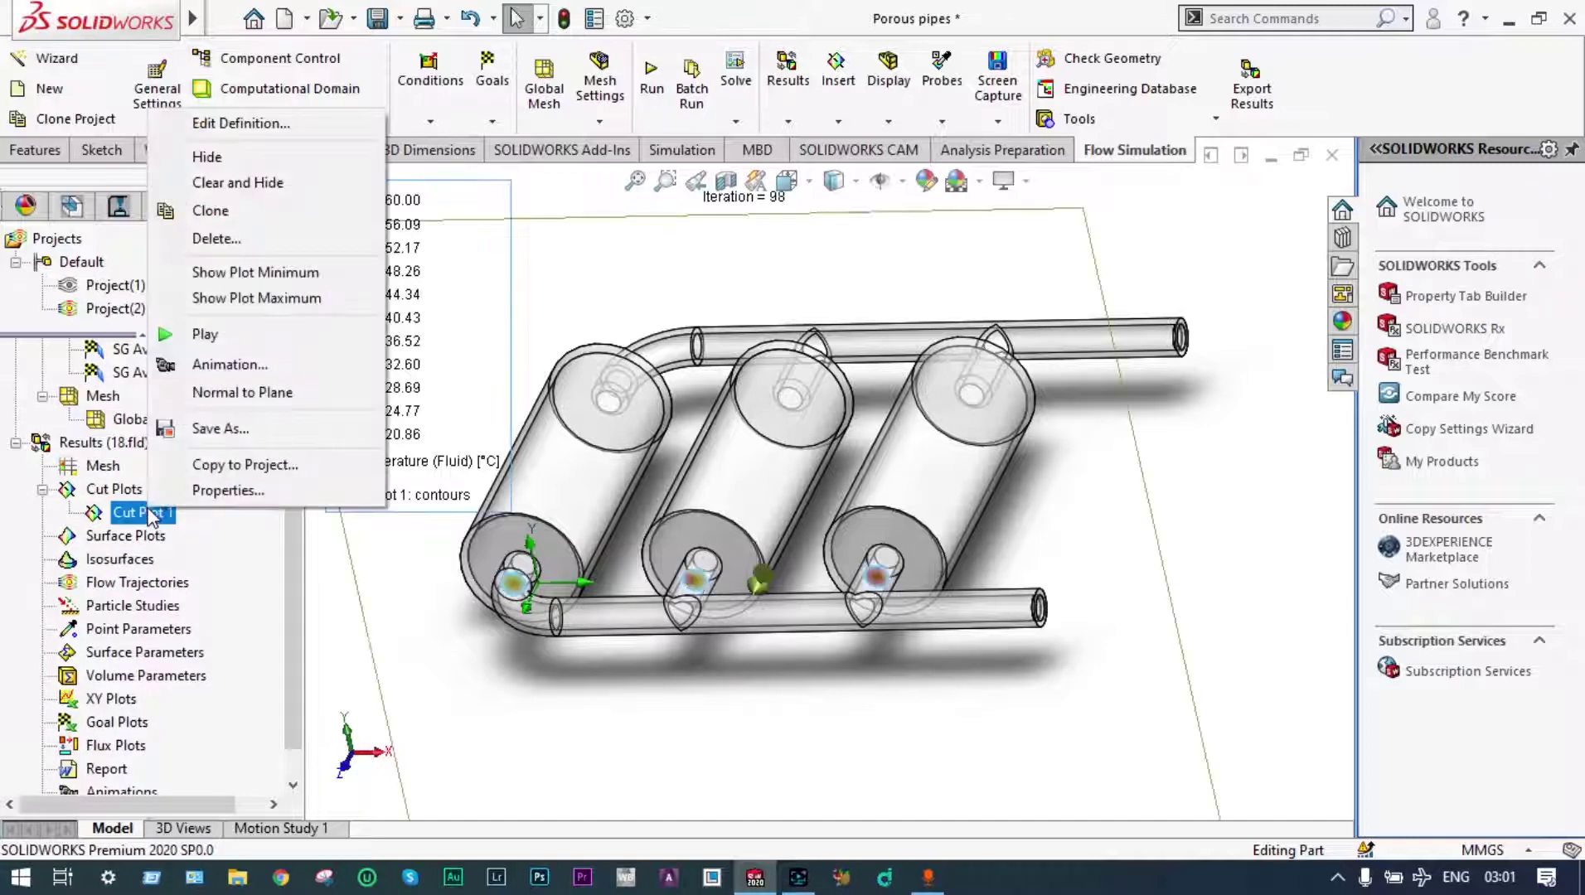
pyautogui.click(219, 332)
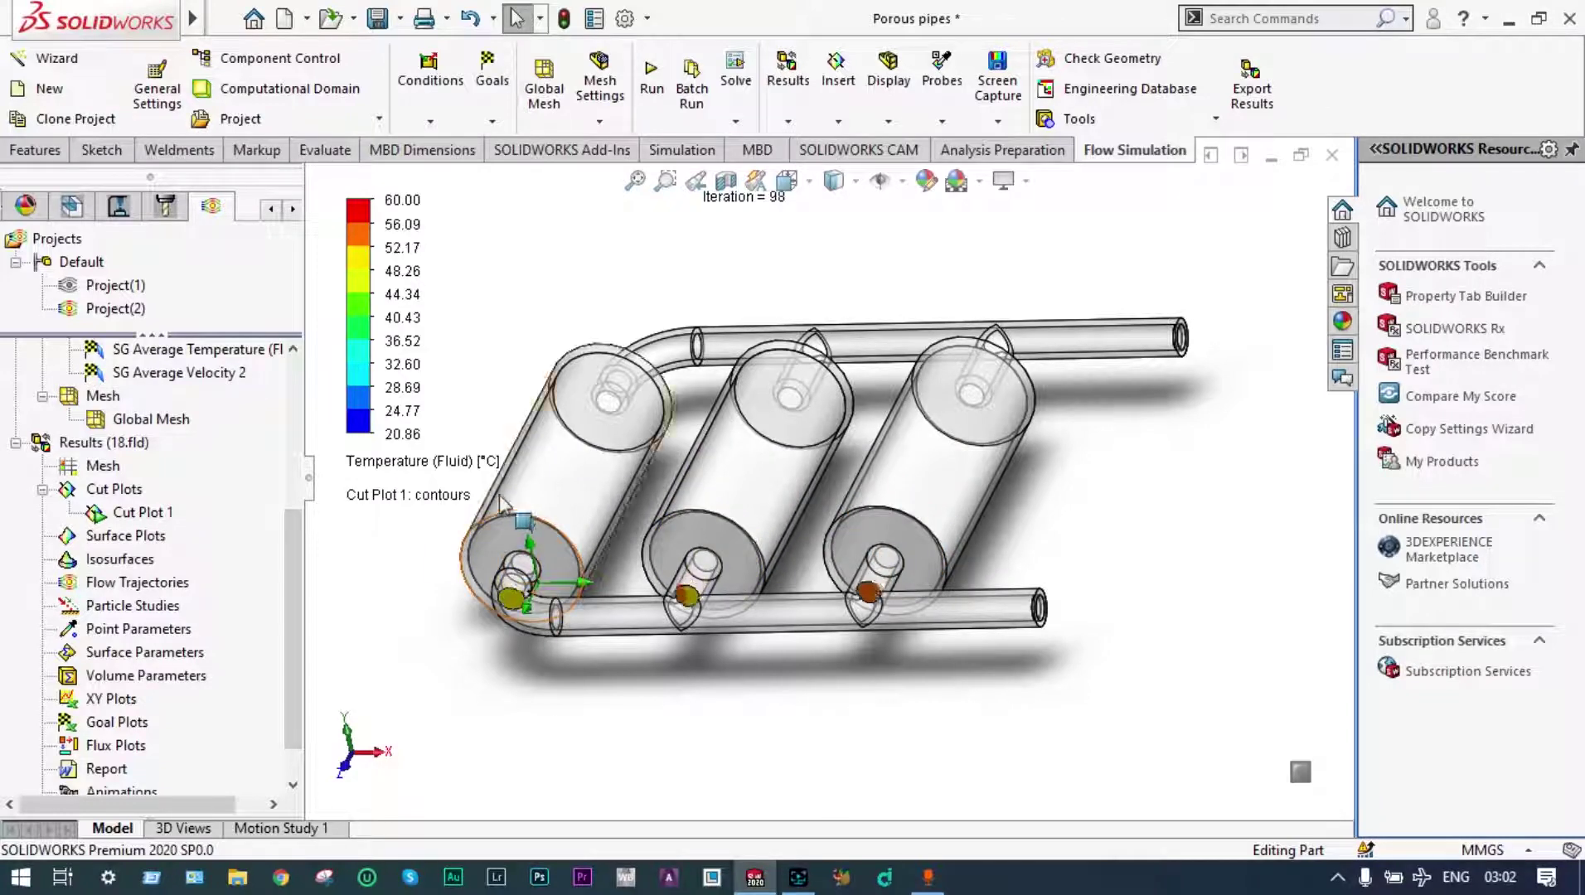
# Switch the playing cut plot's contours to Velocity, and clear and hide the cut plot.
pyautogui.click(461, 475)
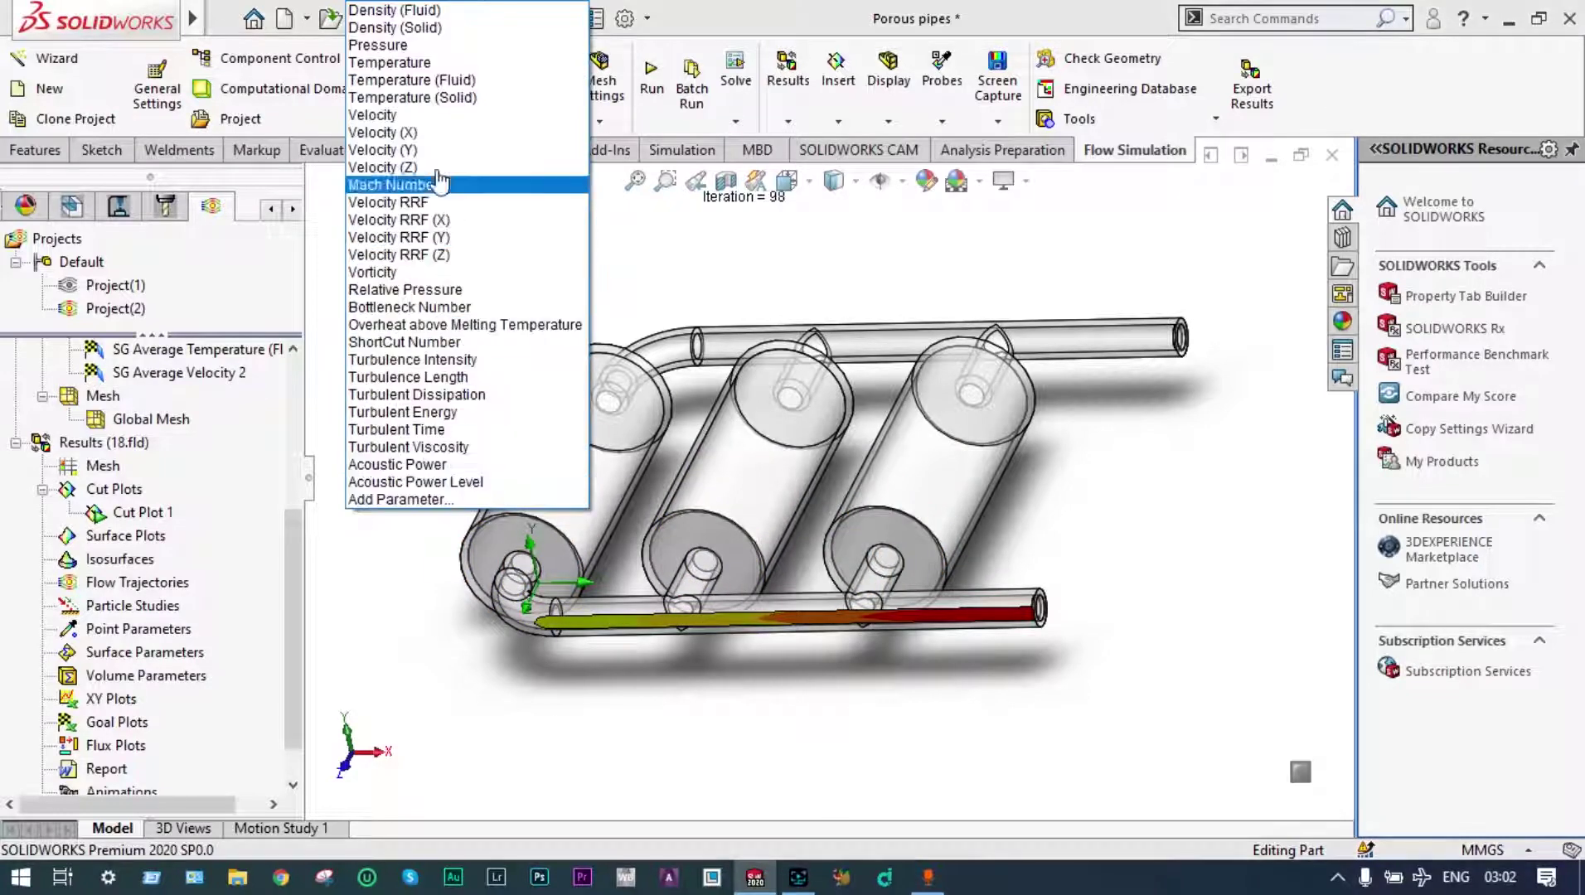
pyautogui.click(430, 117)
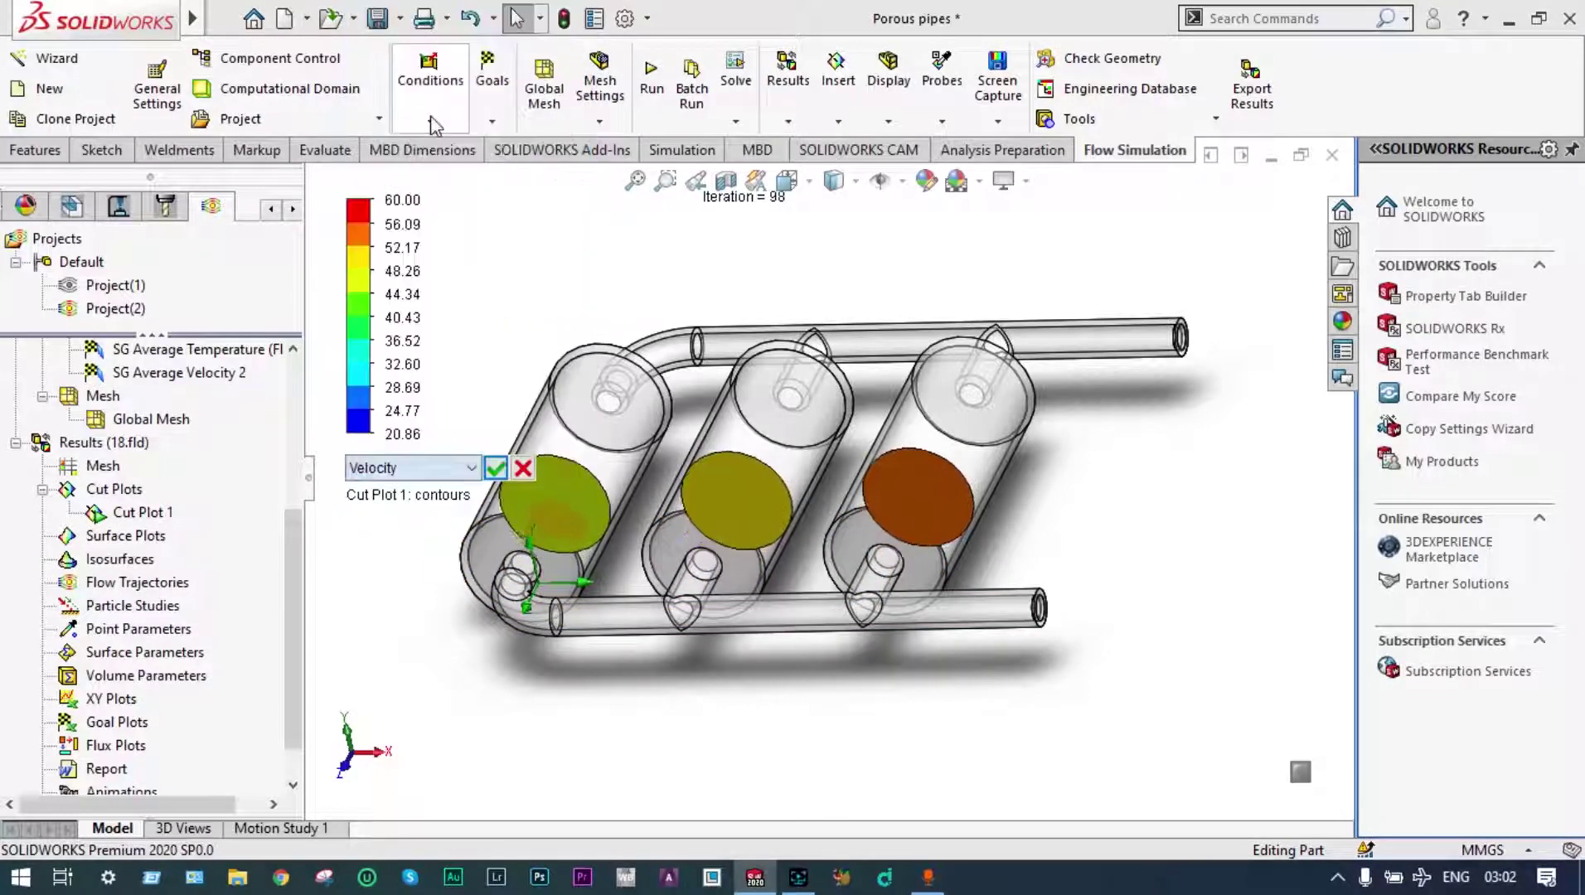
pyautogui.click(495, 469)
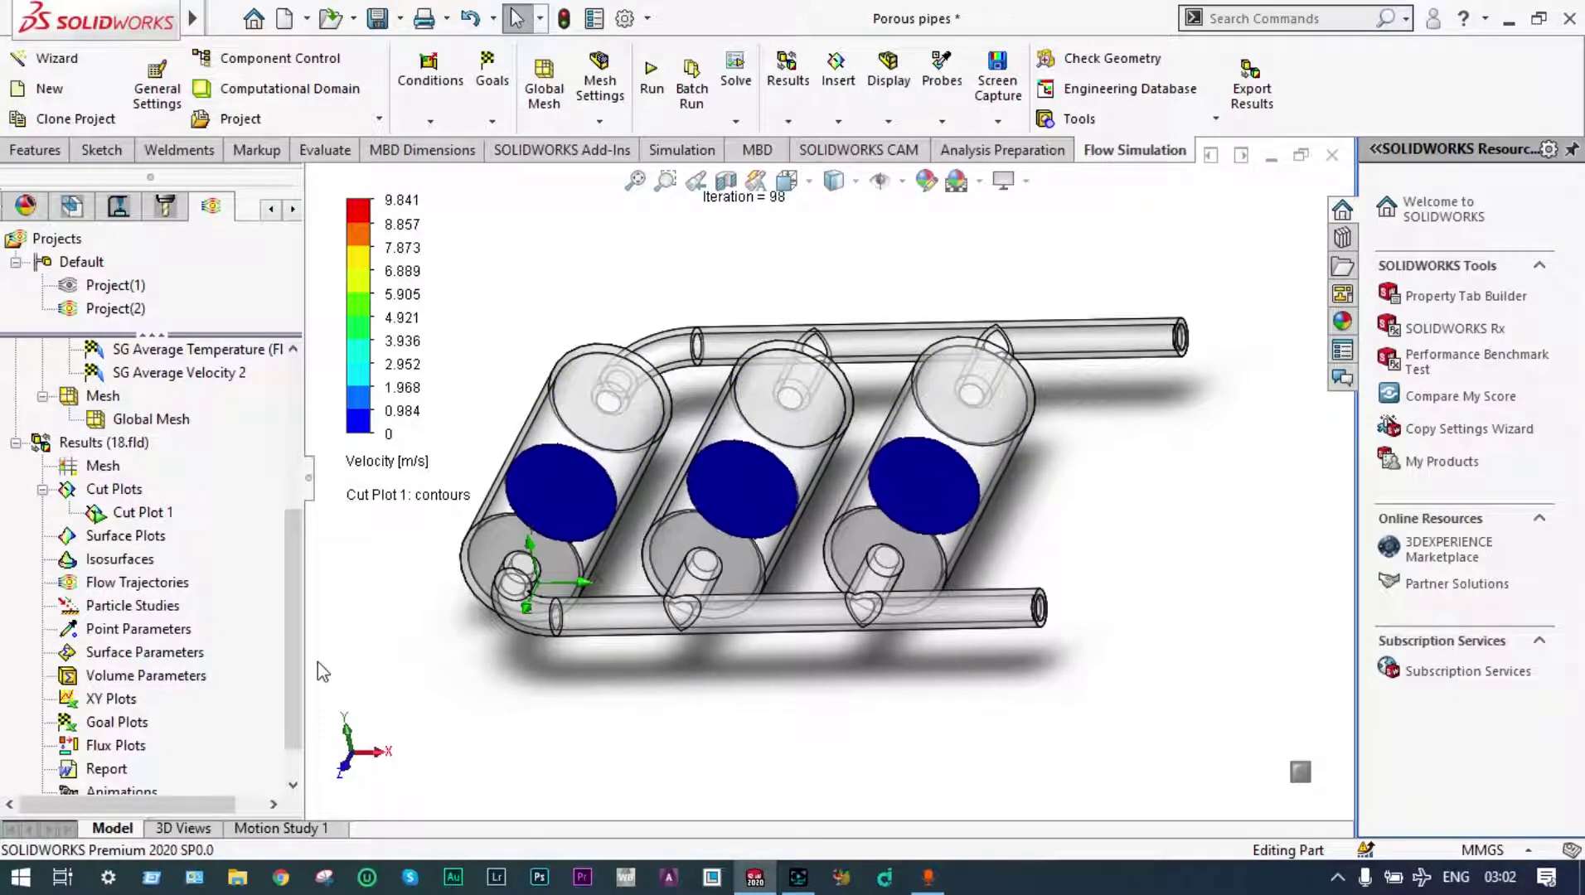
pyautogui.rightClick(154, 514)
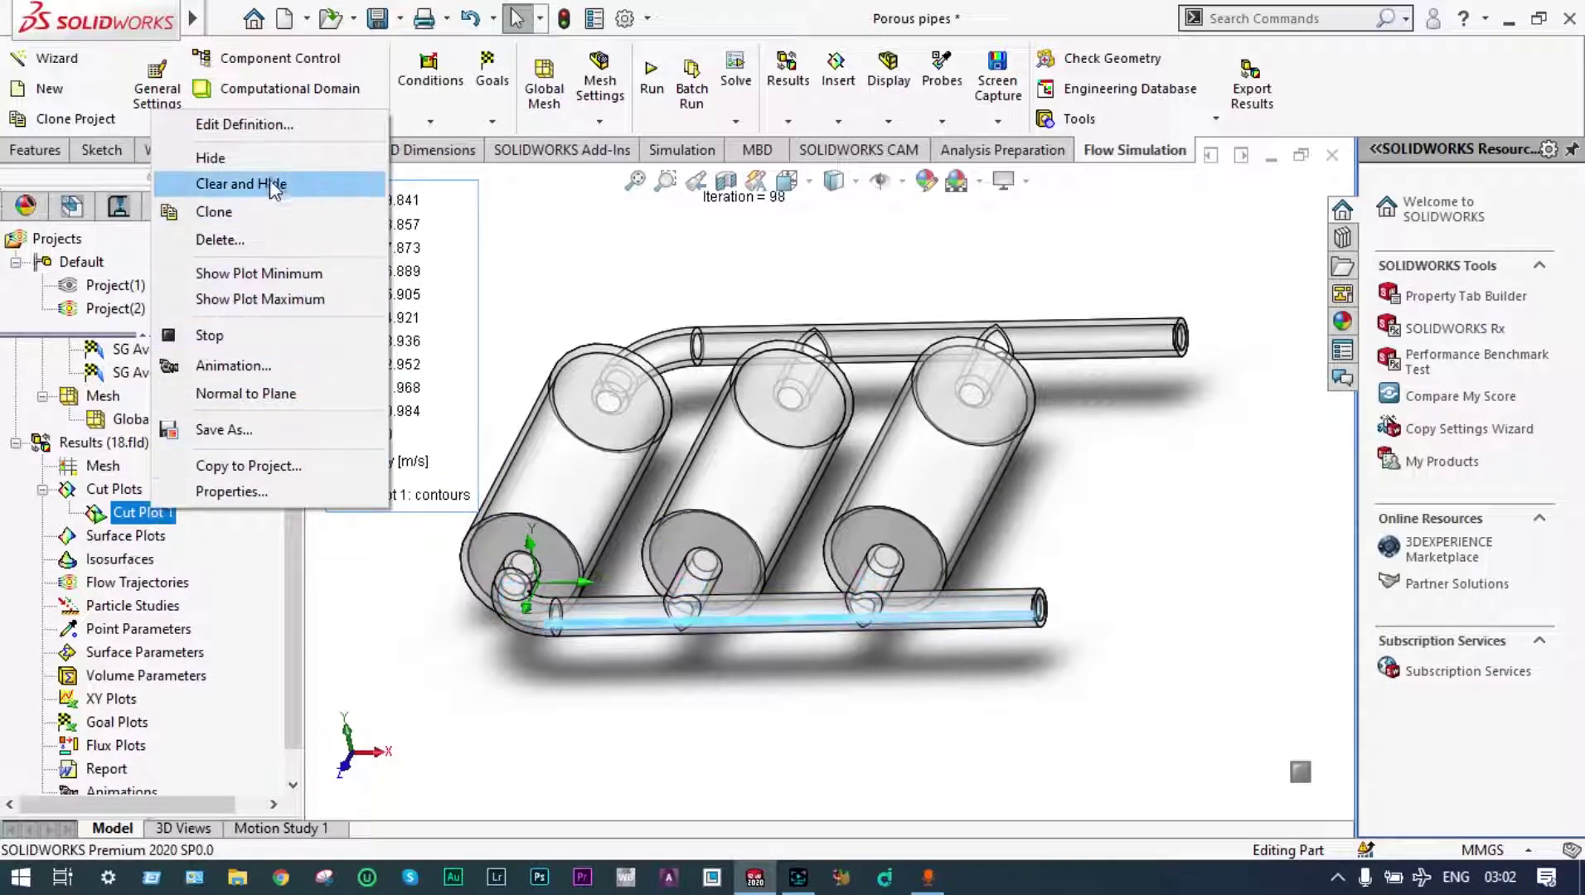
pyautogui.click(270, 185)
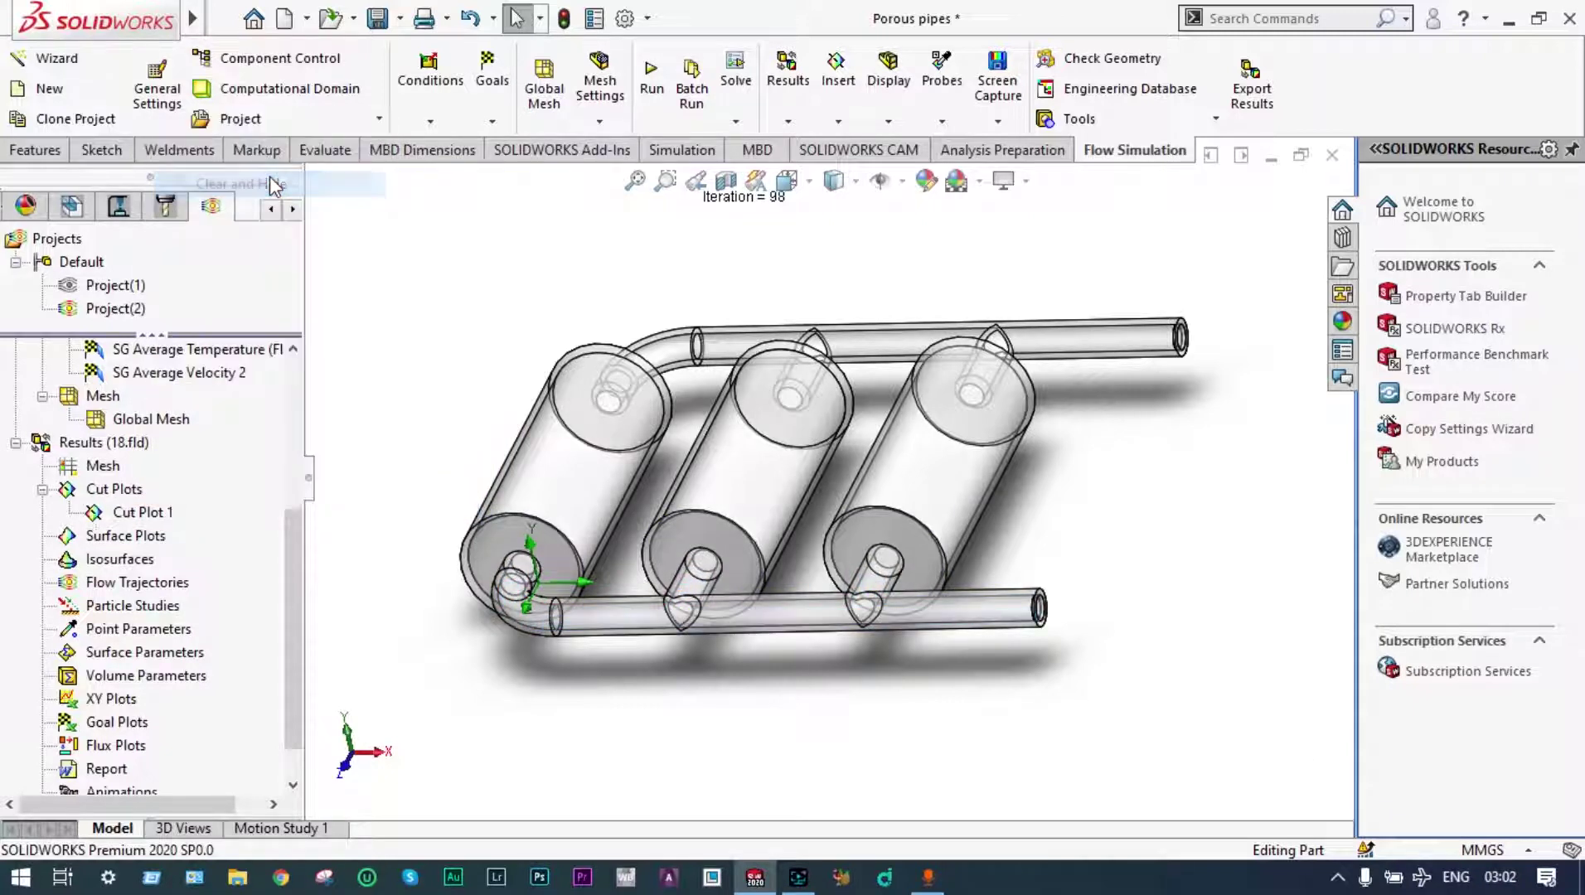
# Insert a surface plot of Temperature (Fluid) contours with 11 levels on all faces.
pyautogui.rightClick(153, 537)
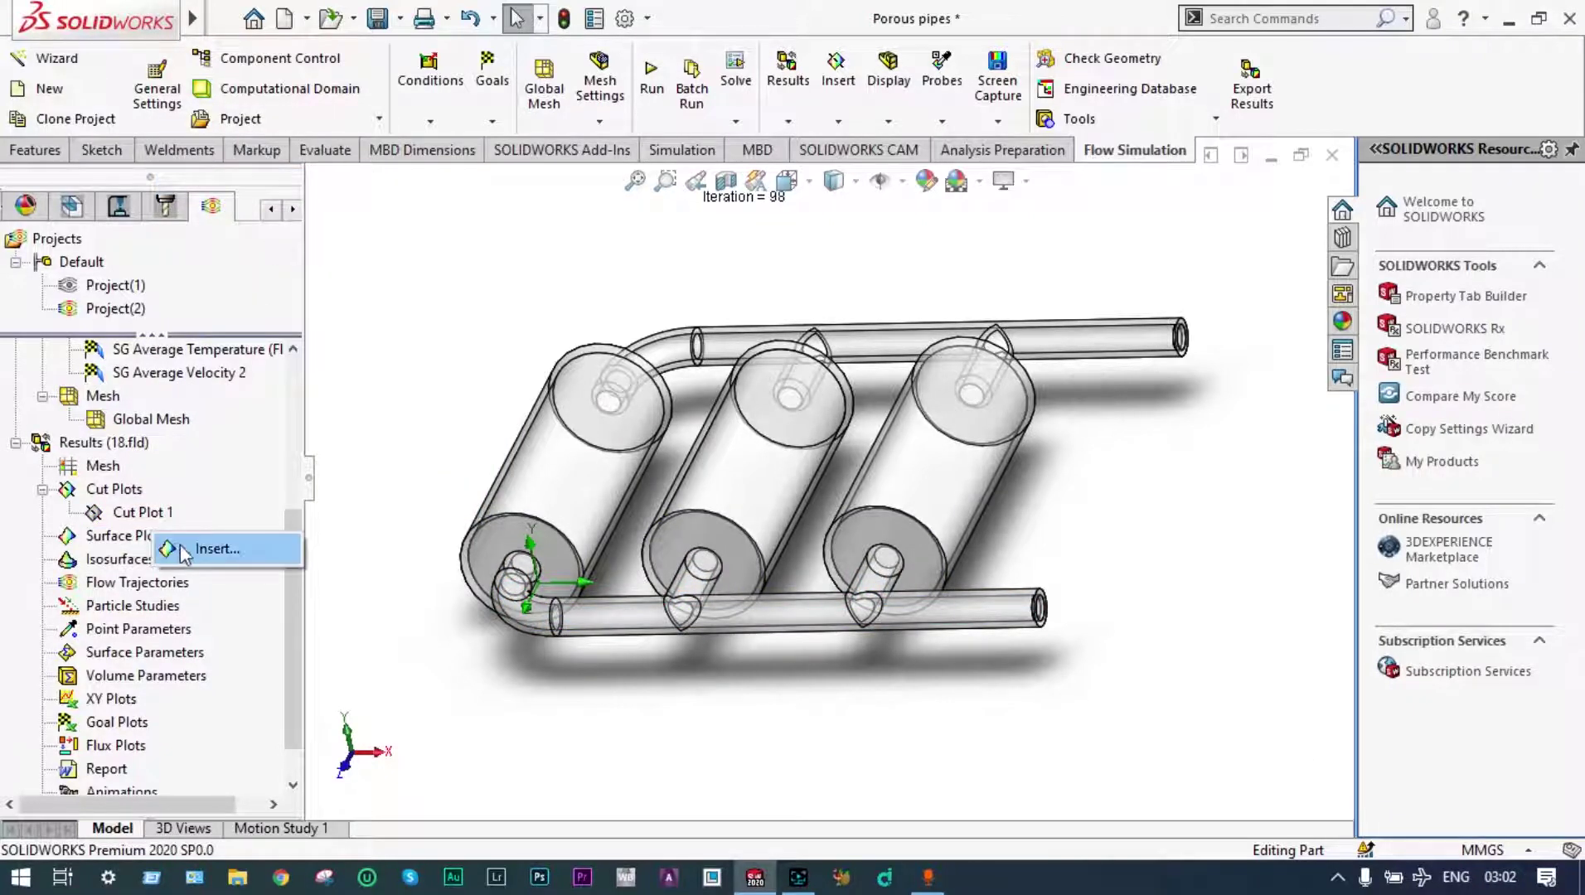
pyautogui.click(217, 549)
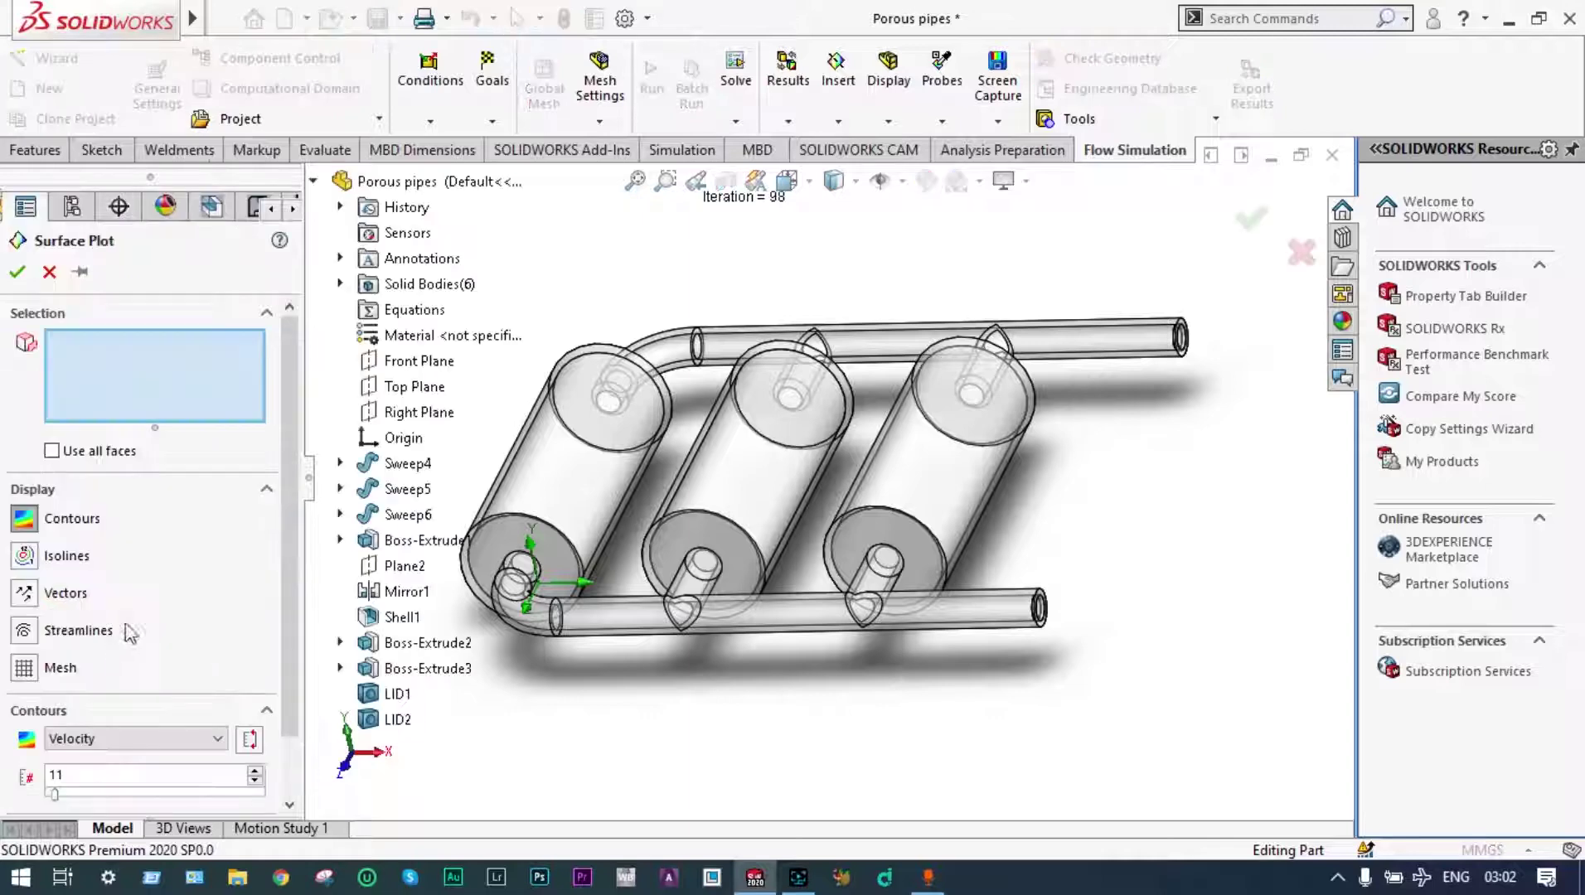
pyautogui.click(220, 739)
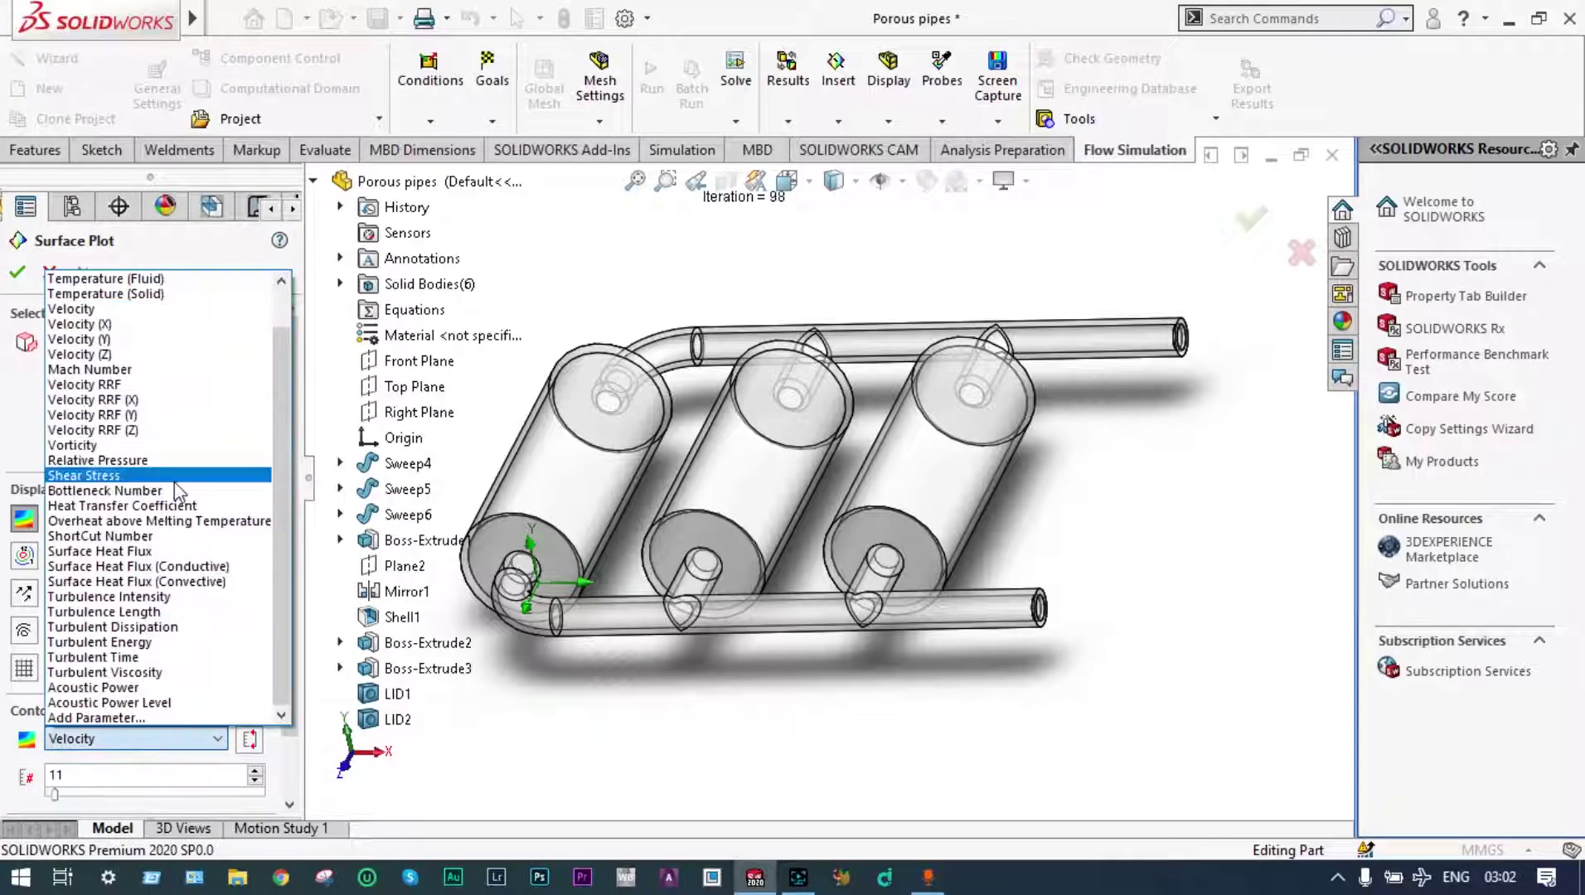
pyautogui.click(100, 279)
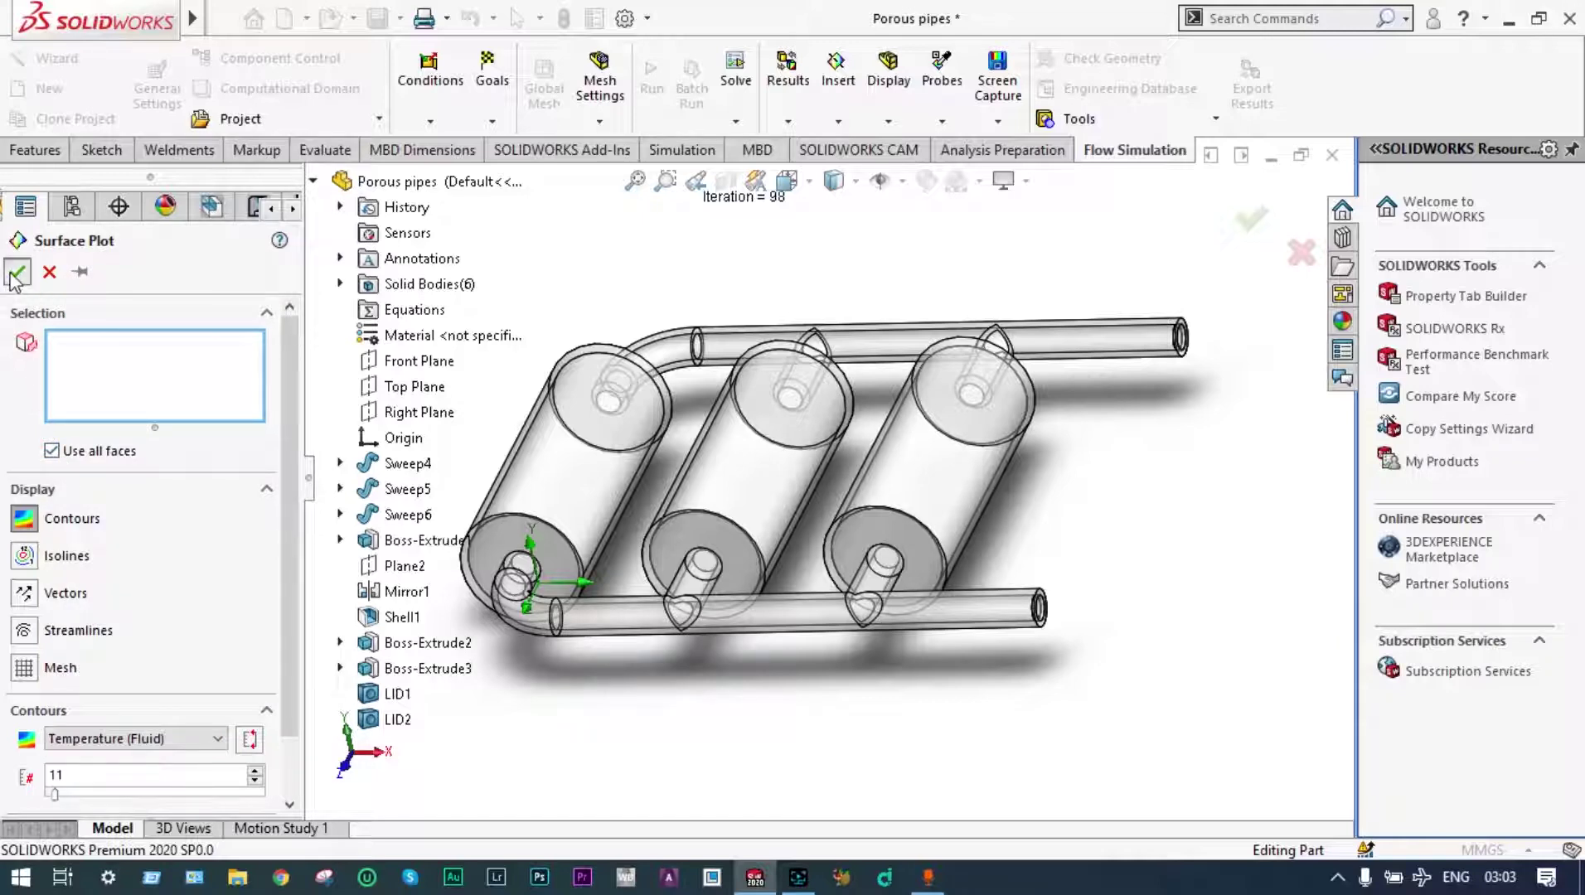
pyautogui.click(18, 272)
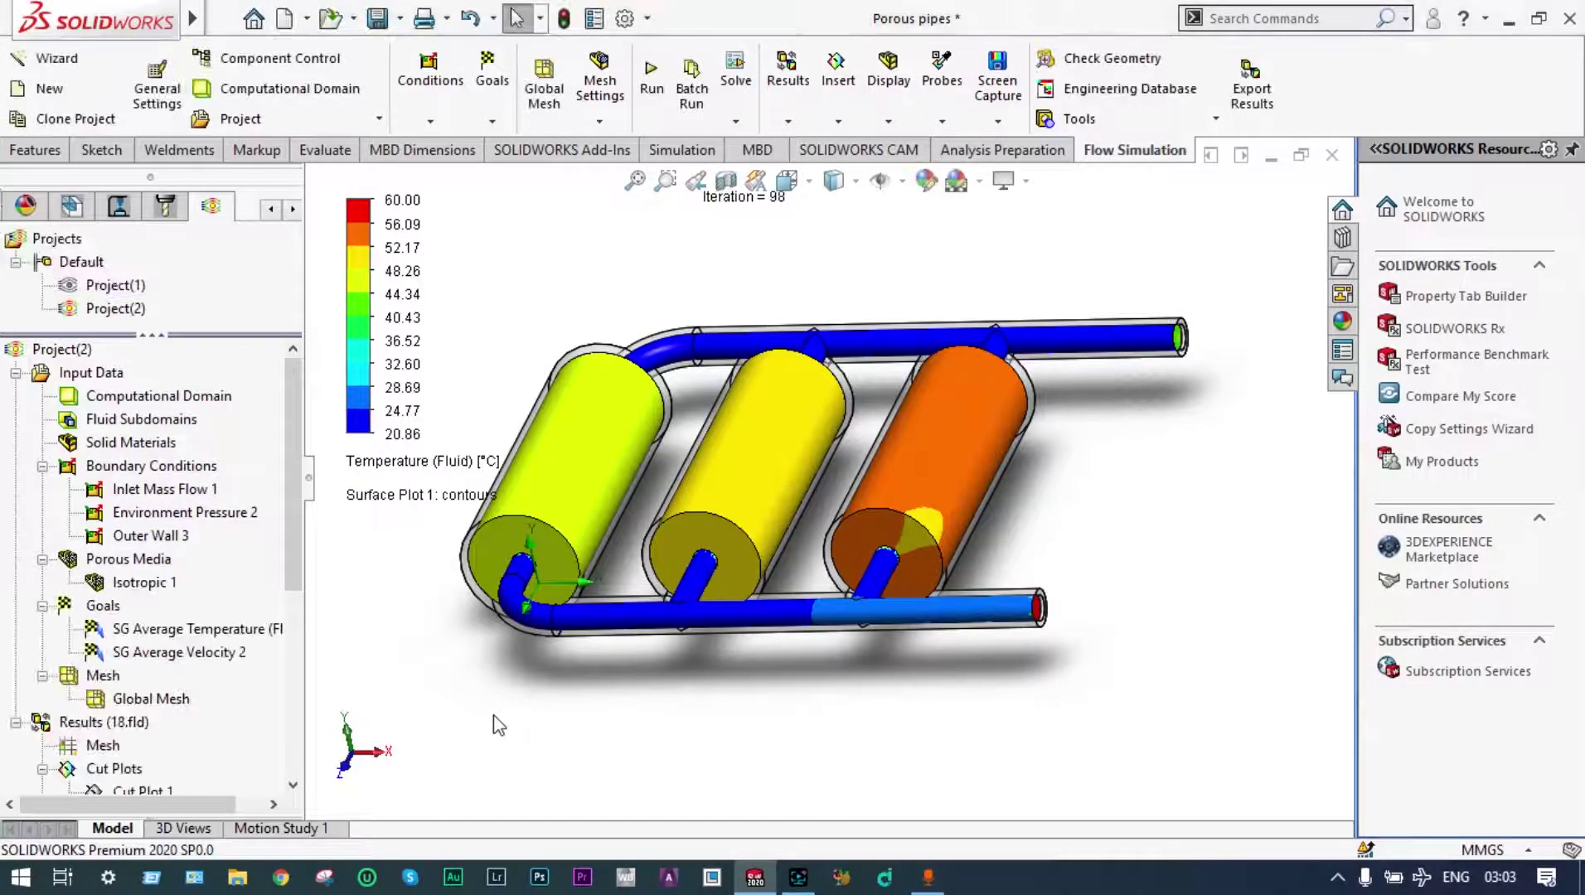
# Inspect the temperature surface plot from several sides and switch its displayed parameter to Velocity.
pyautogui.moveTo(498, 715); pyautogui.dragTo(478, 751, button='middle')
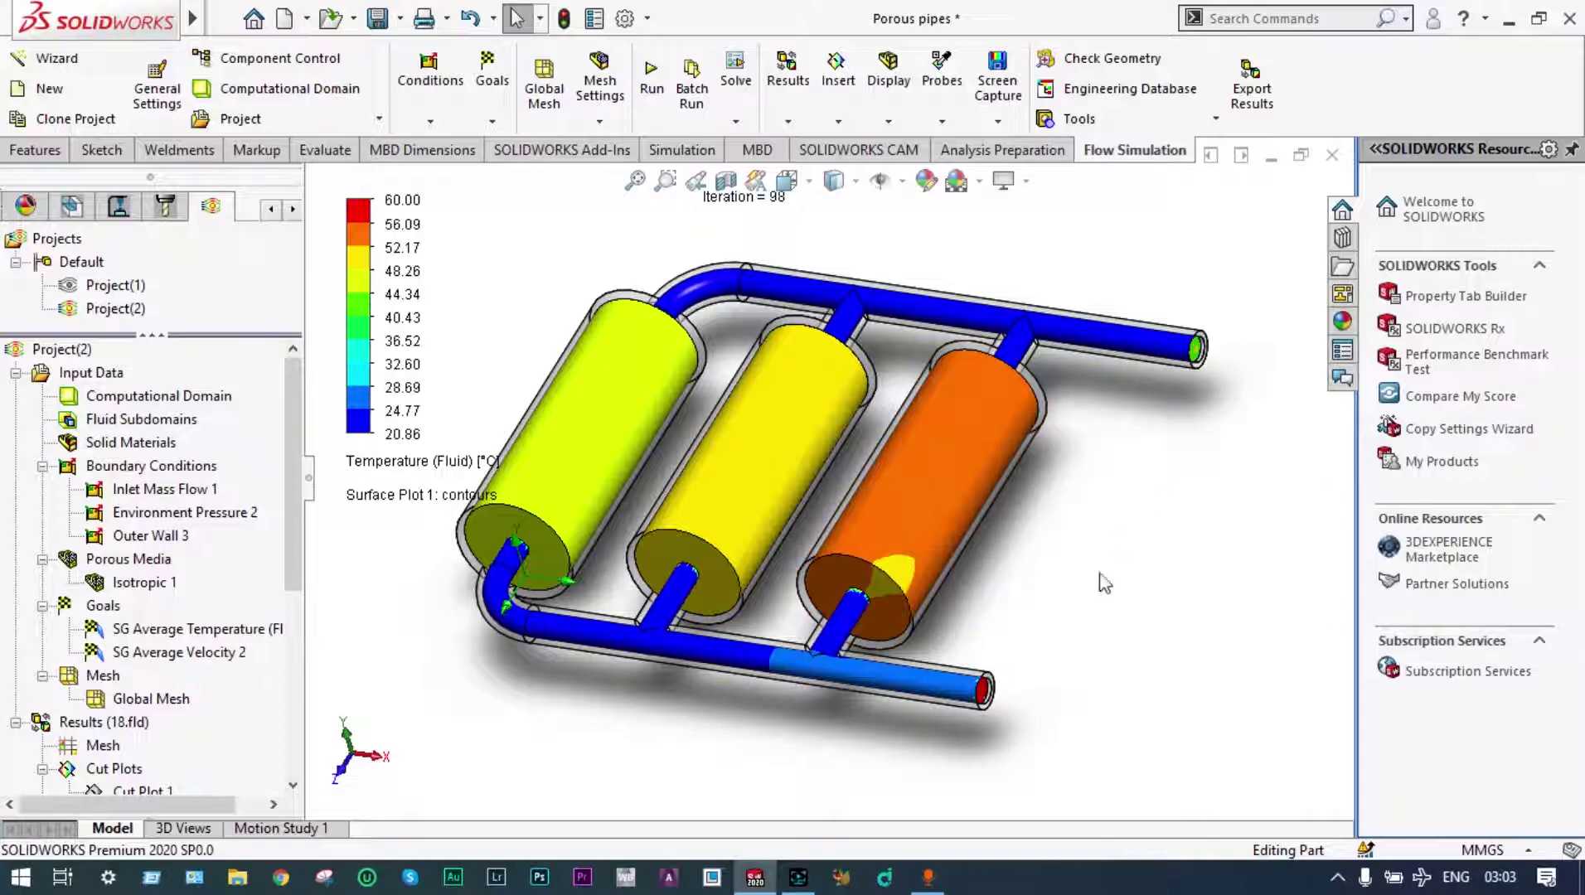
pyautogui.moveTo(1014, 693)
pyautogui.mouseDown(button='middle')
pyautogui.moveTo(1037, 667)
pyautogui.moveTo(1018, 678)
pyautogui.mouseUp(button='middle')
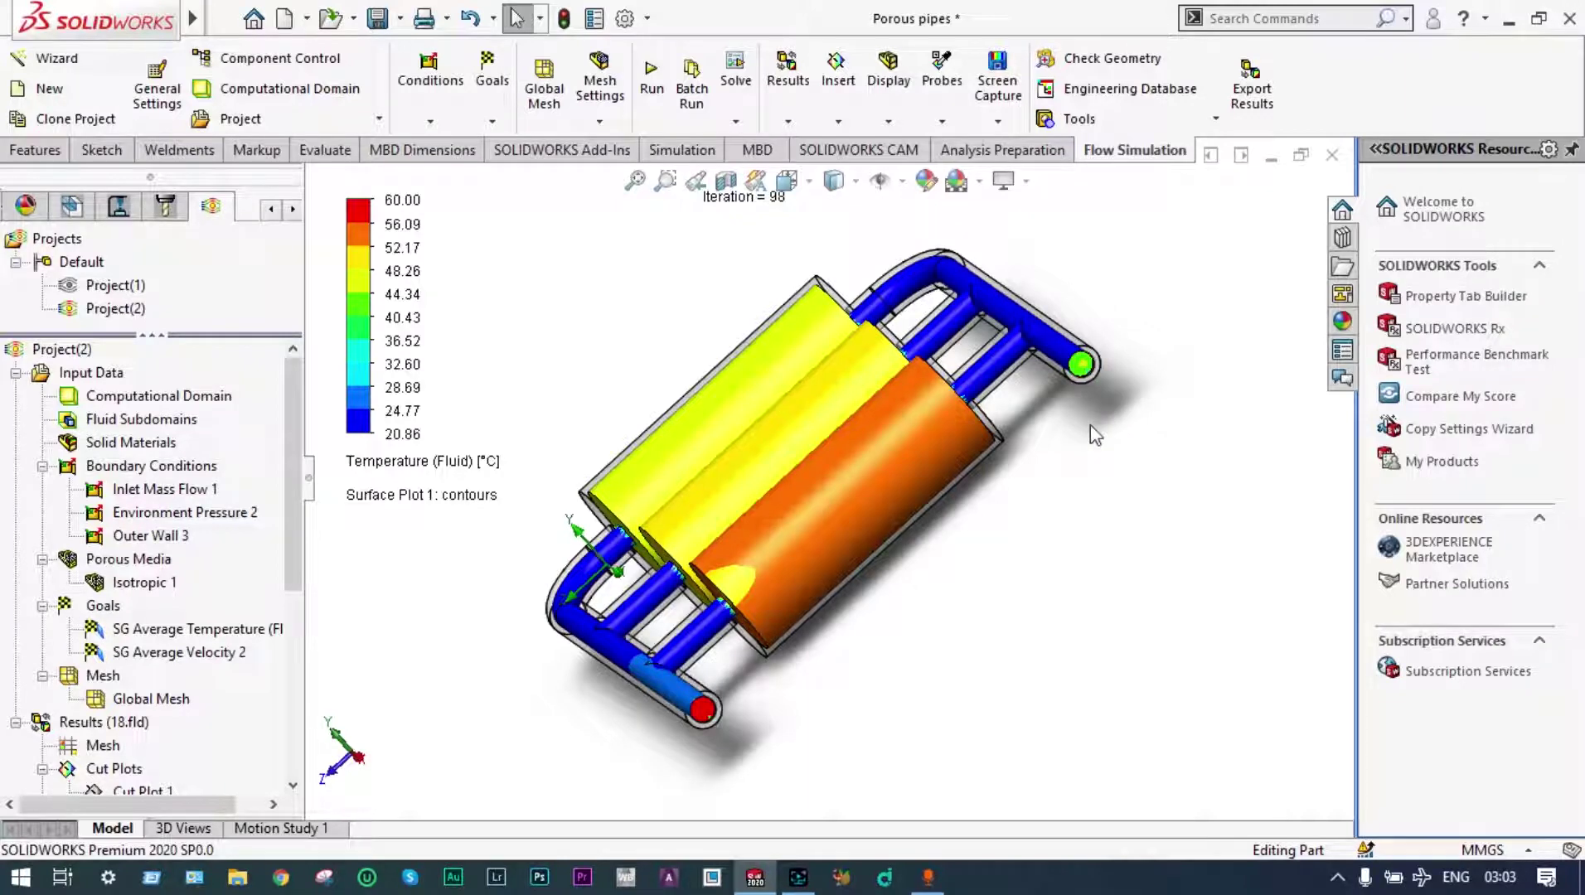
pyautogui.moveTo(1093, 388); pyautogui.dragTo(1075, 333, button='middle')
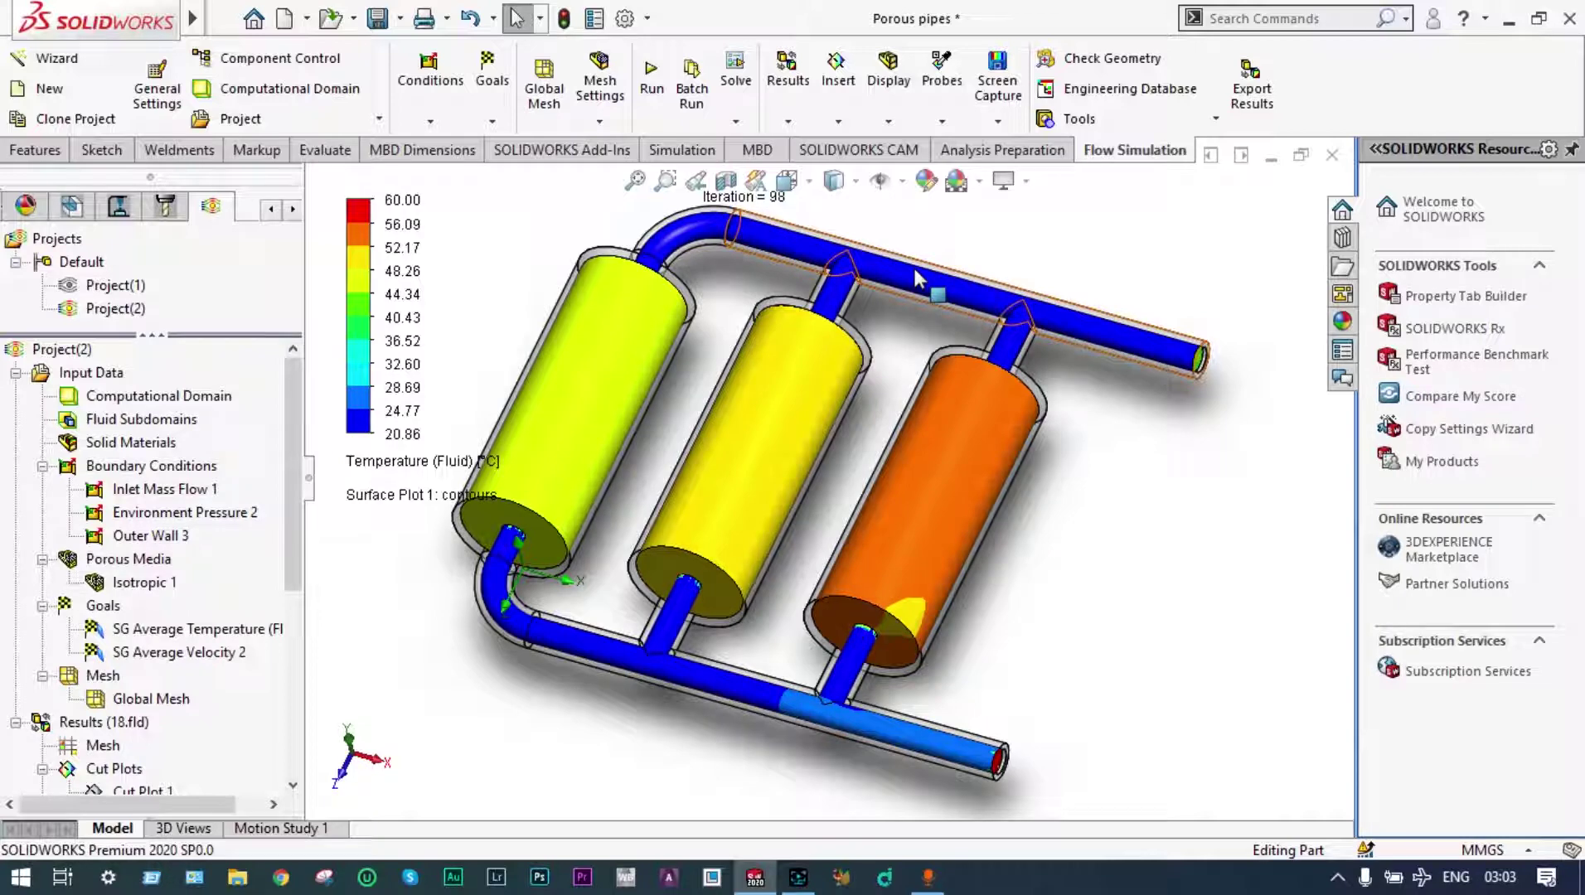
pyautogui.moveTo(1090, 273); pyautogui.dragTo(1119, 364, button='middle')
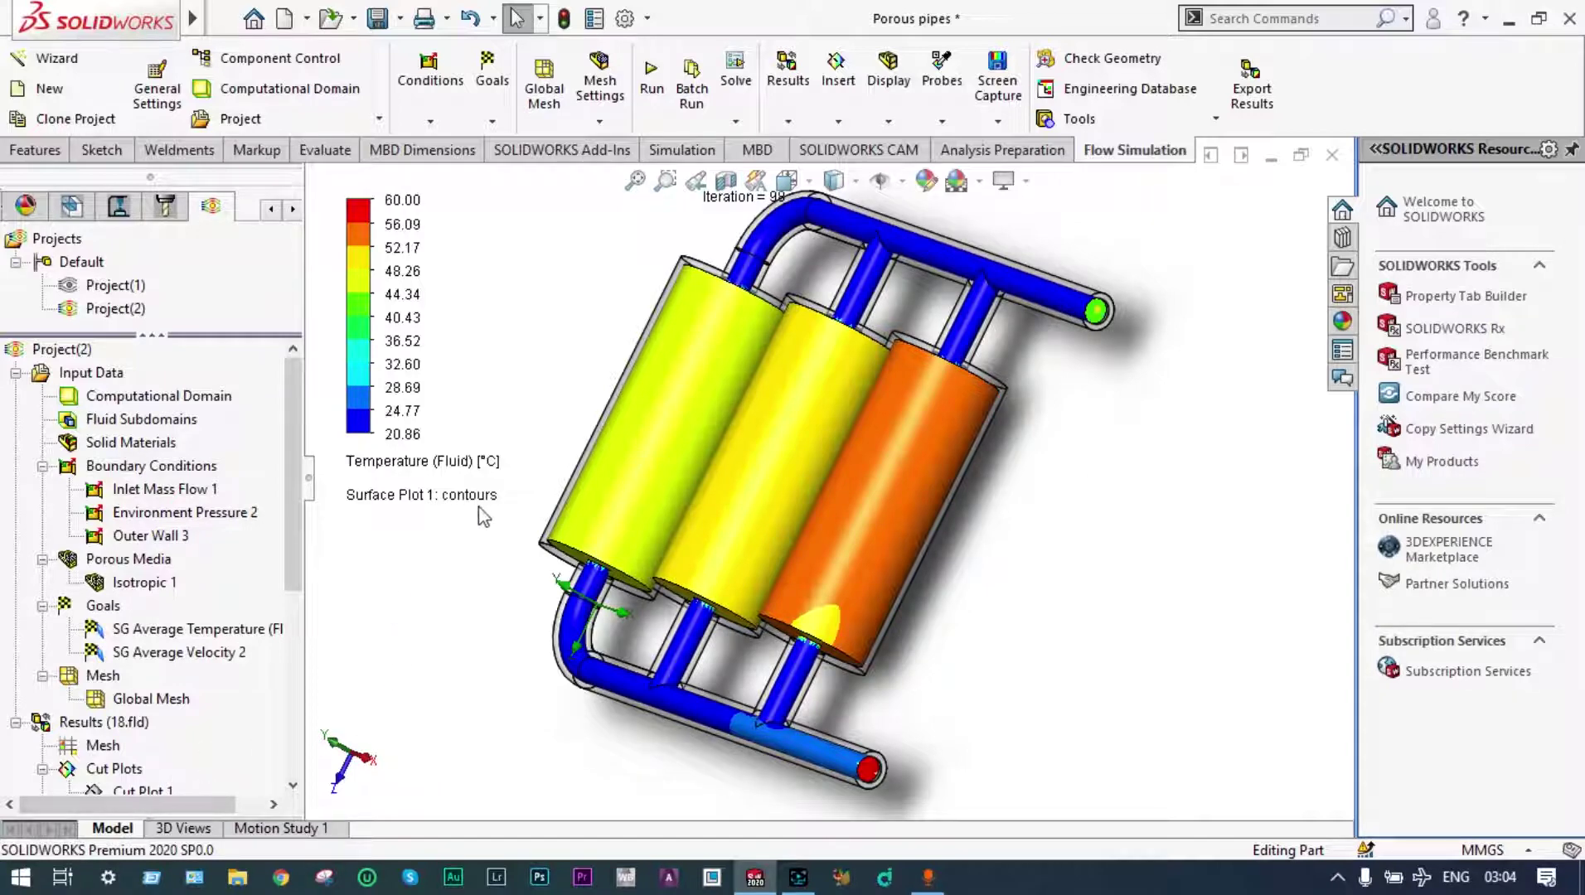
pyautogui.click(469, 461)
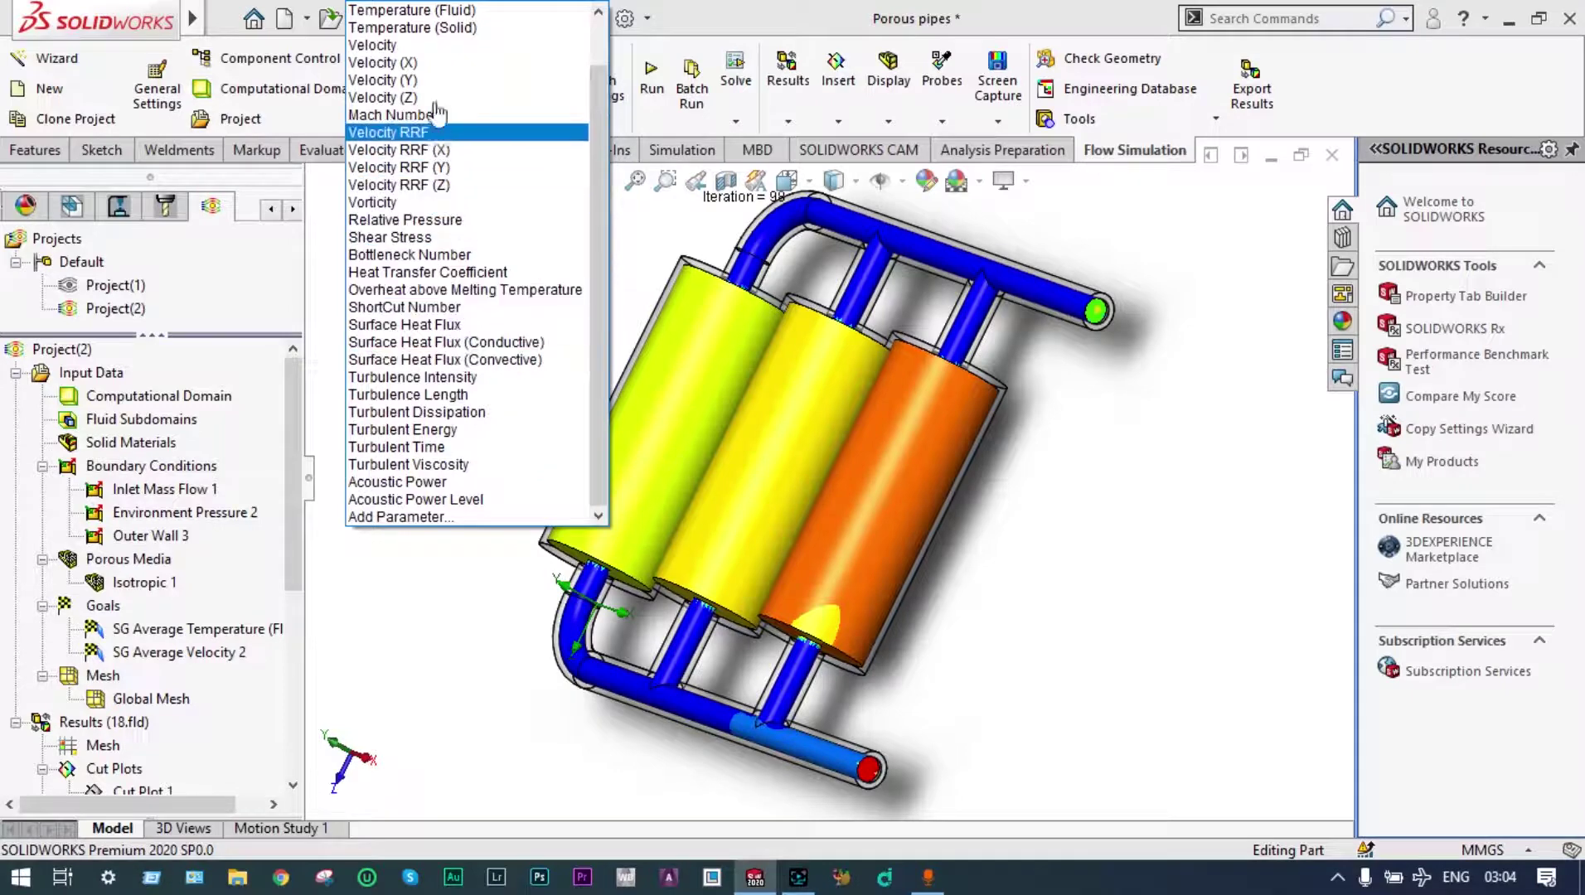
pyautogui.click(427, 45)
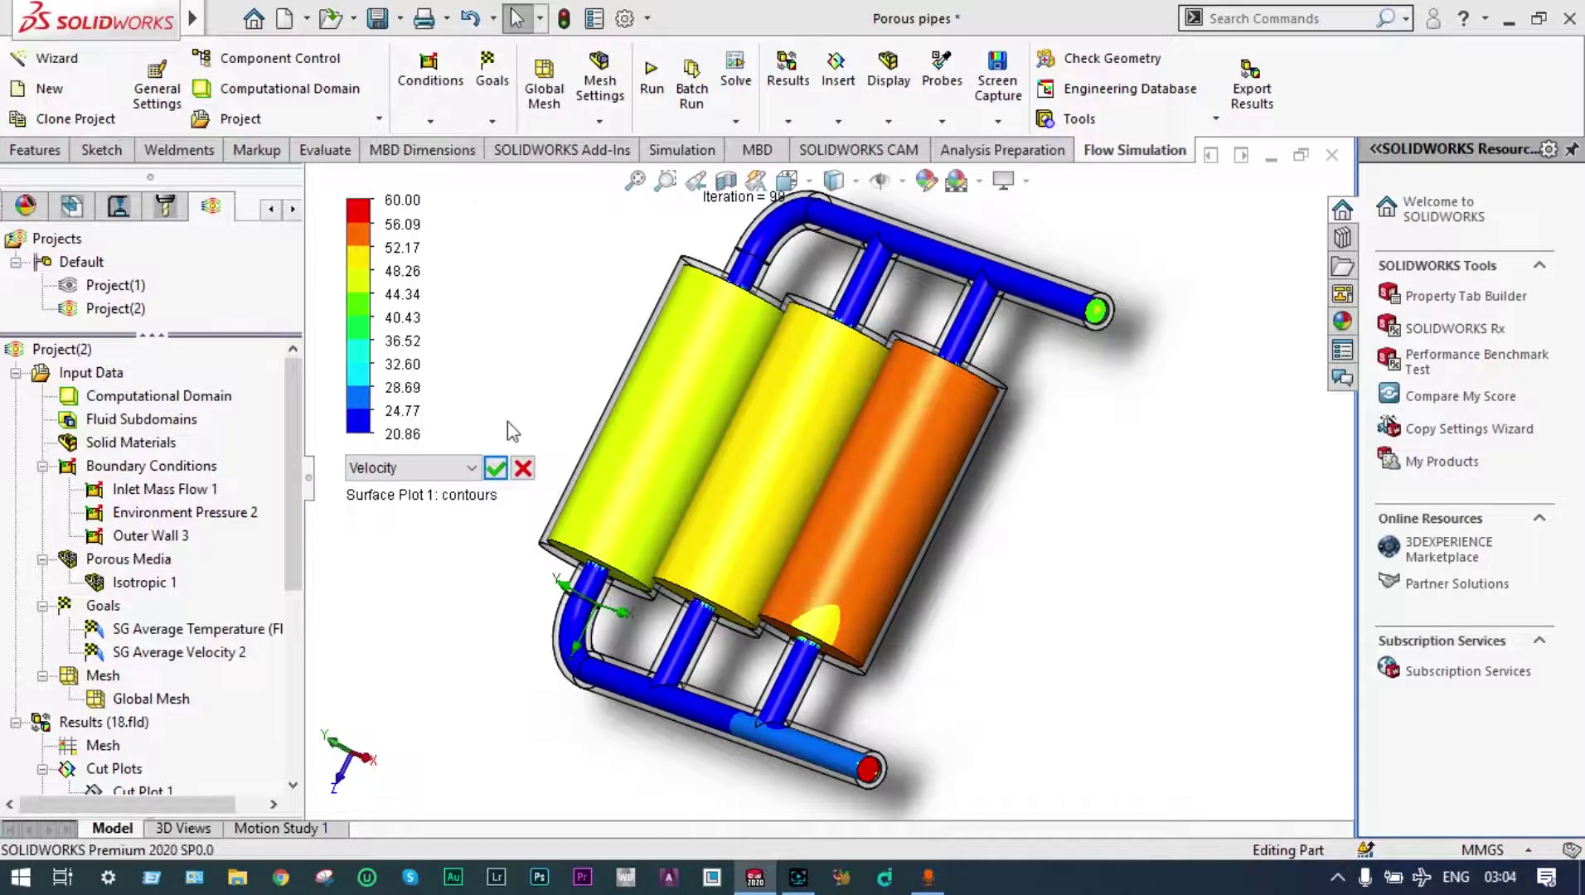
pyautogui.click(495, 469)
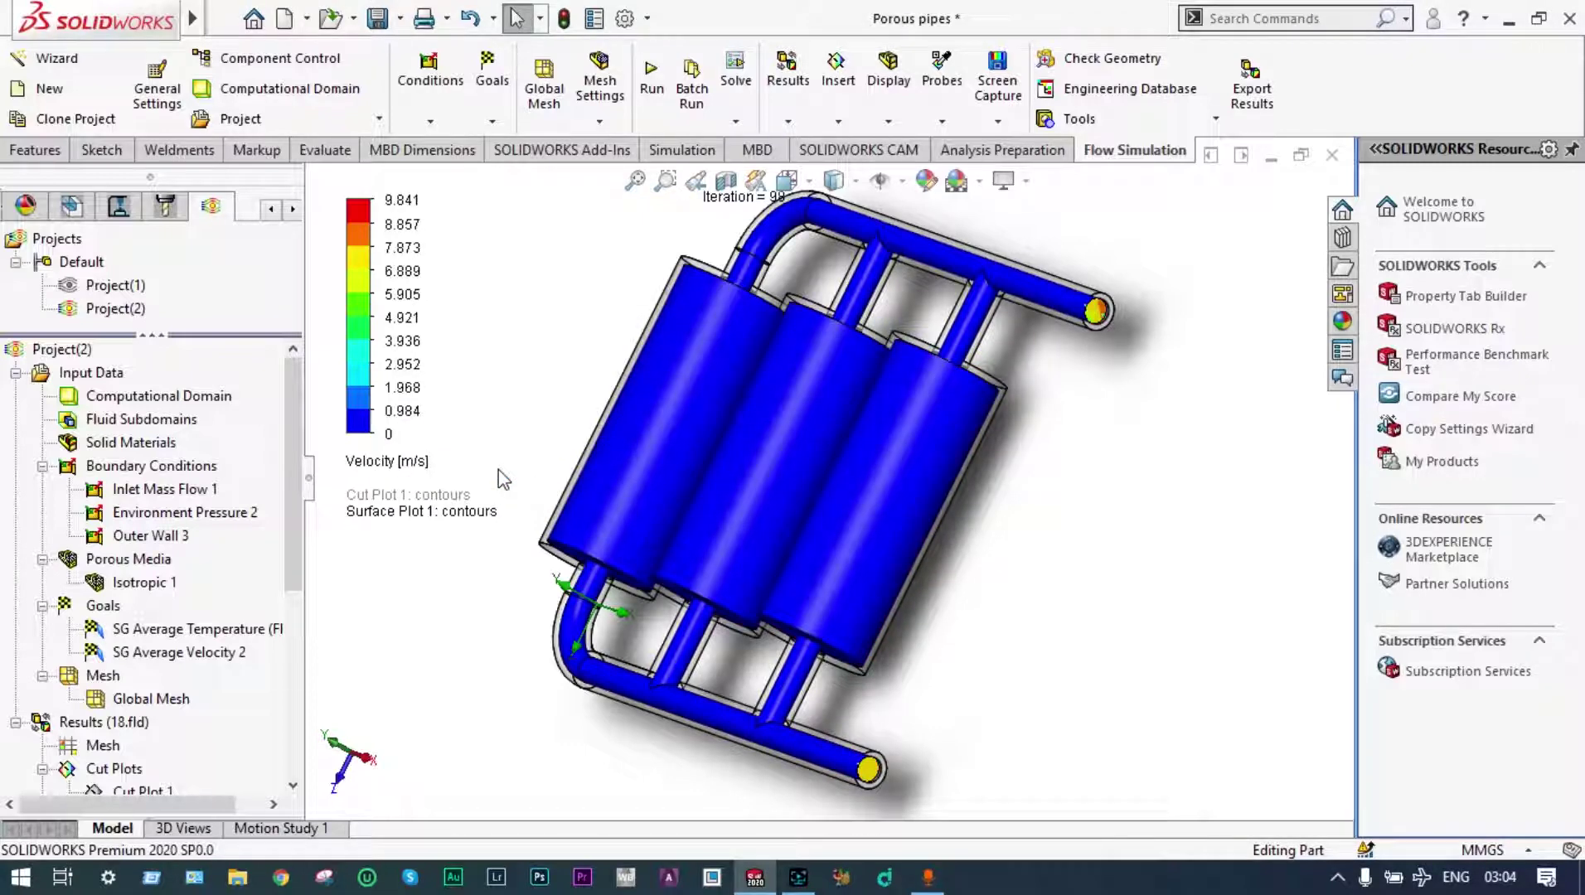
# Inspect the velocity contours on the surface plot, and clear and hide the plot.
pyautogui.moveTo(457, 634); pyautogui.dragTo(439, 576, button='middle')
pyautogui.press('Escape')
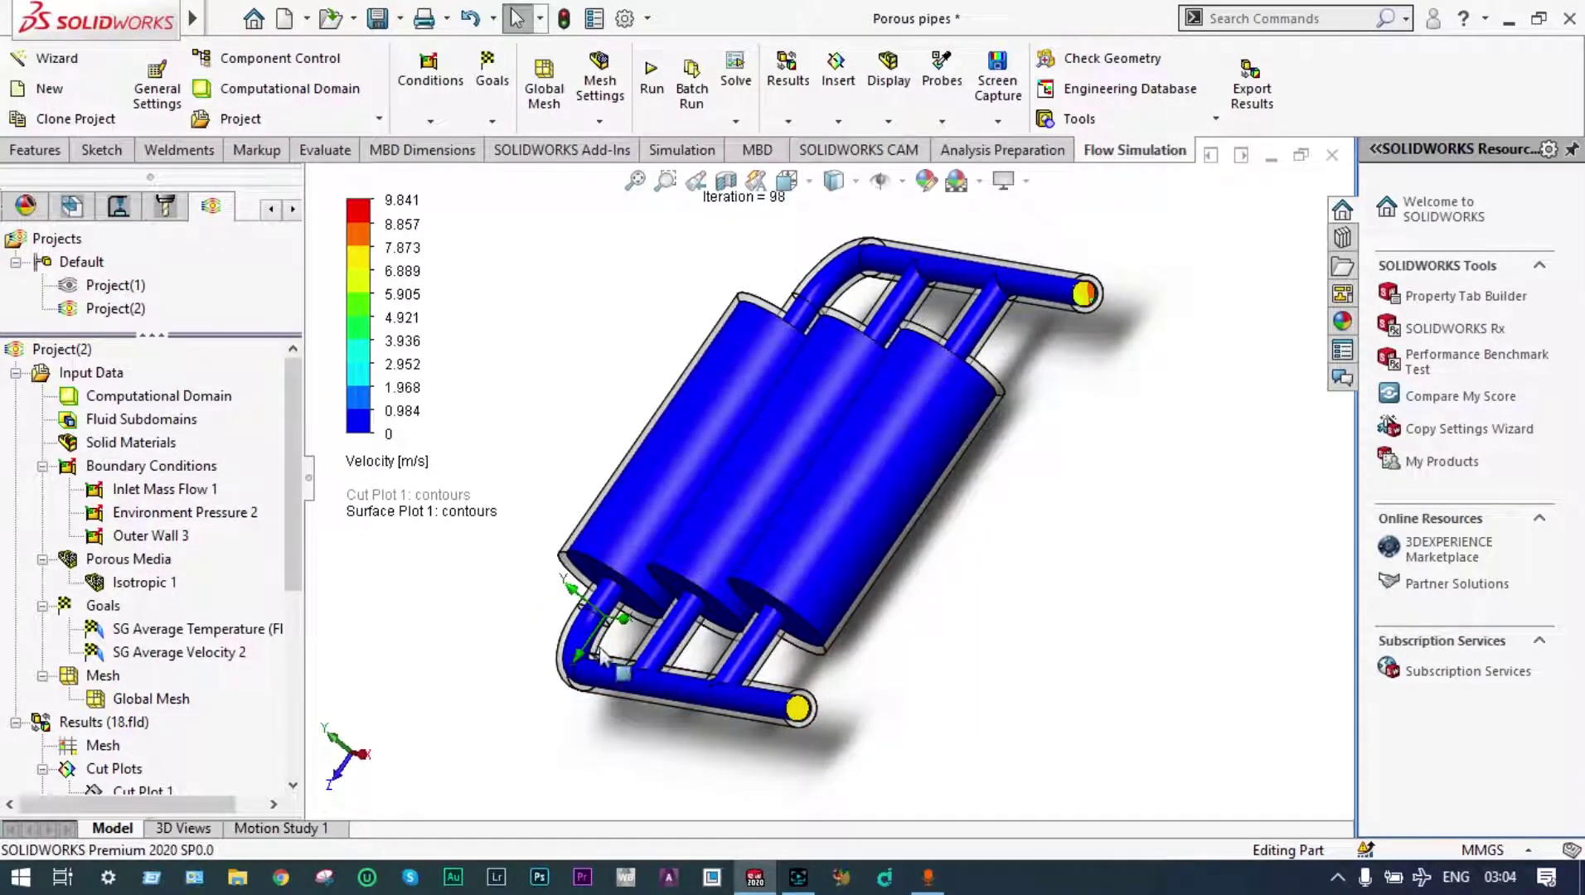
pyautogui.moveTo(479, 699)
pyautogui.mouseDown(button='middle')
pyautogui.moveTo(522, 695)
pyautogui.moveTo(507, 698)
pyautogui.mouseUp(button='middle')
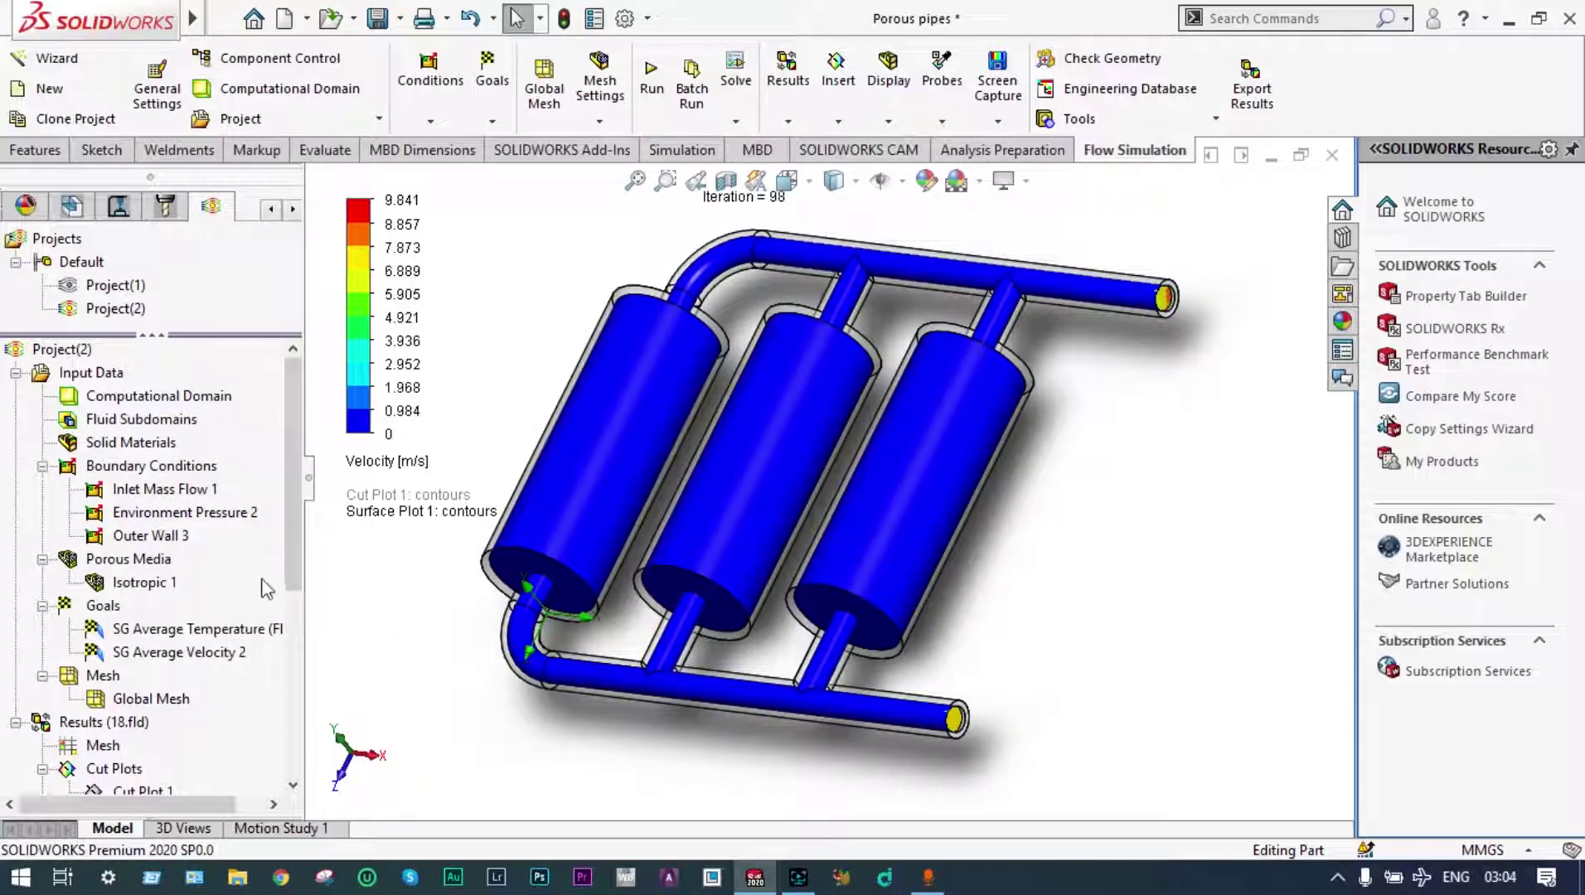
pyautogui.moveTo(300, 555); pyautogui.dragTo(298, 634)
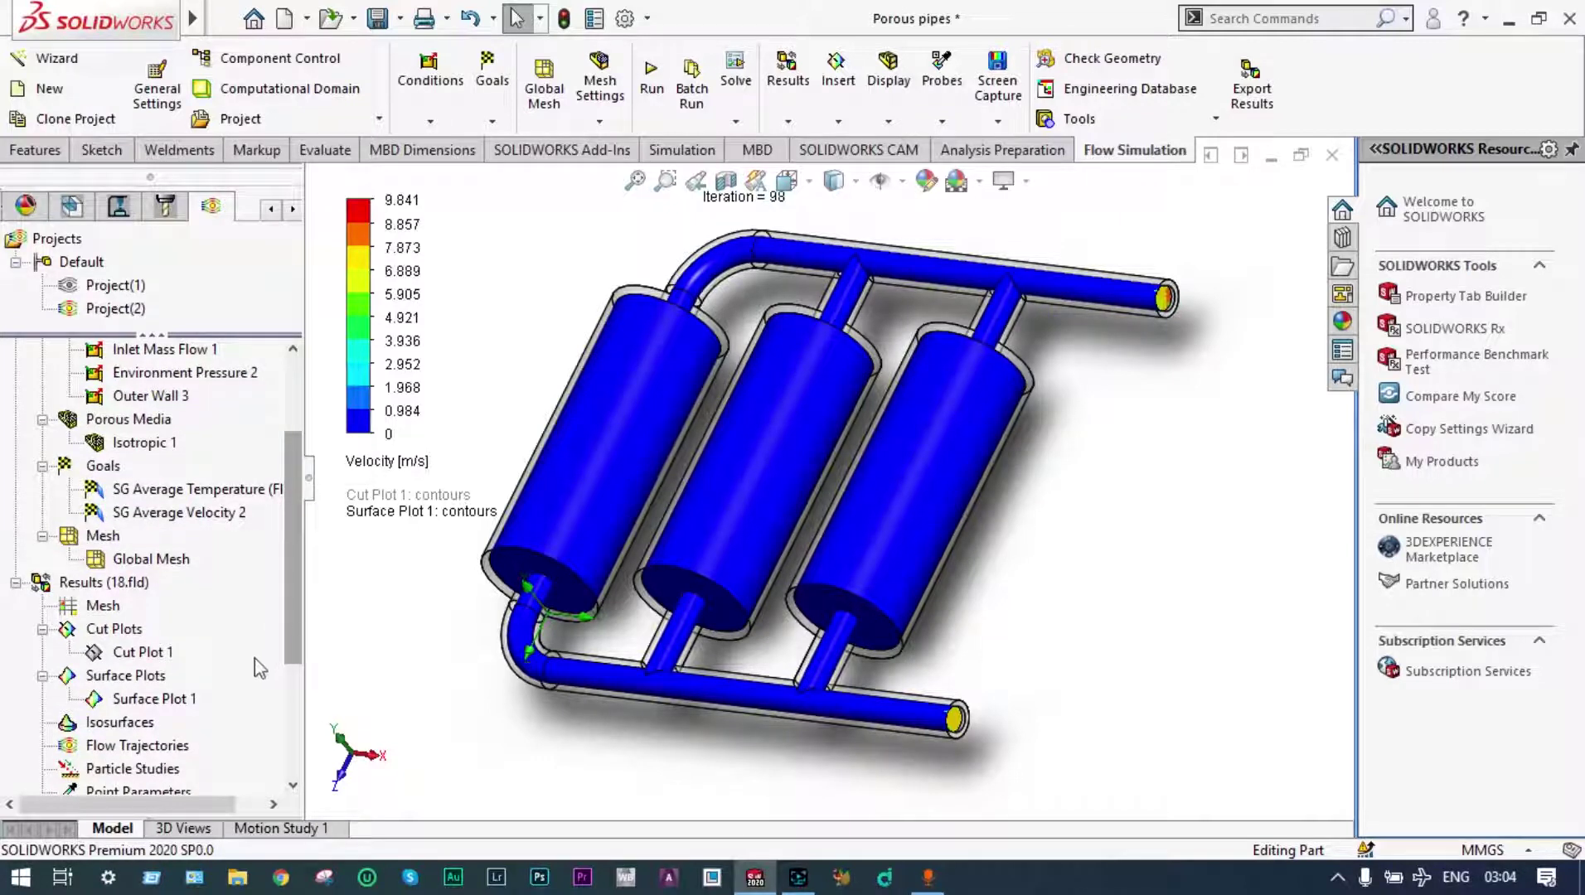
pyautogui.rightClick(164, 702)
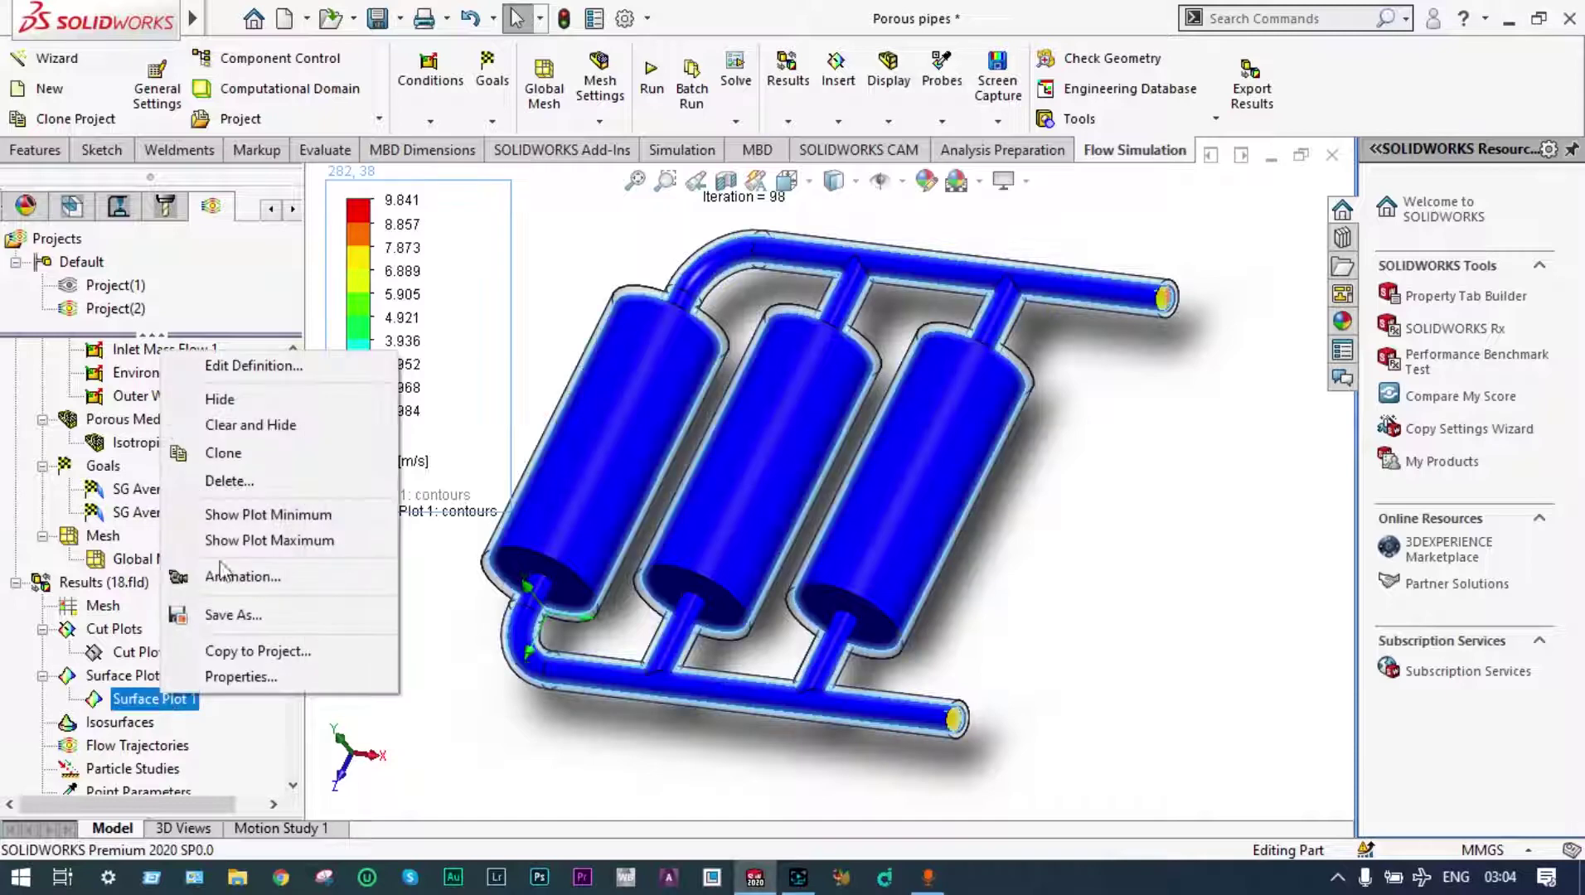
pyautogui.click(251, 427)
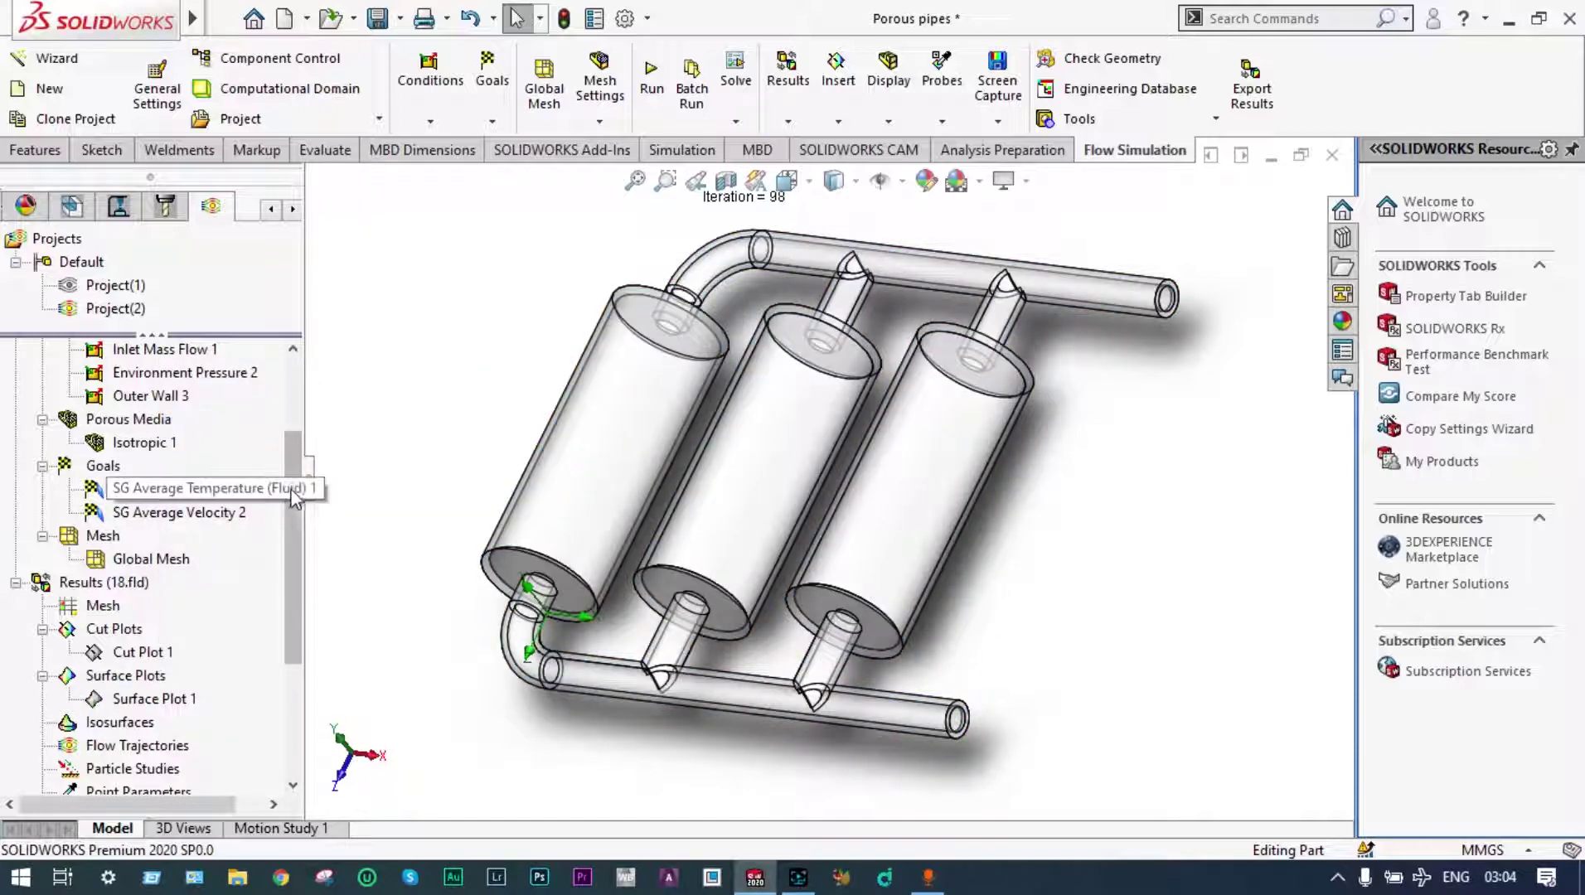
# Insert flow trajectories starting at the lower pipe's lid, LID1, with 60 points drawn as 0.003 m Spheres coloured by Velocity.
pyautogui.moveTo(295, 524); pyautogui.dragTo(298, 601)
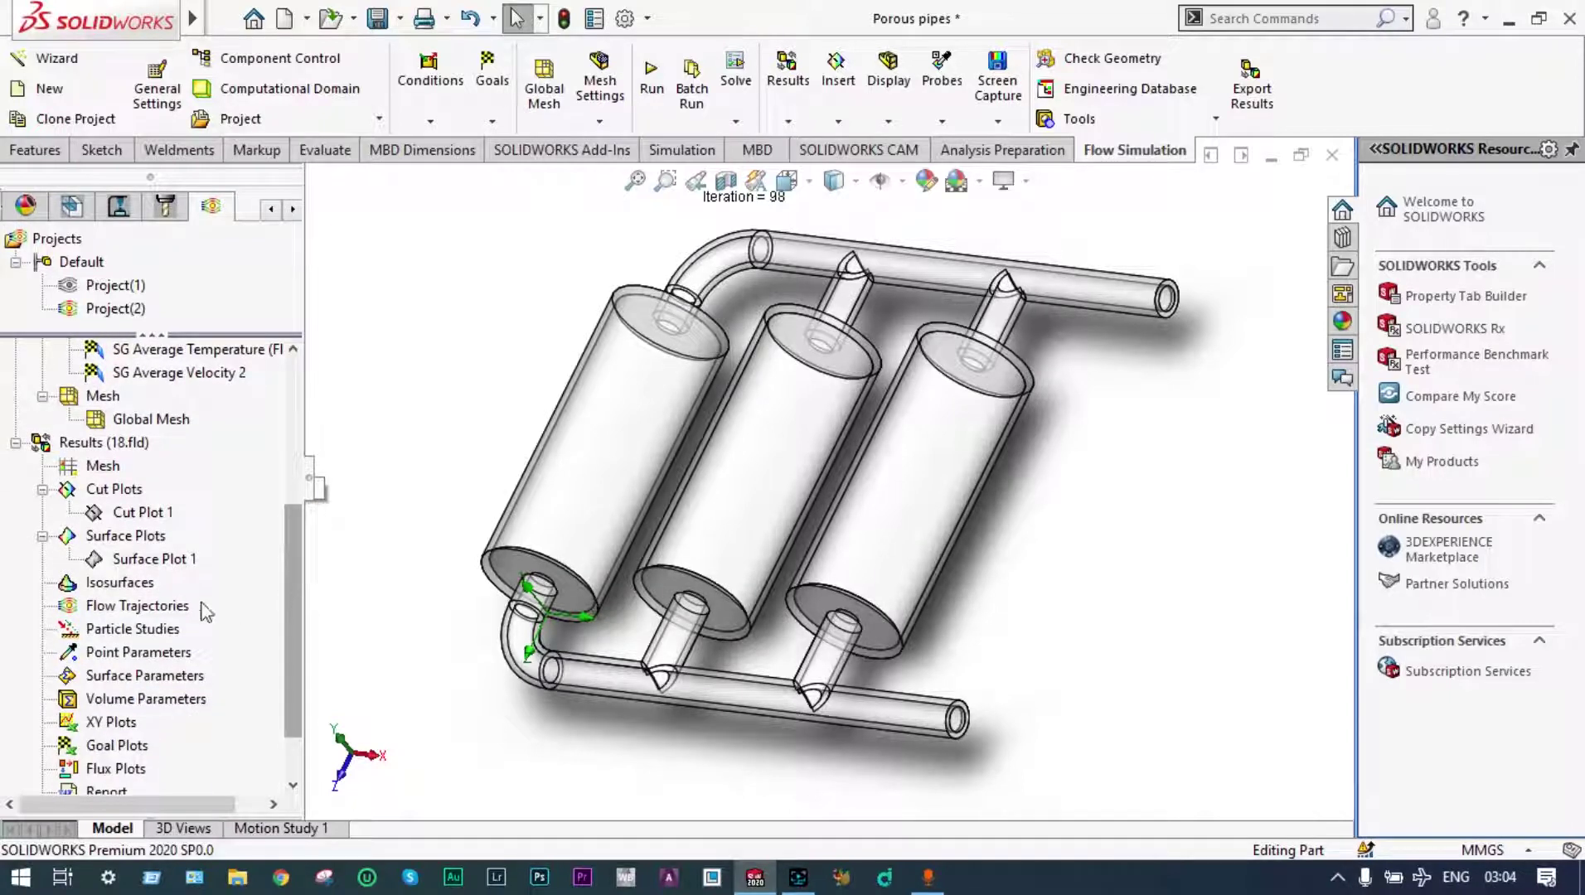
pyautogui.rightClick(149, 611)
pyautogui.click(201, 623)
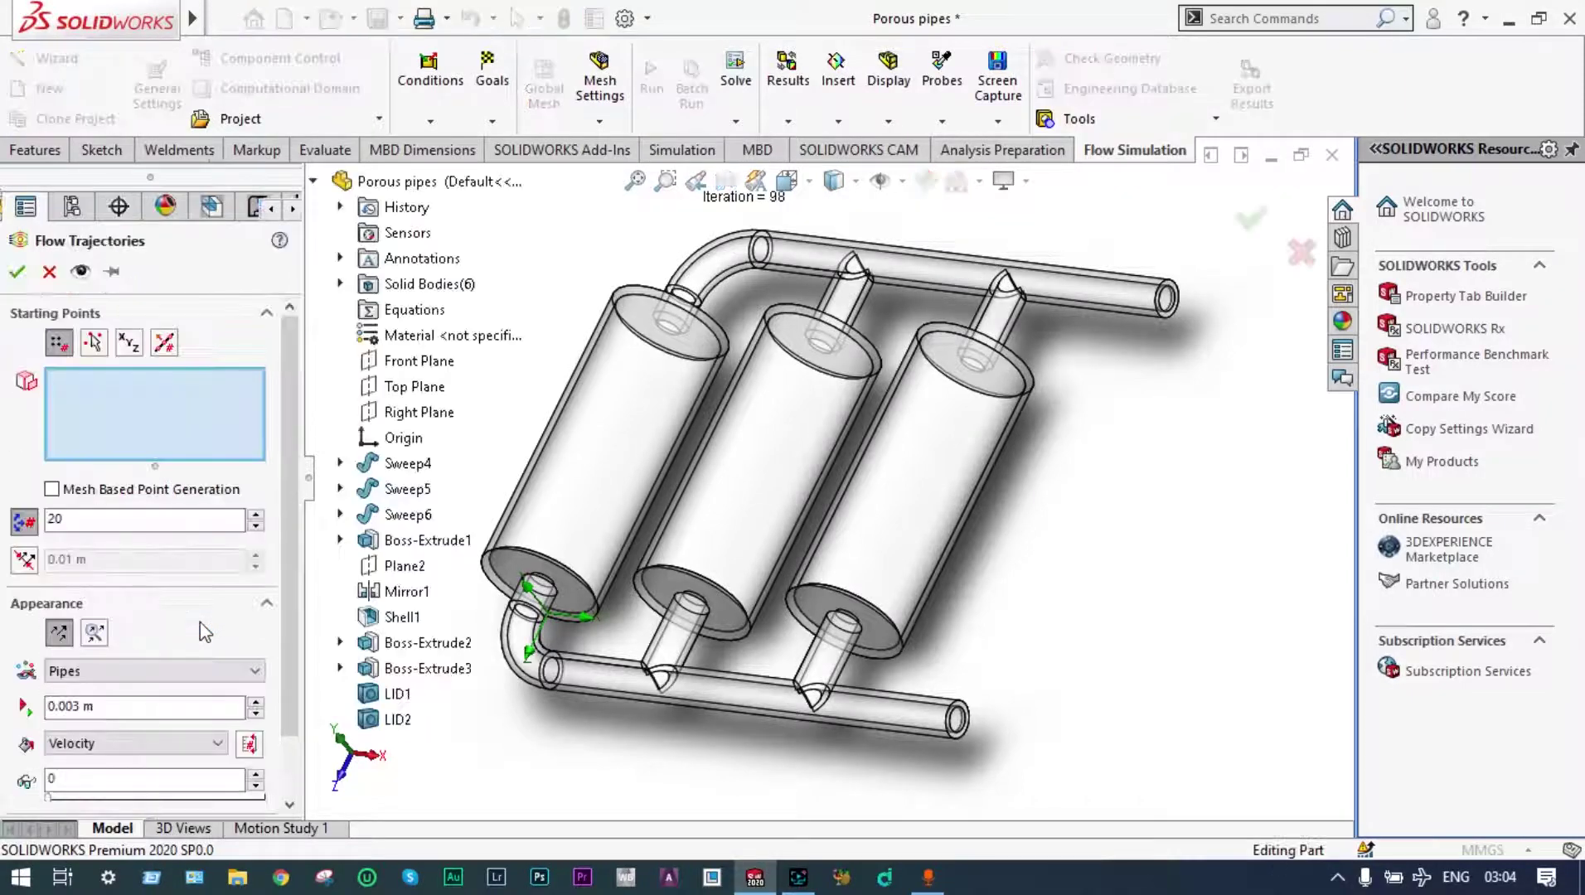
pyautogui.click(57, 518)
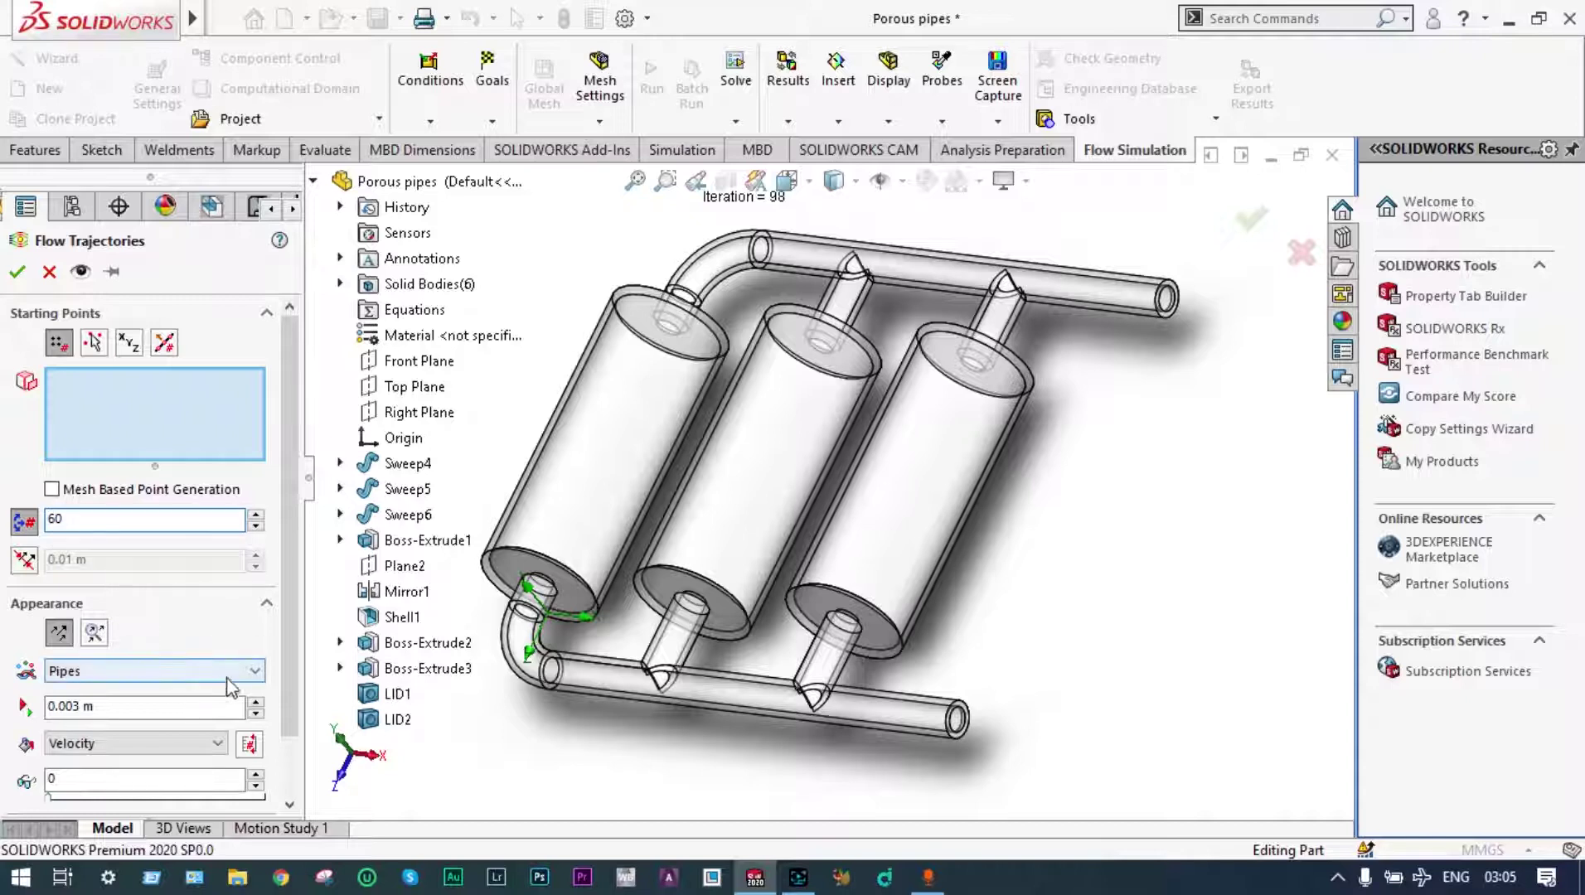
pyautogui.click(256, 672)
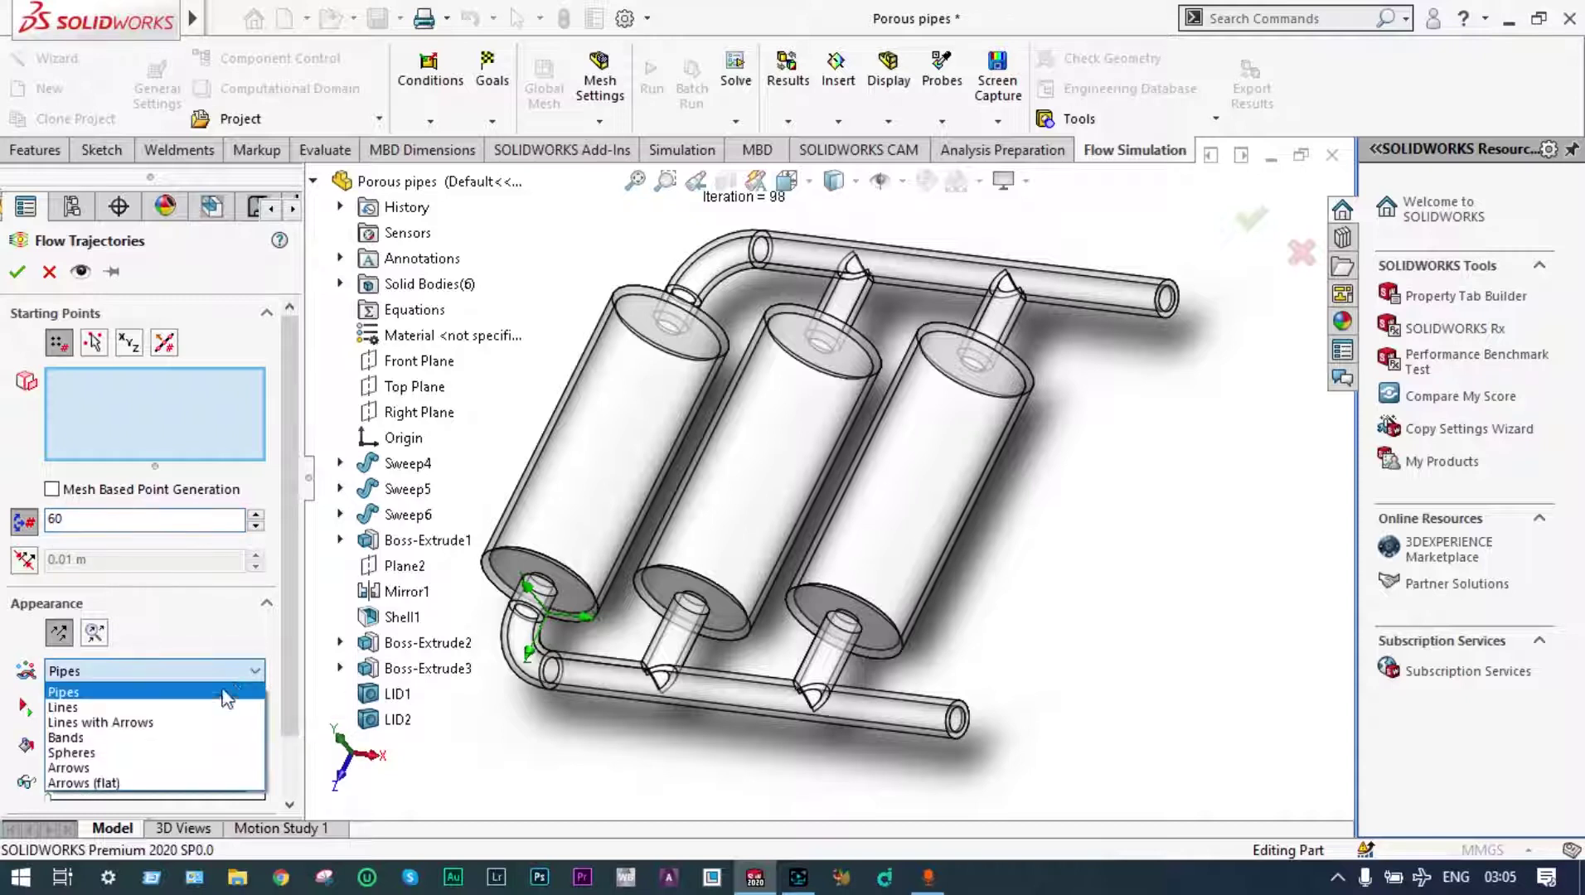
pyautogui.click(132, 753)
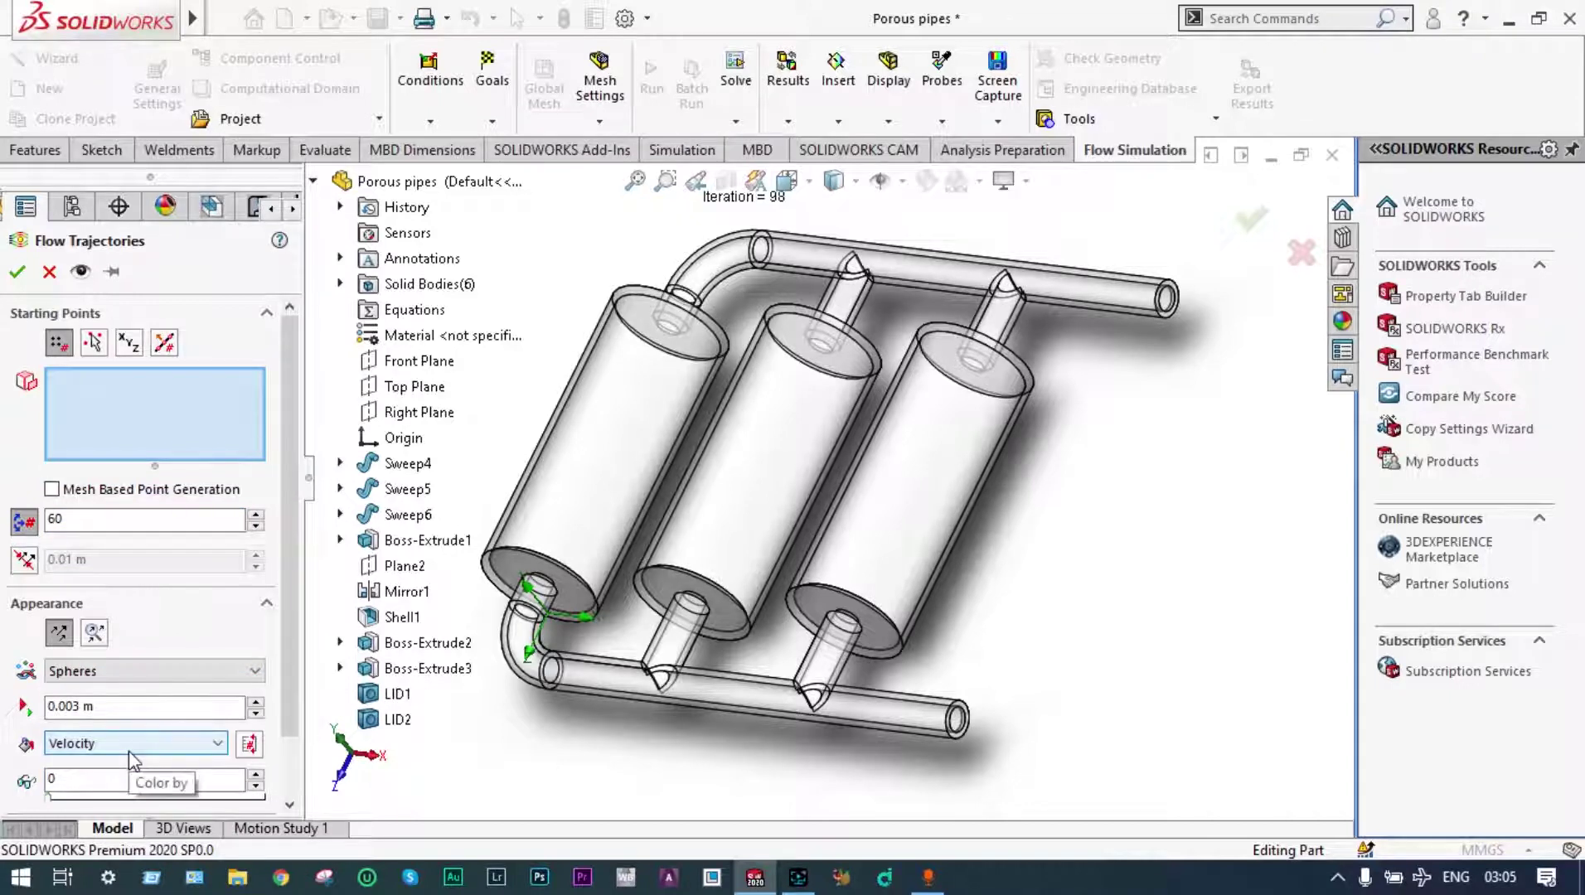
pyautogui.rightClick(958, 727)
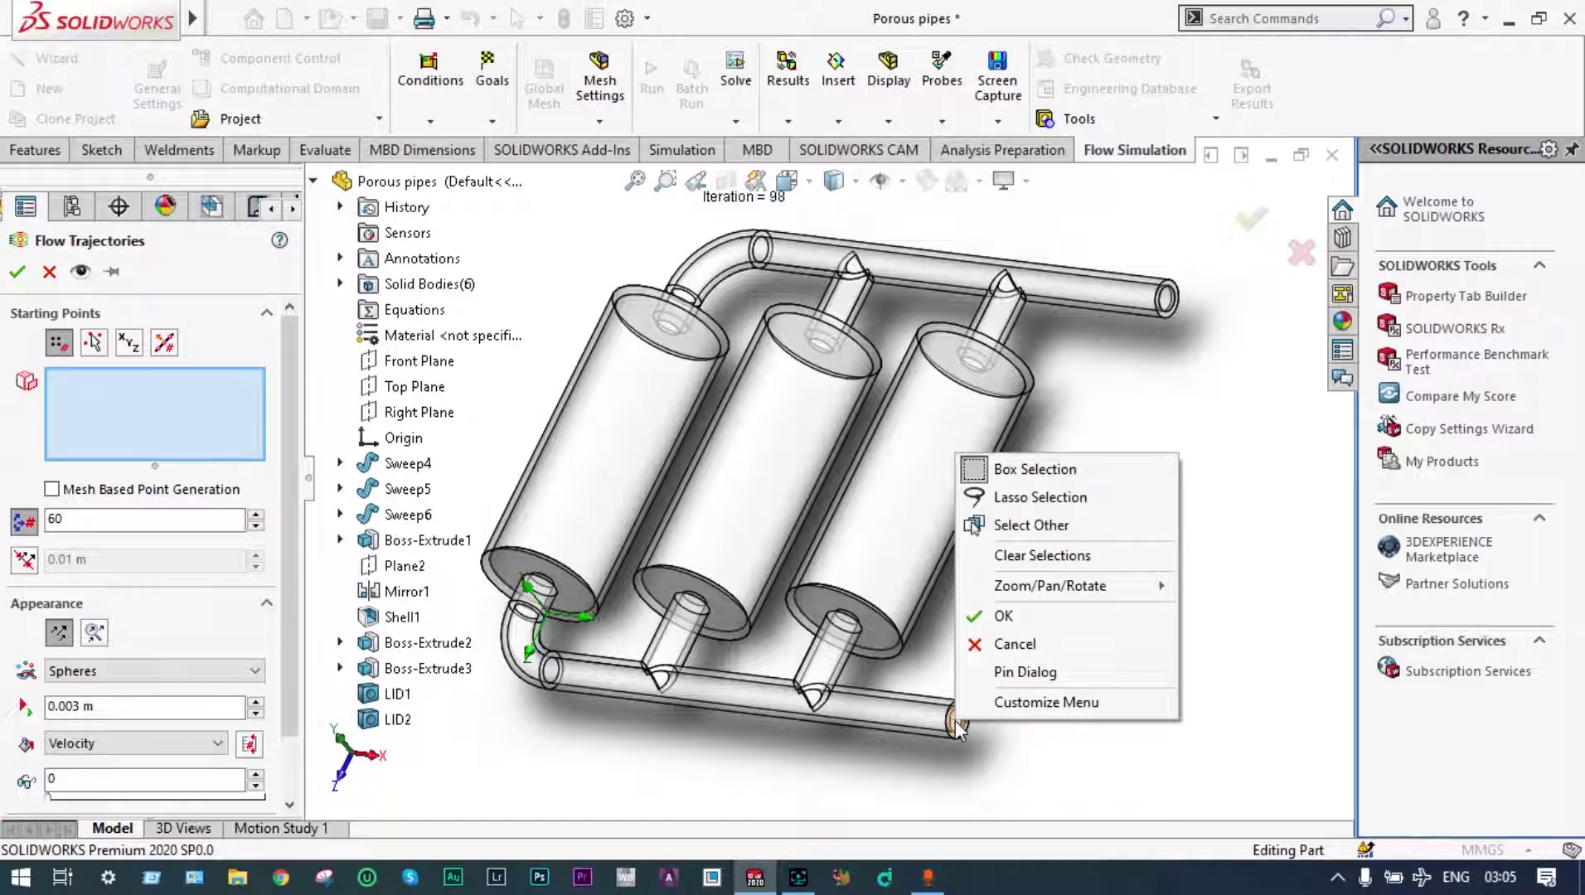
pyautogui.click(1028, 525)
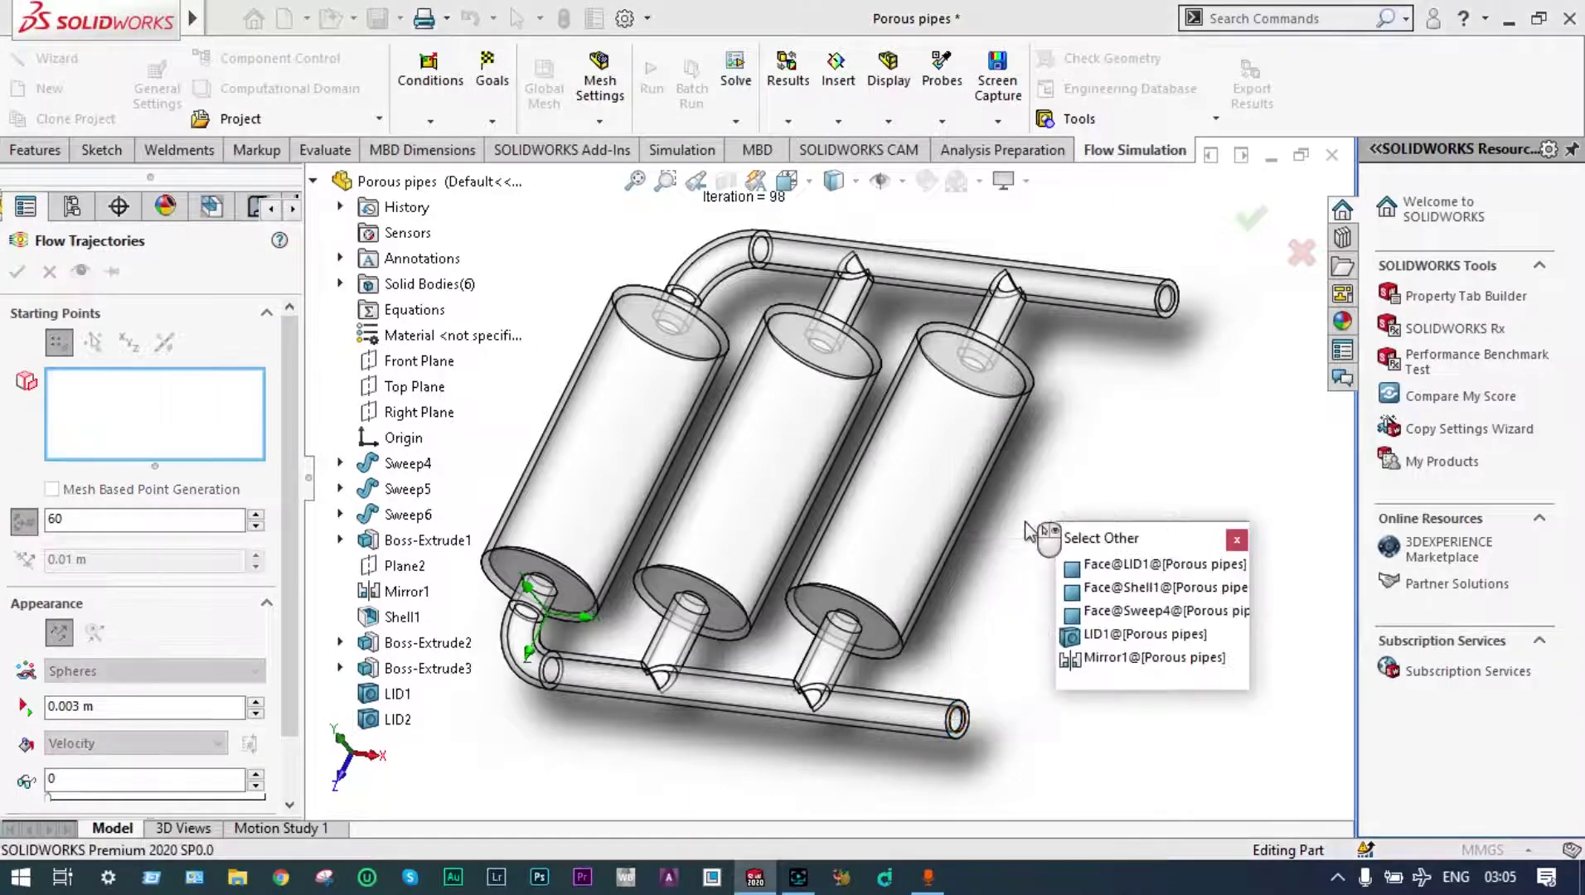
pyautogui.click(1089, 639)
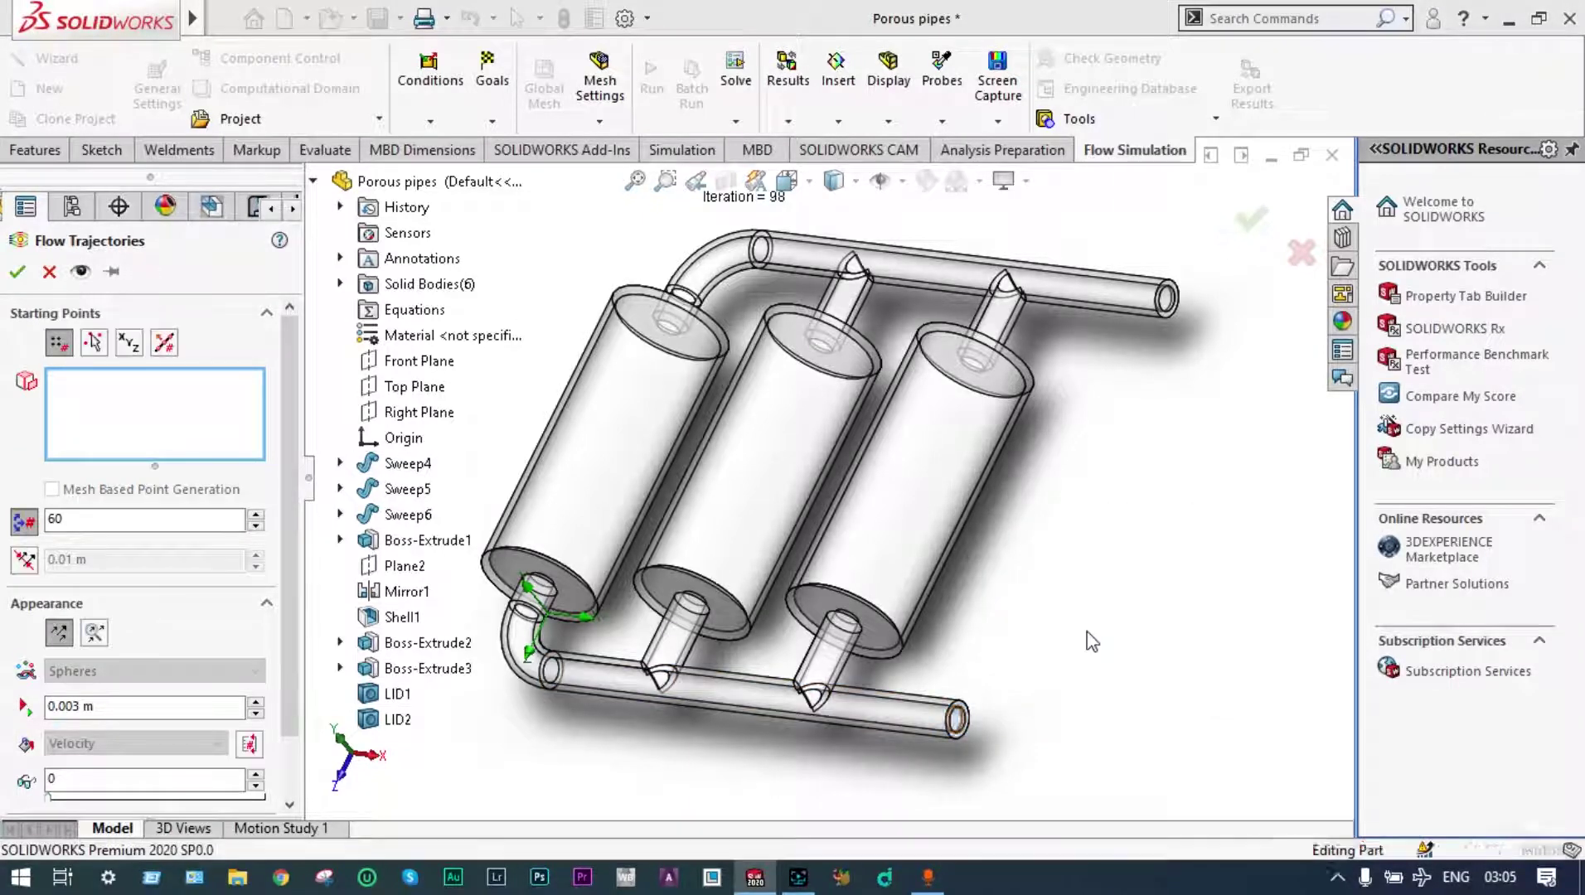
pyautogui.click(18, 272)
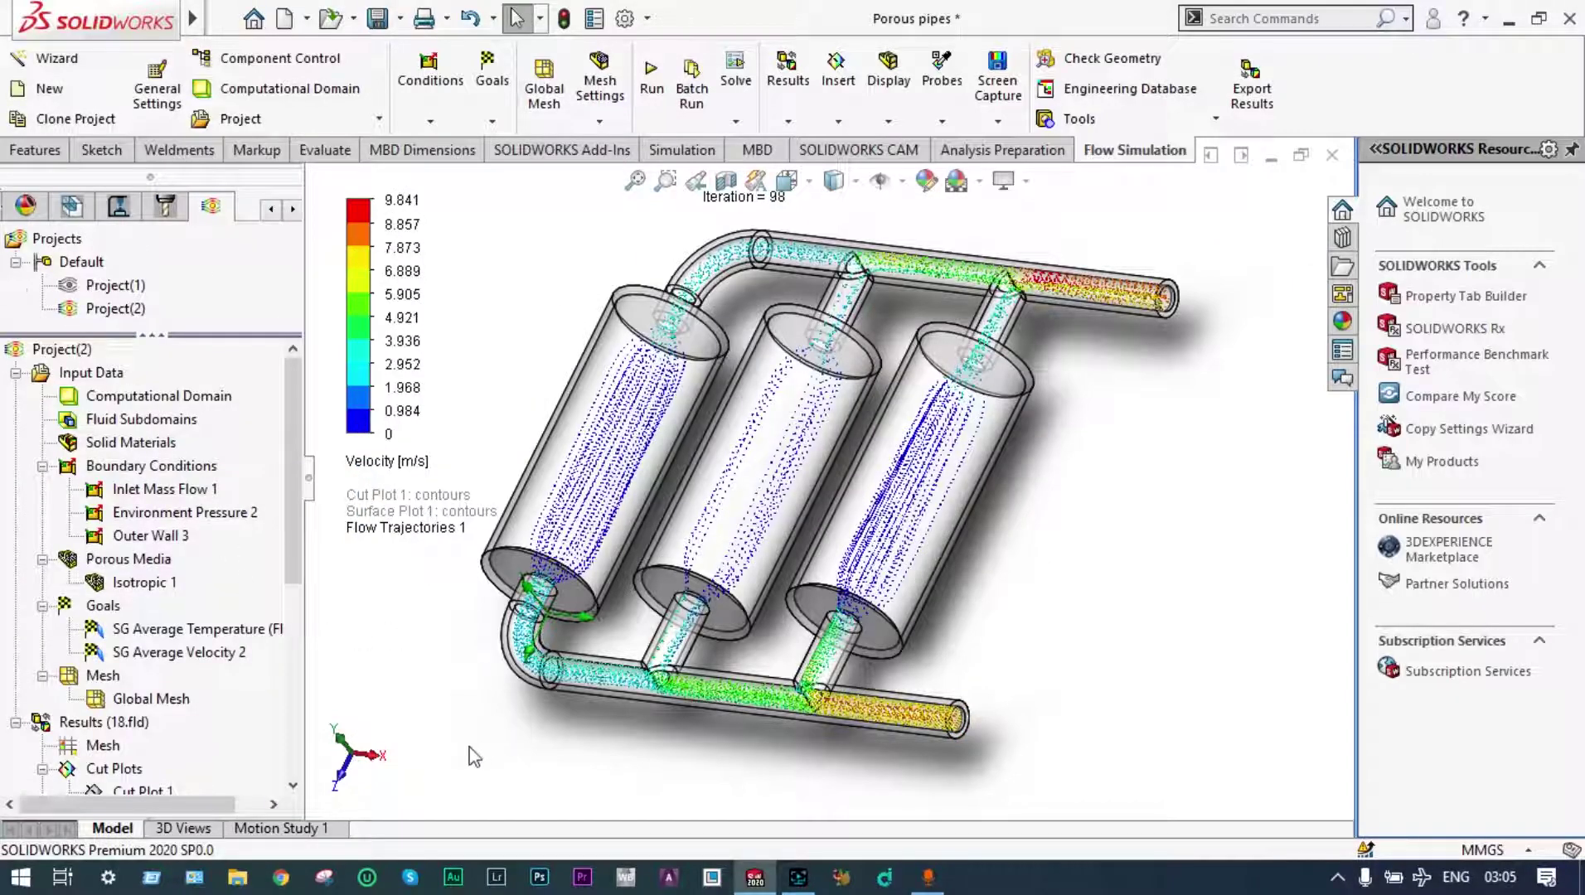
pyautogui.moveTo(473, 756); pyautogui.dragTo(521, 766, button='middle')
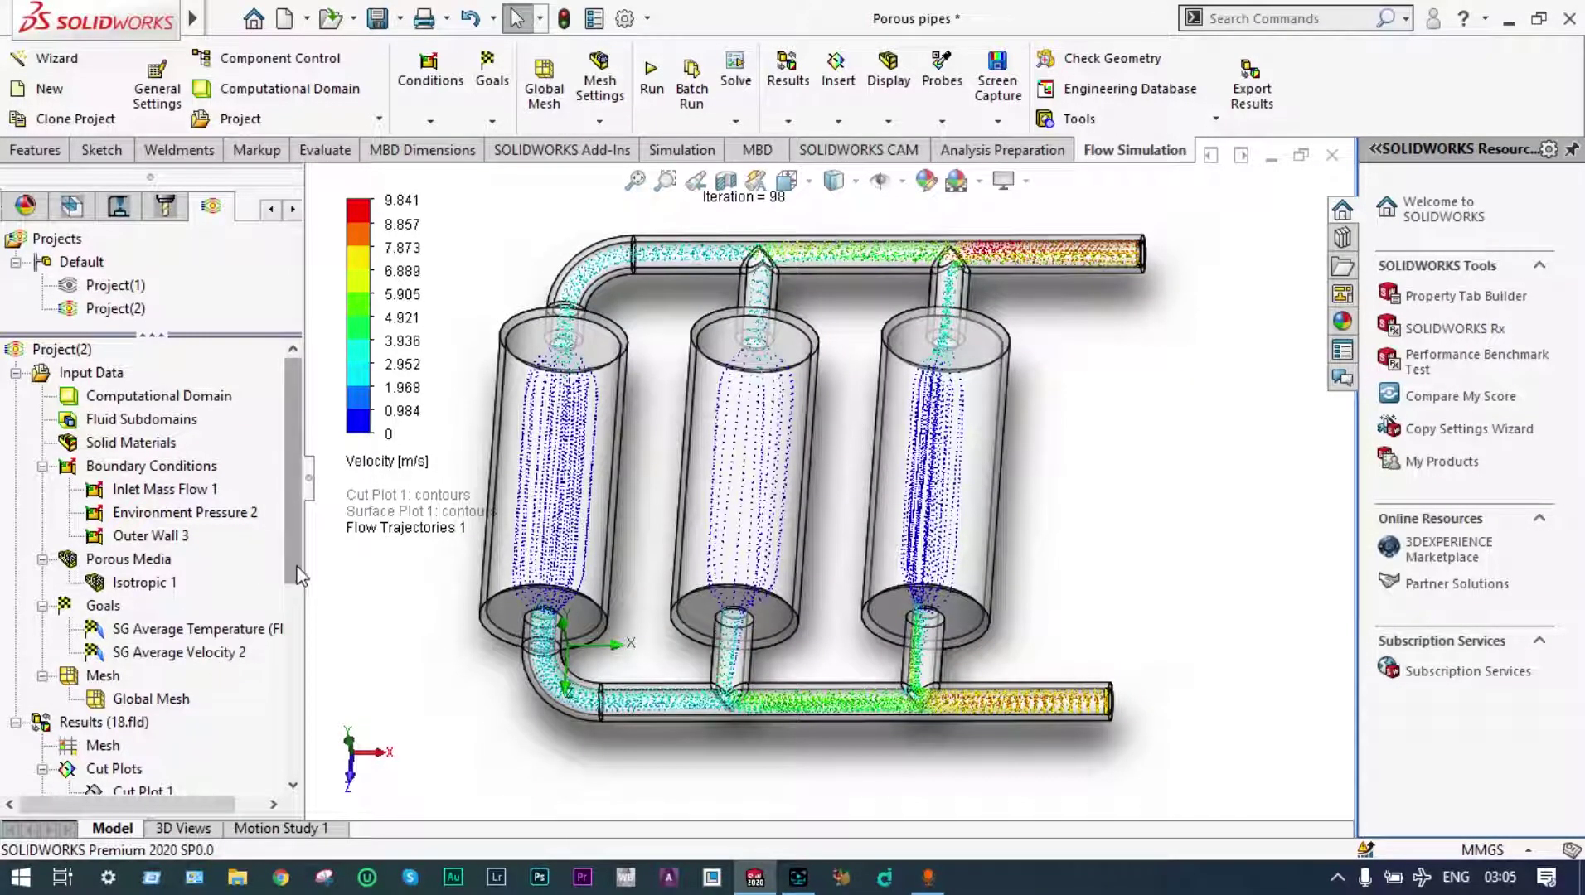
# Play the flow trajectories animation and examine the moving spheres where the third cylinder's branch meets the lower pipe.
pyautogui.moveTo(296, 566); pyautogui.dragTo(297, 649)
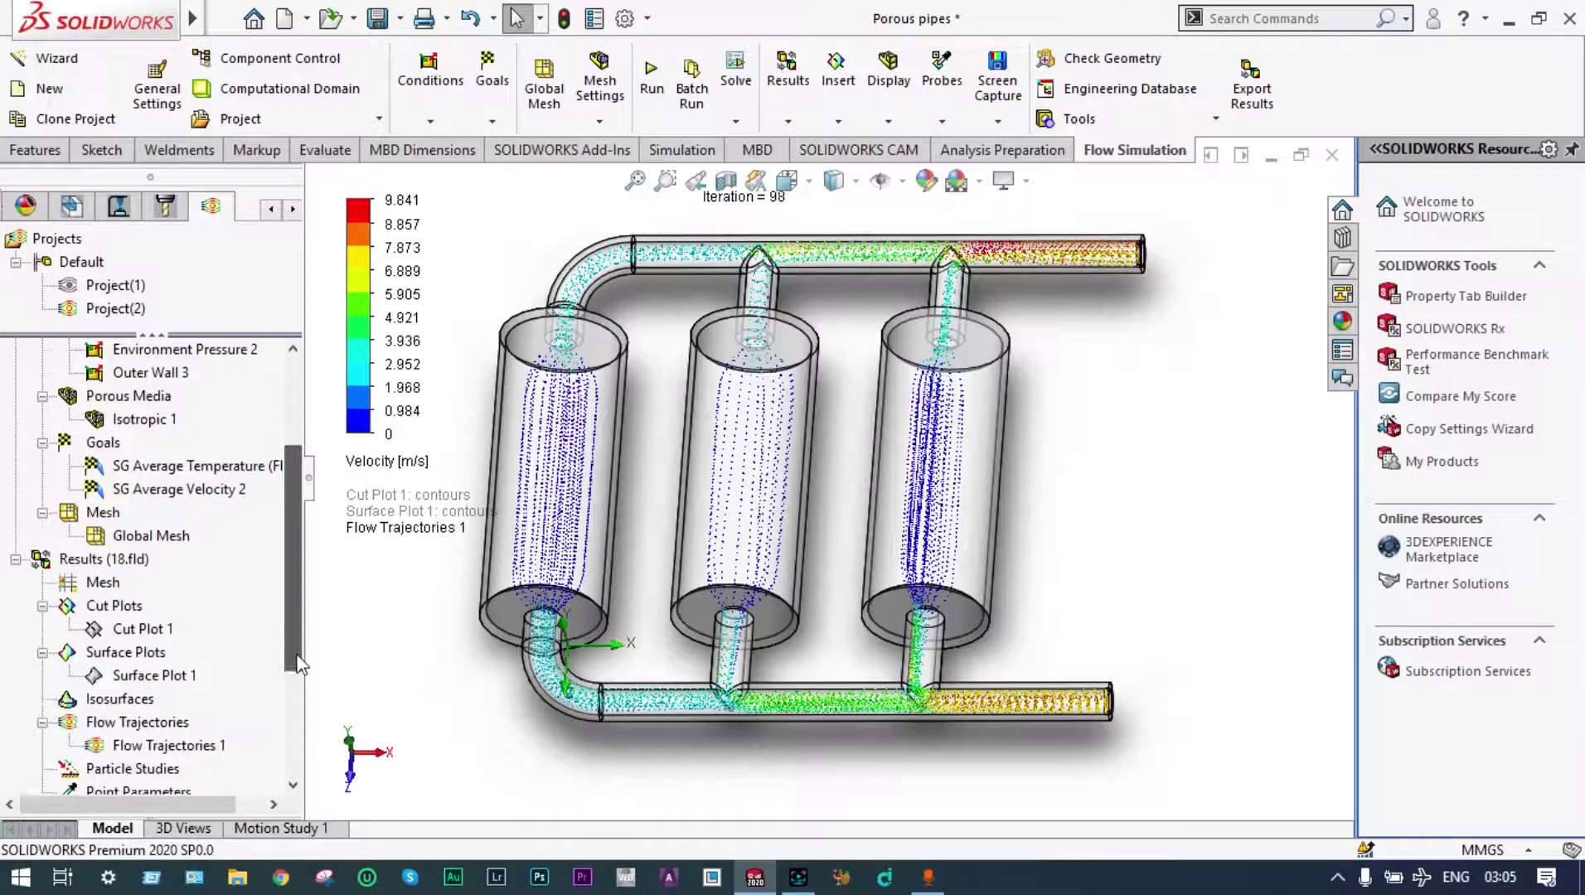
pyautogui.rightClick(172, 748)
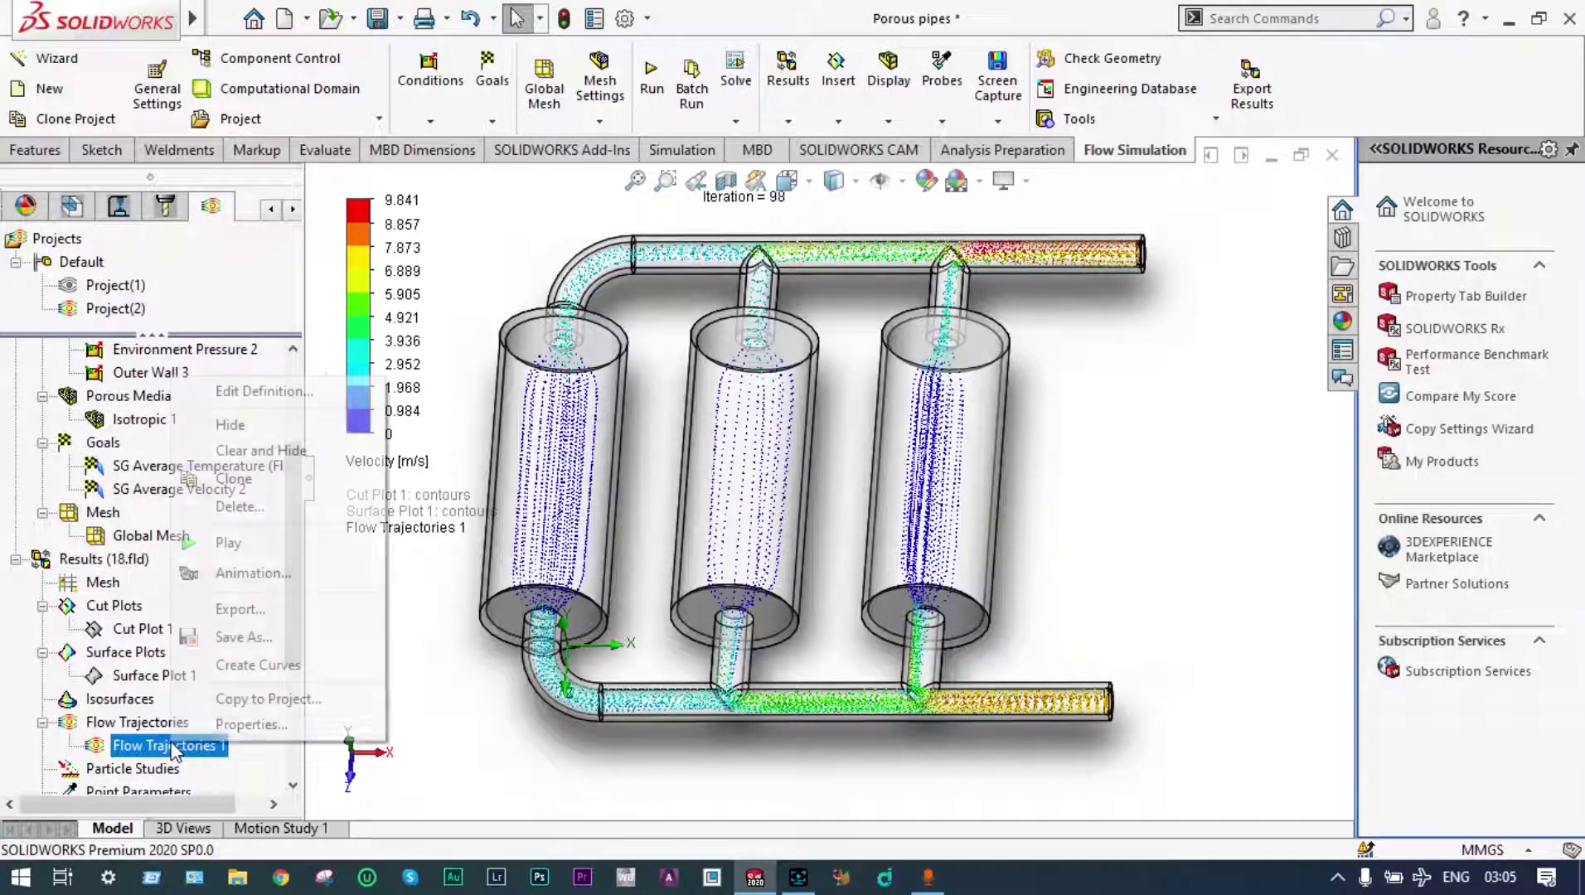
pyautogui.click(228, 543)
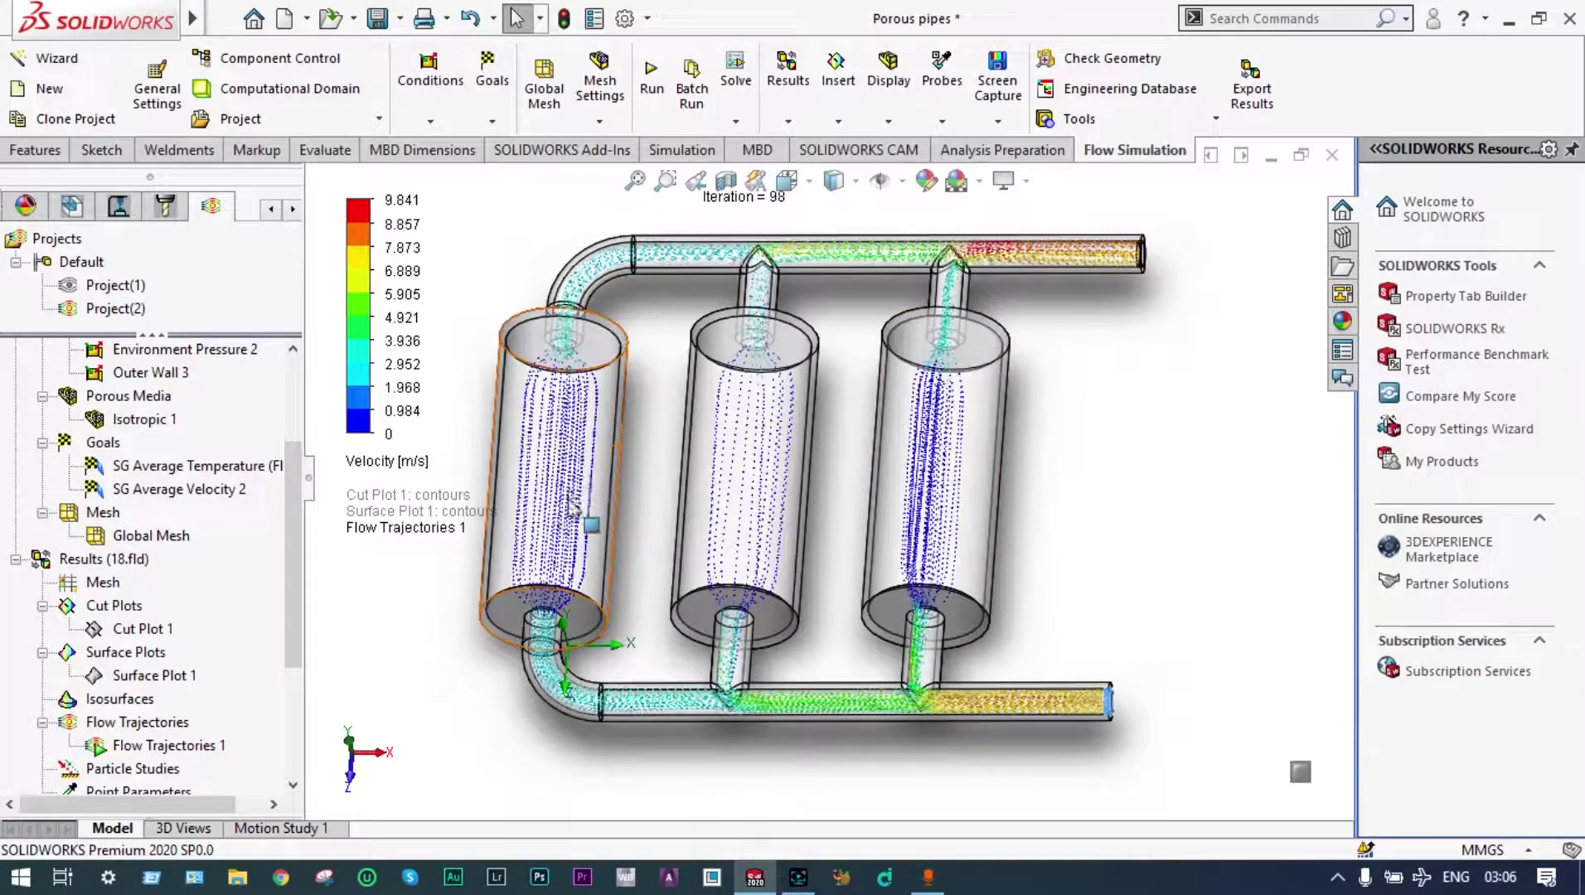
pyautogui.moveTo(794, 444); pyautogui.dragTo(891, 474, button='middle')
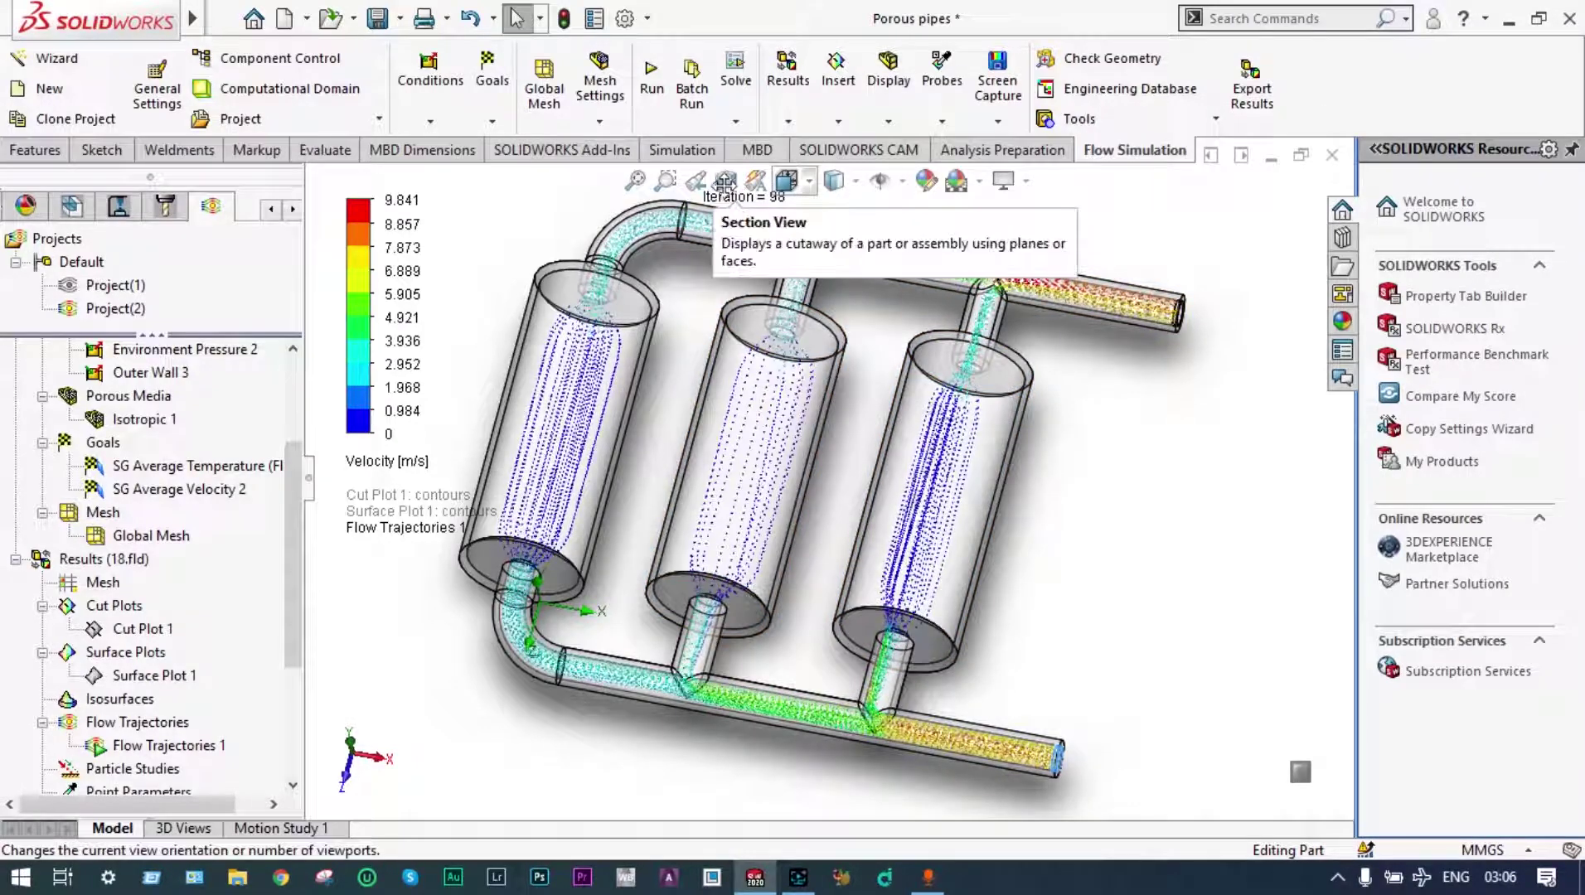
pyautogui.click(665, 180)
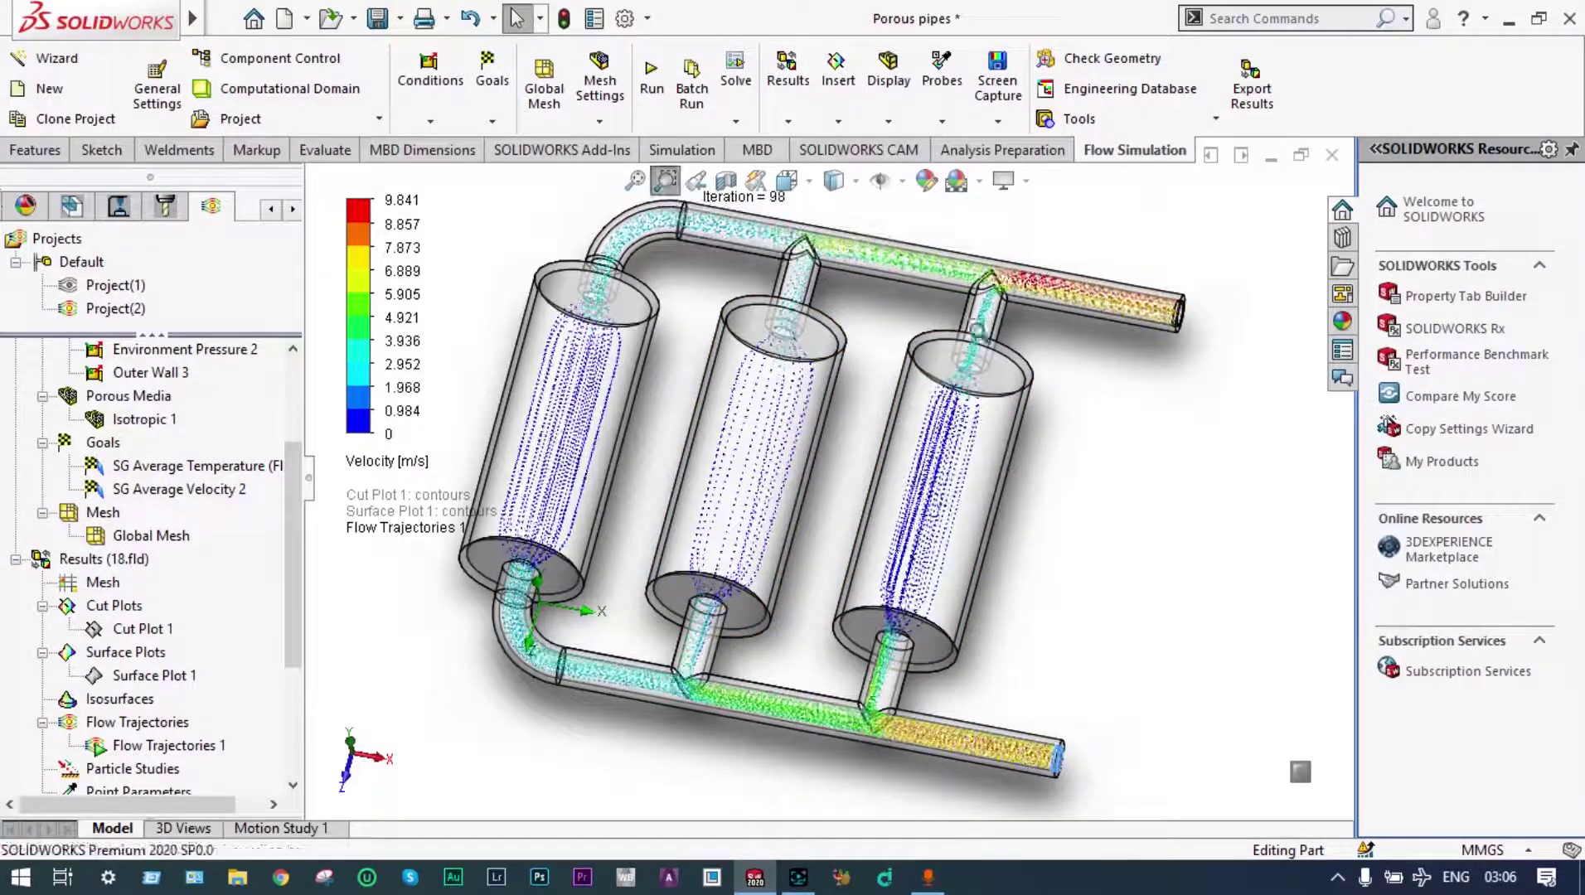
pyautogui.moveTo(1028, 572); pyautogui.dragTo(547, 672)
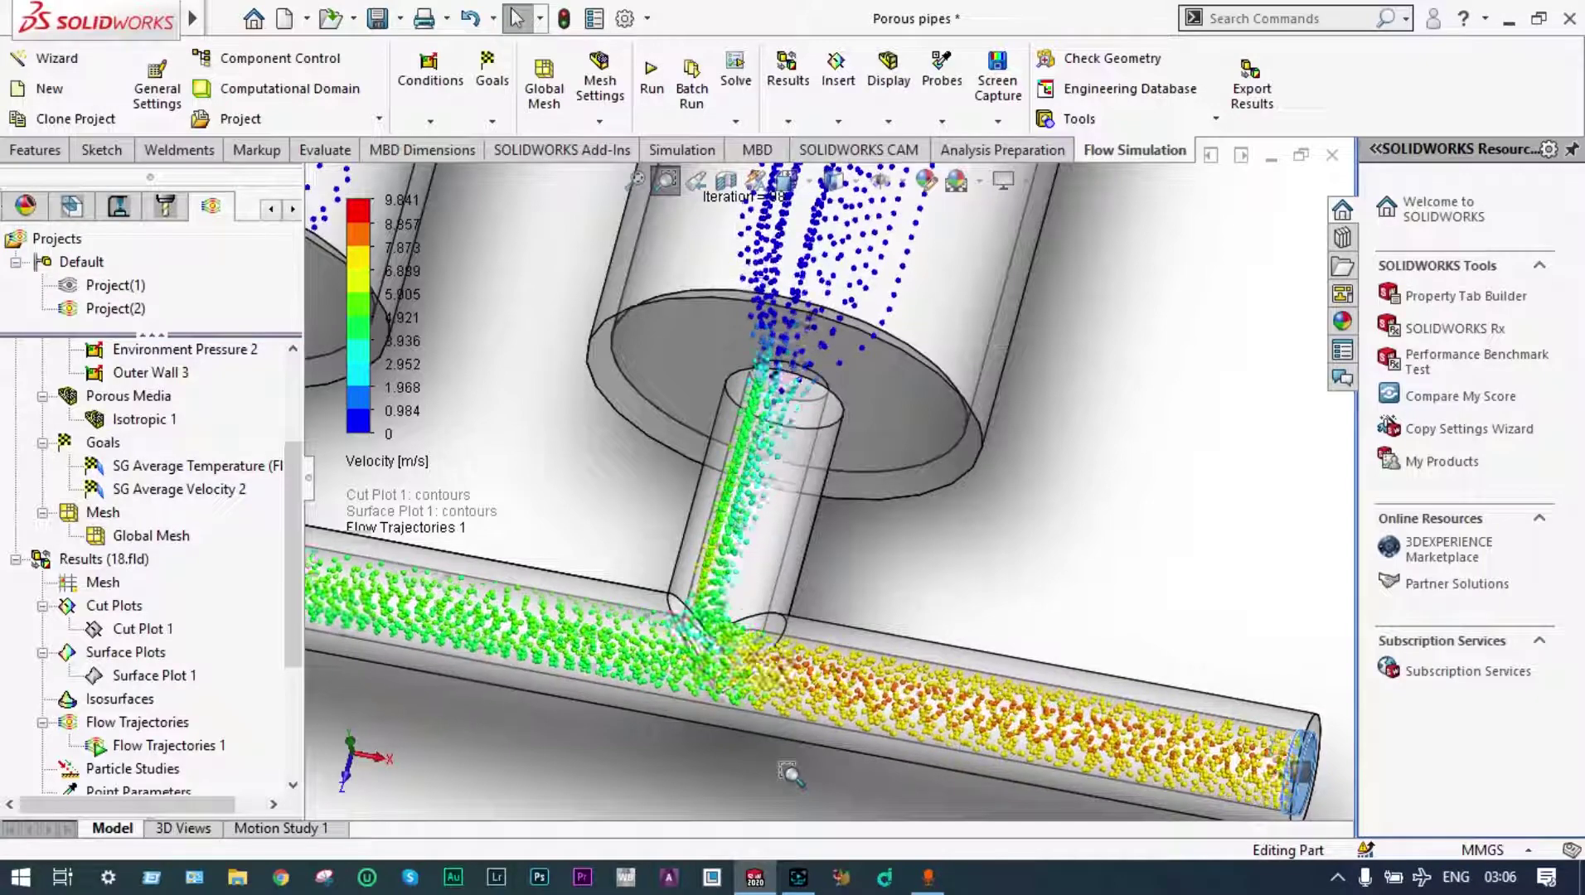
pyautogui.press('f')
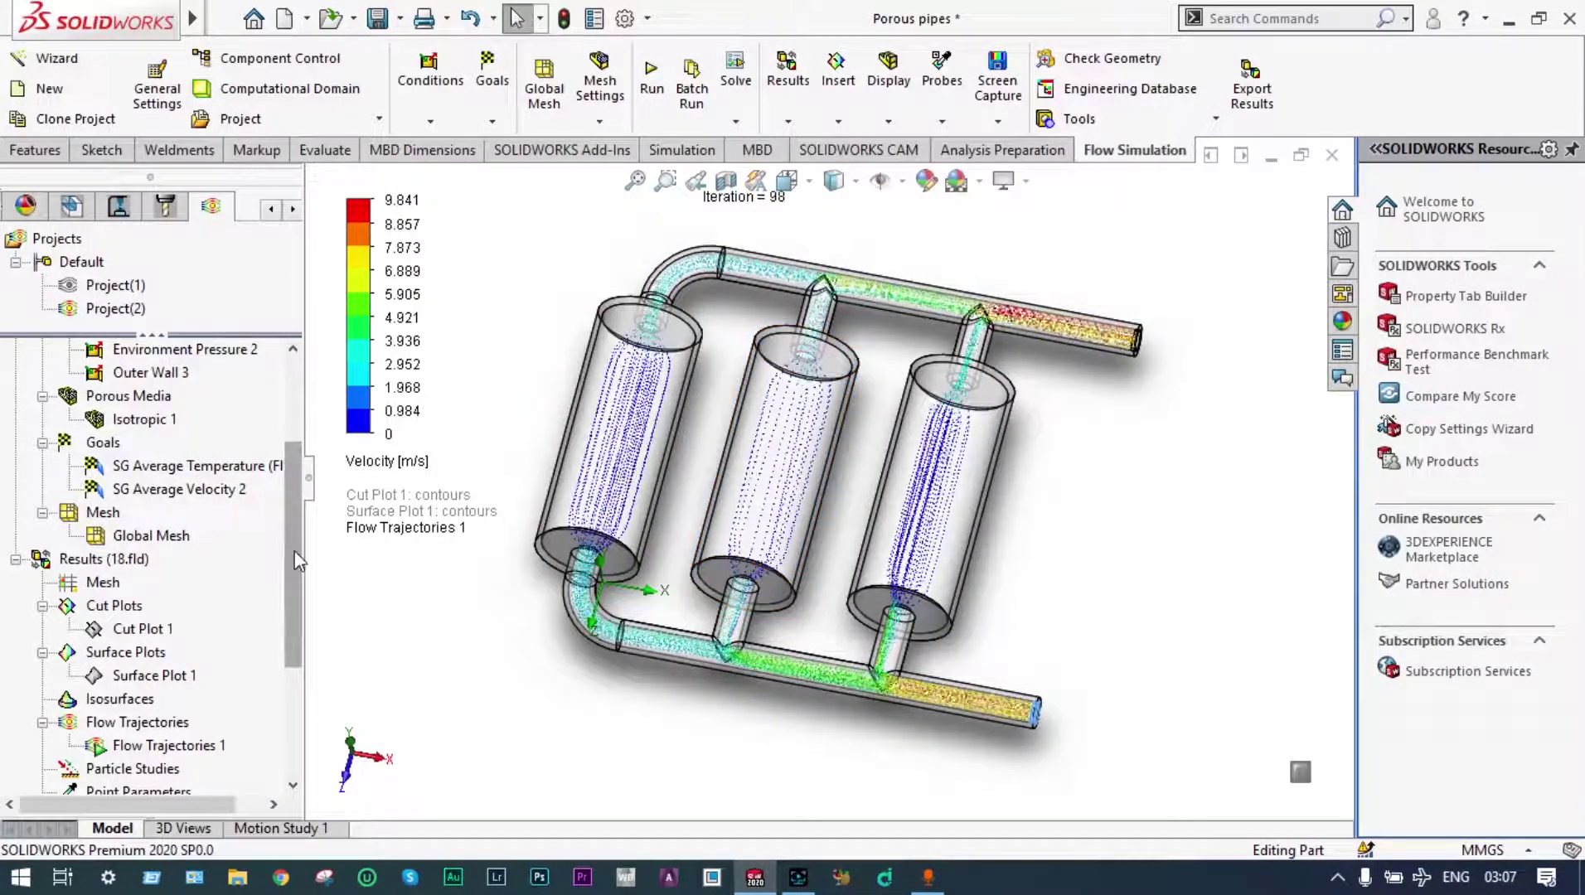
# Edit the flow trajectories to use 100 starting points and draw them as Arrows.
pyautogui.moveTo(292, 564); pyautogui.dragTo(293, 621)
pyautogui.rightClick(217, 630)
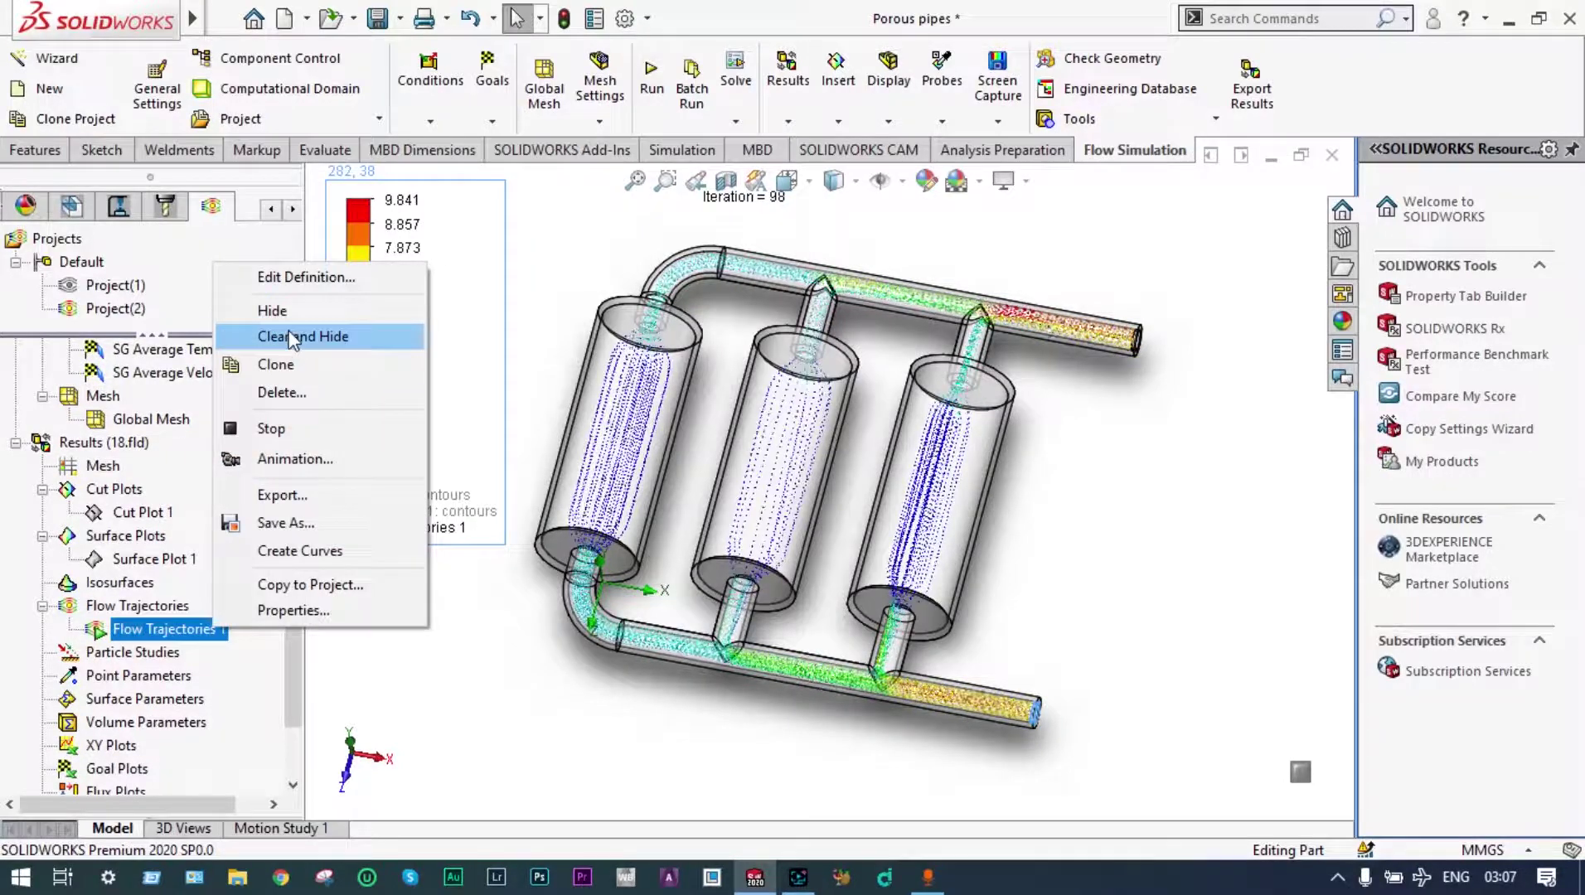
pyautogui.click(300, 283)
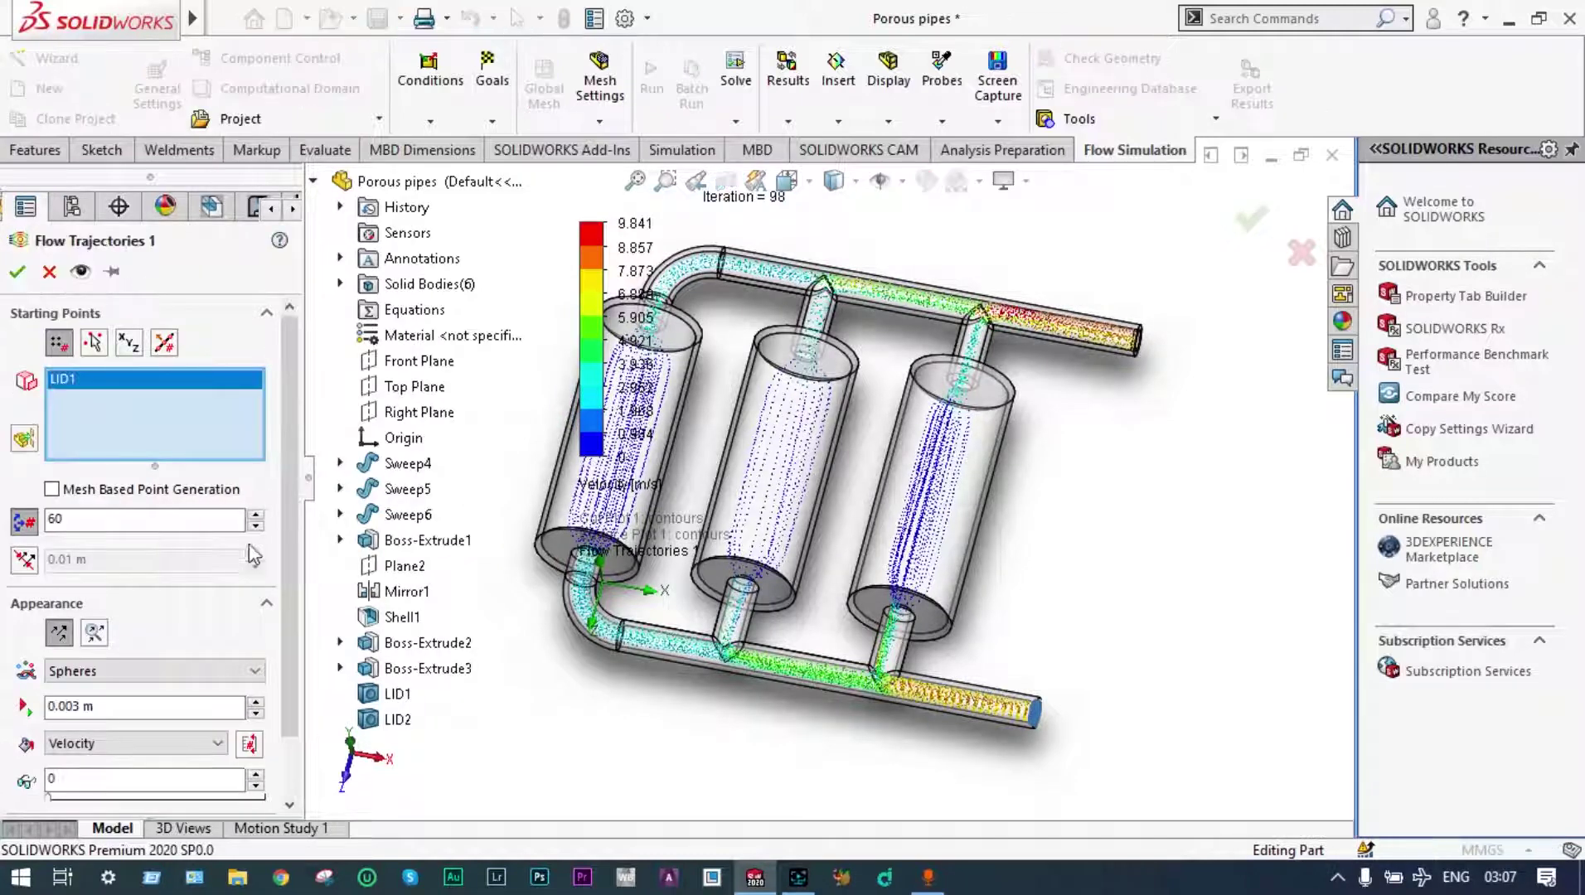
pyautogui.click(254, 673)
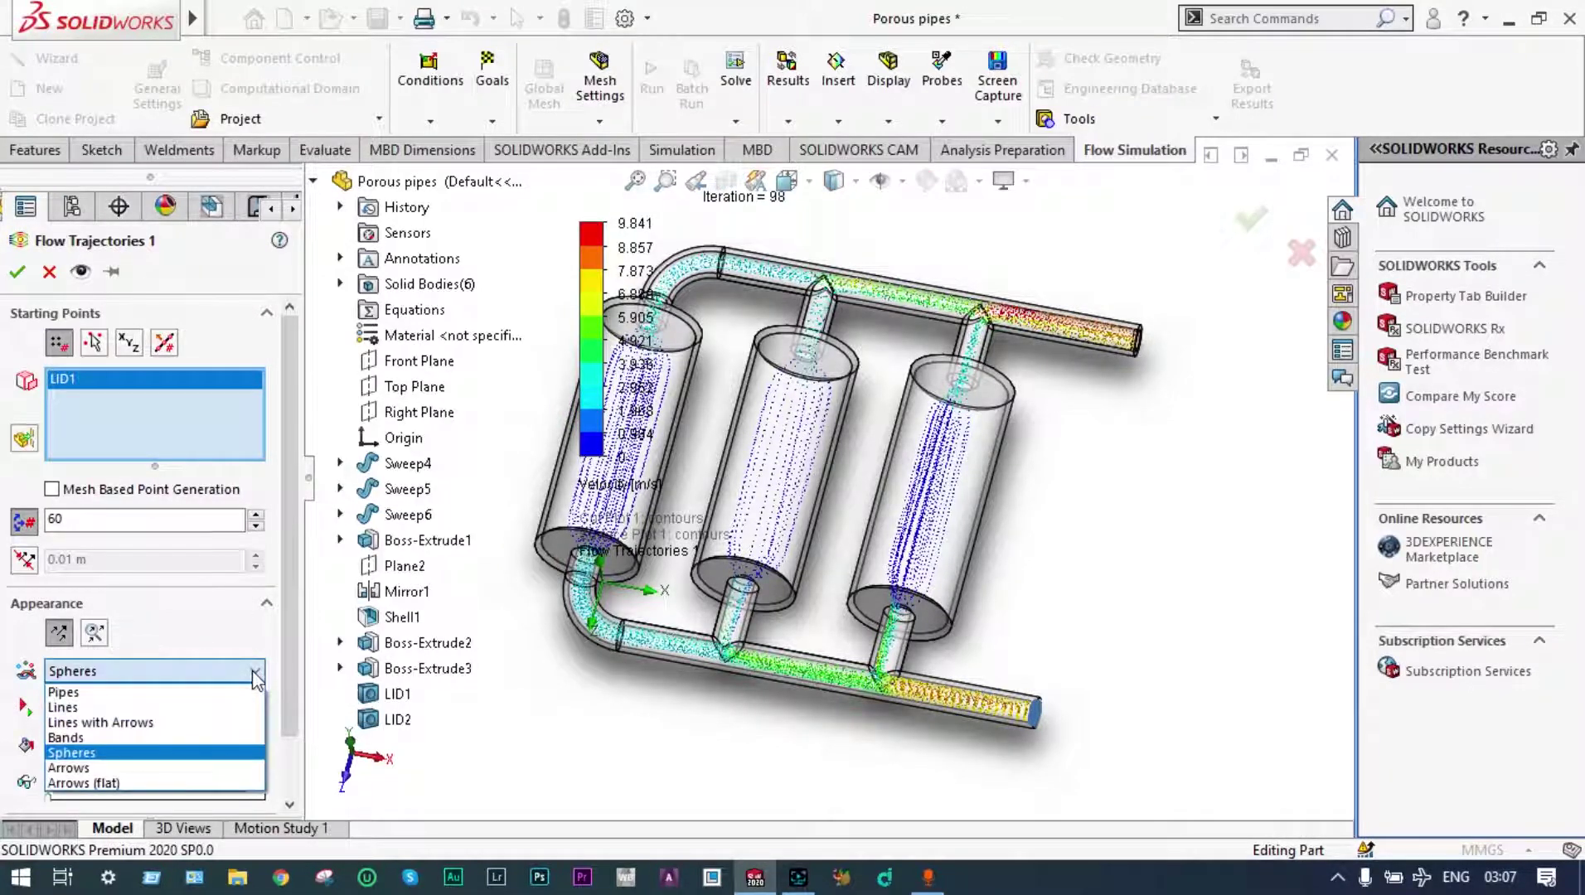
pyautogui.click(150, 768)
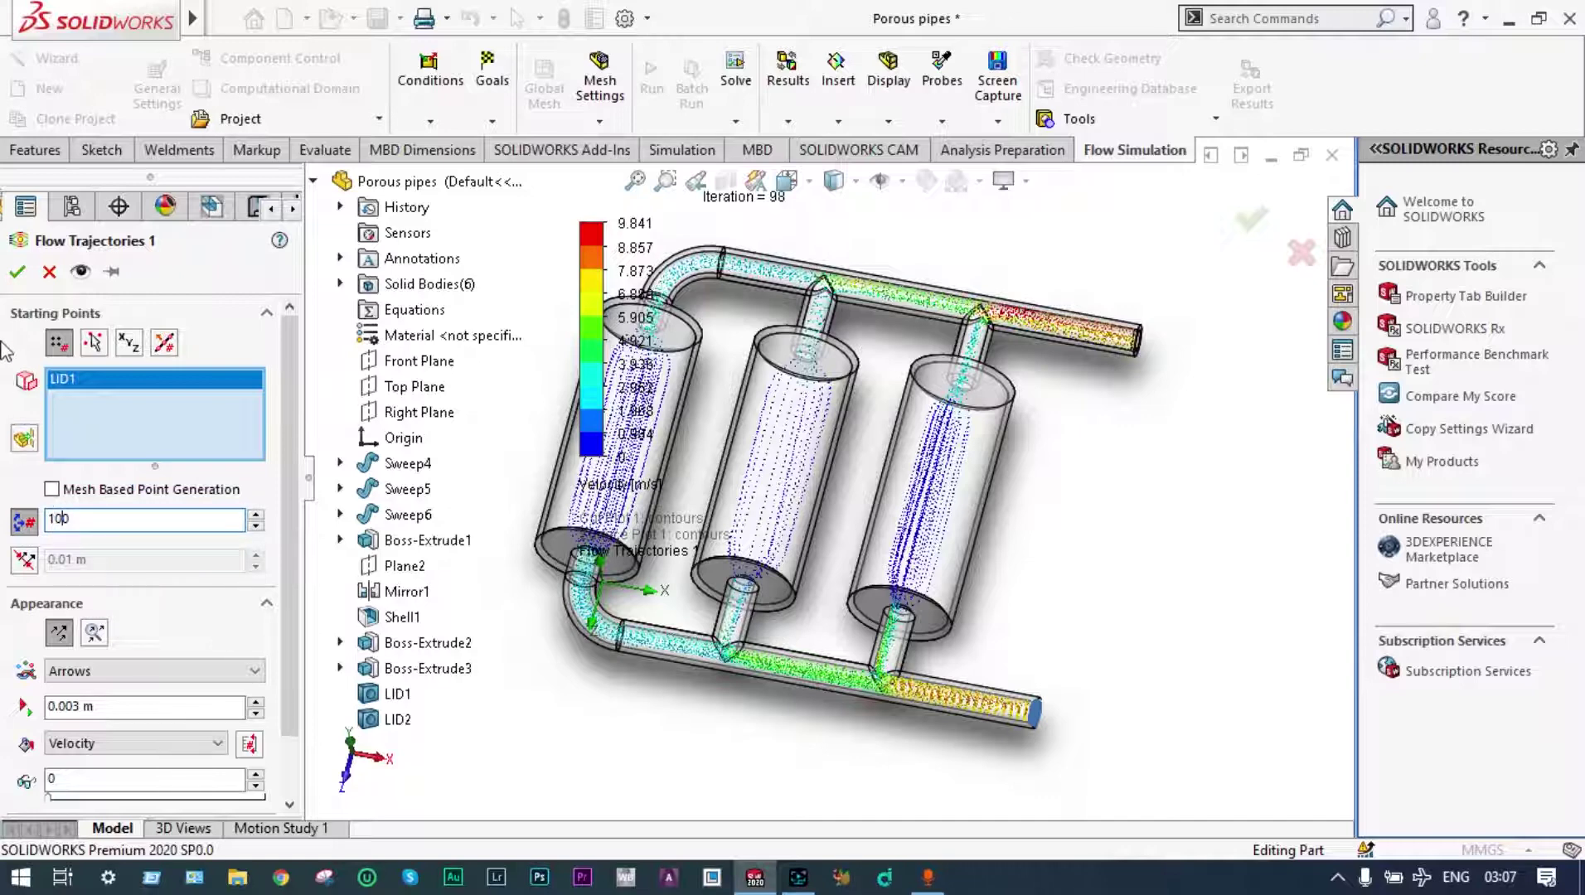
pyautogui.click(18, 273)
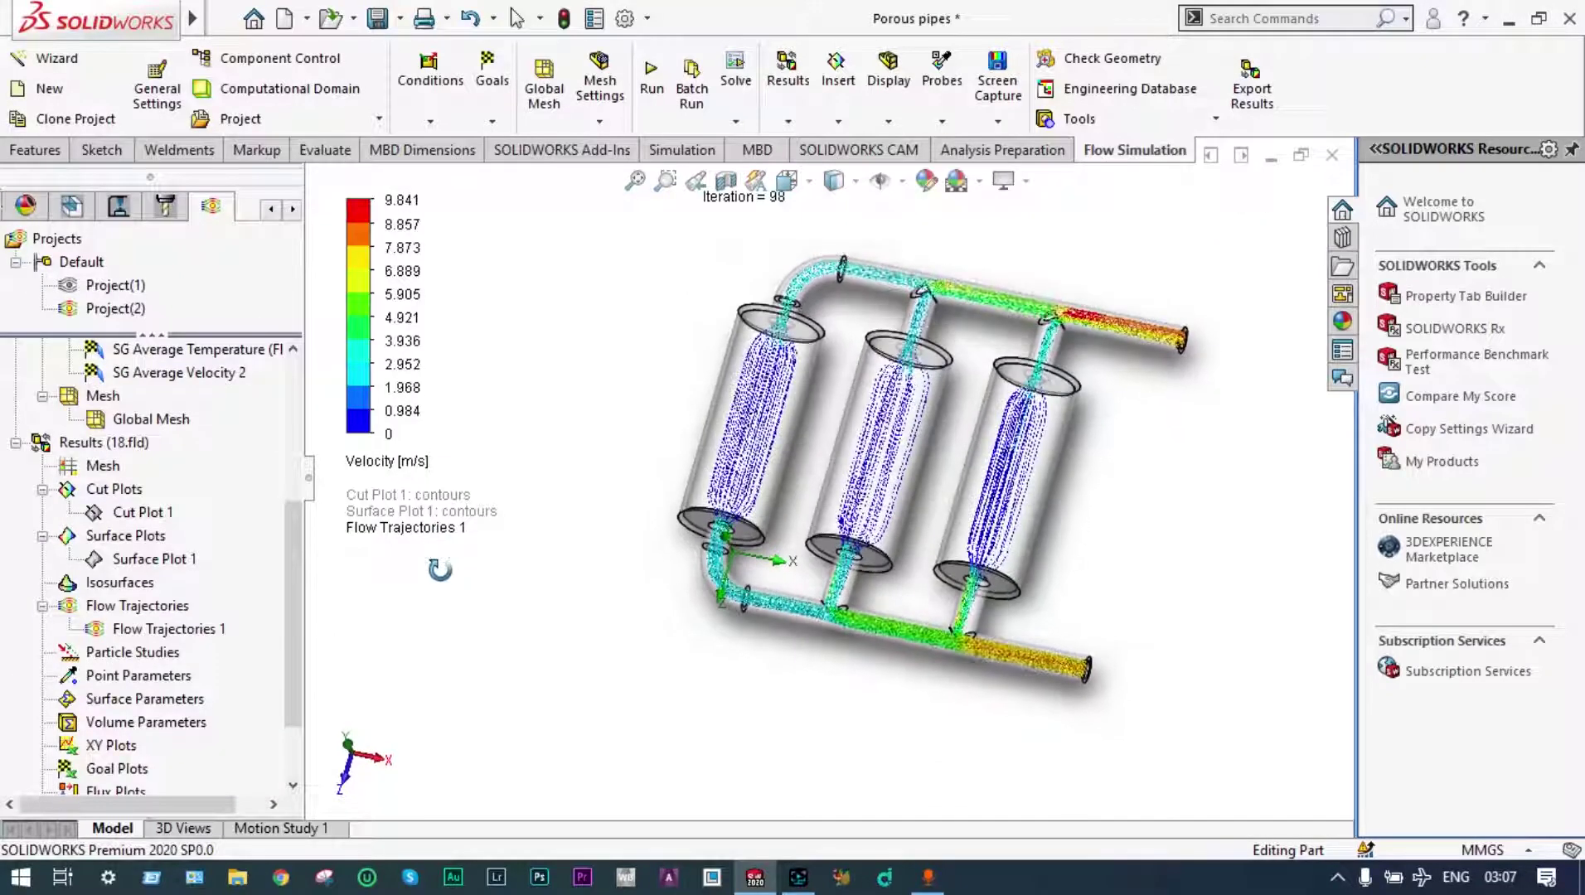
# Examine the arrow trajectories up close inside the third porous cylinder.
pyautogui.click(678, 183)
pyautogui.moveTo(1159, 353); pyautogui.dragTo(918, 568)
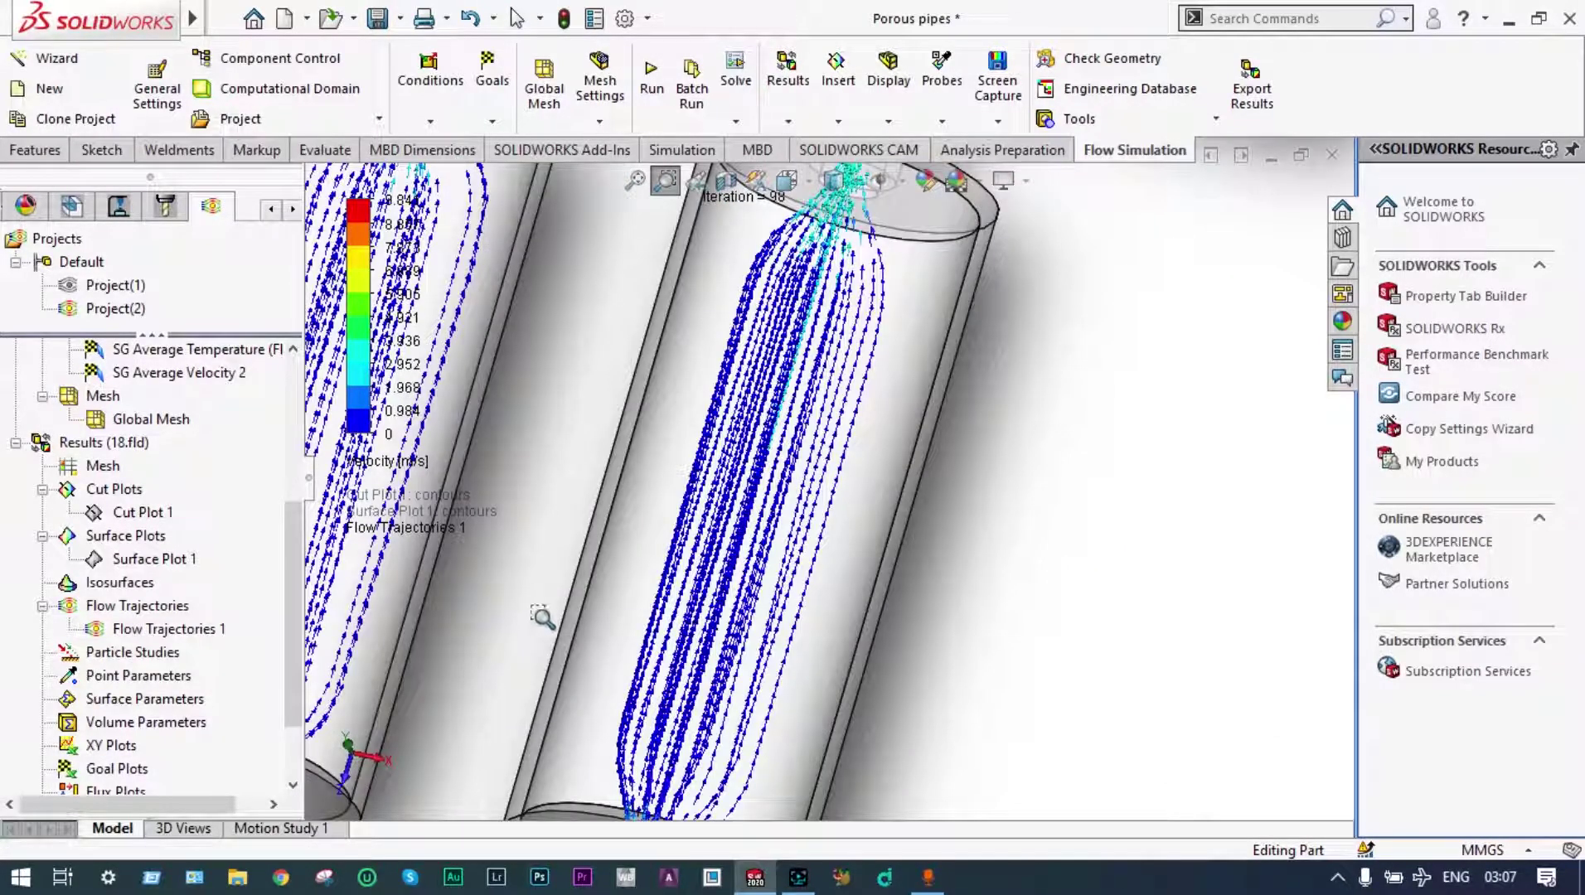
pyautogui.press('f')
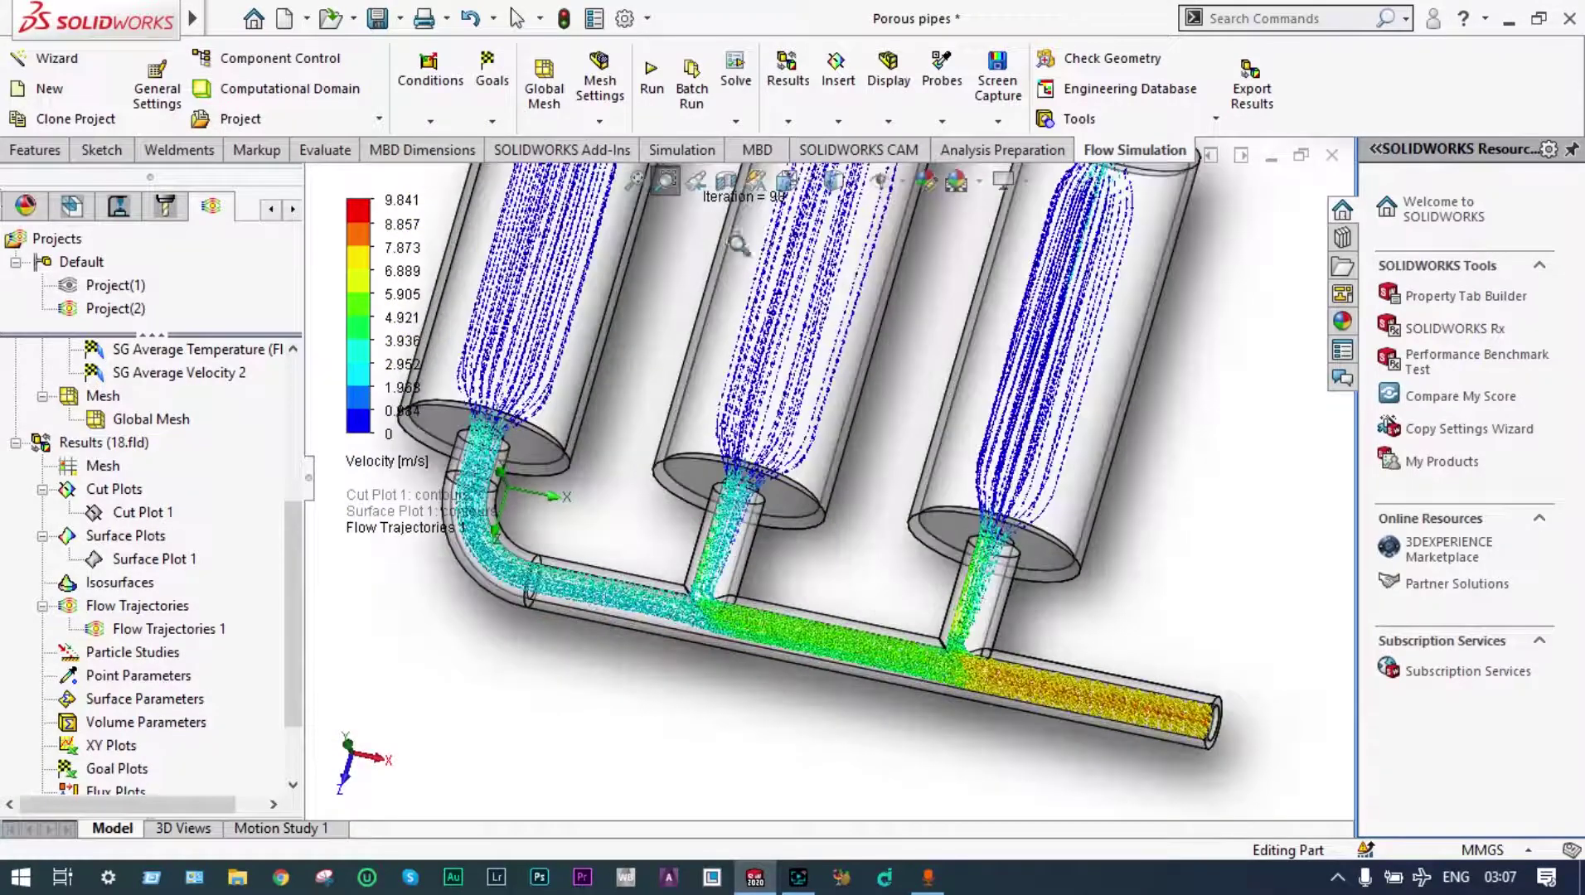
# Orient the model to the Top view and play the arrow flow trajectories animation.
pyautogui.click(813, 191)
pyautogui.click(920, 245)
pyautogui.click(812, 191)
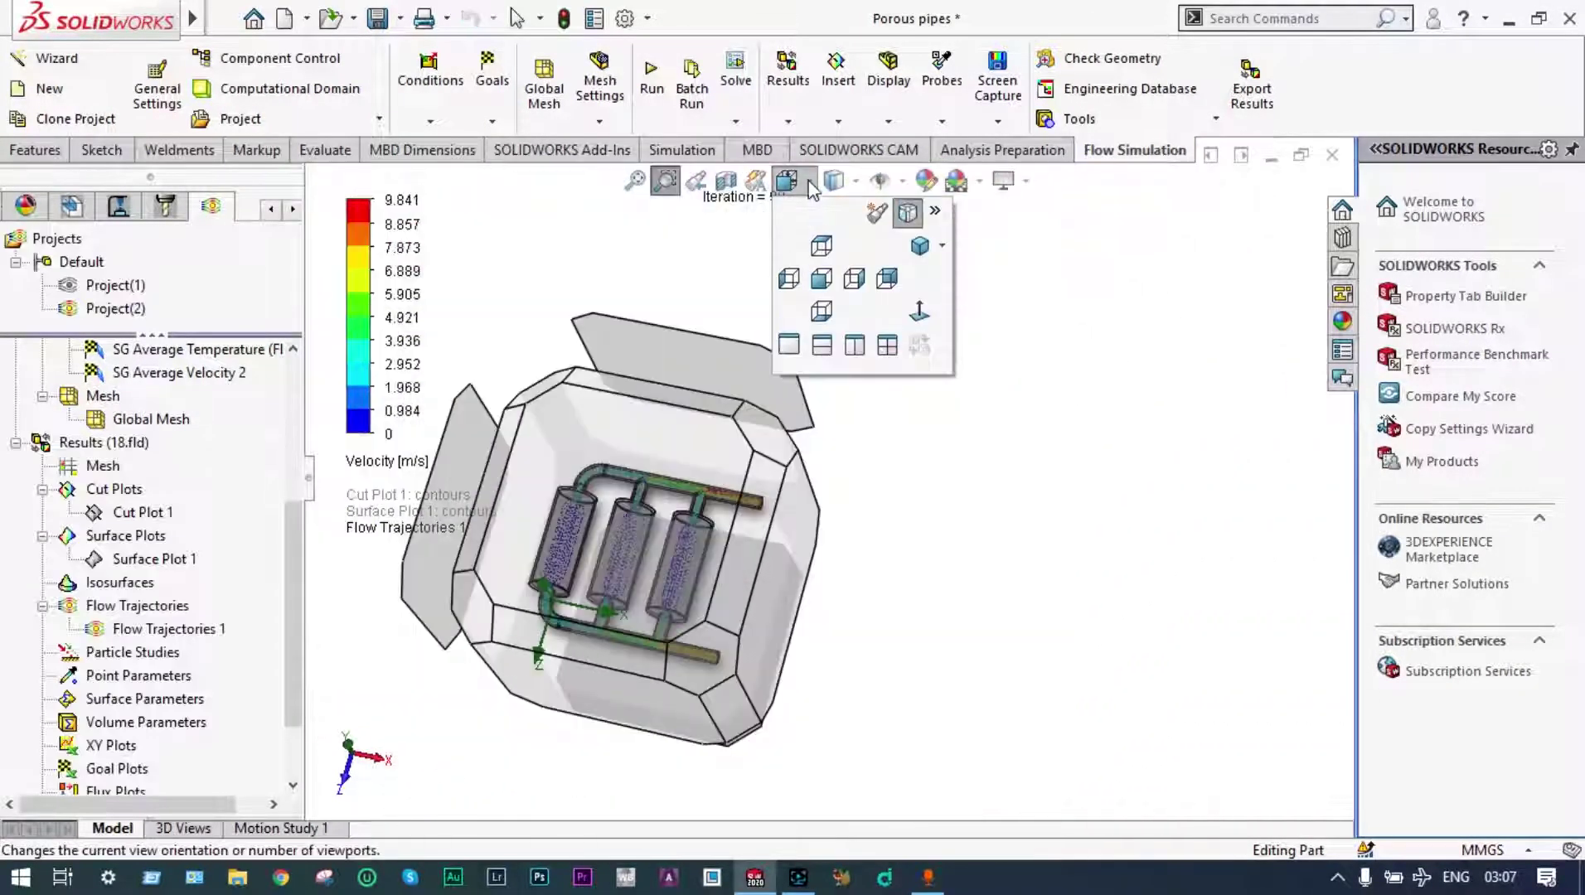
pyautogui.click(824, 244)
pyautogui.scroll(-3, 166, 547)
pyautogui.click(187, 544)
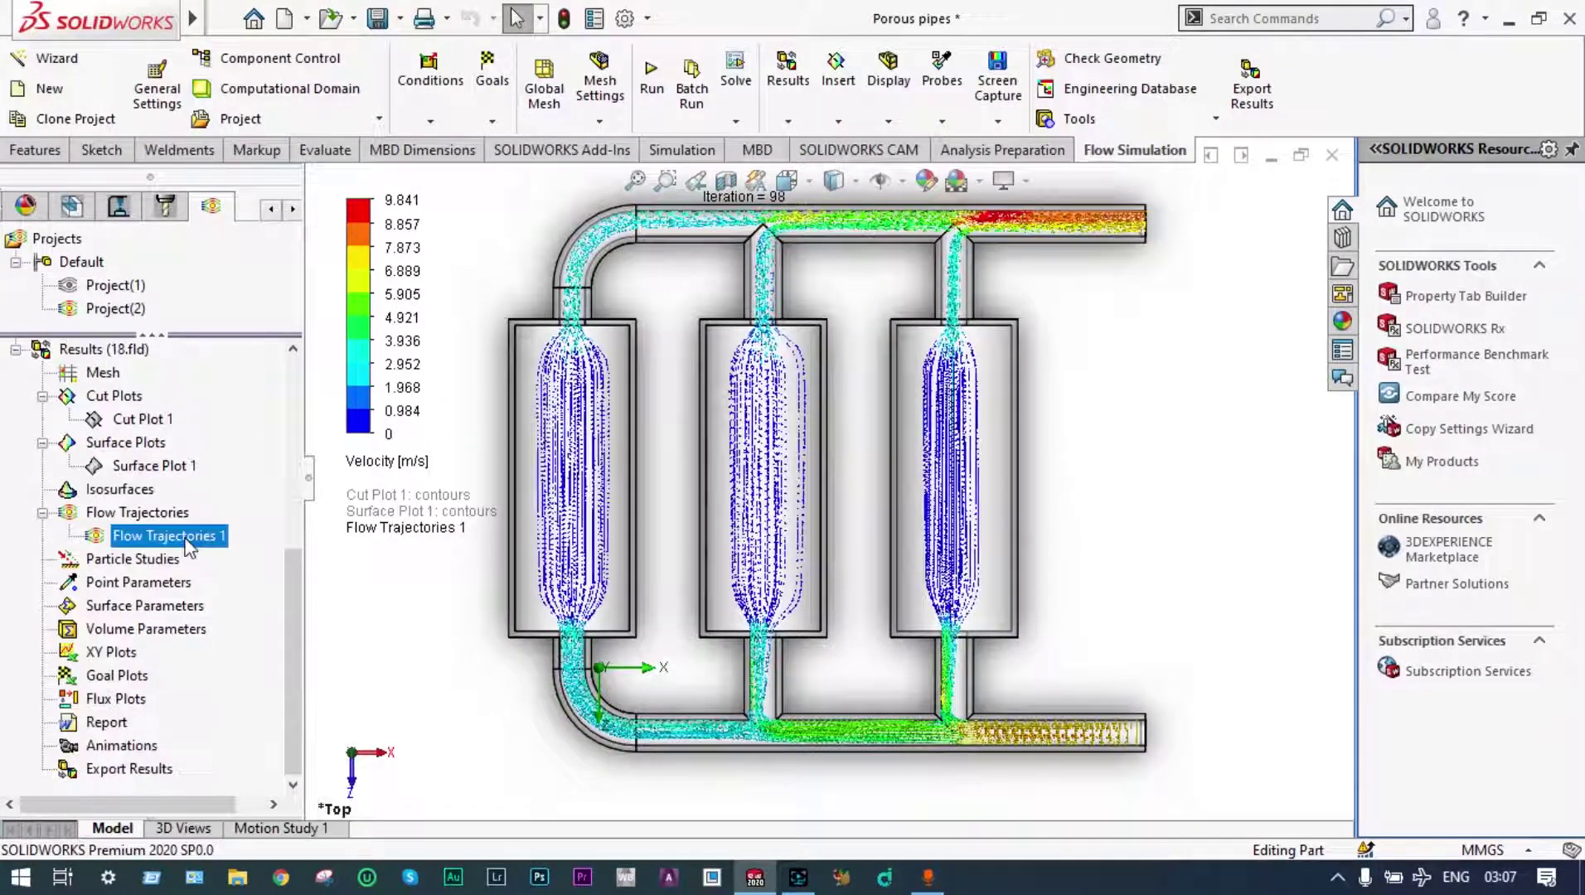
pyautogui.rightClick(187, 543)
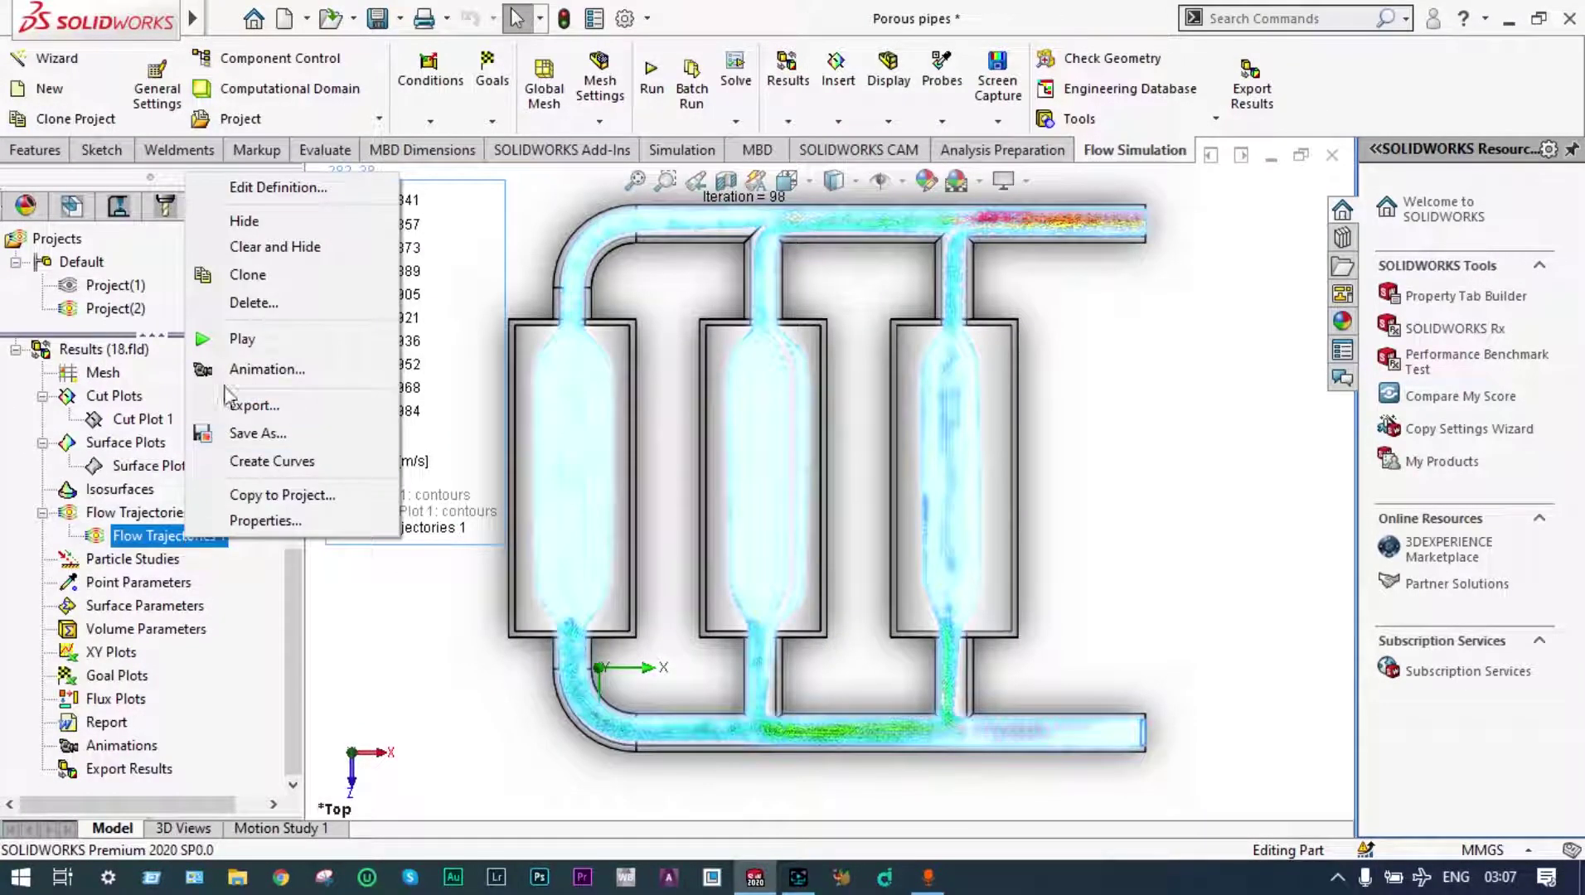
pyautogui.click(243, 338)
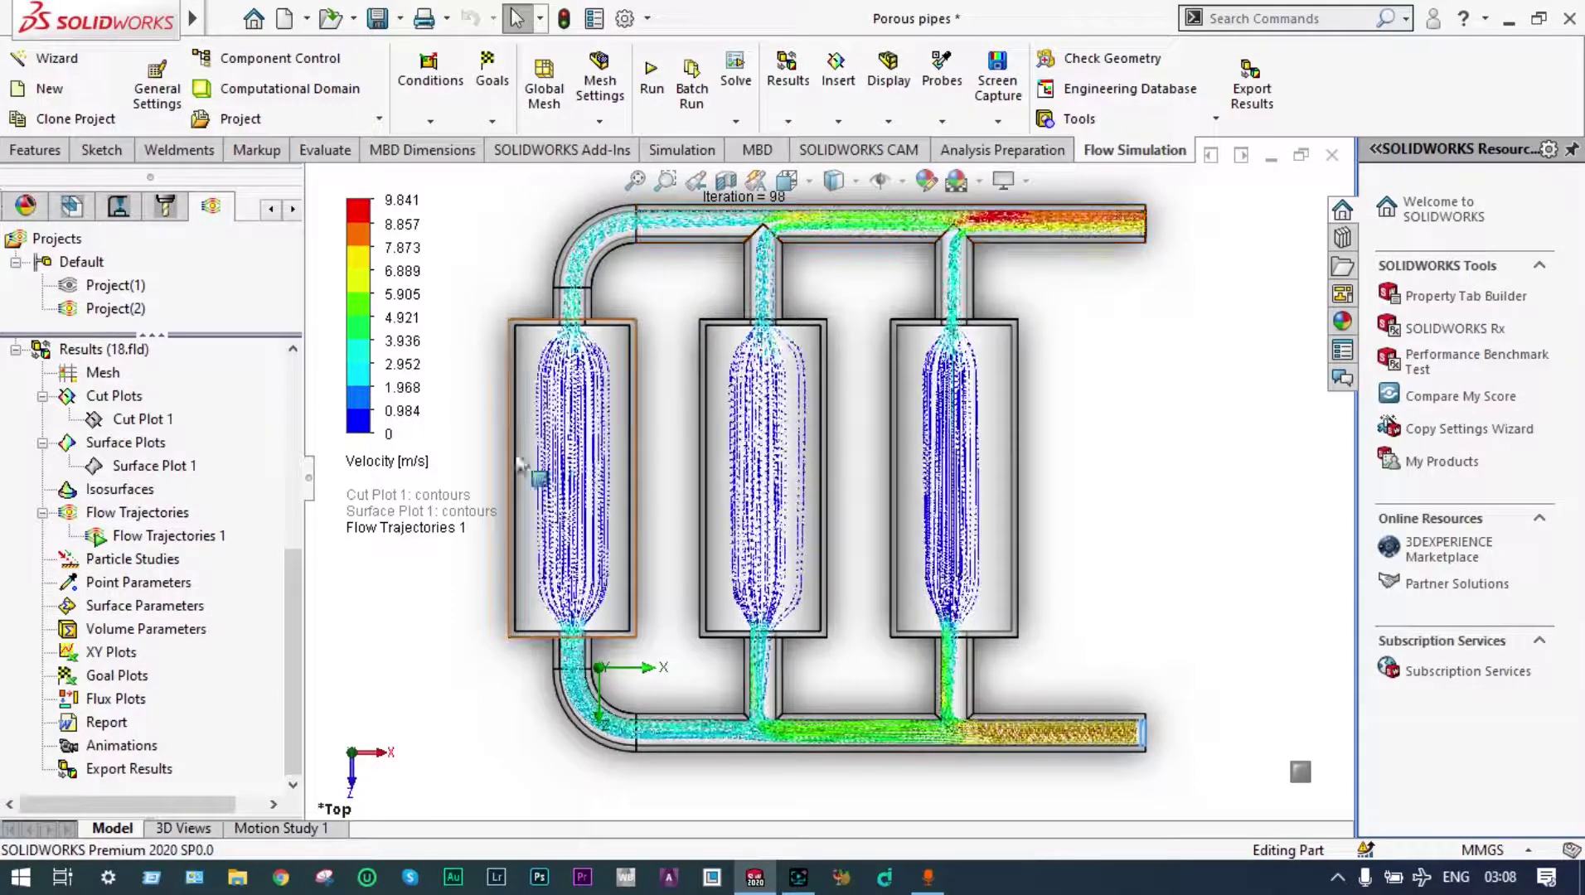
# Switch the parameter colouring the flow trajectories to Temperature (Fluid).
pyautogui.click(384, 462)
pyautogui.click(406, 61)
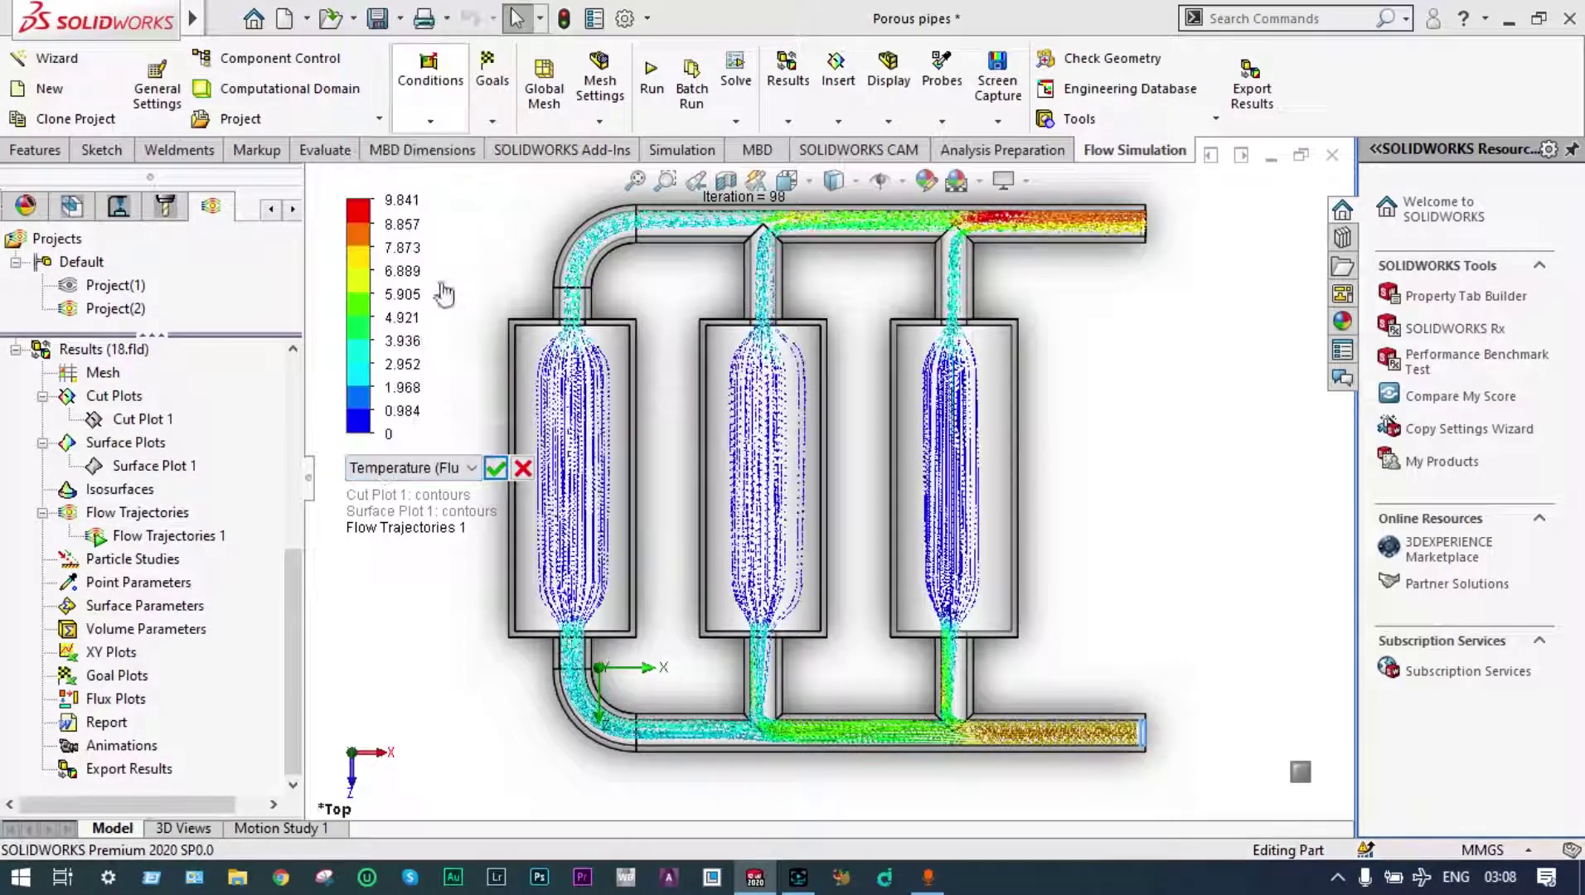
pyautogui.click(496, 469)
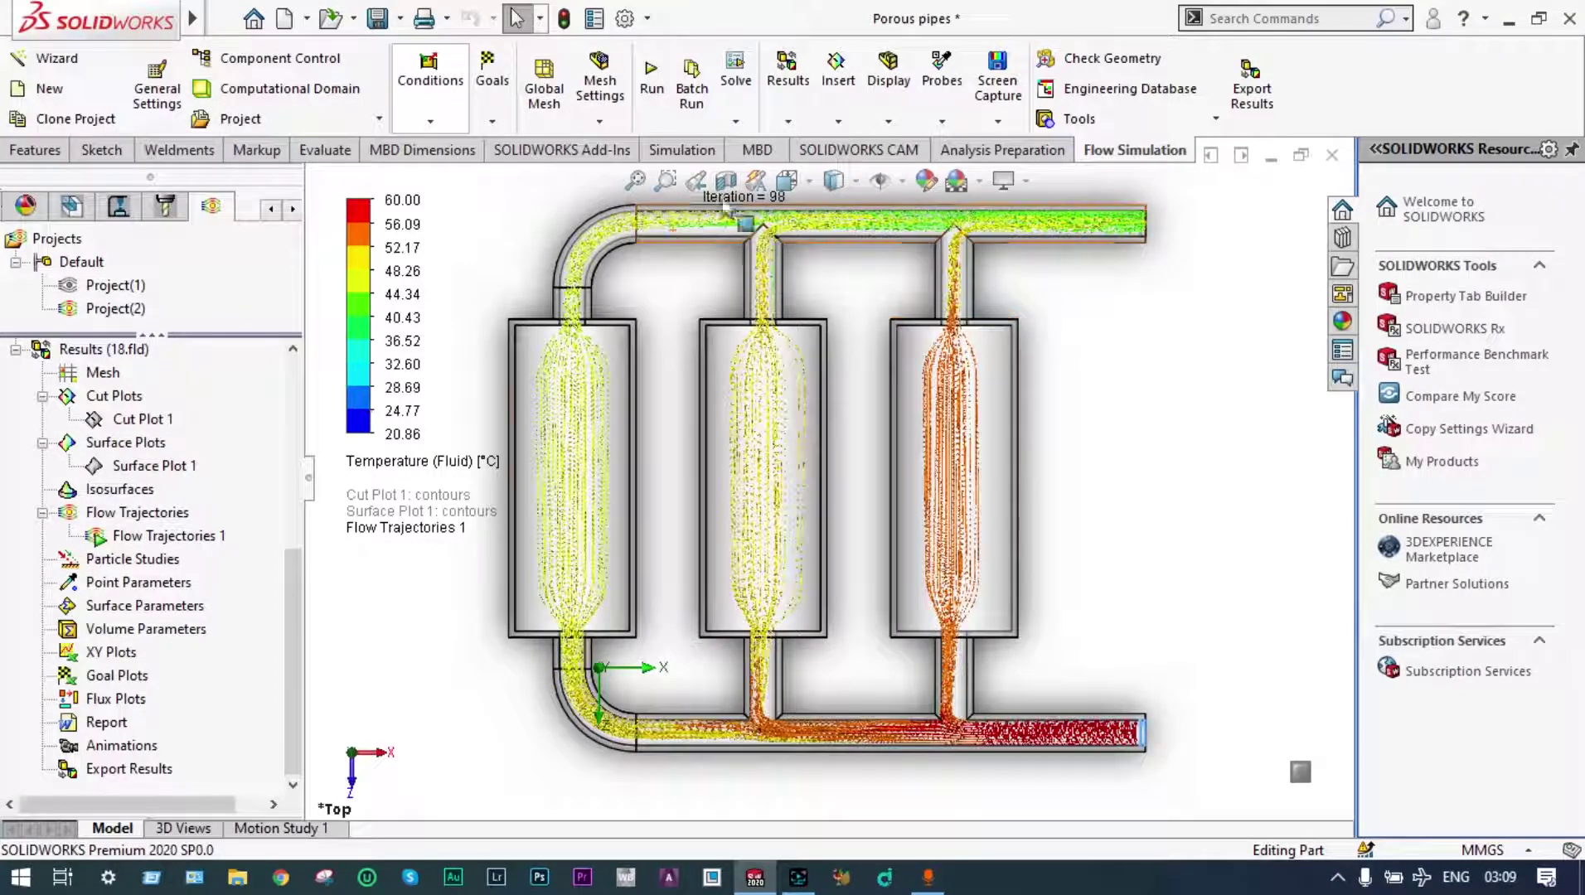
# Examine the temperature-coloured trajectories inside the second and third cylinders and along the lower pipe.
pyautogui.click(667, 189)
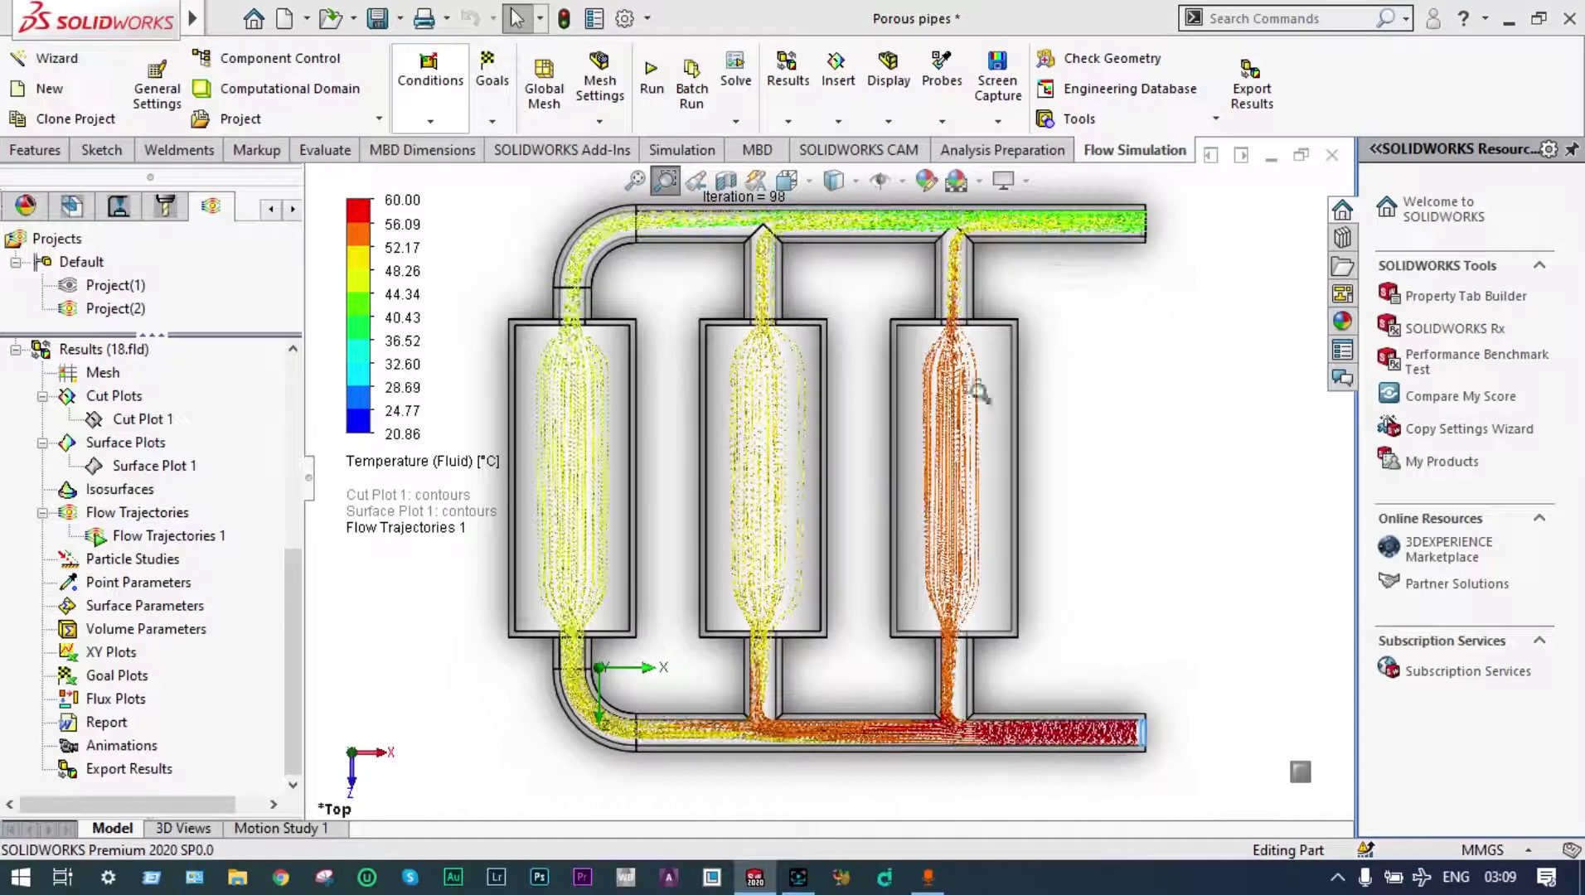
pyautogui.moveTo(1036, 313); pyautogui.dragTo(730, 631)
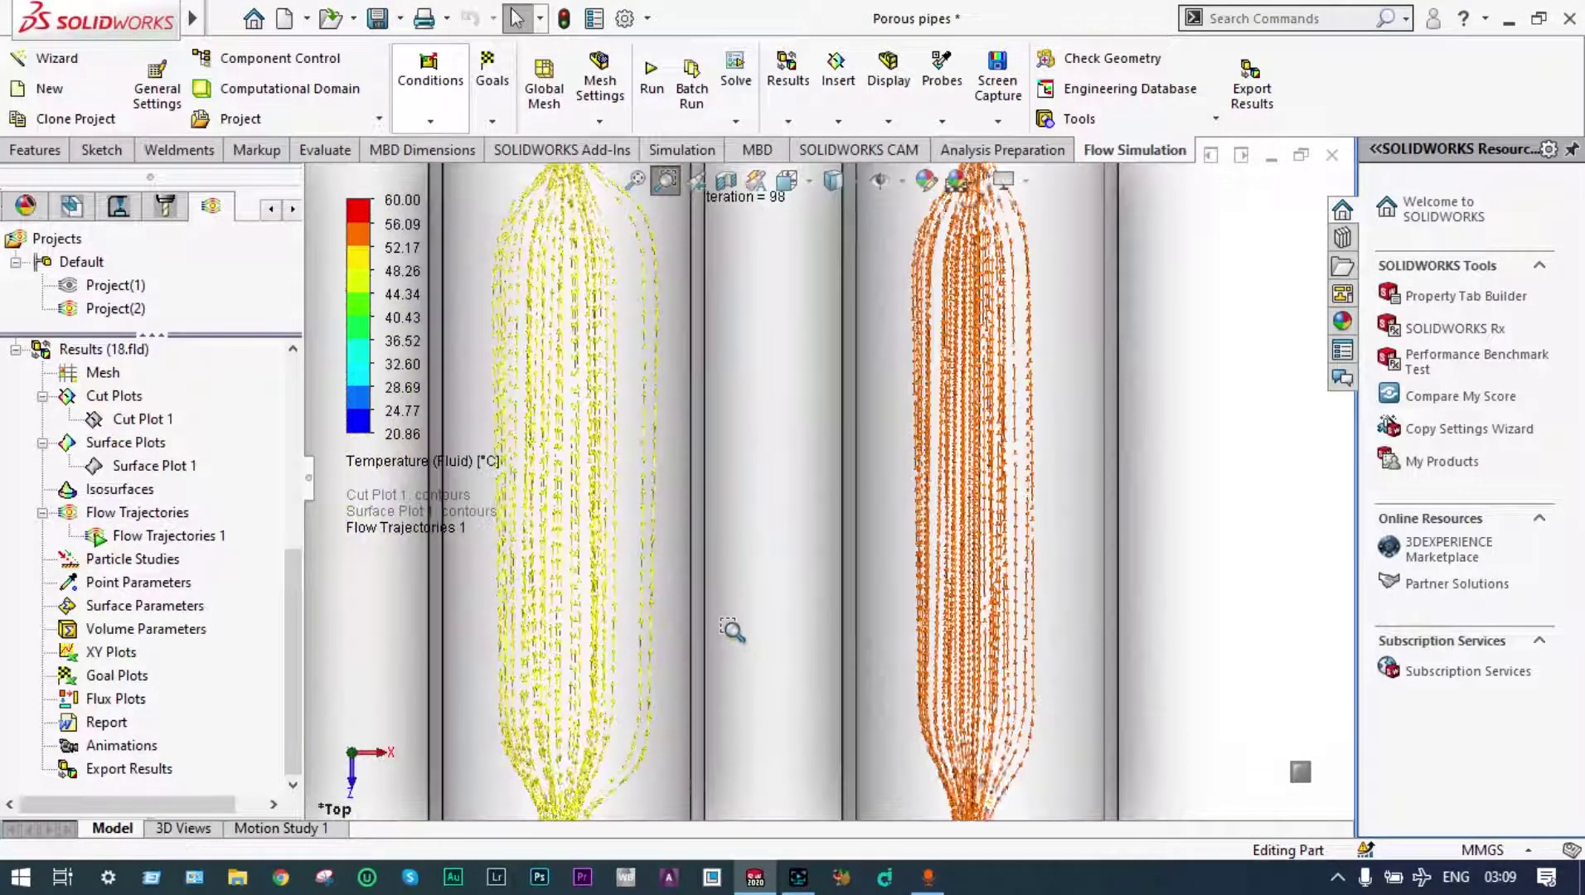
pyautogui.keyDown('ctrl'); pyautogui.moveTo(1083, 701); pyautogui.dragTo(877, 641, button='middle'); pyautogui.keyUp('ctrl')
pyautogui.scroll(5, 877, 641)
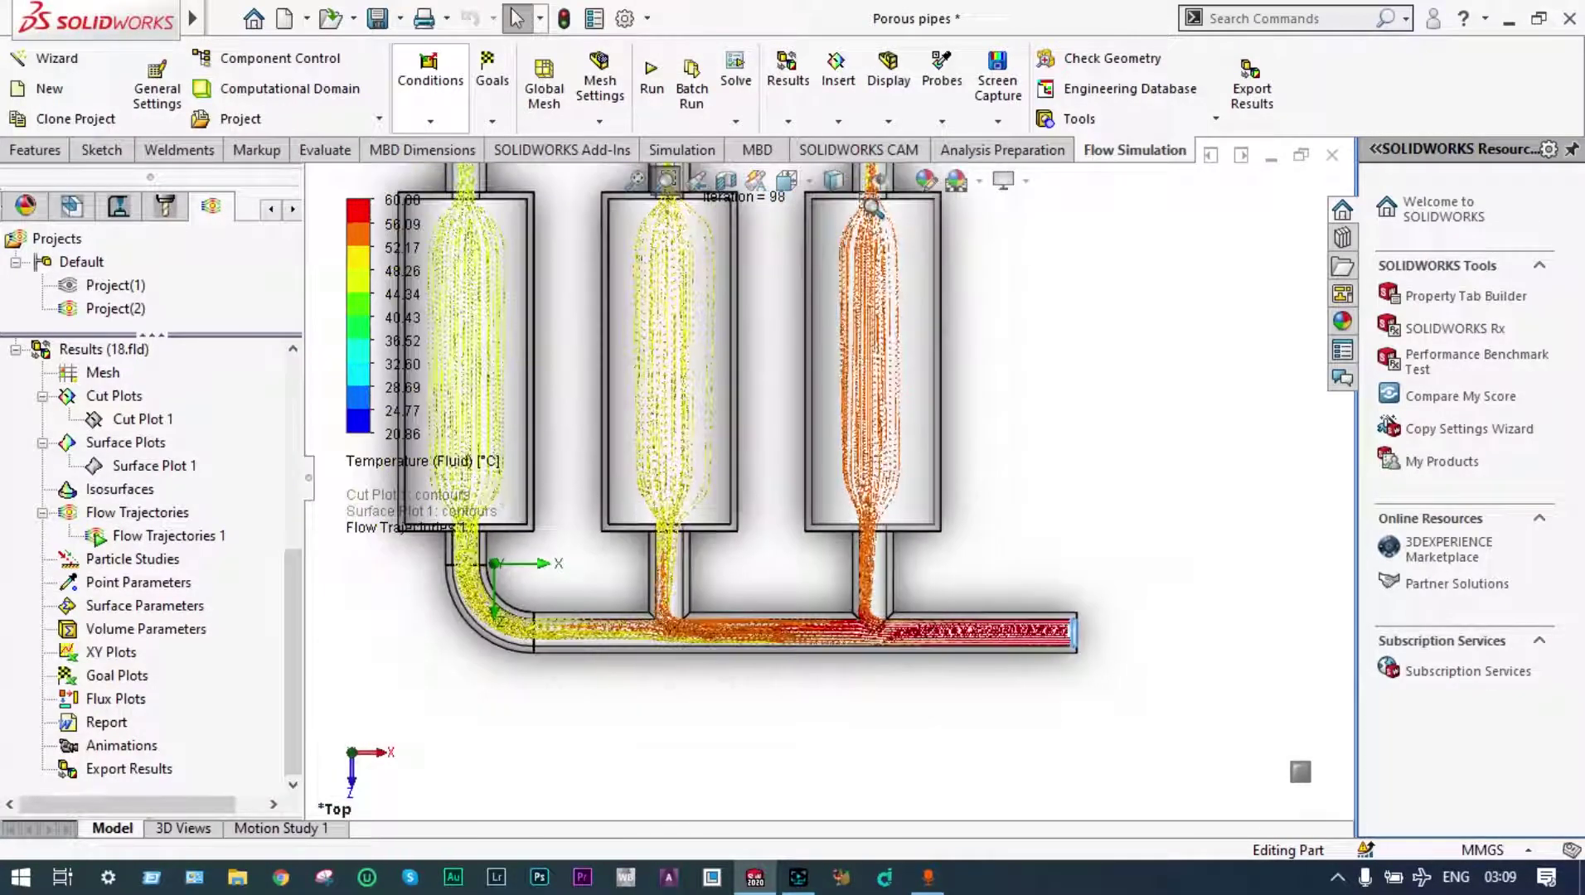
pyautogui.scroll(3, 578, 429)
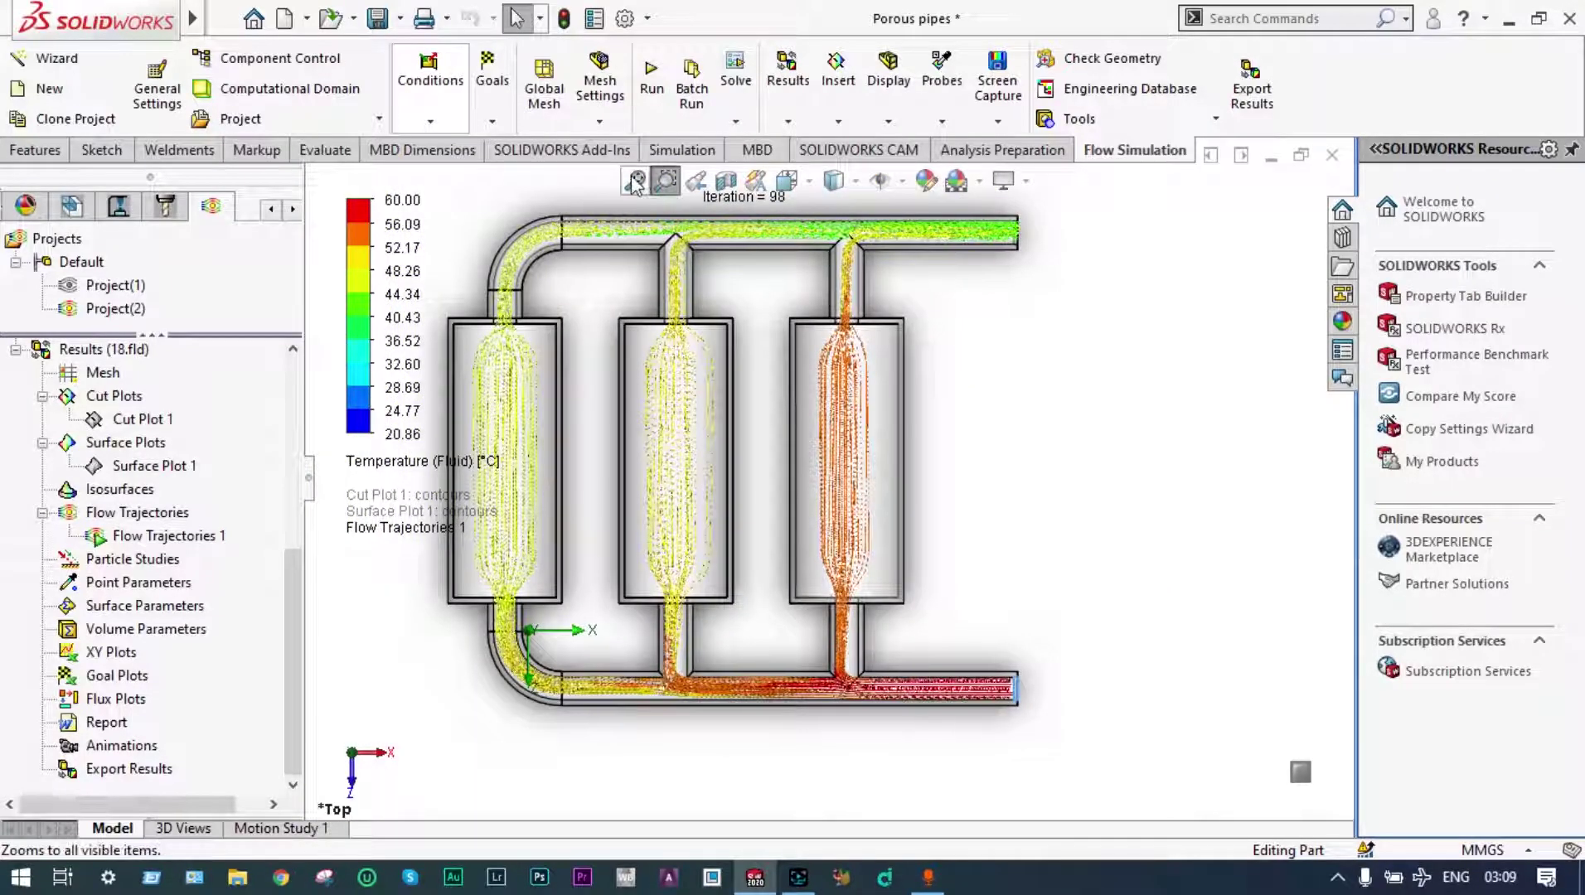
pyautogui.click(634, 180)
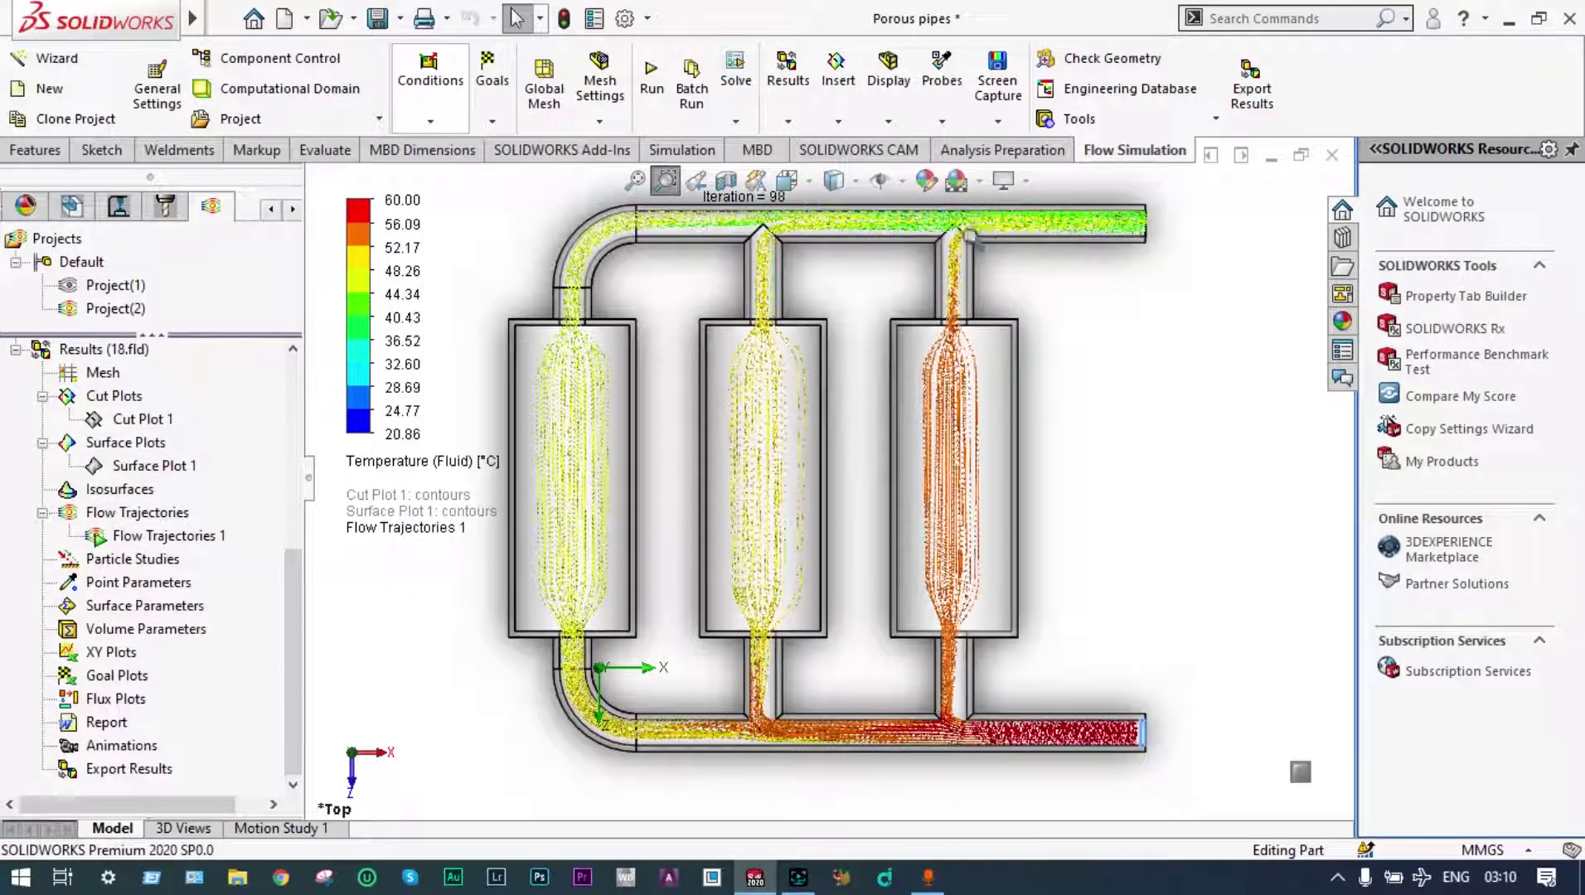
# Examine the temperature trajectories at the third cylinder's junction with the upper pipe and across the whole model from an oblique angle.
pyautogui.moveTo(654, 217); pyautogui.dragTo(866, 326)
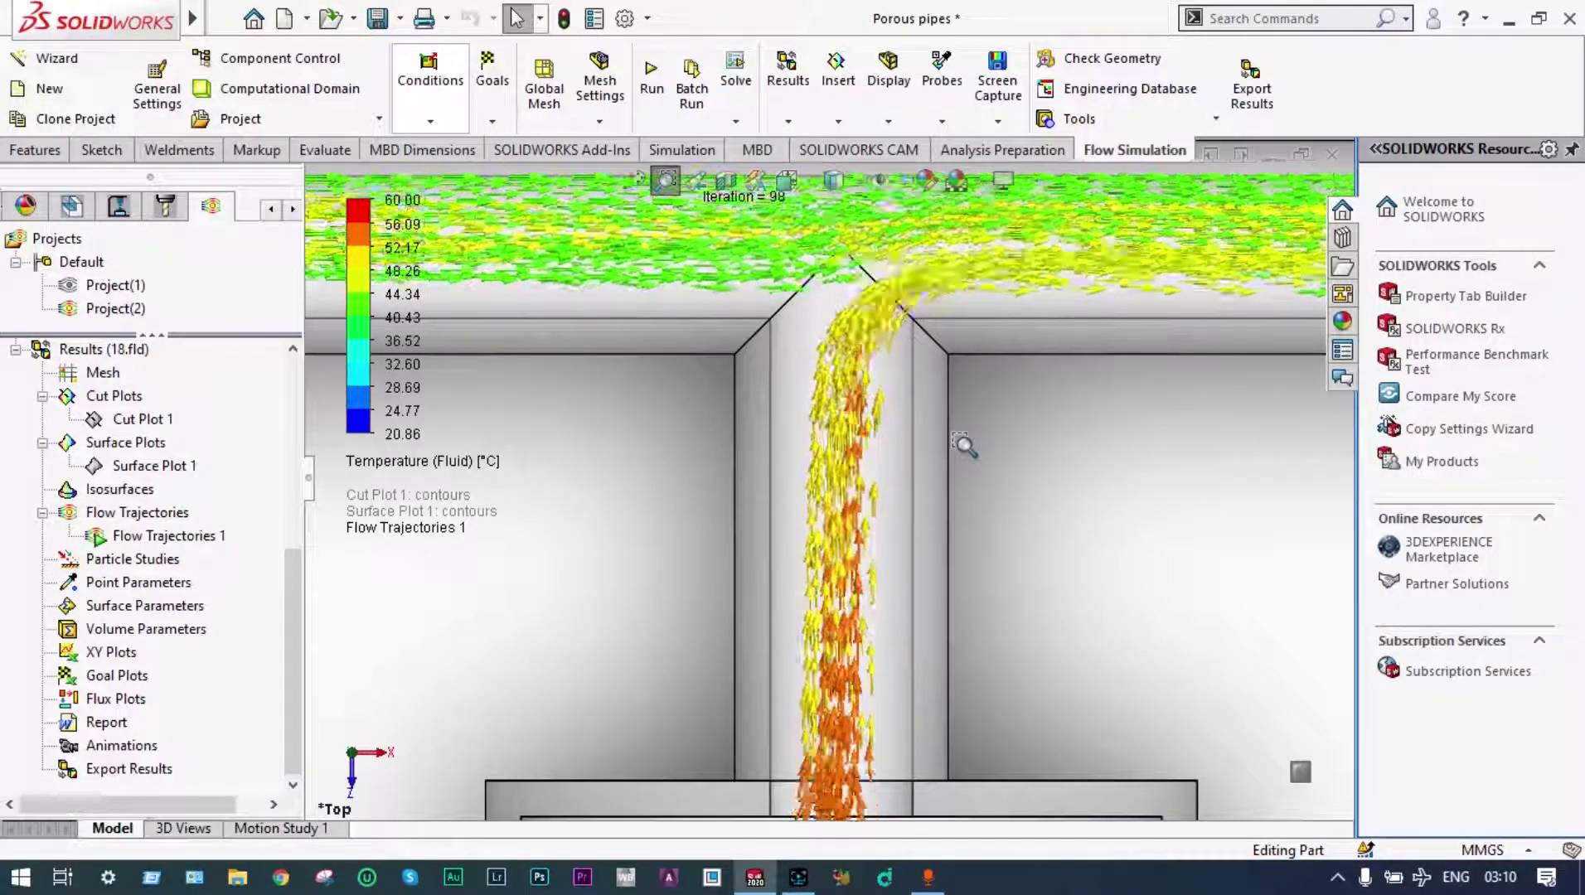
pyautogui.scroll(2, 964, 446)
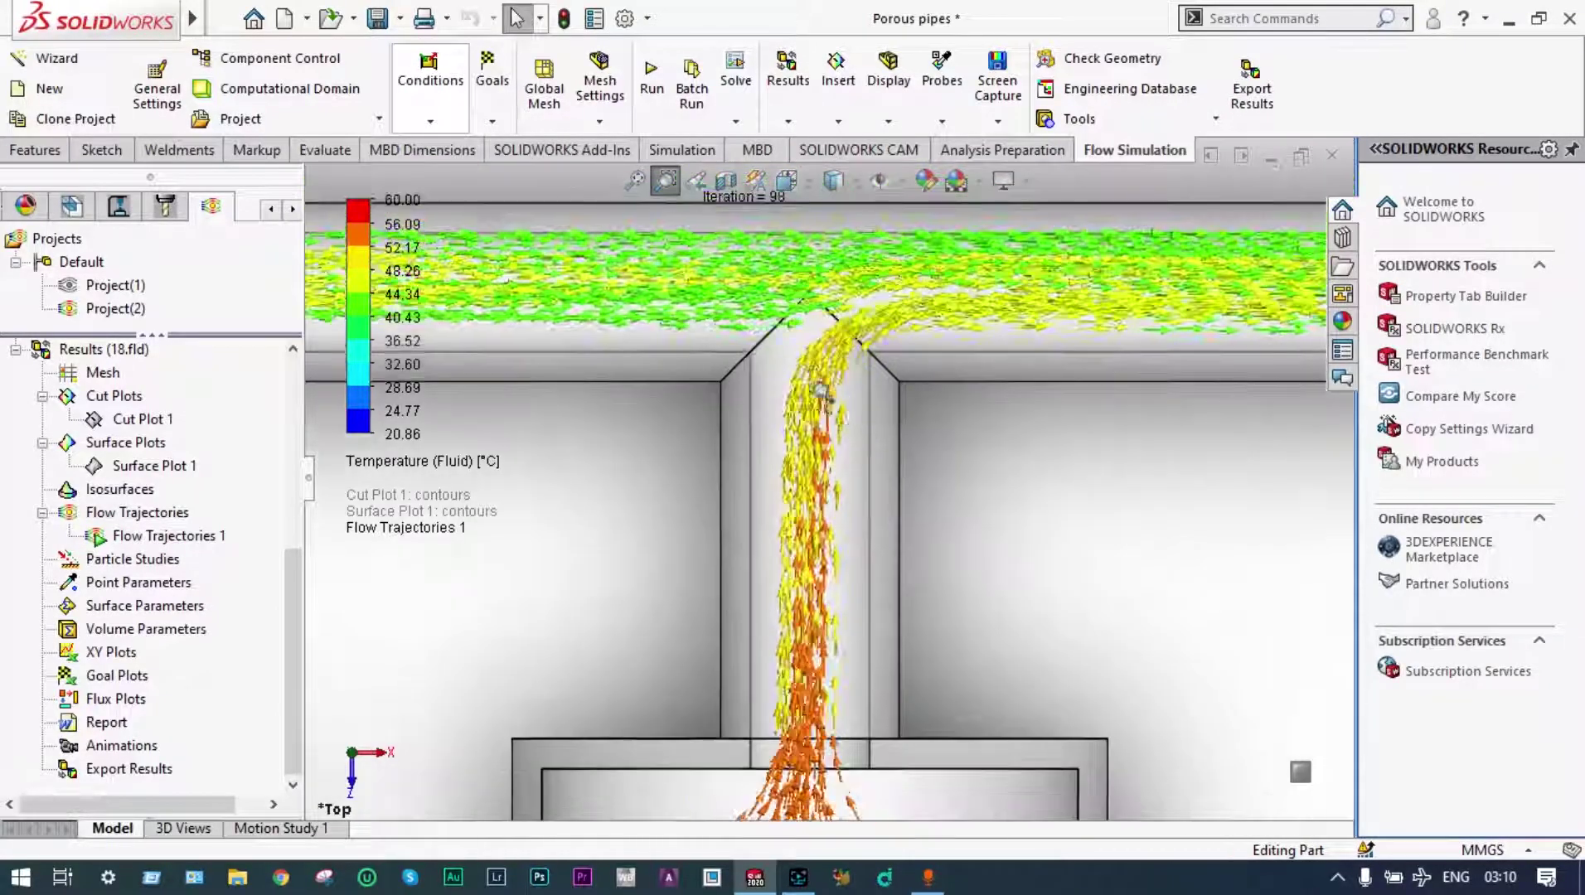
pyautogui.click(640, 189)
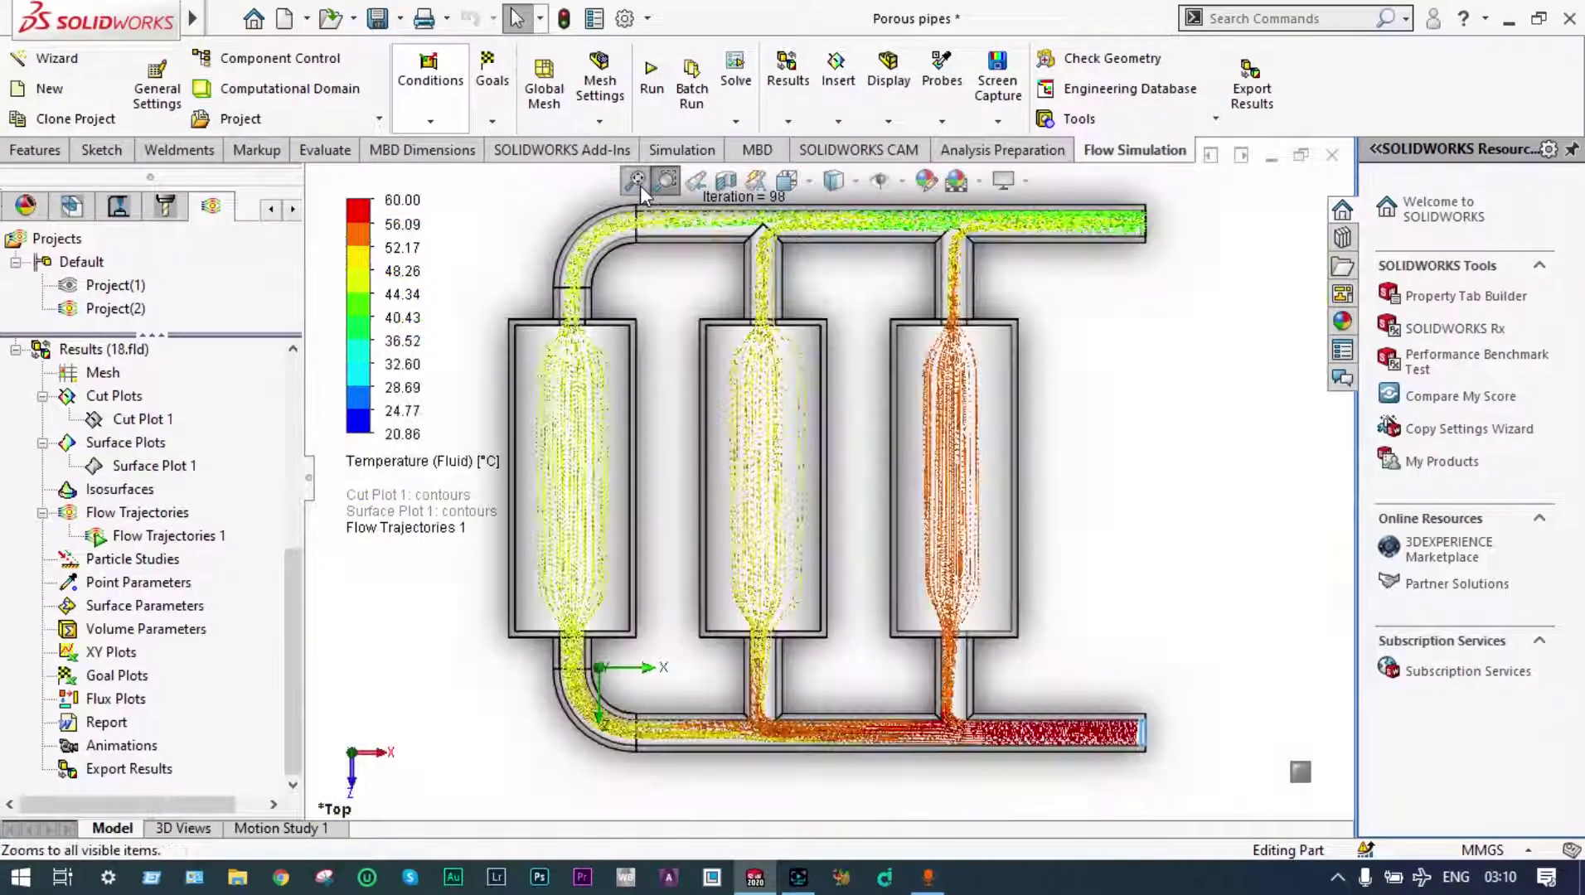
pyautogui.moveTo(1222, 378); pyautogui.dragTo(1219, 528, button='middle')
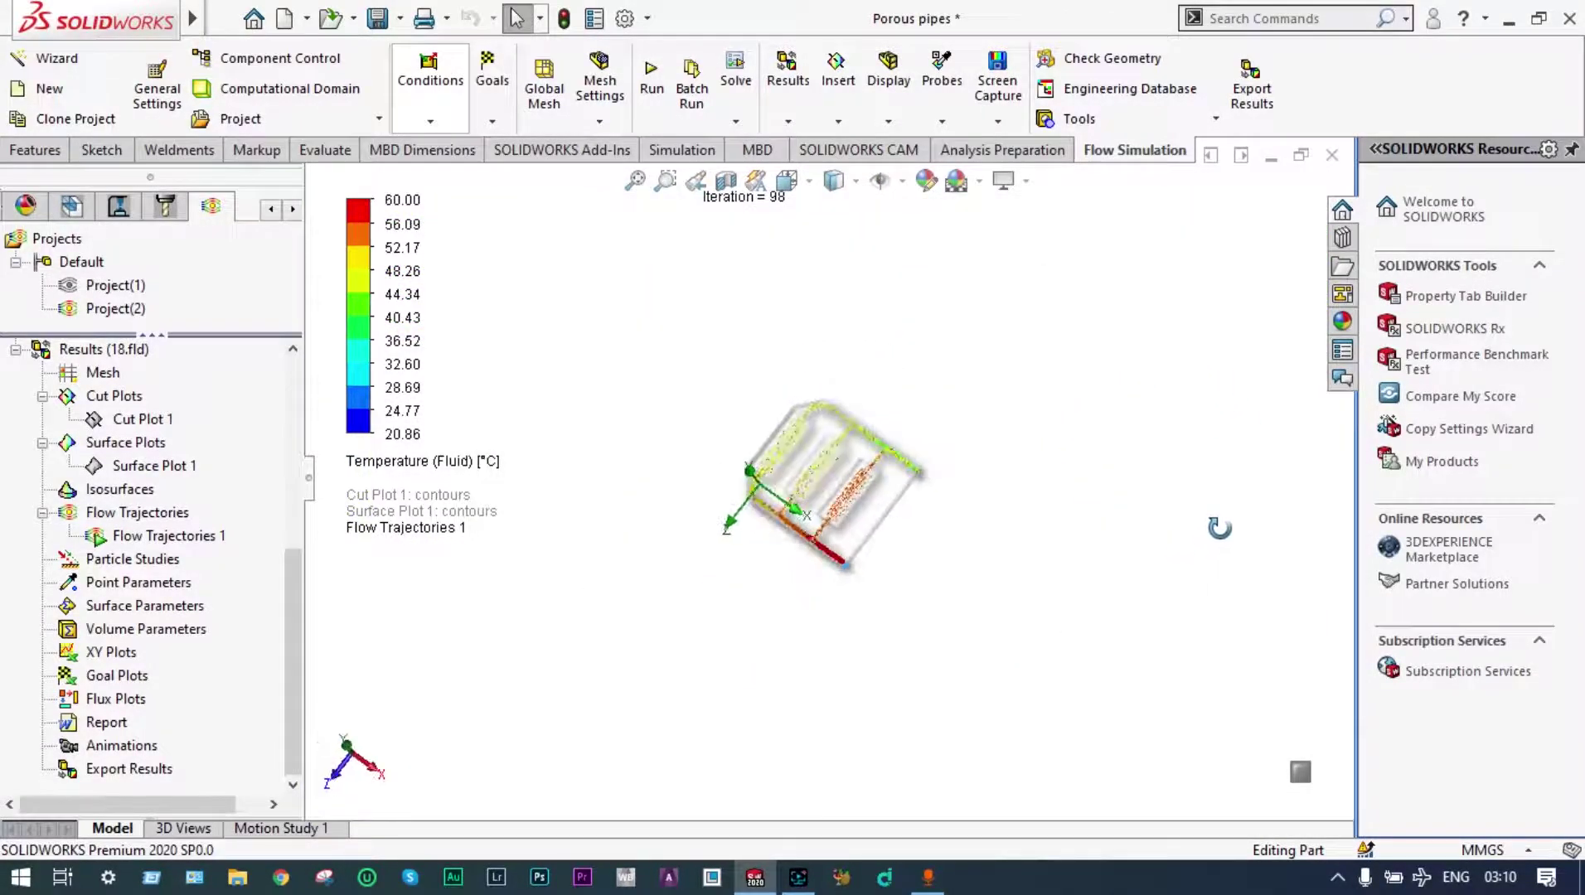
pyautogui.click(636, 182)
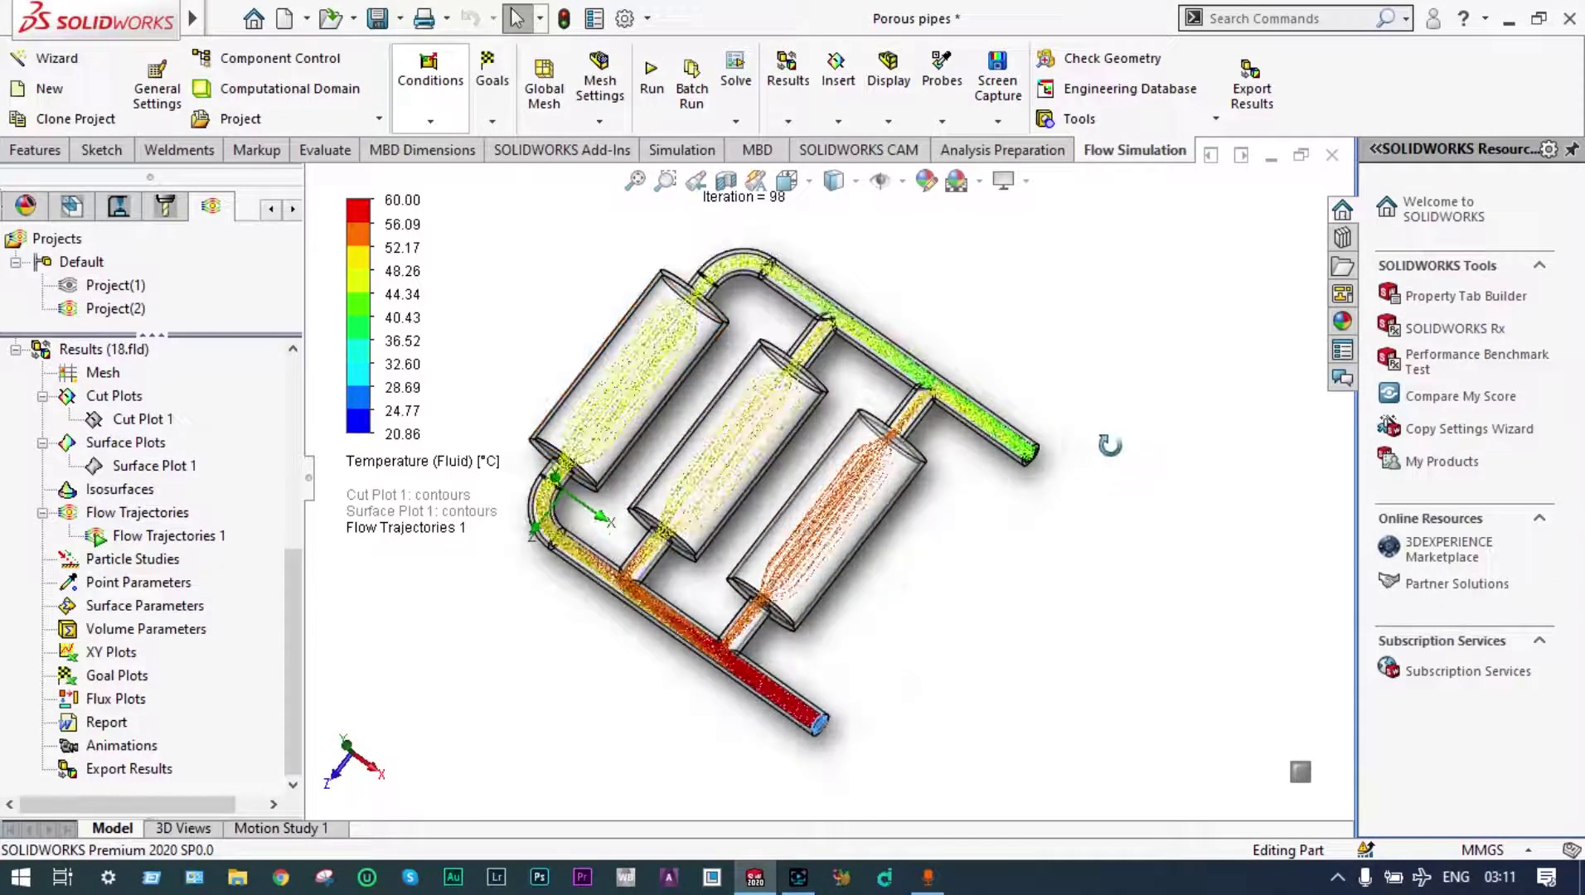
pyautogui.scroll(-3, 1086, 466)
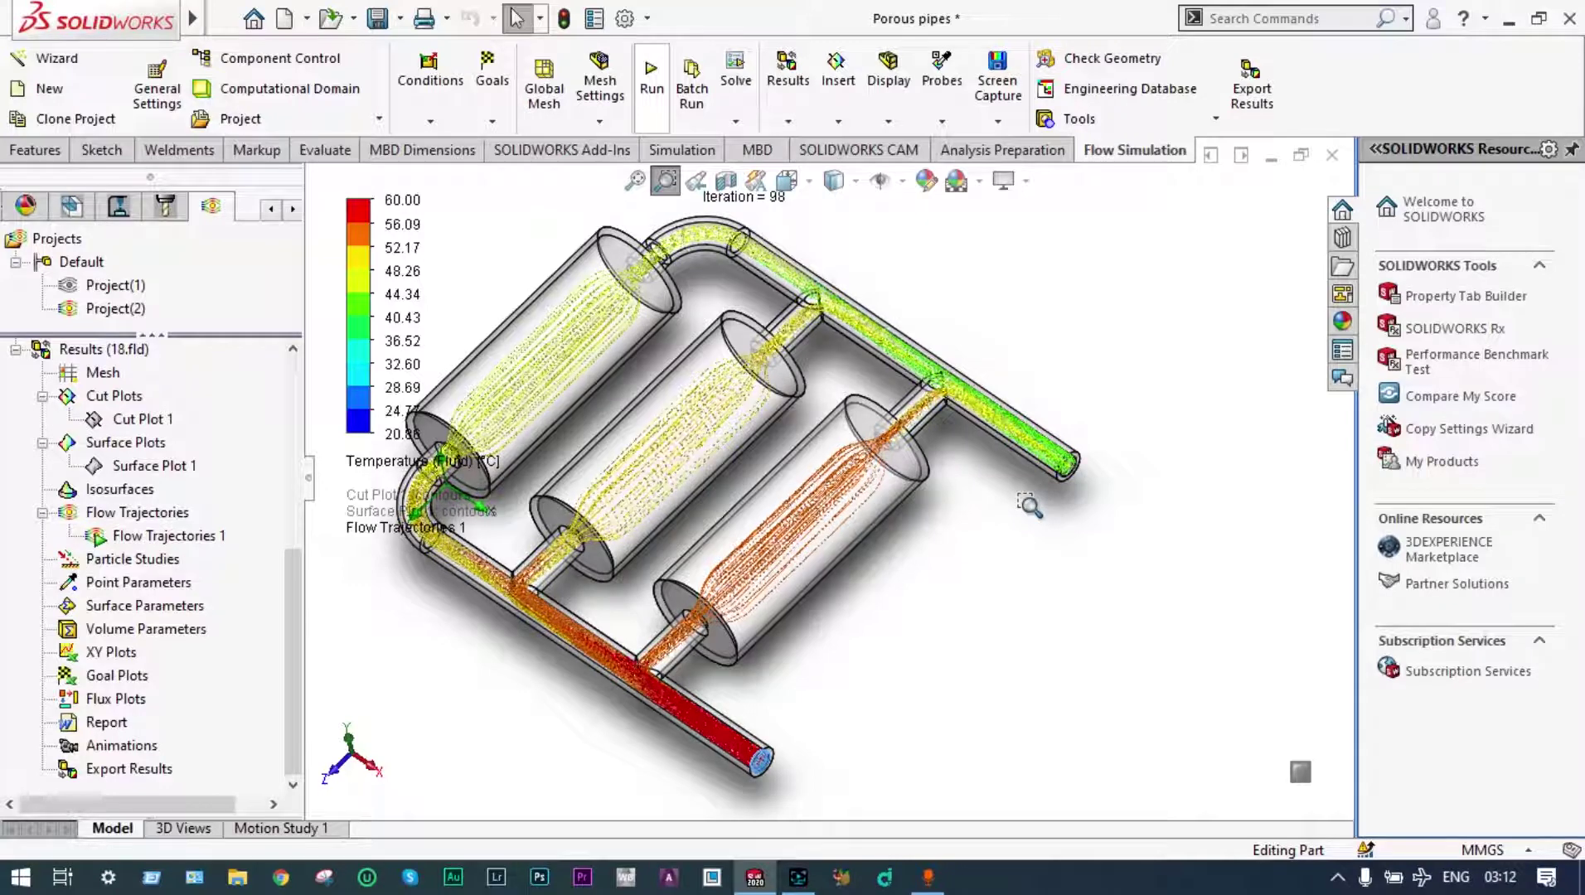